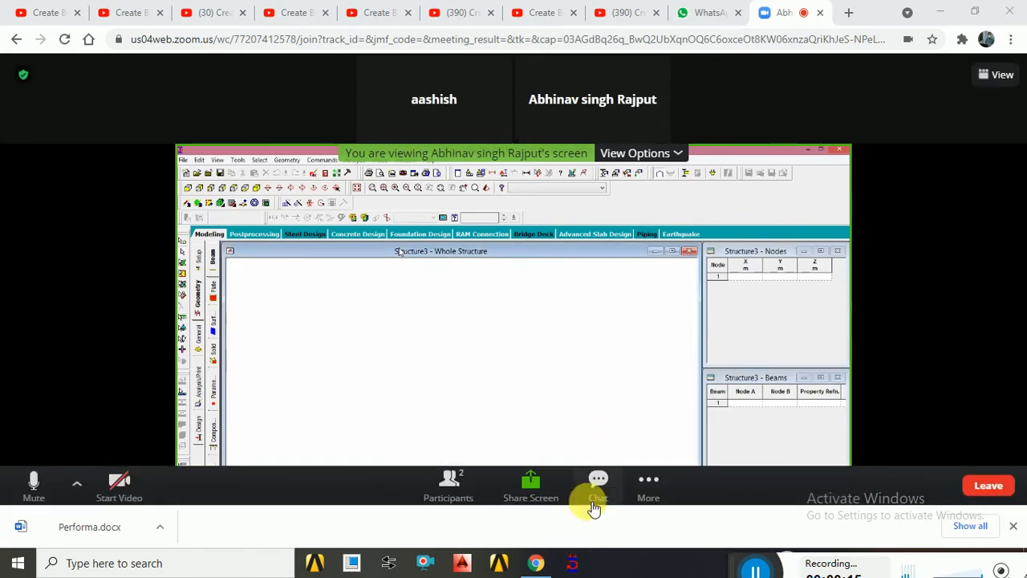
Show the Zoom meeting with the shared STAAD.Pro model in full-screen view.
{"action": "left_click", "coordinate": [568, 564]}
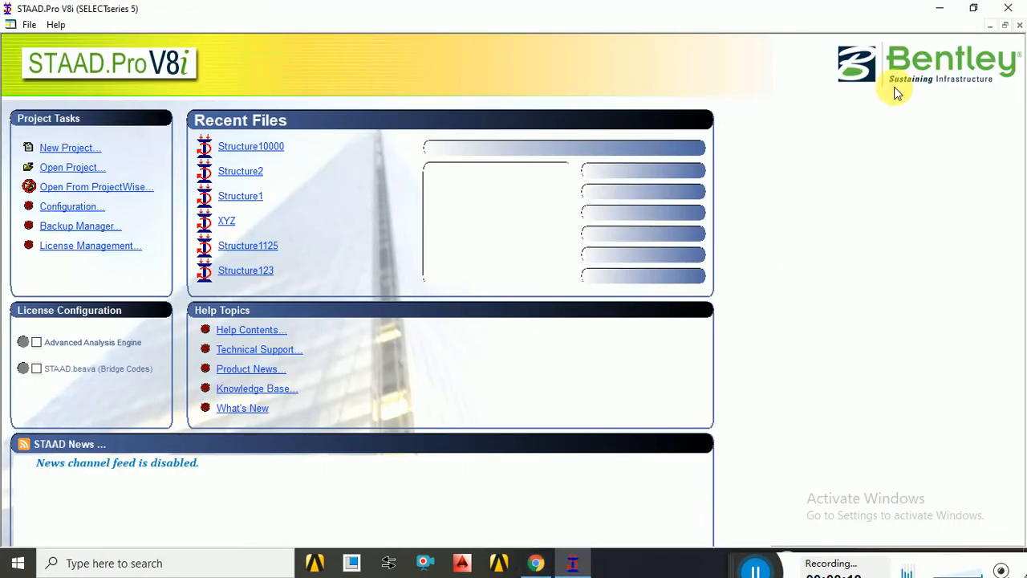
{"action": "left_click", "coordinate": [536, 563]}
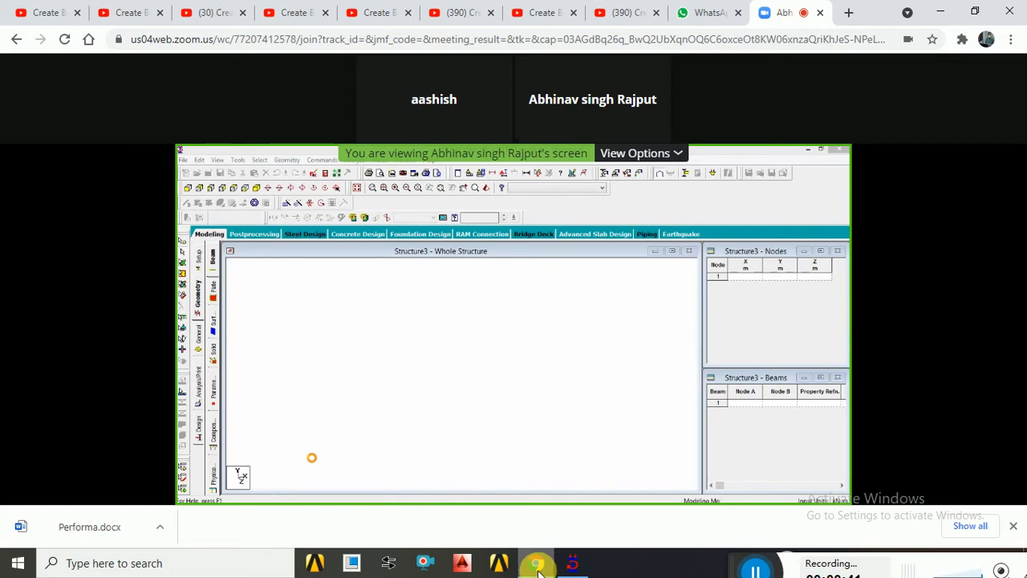
{"action": "left_click", "coordinate": [995, 75]}
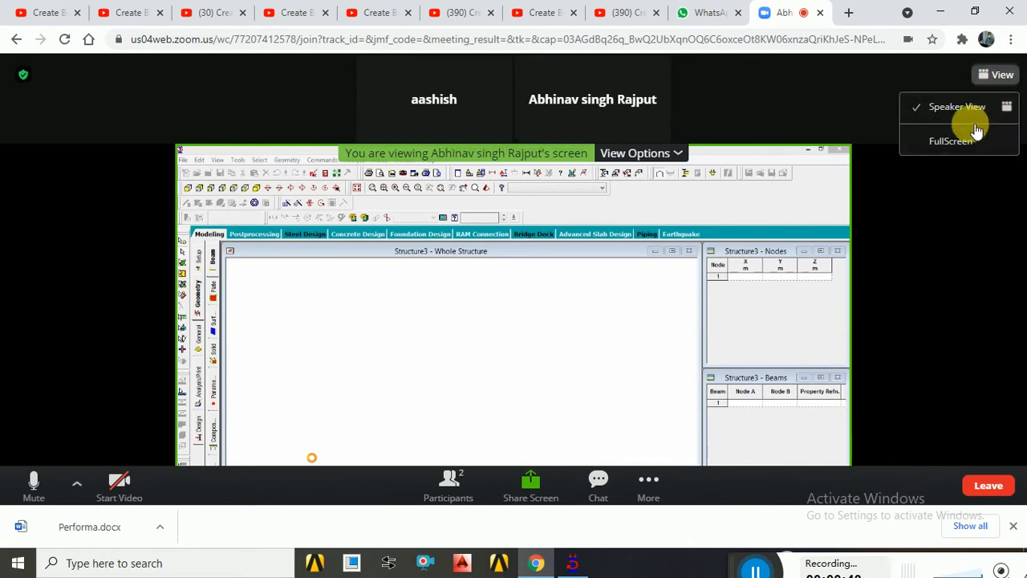
{"action": "left_click", "coordinate": [962, 141]}
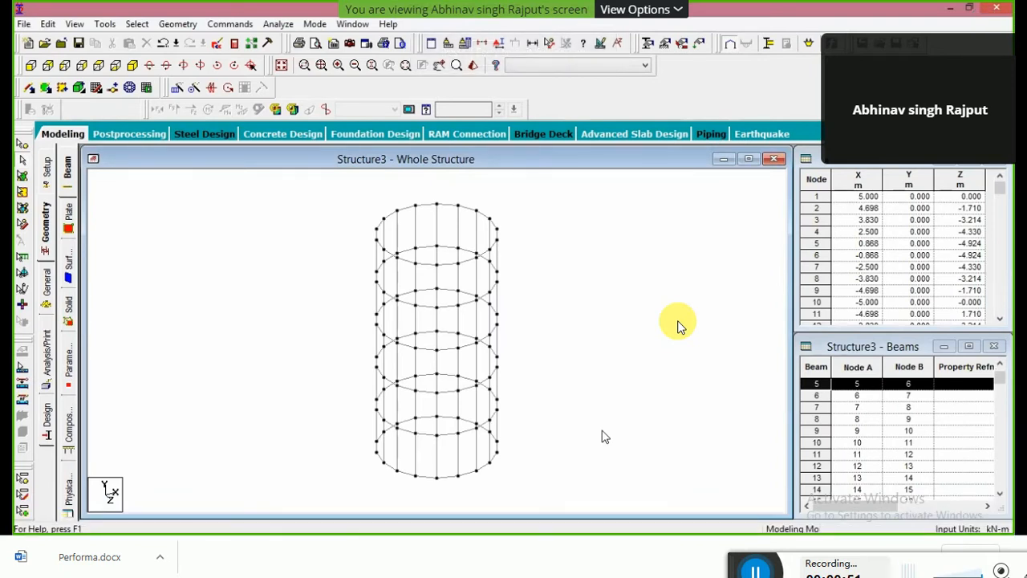
{"action": "left_click", "coordinate": [175, 24]}
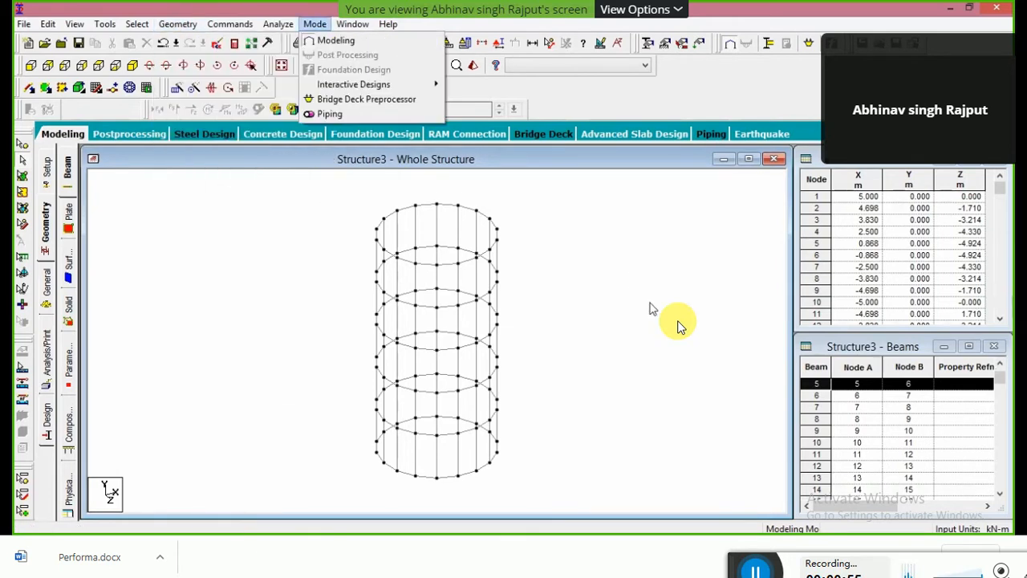
{"action": "left_click", "coordinate": [674, 346]}
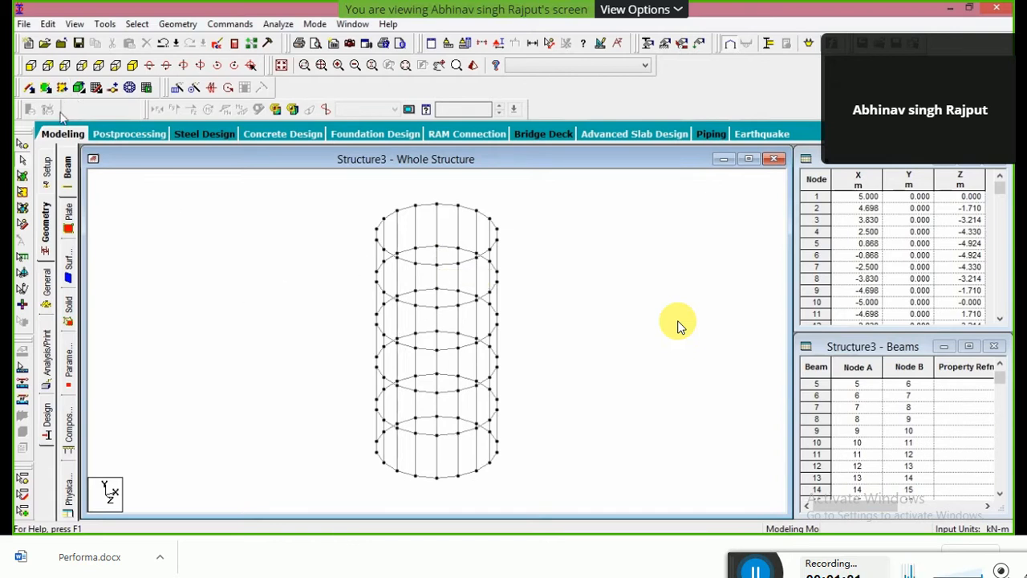
Isolate the uppermost ring of beams of the cylindrical frame and show only that ring in isometric view.
{"action": "left_click", "coordinate": [30, 64]}
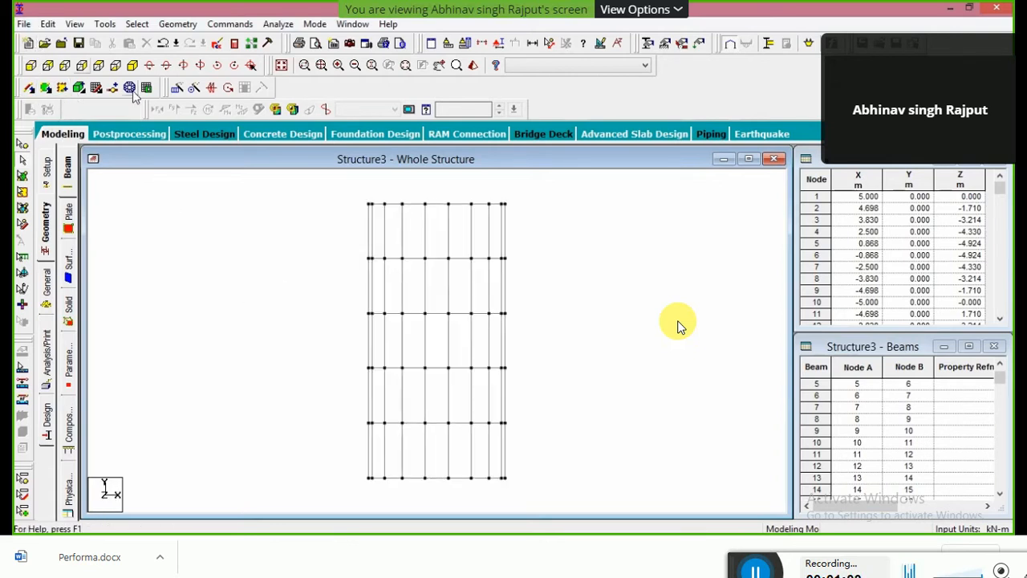
{"action": "left_click_drag", "start_coordinate": [353, 194], "coordinate": [558, 272]}
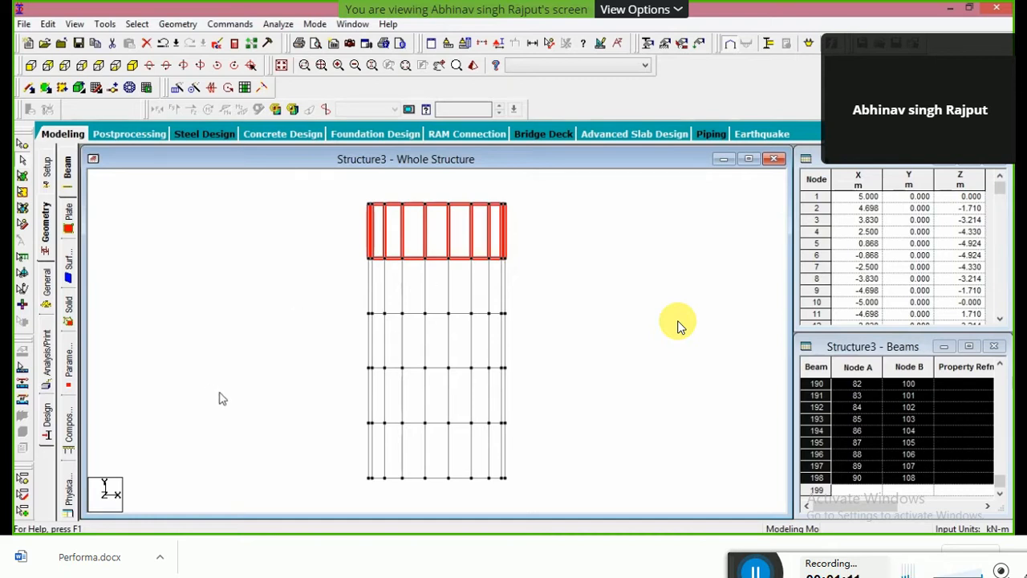
{"action": "left_click", "coordinate": [678, 325]}
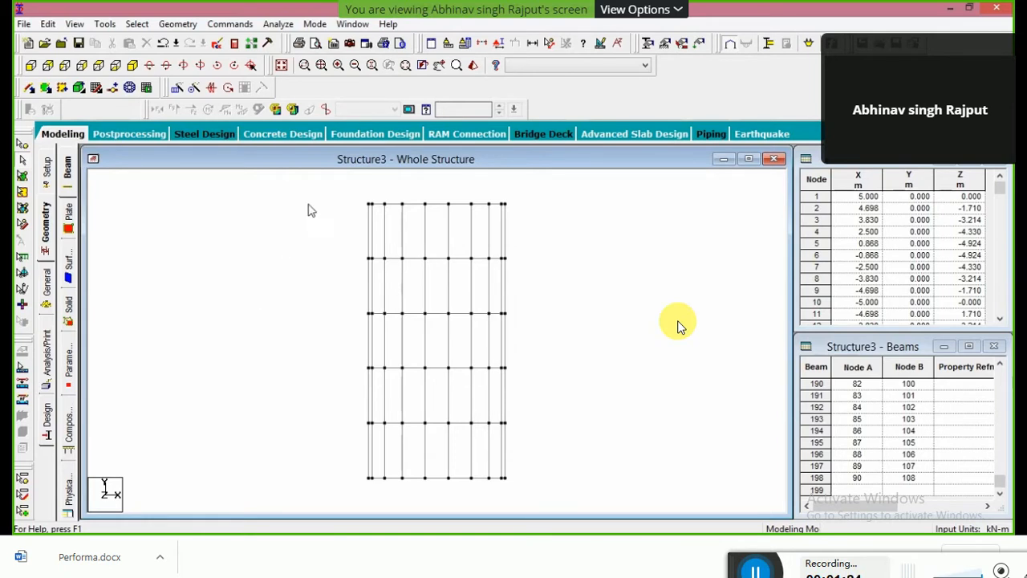
{"action": "left_click_drag", "start_coordinate": [351, 187], "coordinate": [519, 209]}
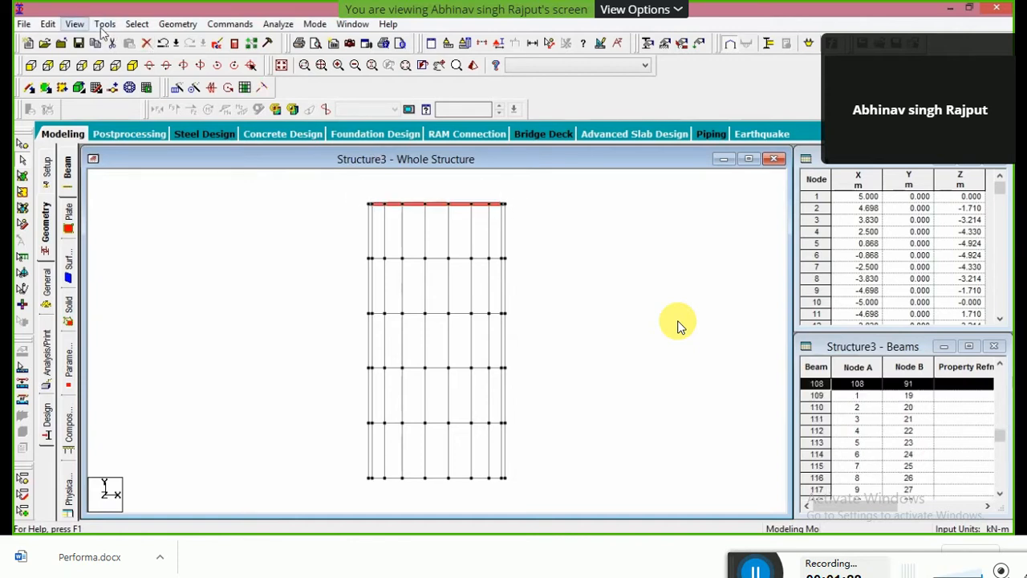
{"action": "left_click", "coordinate": [80, 24]}
{"action": "left_click", "coordinate": [99, 69]}
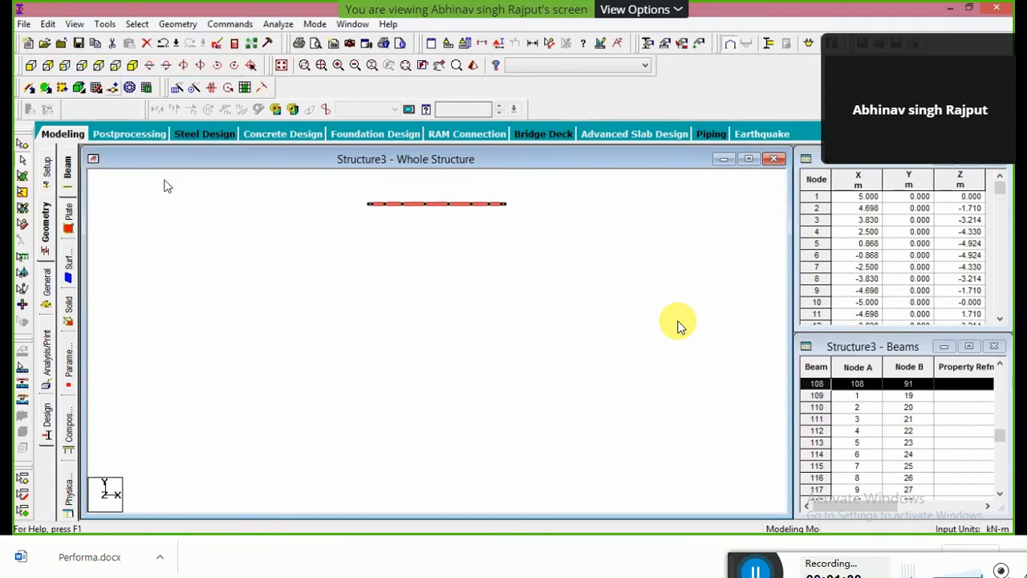
{"action": "left_click", "coordinate": [132, 65]}
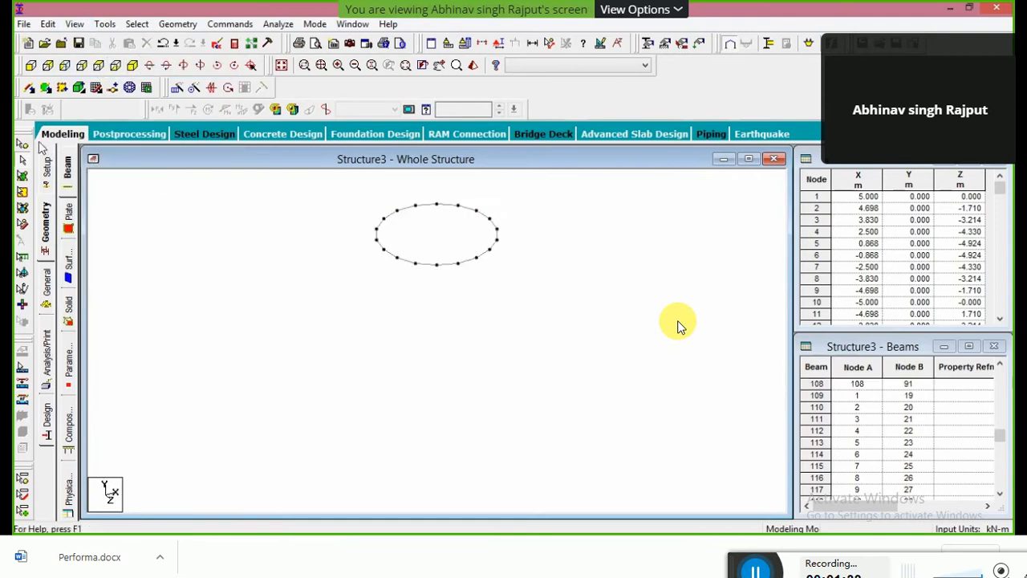
Add two crossing beams across the ring, each joining a pair of opposite ring nodes.
{"action": "left_click", "coordinate": [29, 88]}
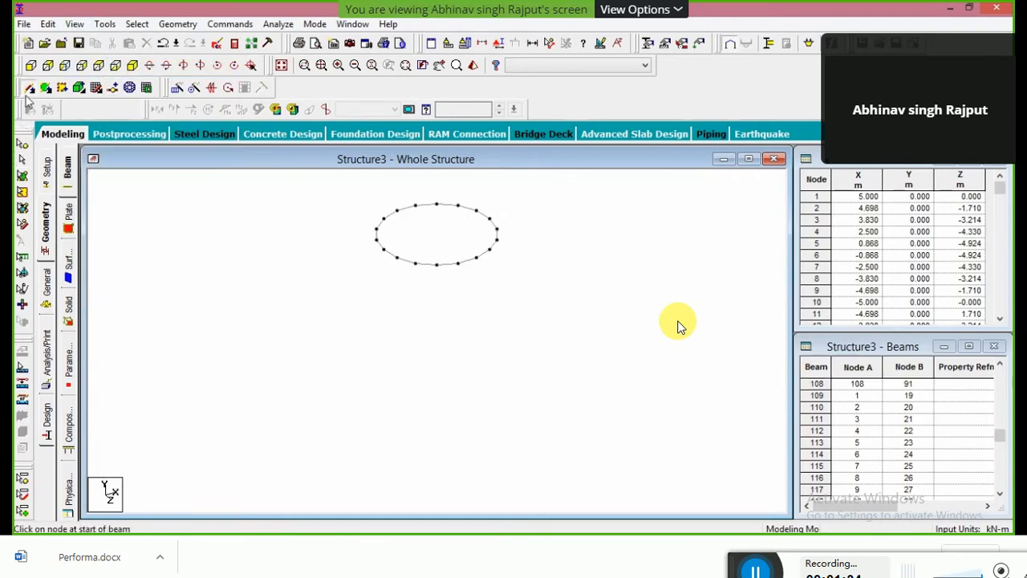
{"action": "left_click", "coordinate": [377, 238]}
{"action": "left_click", "coordinate": [498, 231]}
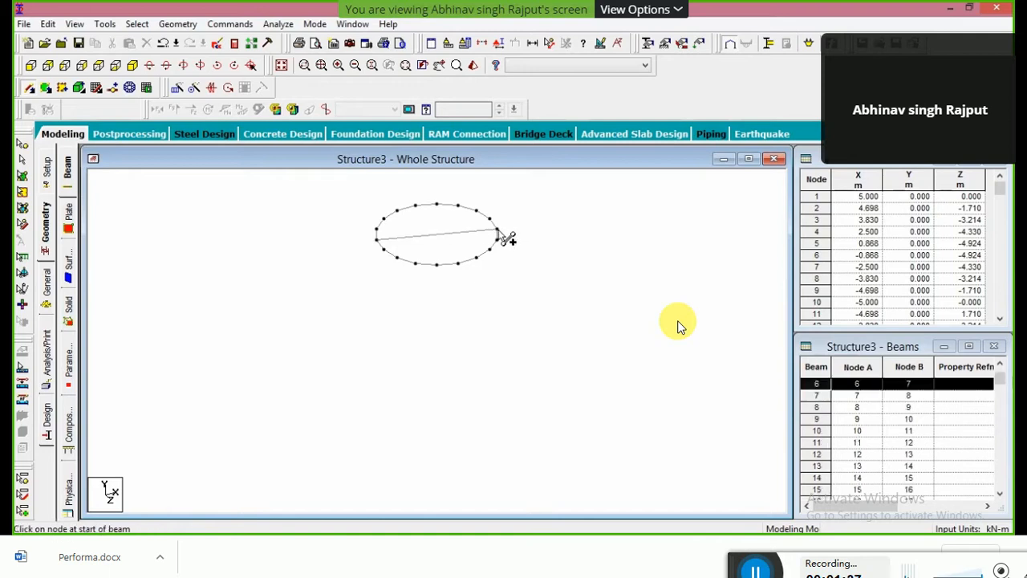
{"action": "left_click_drag", "start_coordinate": [436, 206], "coordinate": [437, 264]}
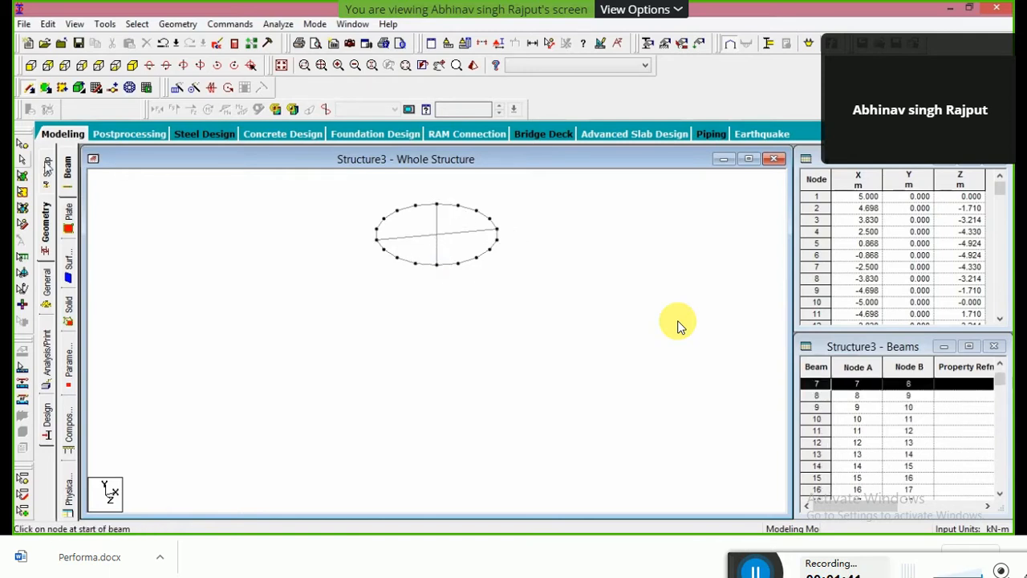
Intersect the two crossing beams with a tolerance of 0 m to create a node at the ring's centre.
{"action": "left_click", "coordinate": [23, 160]}
{"action": "left_click", "coordinate": [437, 237]}
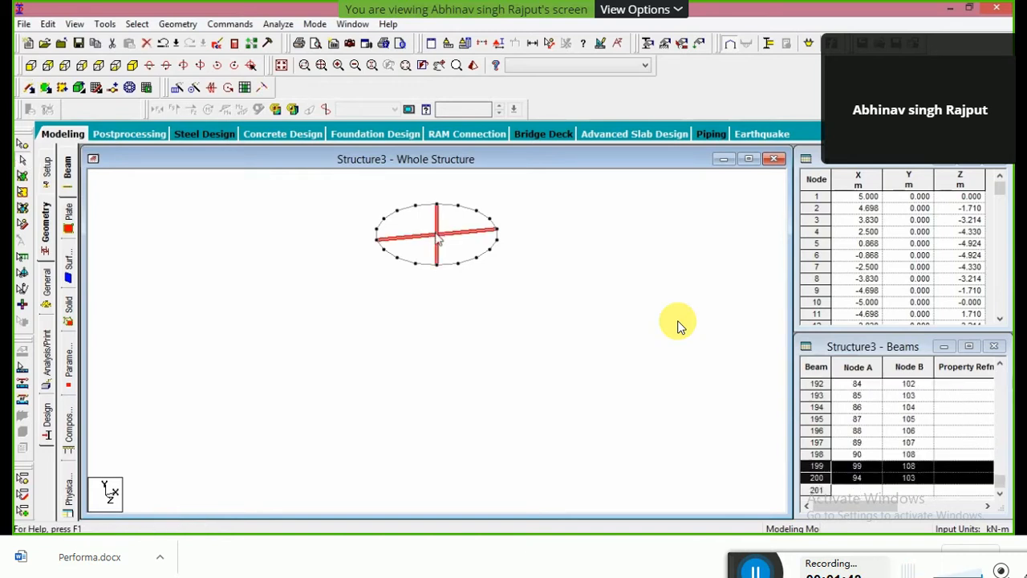
{"action": "left_click", "coordinate": [178, 24]}
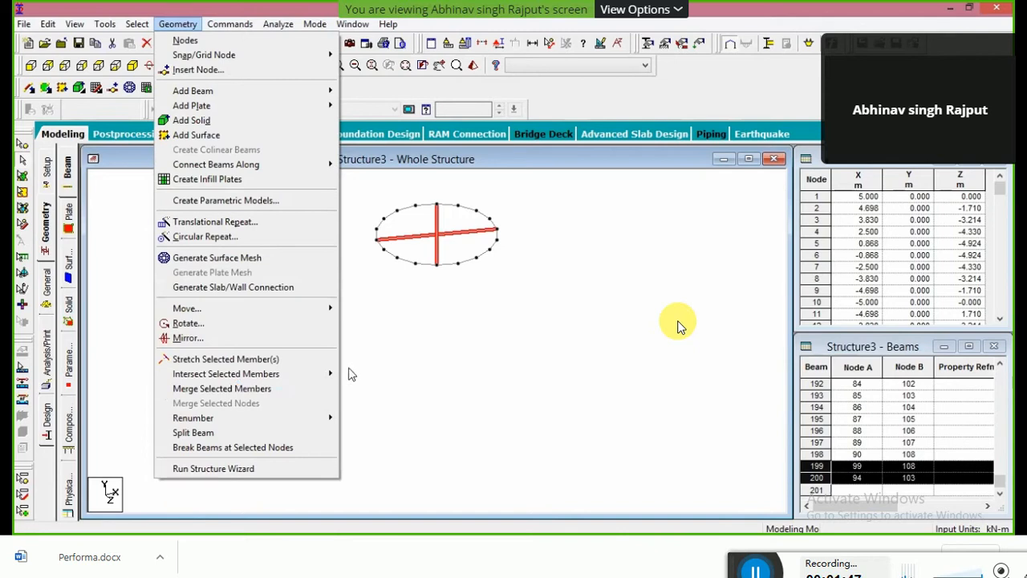
{"action": "mouse_move", "coordinate": [339, 374]}
{"action": "key", "text": "Return"}
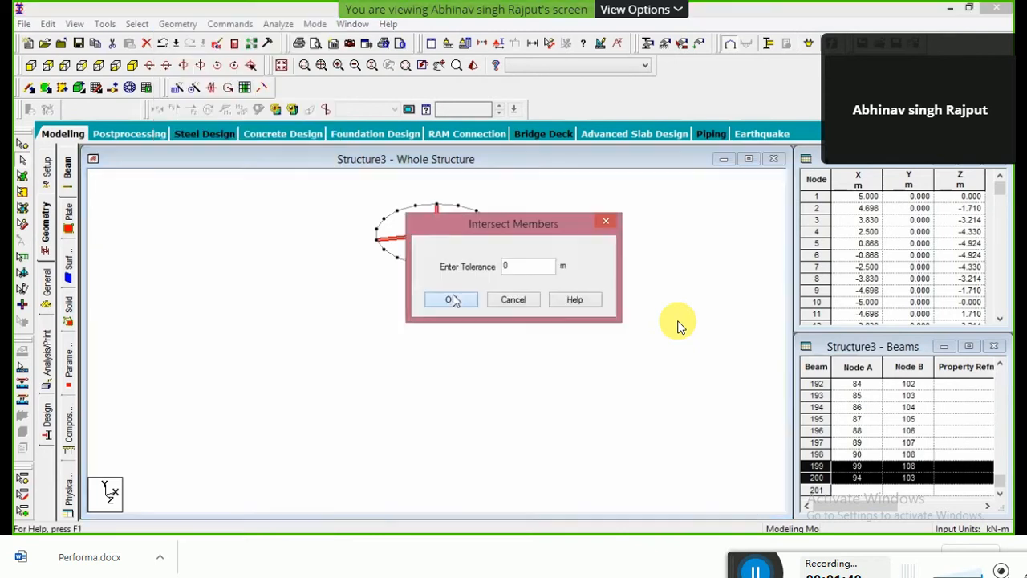
{"action": "key", "text": "Return"}
{"action": "left_click", "coordinate": [571, 309]}
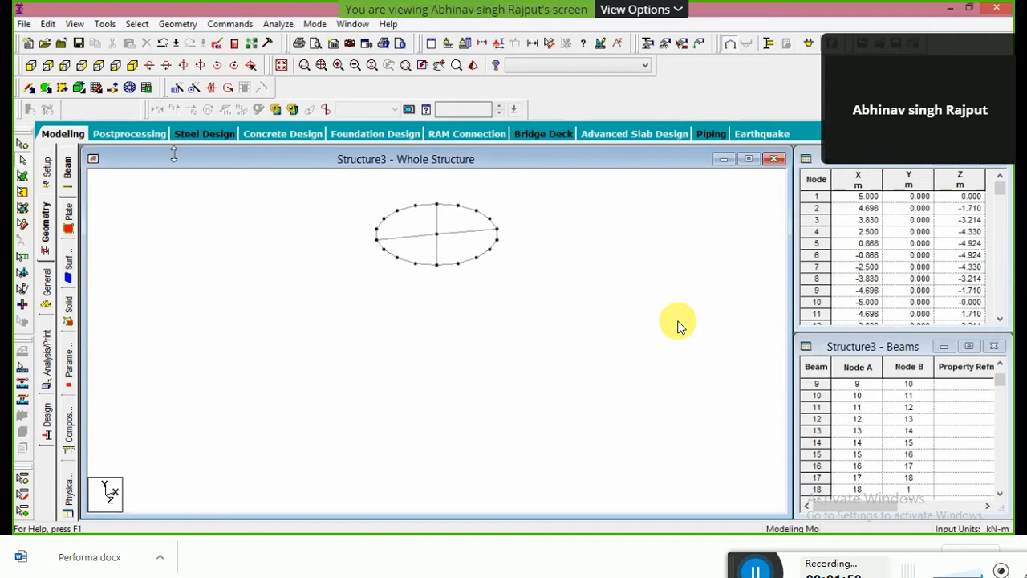
Copy the ring's centre node and paste it with a Y offset of 0.5 m.
{"action": "left_click", "coordinate": [22, 144]}
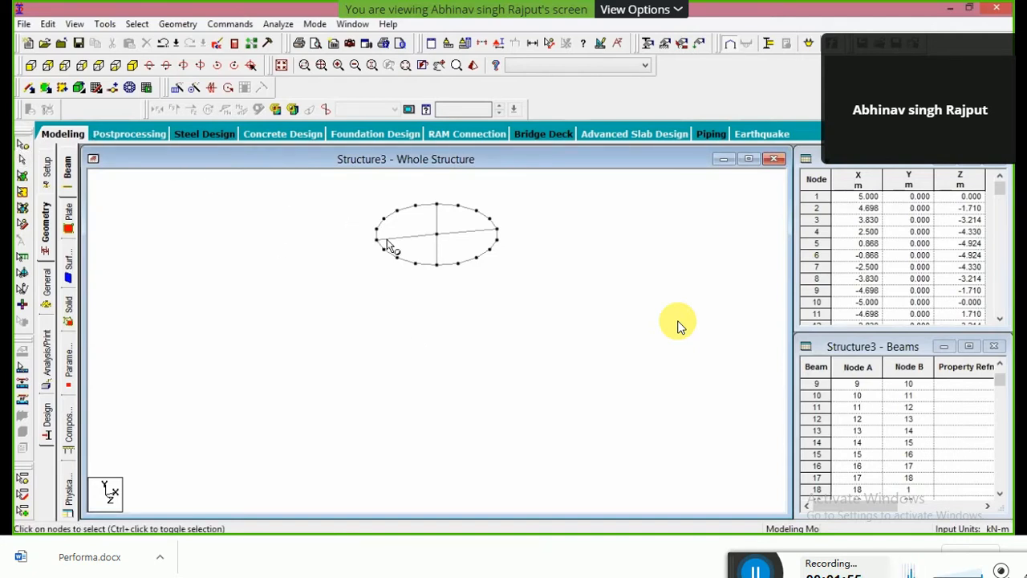
{"action": "left_click", "coordinate": [437, 237]}
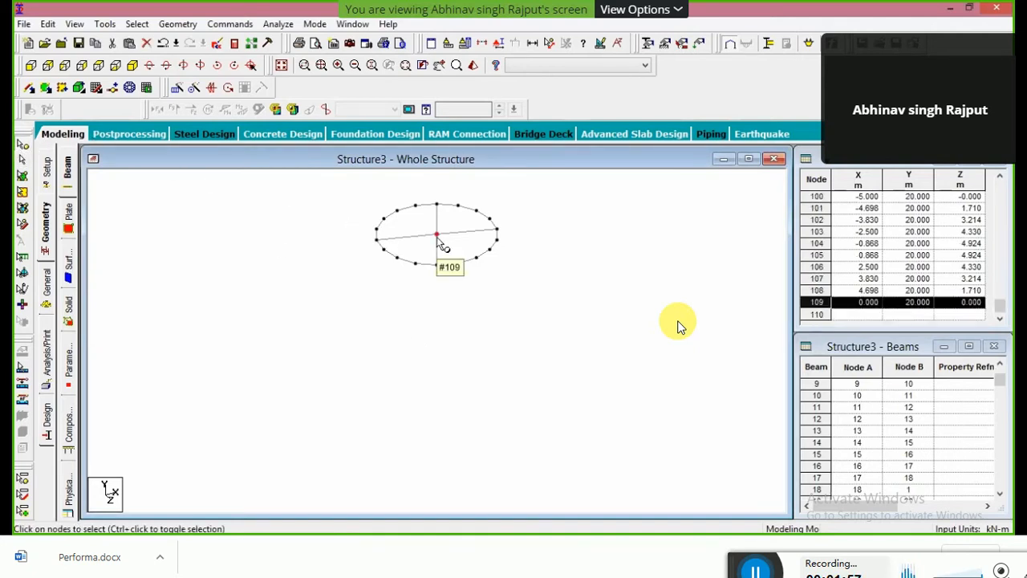
{"action": "key", "text": "ctrl+v"}
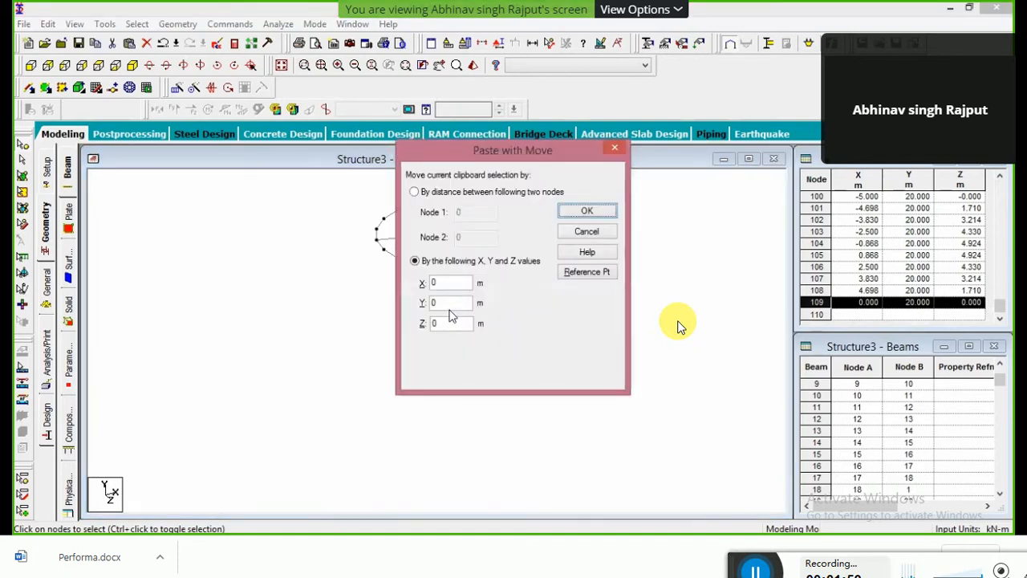
{"action": "left_click", "coordinate": [449, 308]}
{"action": "type", "text": ".5"}
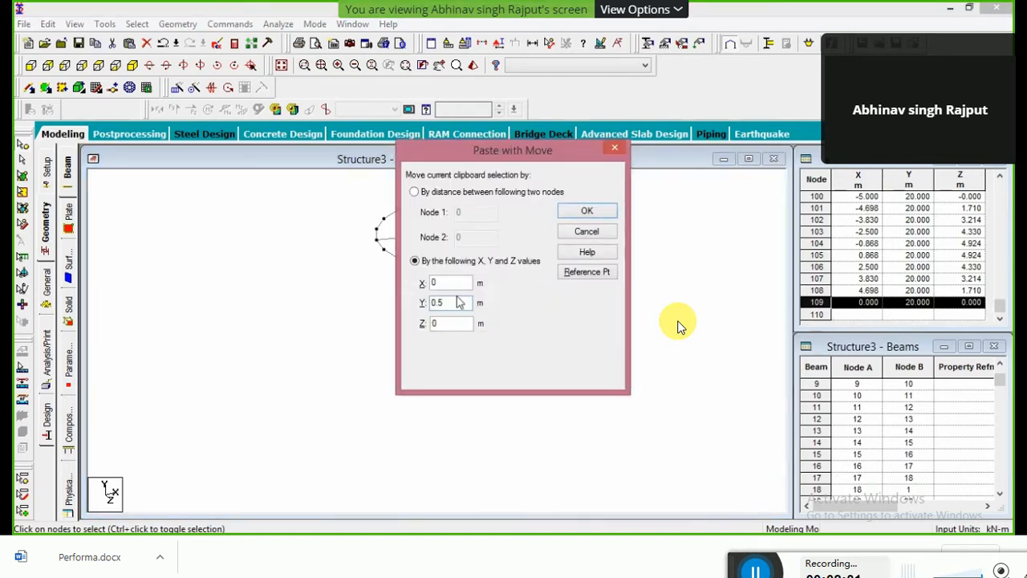
{"action": "left_click", "coordinate": [595, 211]}
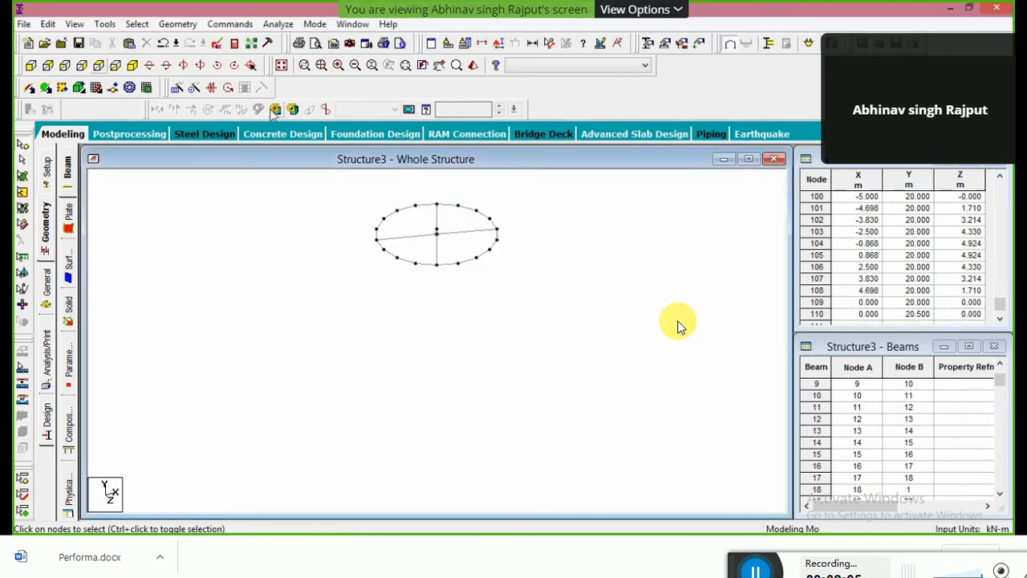
Delete the four beam segments that cross inside the ring.
{"action": "left_click", "coordinate": [30, 65]}
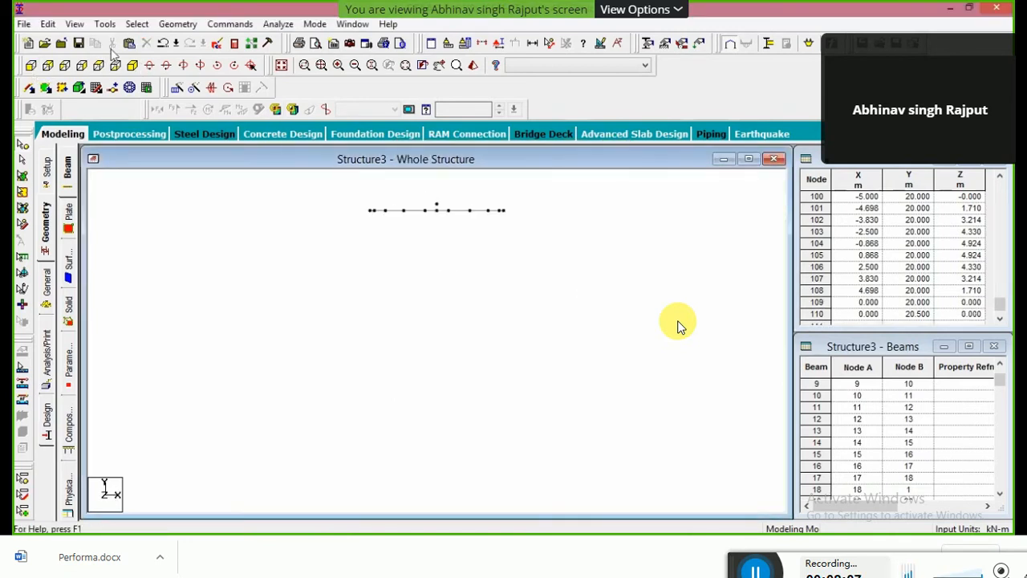
{"action": "left_click", "coordinate": [130, 67]}
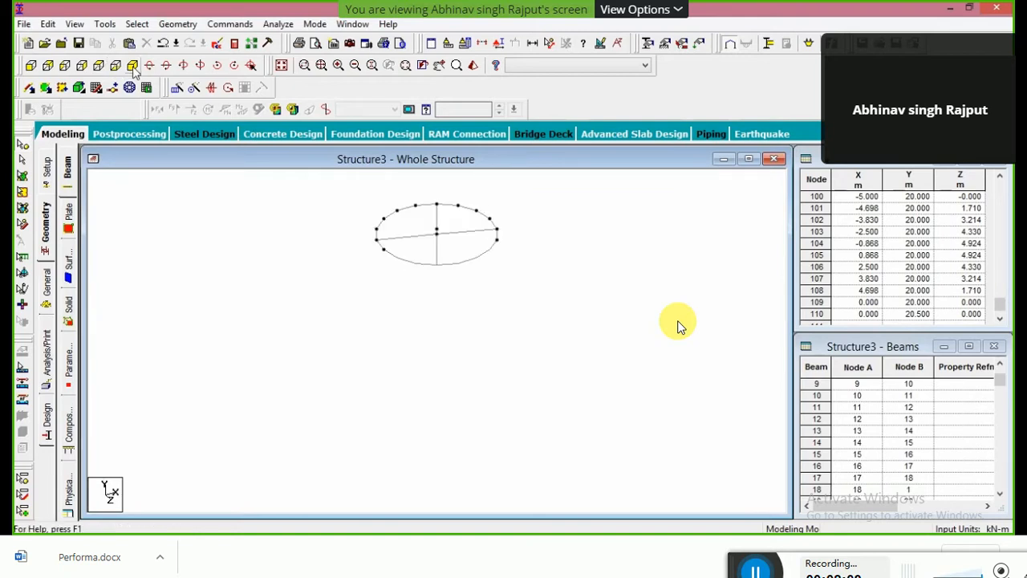
{"action": "left_click", "coordinate": [32, 66]}
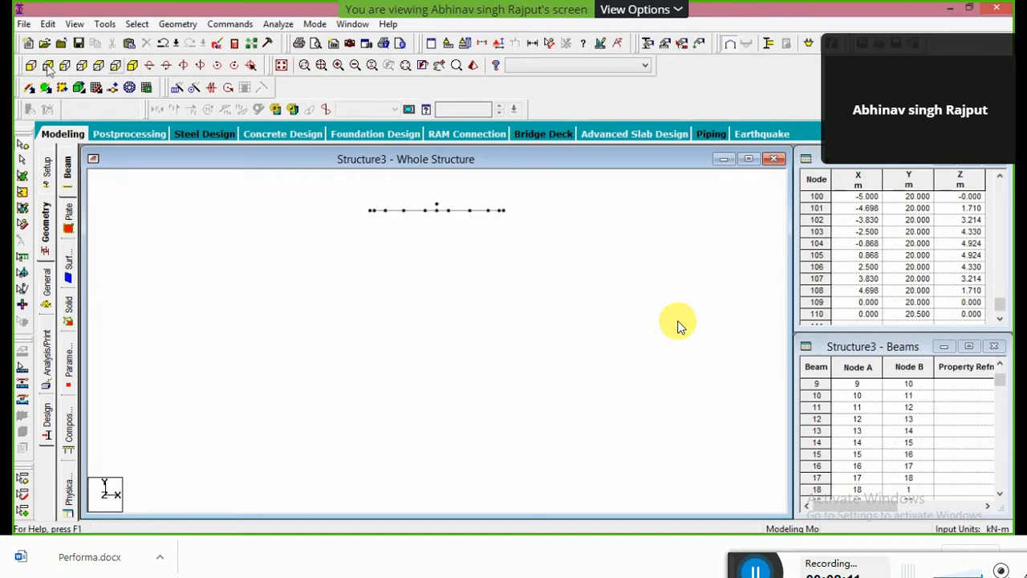
{"action": "left_click", "coordinate": [132, 65]}
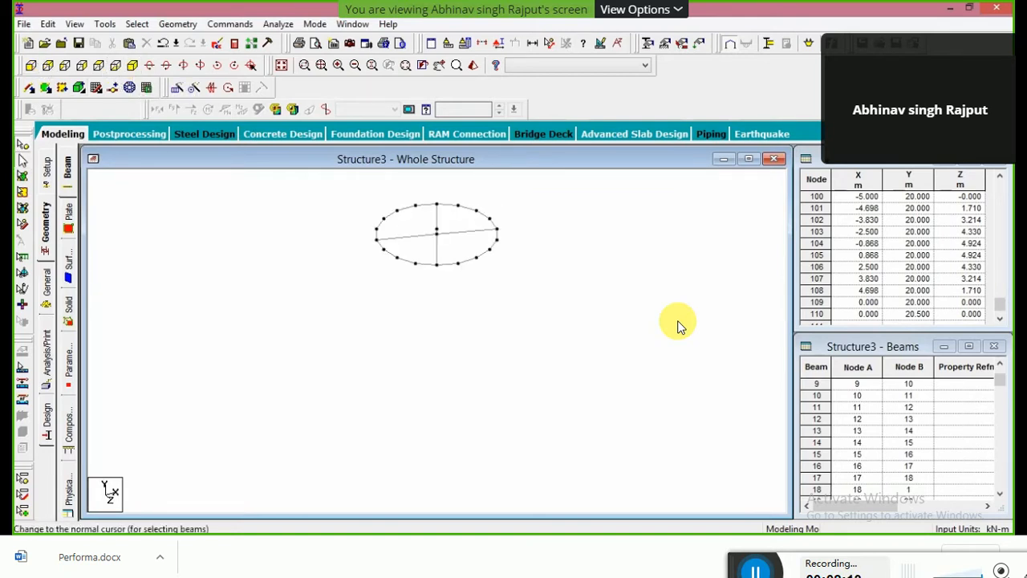
{"action": "left_click", "coordinate": [437, 239]}
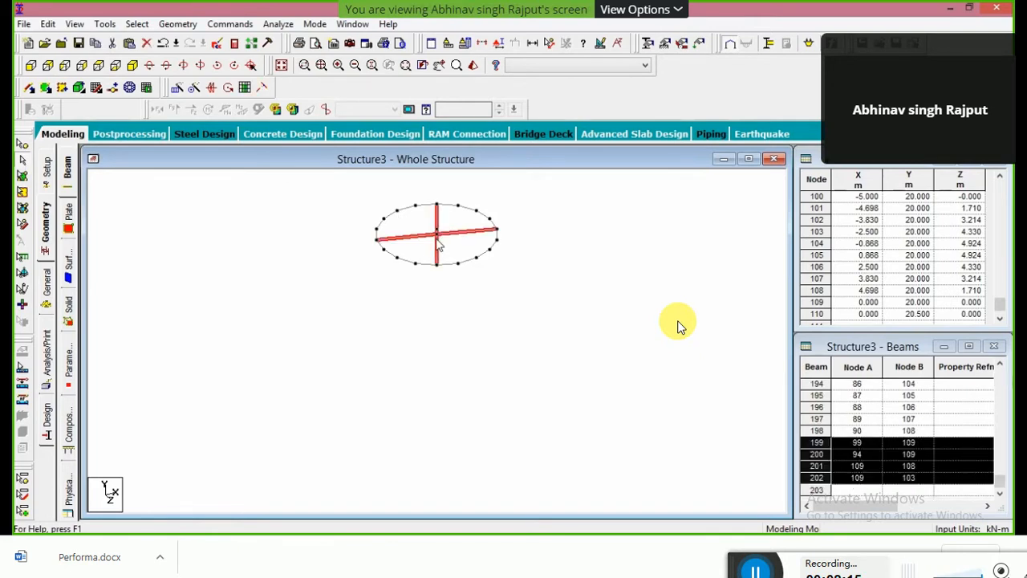
{"action": "key", "text": "Delete"}
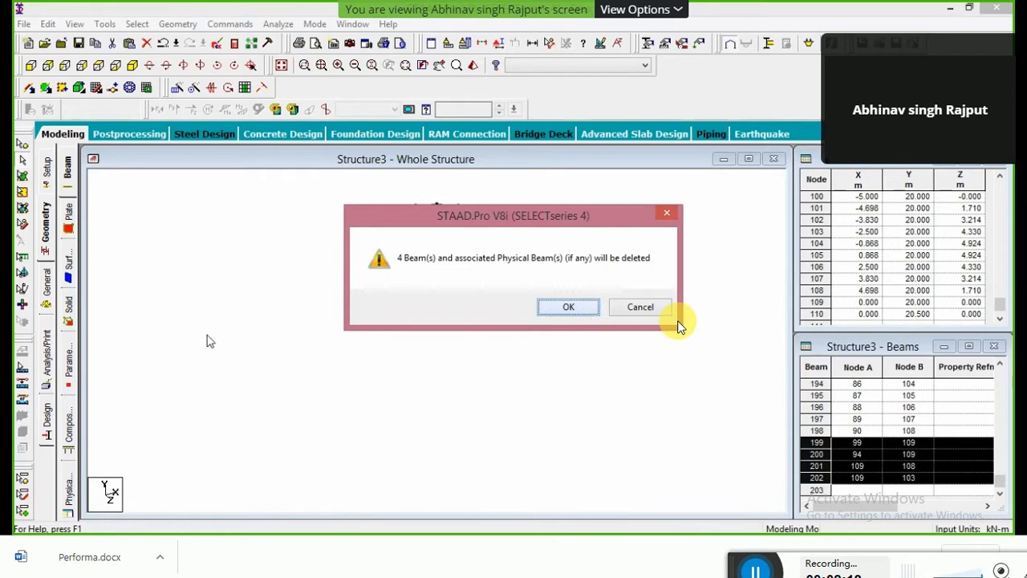
{"action": "key", "text": "Return"}
Add beams from each node of the top ring to the raised centre node to form the conical roof.
{"action": "left_click", "coordinate": [48, 110]}
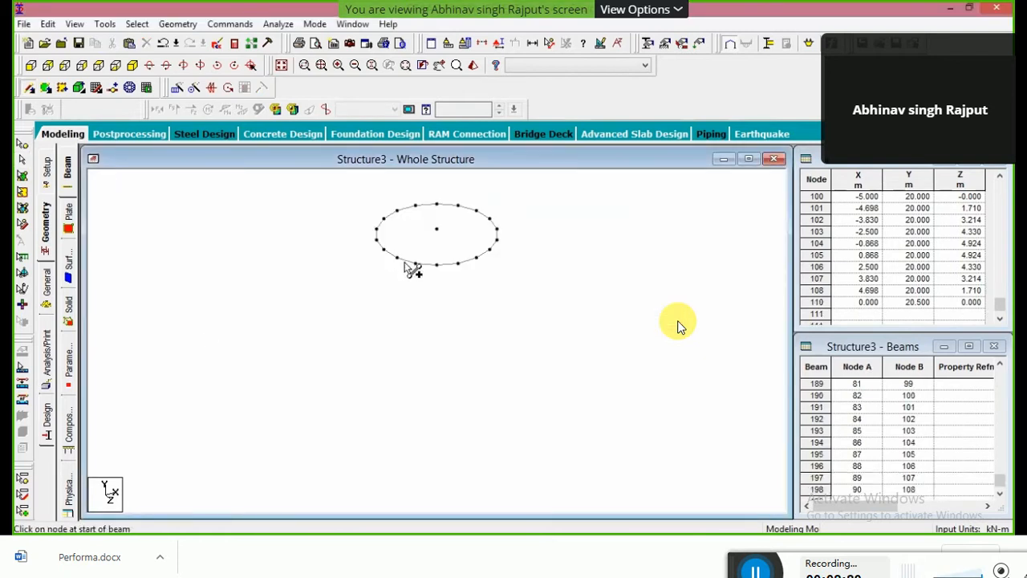
{"action": "left_click_drag", "start_coordinate": [398, 259], "coordinate": [436, 229]}
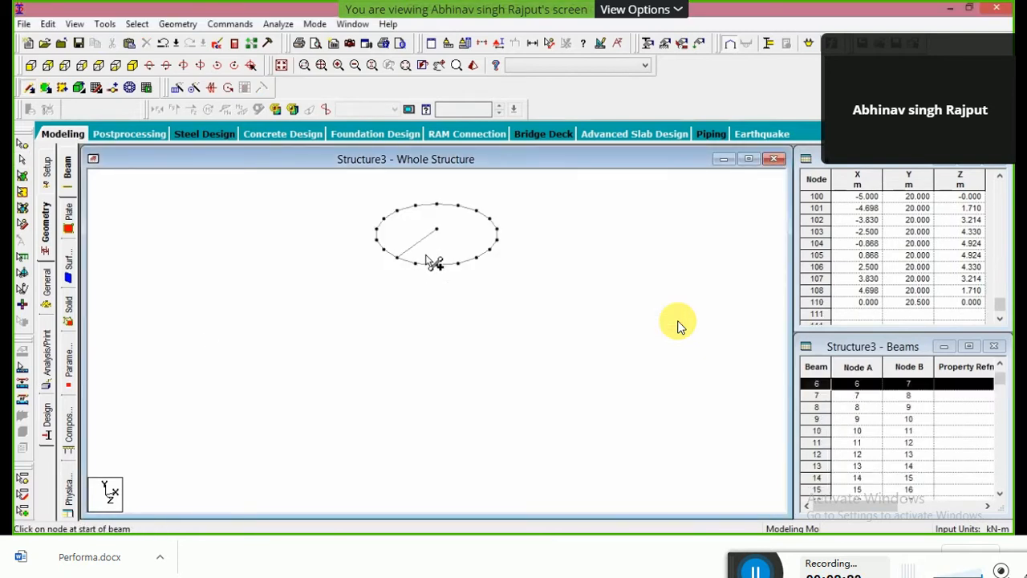
{"action": "left_click_drag", "start_coordinate": [416, 268], "coordinate": [437, 230]}
{"action": "left_click_drag", "start_coordinate": [438, 266], "coordinate": [437, 231]}
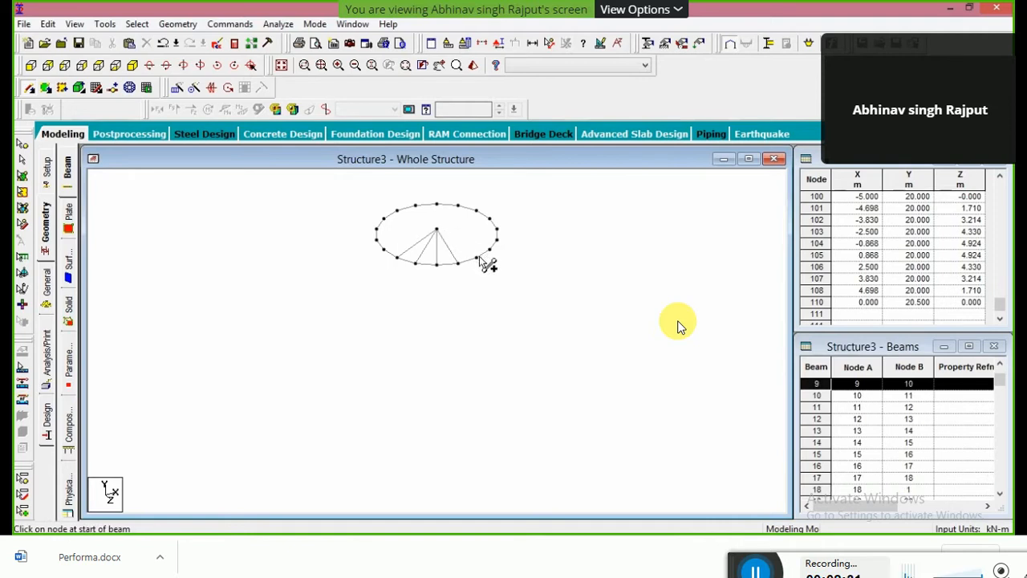
{"action": "left_click_drag", "start_coordinate": [476, 258], "coordinate": [438, 230]}
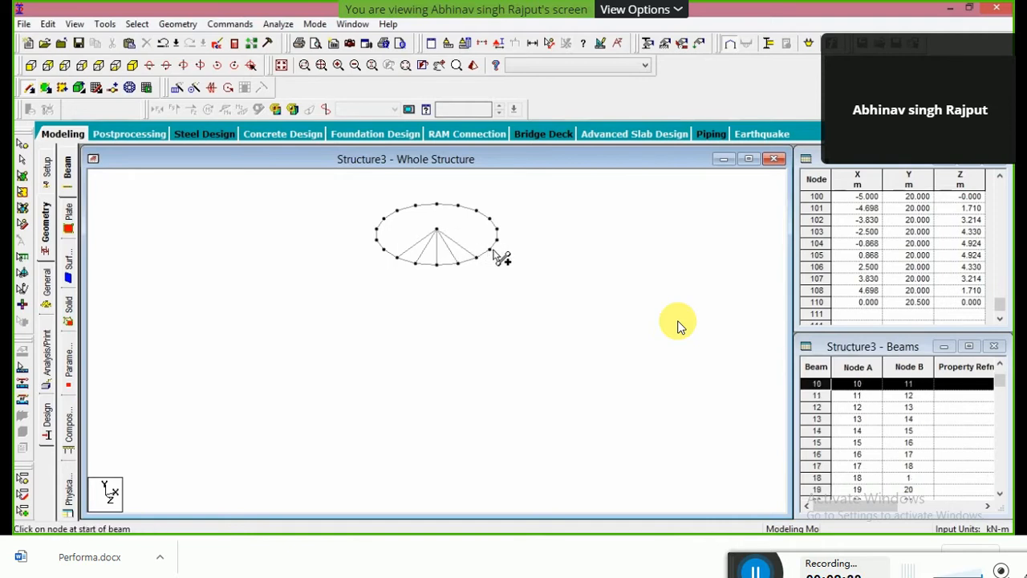
{"action": "left_click_drag", "start_coordinate": [492, 251], "coordinate": [439, 232]}
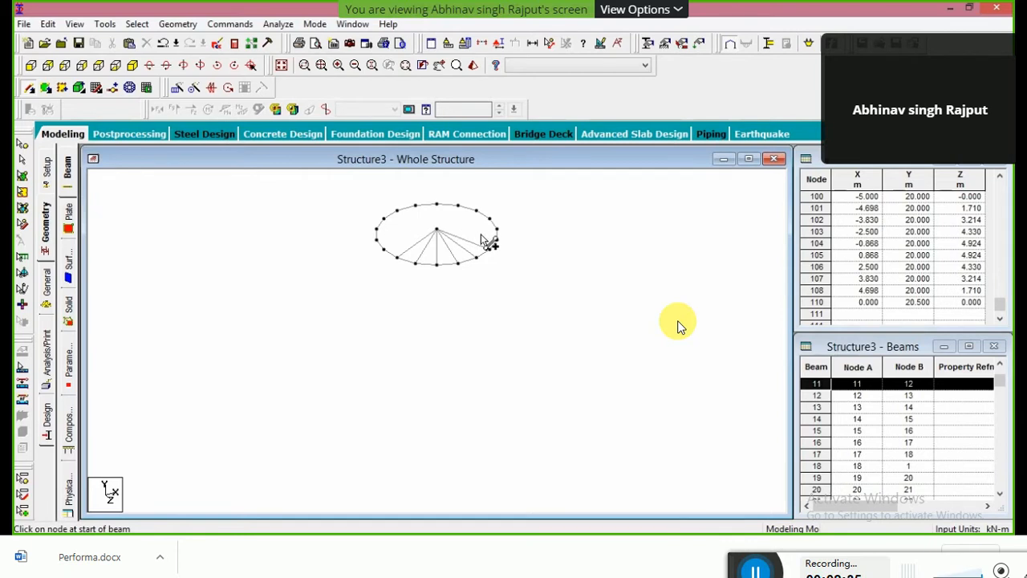
{"action": "left_click_drag", "start_coordinate": [498, 244], "coordinate": [458, 207]}
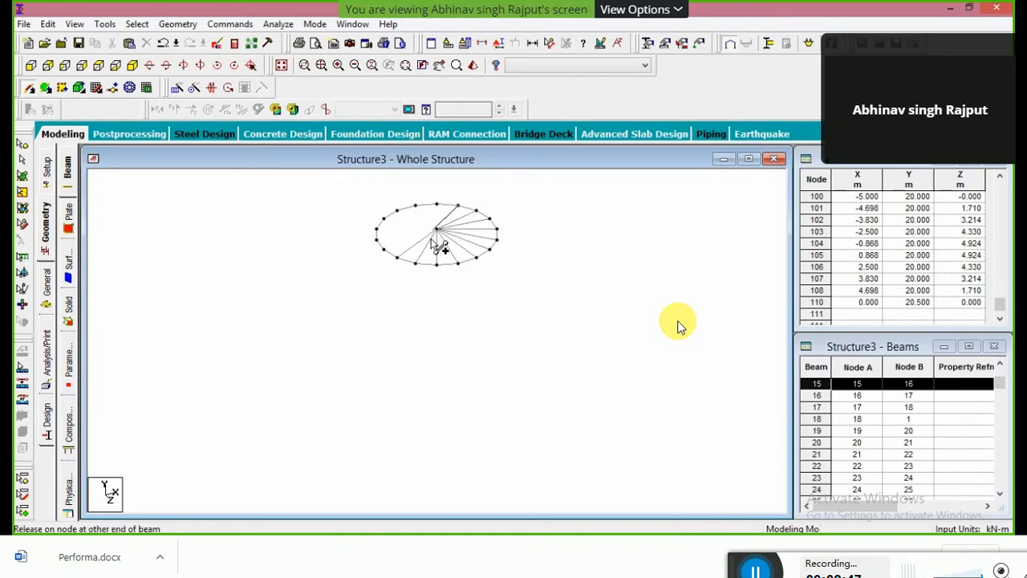
{"action": "mouse_move", "coordinate": [433, 239]}
{"action": "left_mouse_down"}
{"action": "mouse_move", "coordinate": [438, 210]}
{"action": "mouse_move", "coordinate": [438, 233]}
{"action": "mouse_move", "coordinate": [424, 212]}
{"action": "mouse_move", "coordinate": [438, 231]}
{"action": "mouse_move", "coordinate": [399, 211]}
{"action": "mouse_move", "coordinate": [437, 231]}
{"action": "mouse_move", "coordinate": [394, 222]}
{"action": "mouse_move", "coordinate": [437, 231]}
{"action": "left_mouse_up"}
{"action": "left_click_drag", "start_coordinate": [376, 230], "coordinate": [438, 232]}
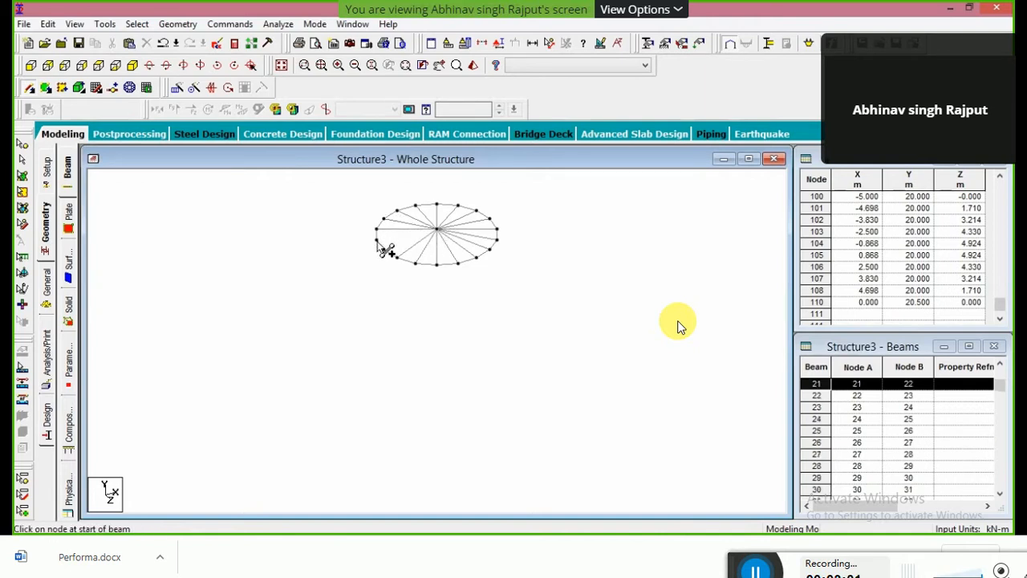
{"action": "left_click_drag", "start_coordinate": [378, 242], "coordinate": [439, 231]}
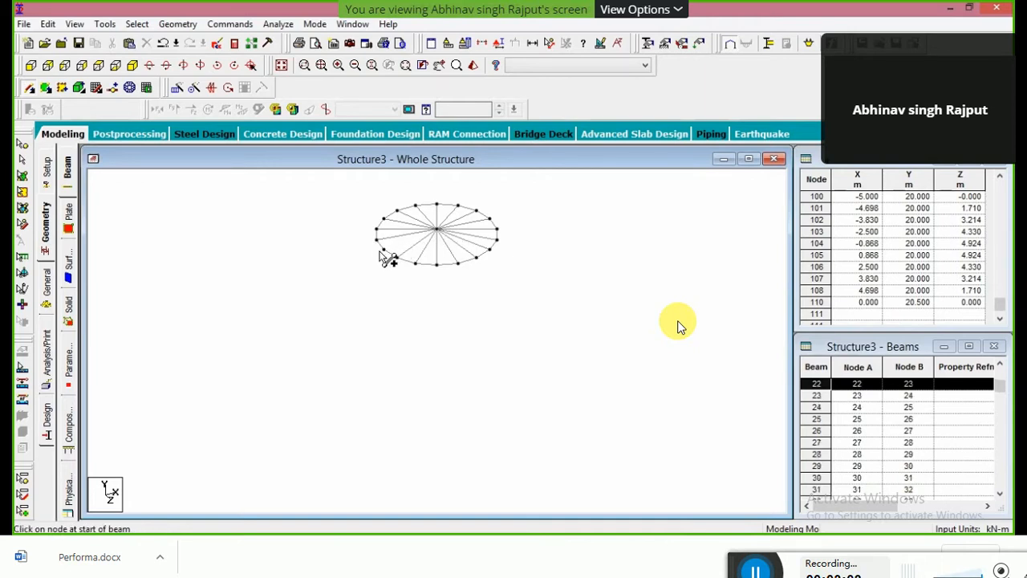
{"action": "left_click_drag", "start_coordinate": [382, 255], "coordinate": [437, 230]}
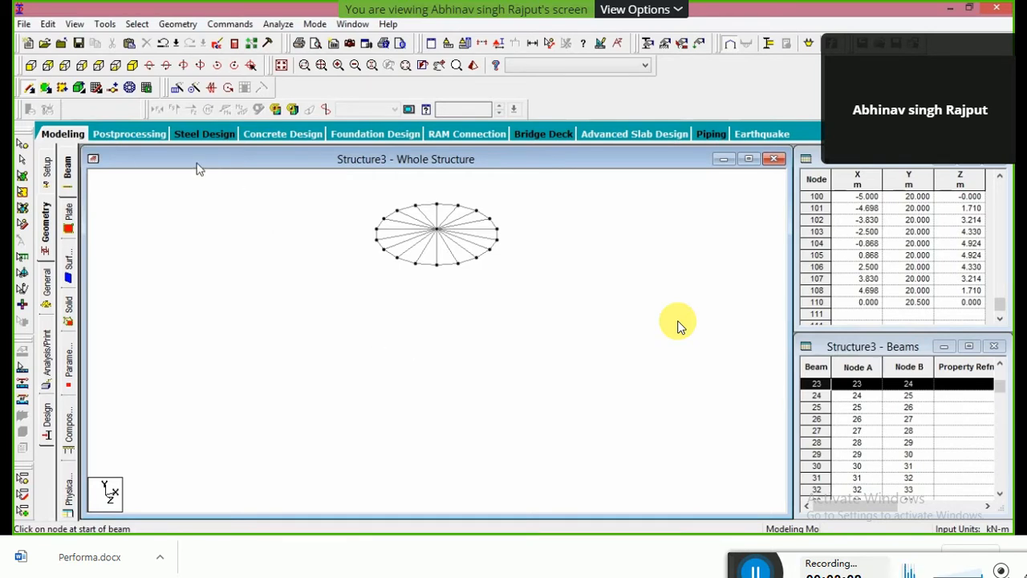
Create infill plates between the beams of the conical roof and the uppermost bay of the whole cylinder.
{"action": "left_click", "coordinate": [282, 66]}
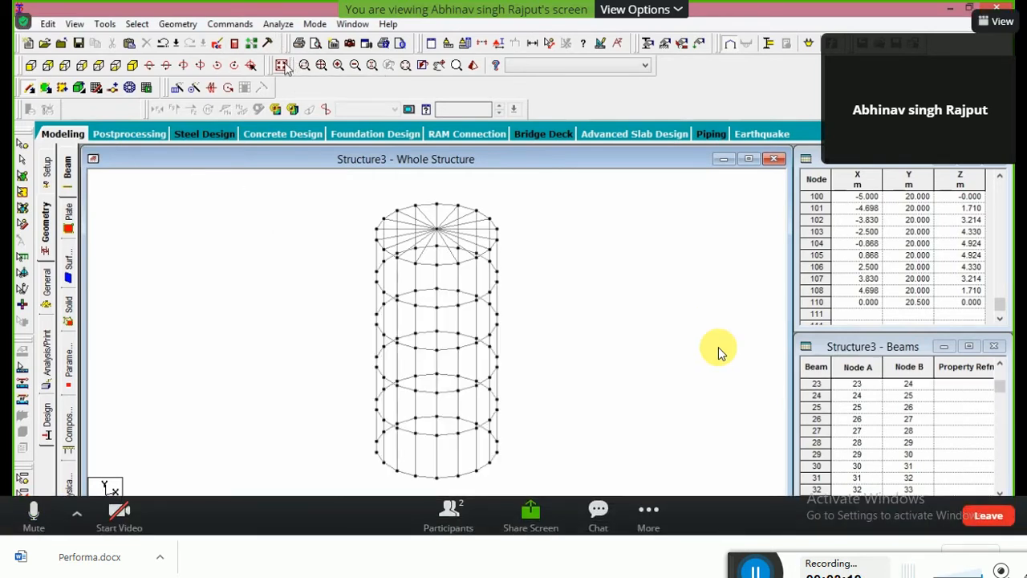
{"action": "left_click", "coordinate": [32, 67]}
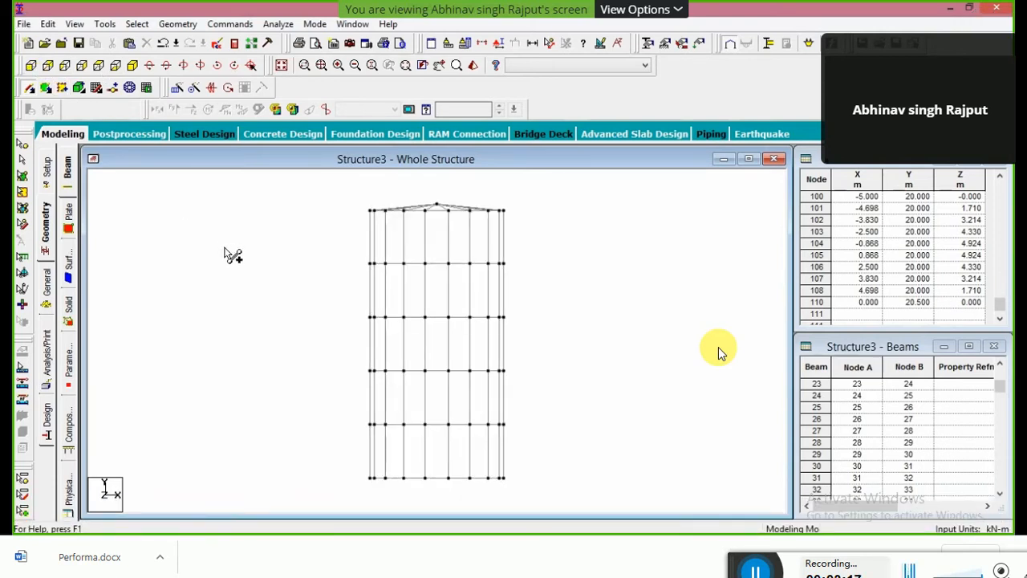
{"action": "left_click", "coordinate": [23, 160]}
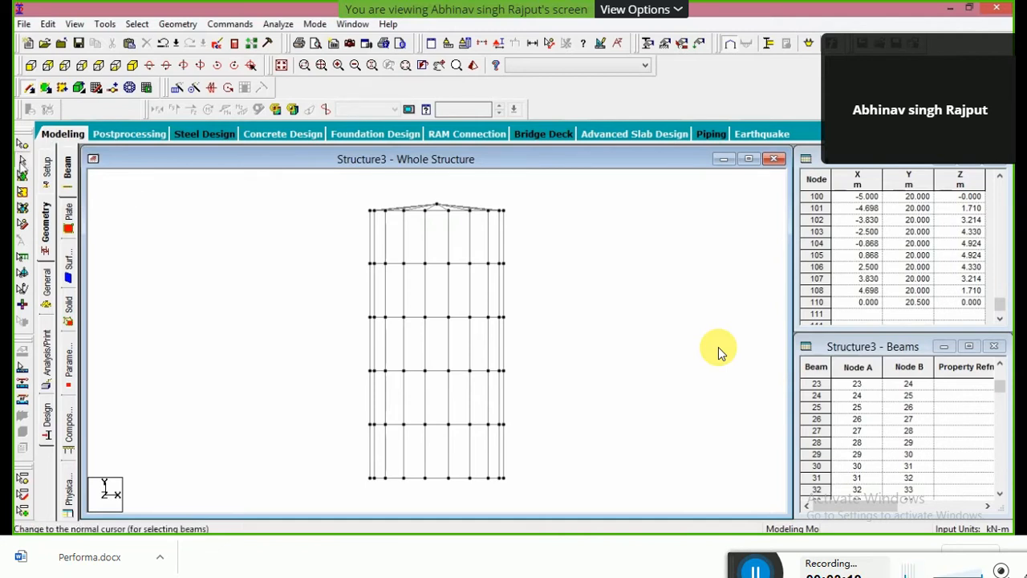
{"action": "left_click_drag", "start_coordinate": [353, 201], "coordinate": [580, 266]}
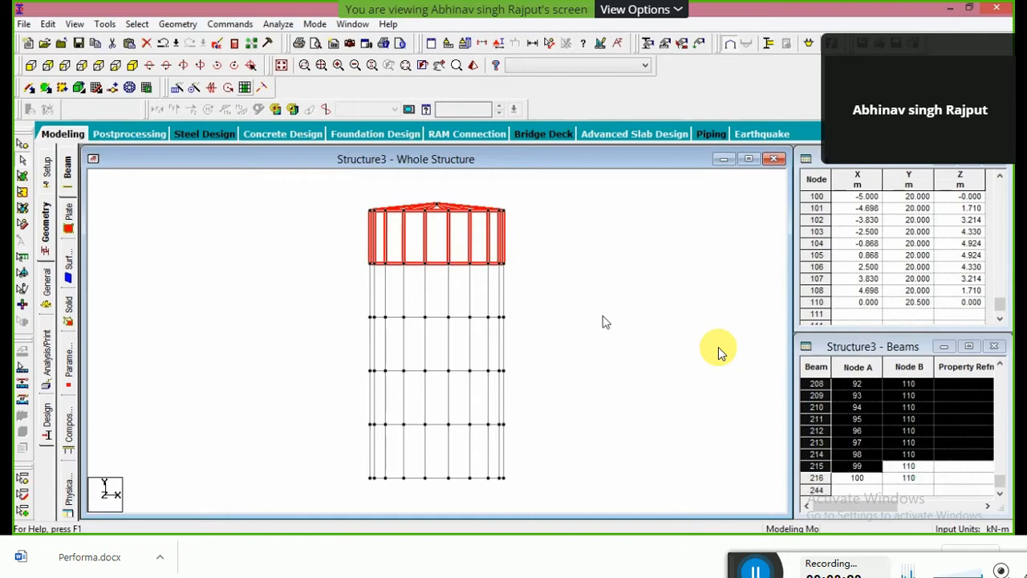
{"action": "key", "text": "Return"}
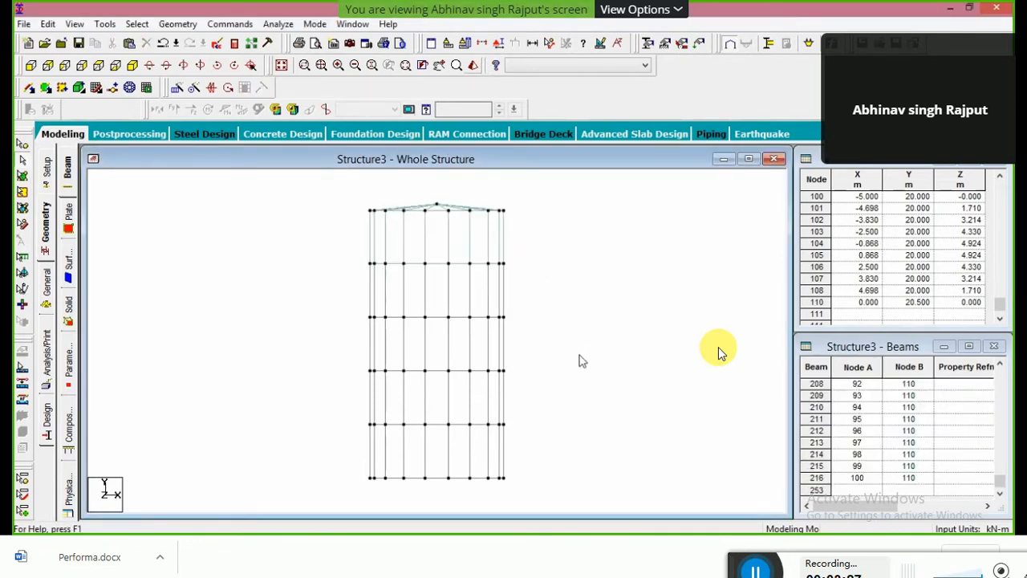
Inspect the plated roof from above in the rendered 3D view, then close that view.
{"action": "left_click_drag", "start_coordinate": [576, 346], "coordinate": [574, 321]}
{"action": "left_click_drag", "start_coordinate": [559, 252], "coordinate": [552, 244]}
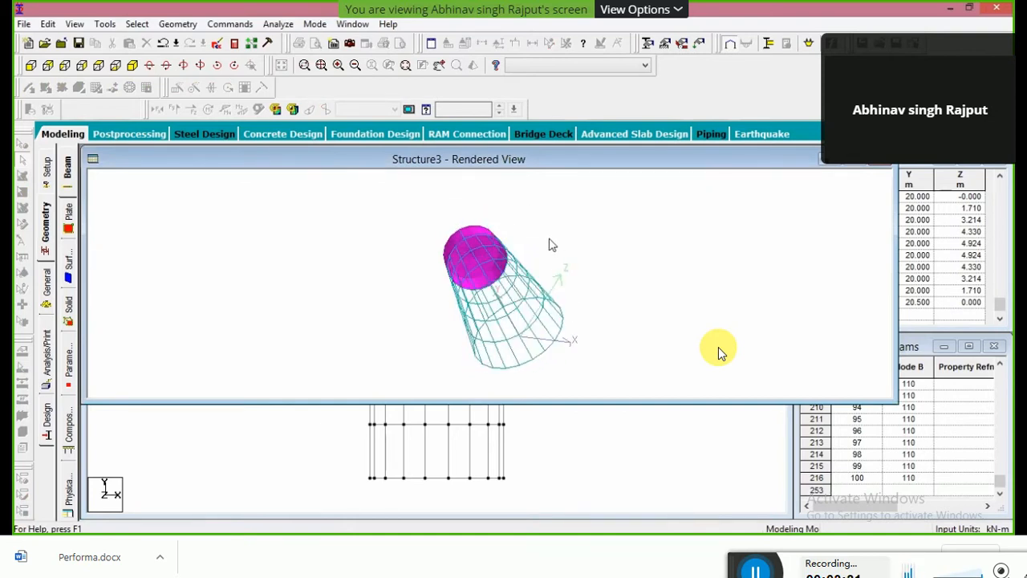
{"action": "left_click", "coordinate": [878, 162]}
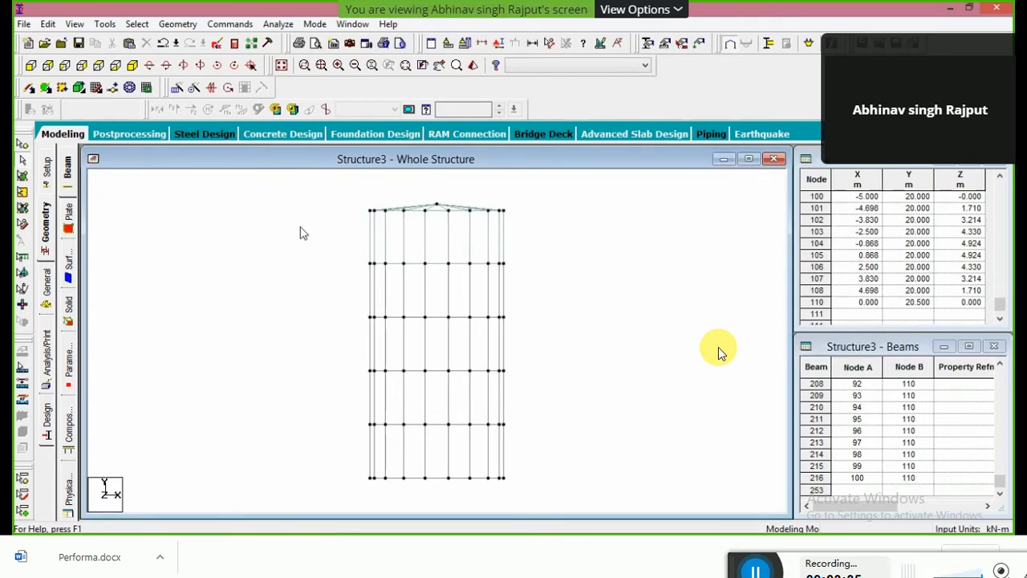
Isolate the ring of beams one level below the top ring and show it in isometric view.
{"action": "left_click_drag", "start_coordinate": [393, 257], "coordinate": [525, 265]}
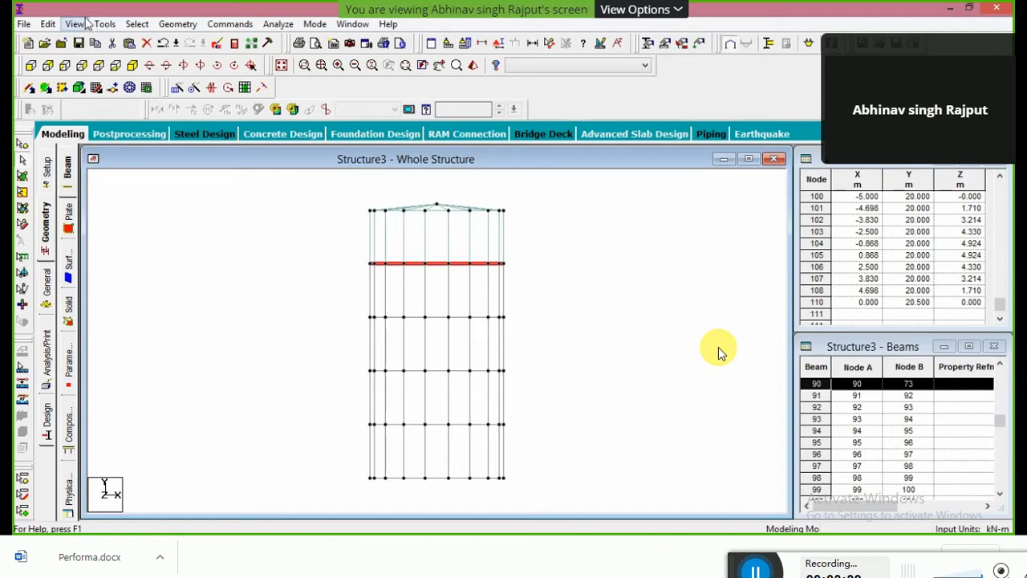
{"action": "left_click", "coordinate": [74, 24]}
{"action": "left_click", "coordinate": [128, 69]}
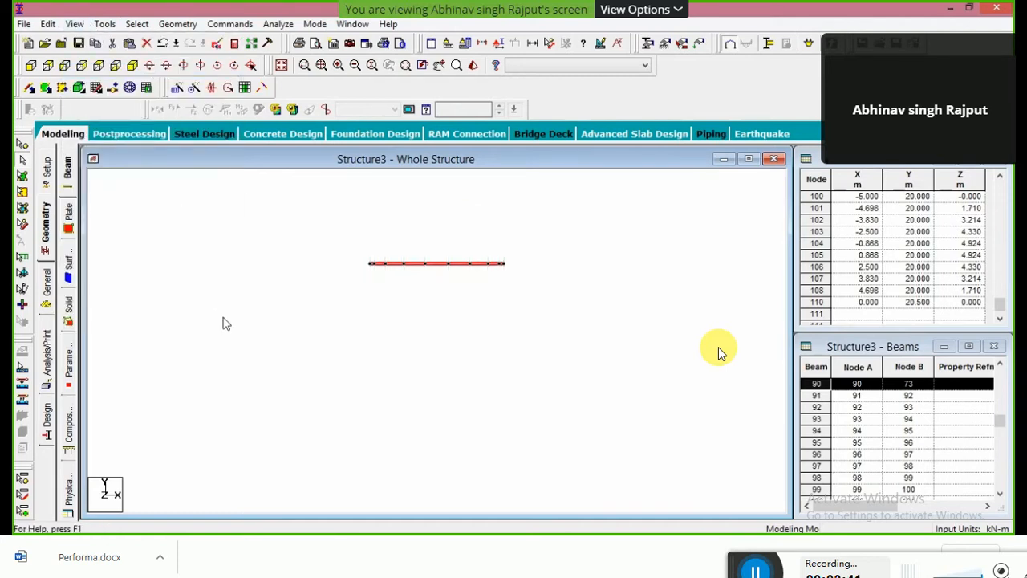
{"action": "left_click", "coordinate": [132, 66]}
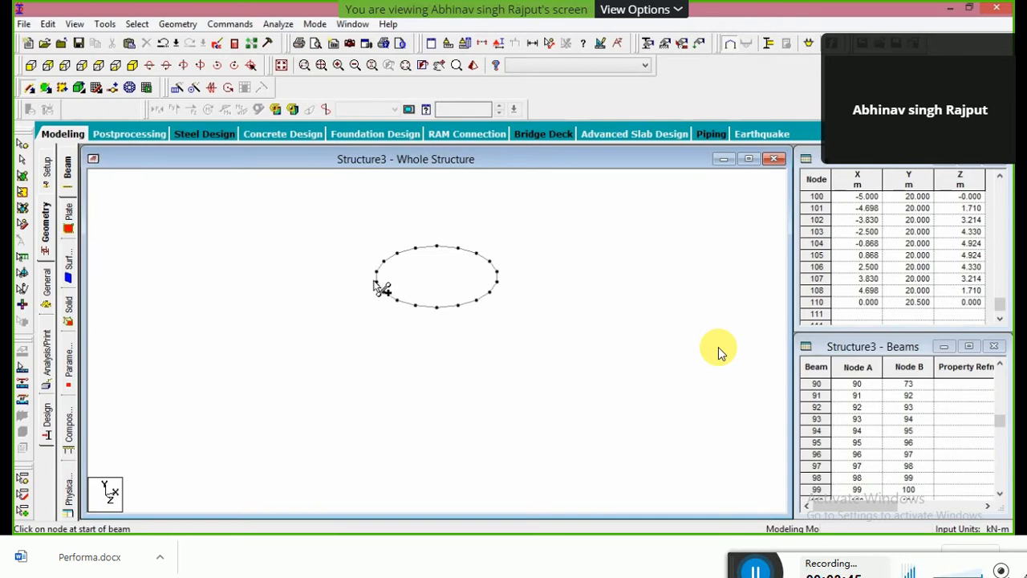
Add two crossing beams inside the isolated ring, each joining two opposite ring nodes.
{"action": "left_click_drag", "start_coordinate": [377, 280], "coordinate": [498, 273]}
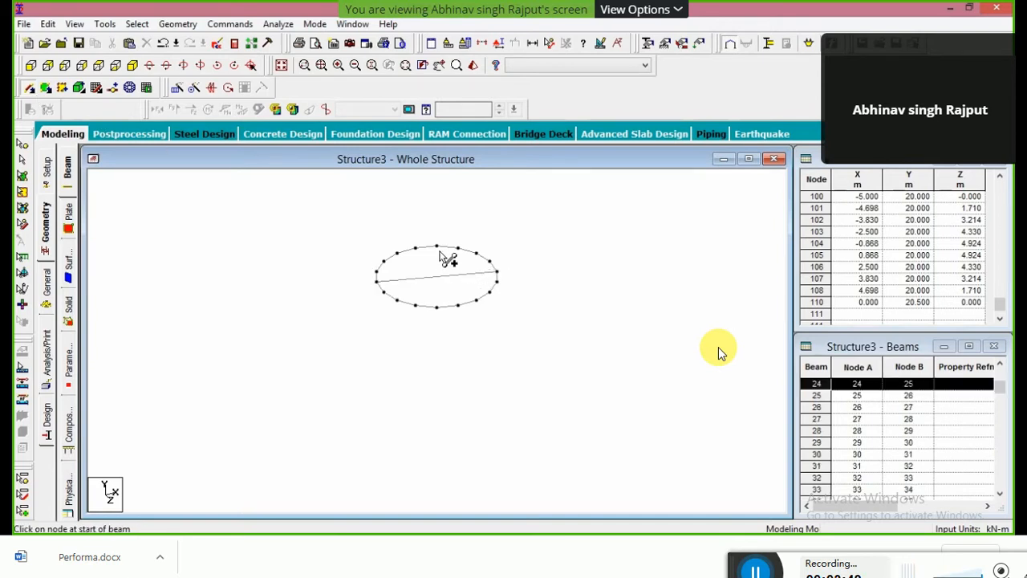
{"action": "left_click_drag", "start_coordinate": [437, 248], "coordinate": [438, 307]}
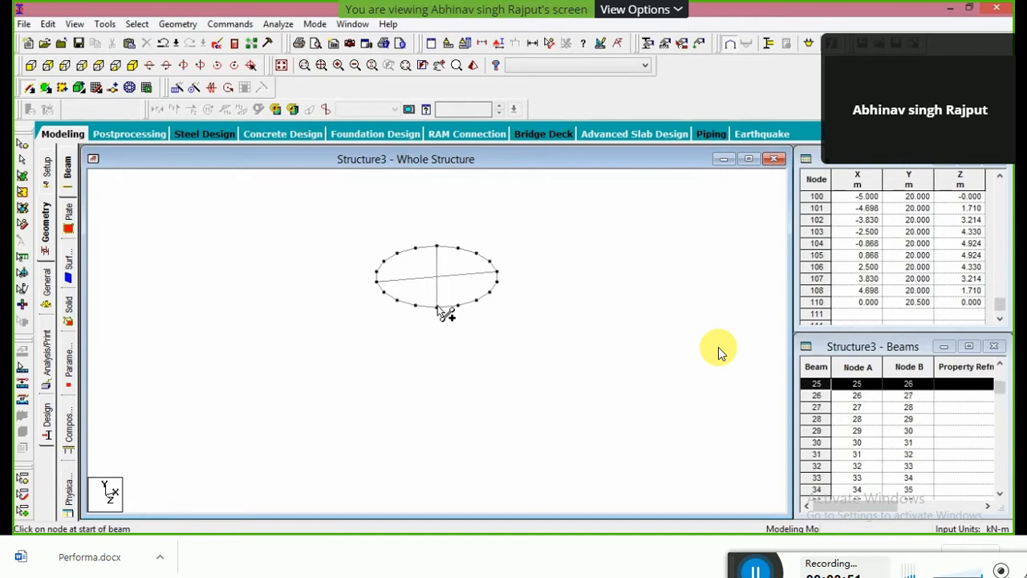
{"action": "left_click", "coordinate": [20, 163]}
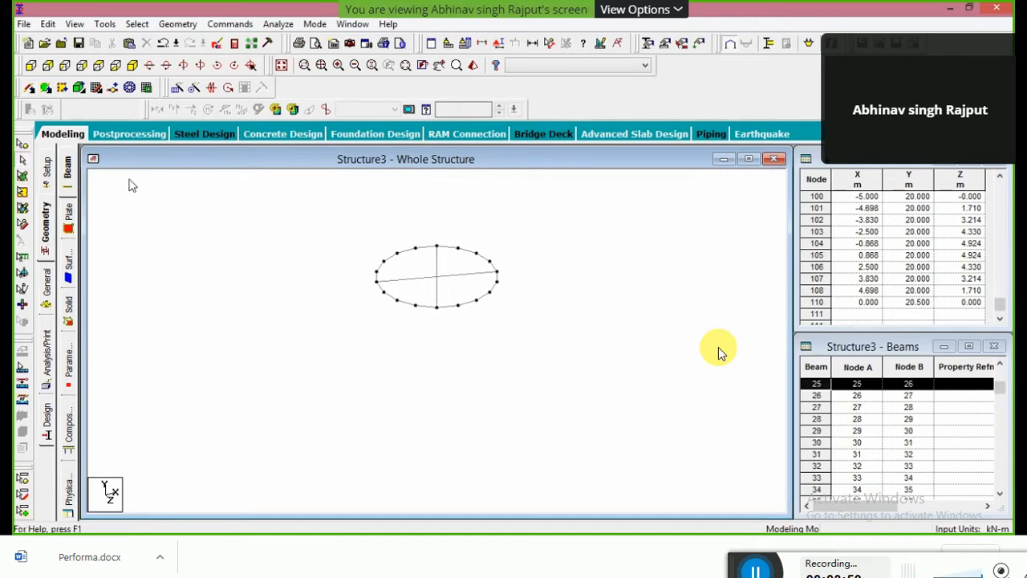
Intersect the isolated ring's two crossing beams with a tolerance of 0 m to create its centre node.
{"action": "left_click", "coordinate": [436, 279]}
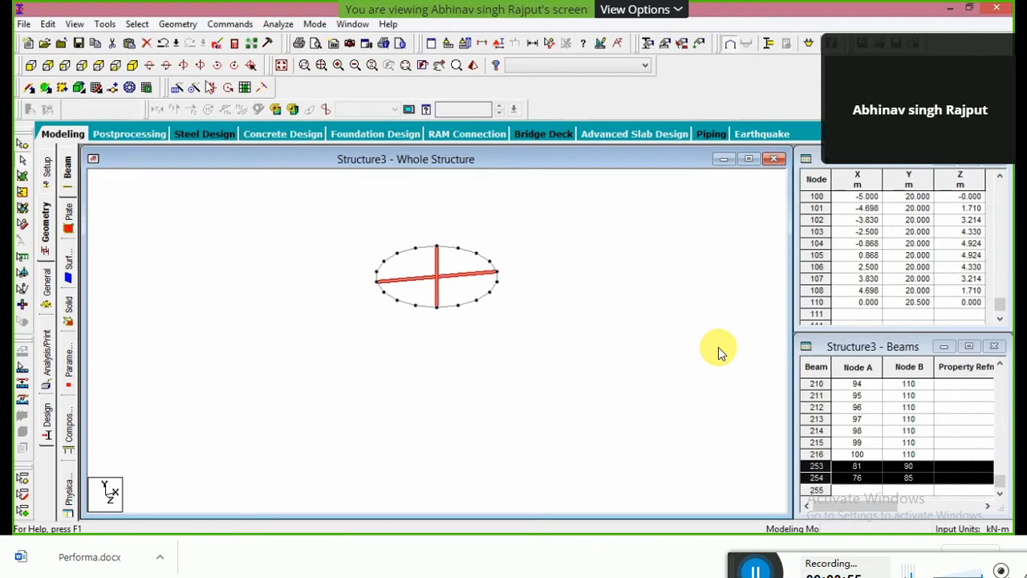
{"action": "left_click", "coordinate": [175, 25]}
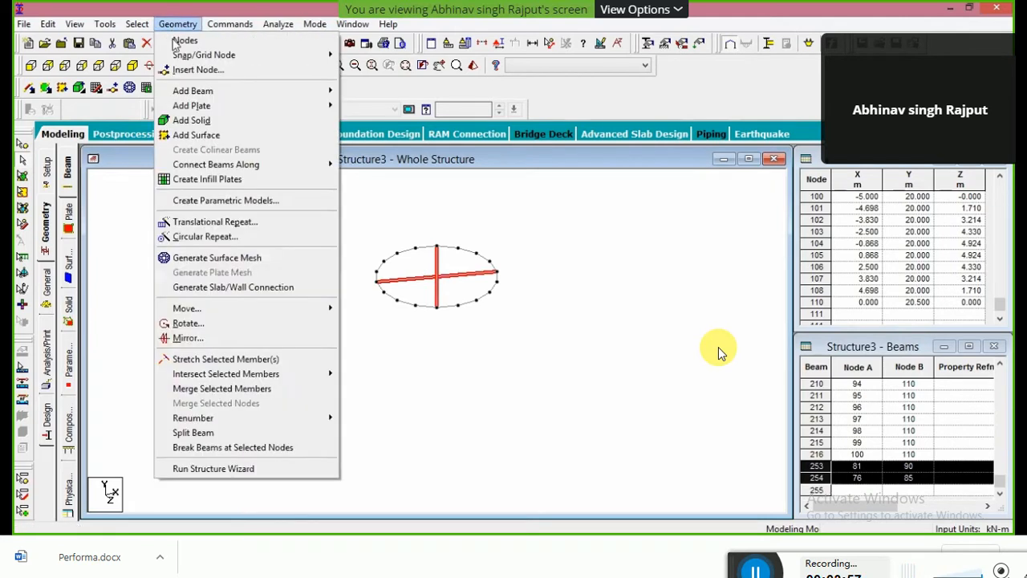
{"action": "mouse_move", "coordinate": [328, 376]}
{"action": "left_click", "coordinate": [360, 376]}
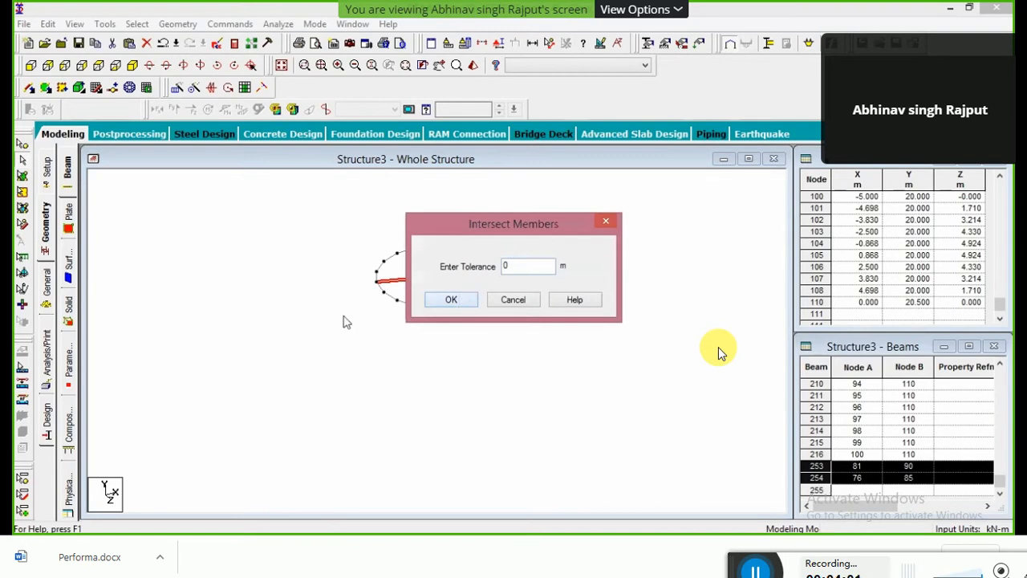
{"action": "key", "text": "Return"}
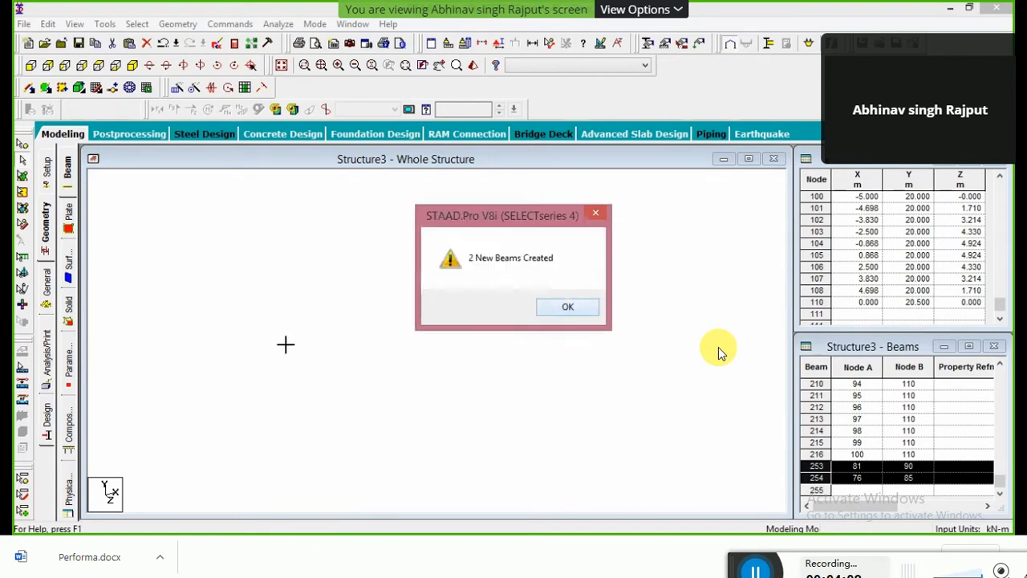
{"action": "key", "text": "Return"}
Outline a surface mesh region over one half of the ring, running from the centre node around the rim nodes and back.
{"action": "left_click", "coordinate": [146, 90]}
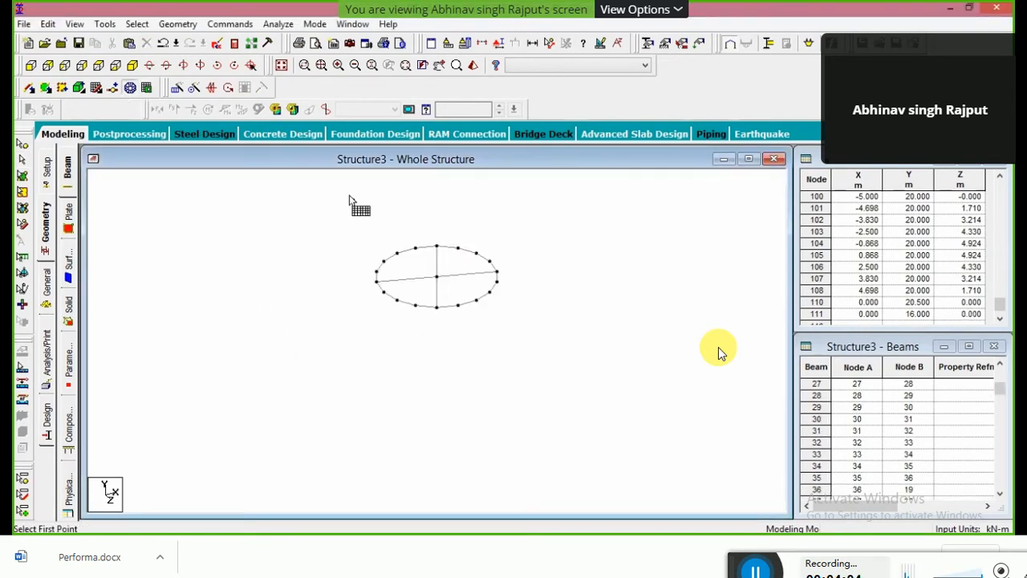
{"action": "left_click", "coordinate": [437, 277]}
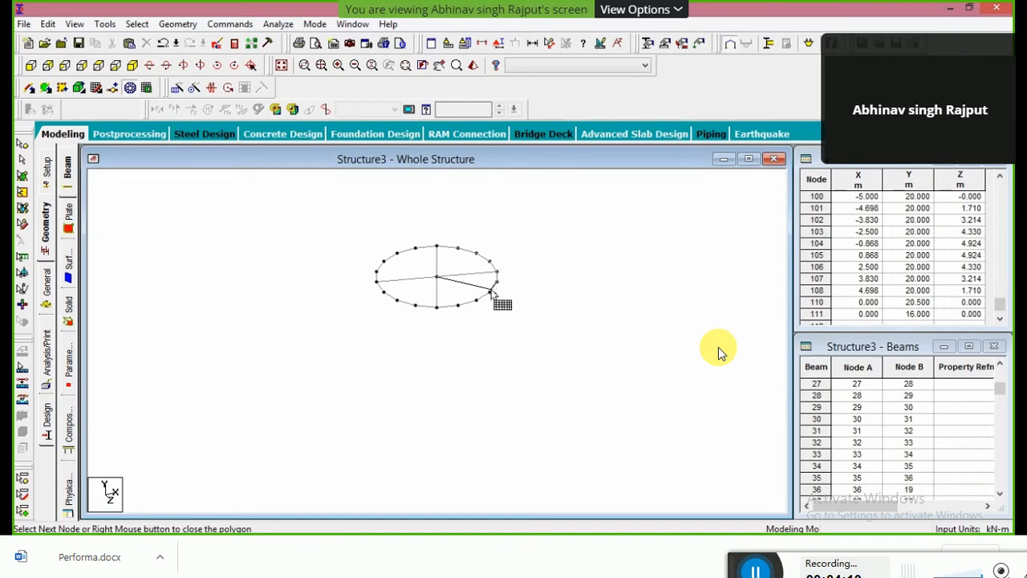
{"action": "left_click", "coordinate": [437, 306]}
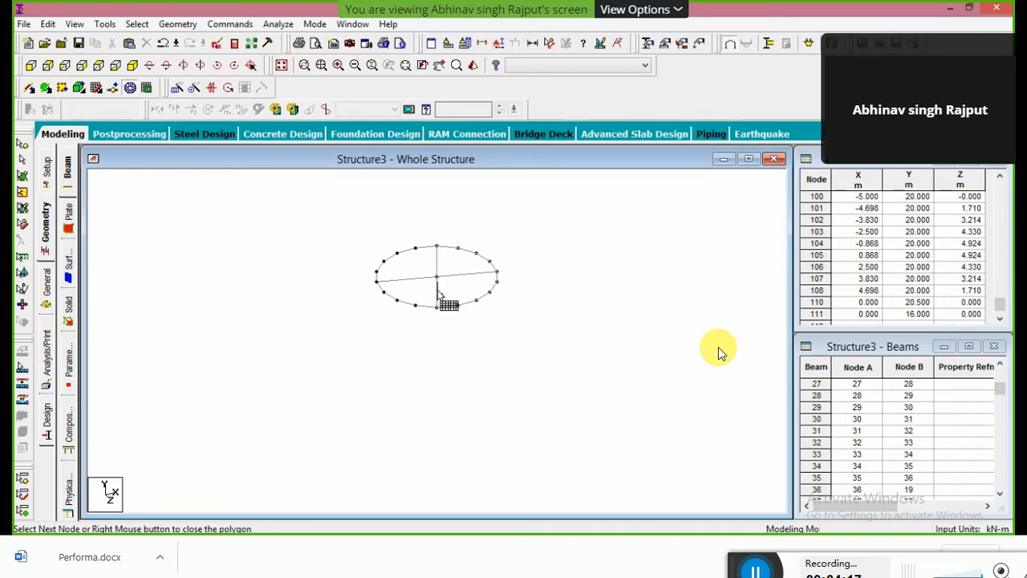
{"action": "left_click", "coordinate": [438, 278]}
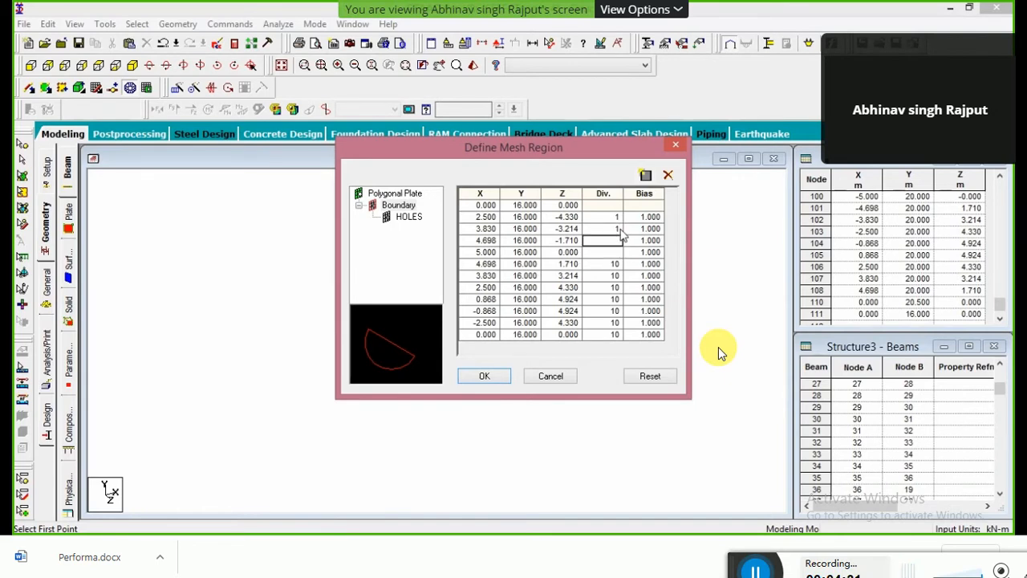
Set the divisions to 1 on all edges of the mesh region boundary and generate the plate mesh.
{"action": "type", "text": "1"}
{"action": "key", "text": "Down"}
{"action": "type", "text": "1"}
{"action": "key", "text": "Down"}
{"action": "type", "text": "1"}
{"action": "key", "text": "Down"}
{"action": "type", "text": "1"}
{"action": "key", "text": "Down"}
{"action": "key", "text": "1"}
{"action": "key", "text": "Down"}
{"action": "key", "text": "Down"}
{"action": "type", "text": "1"}
{"action": "key", "text": "Up"}
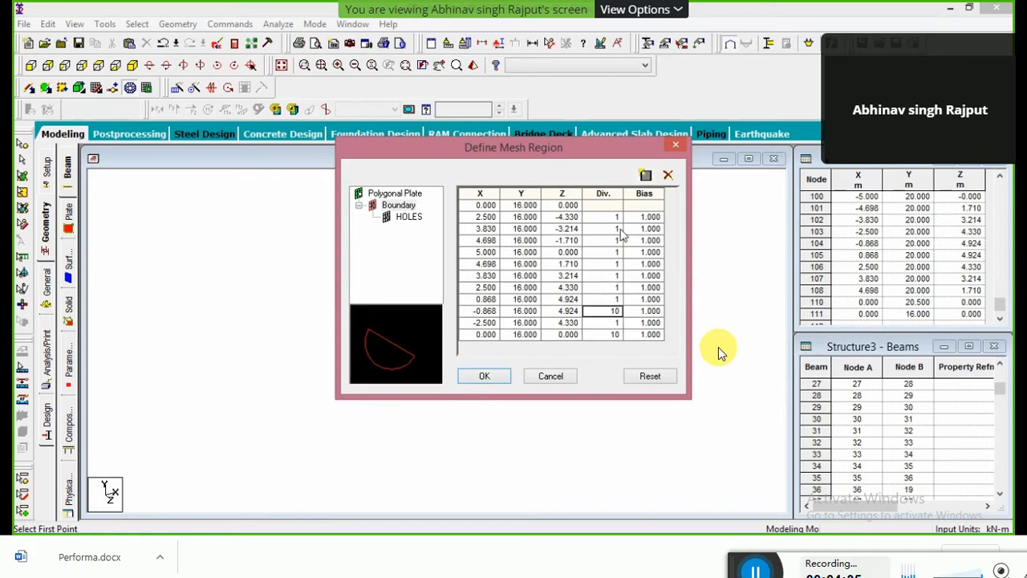
{"action": "type", "text": "1"}
{"action": "key", "text": "Down"}
{"action": "key", "text": "Down"}
{"action": "type", "text": "1"}
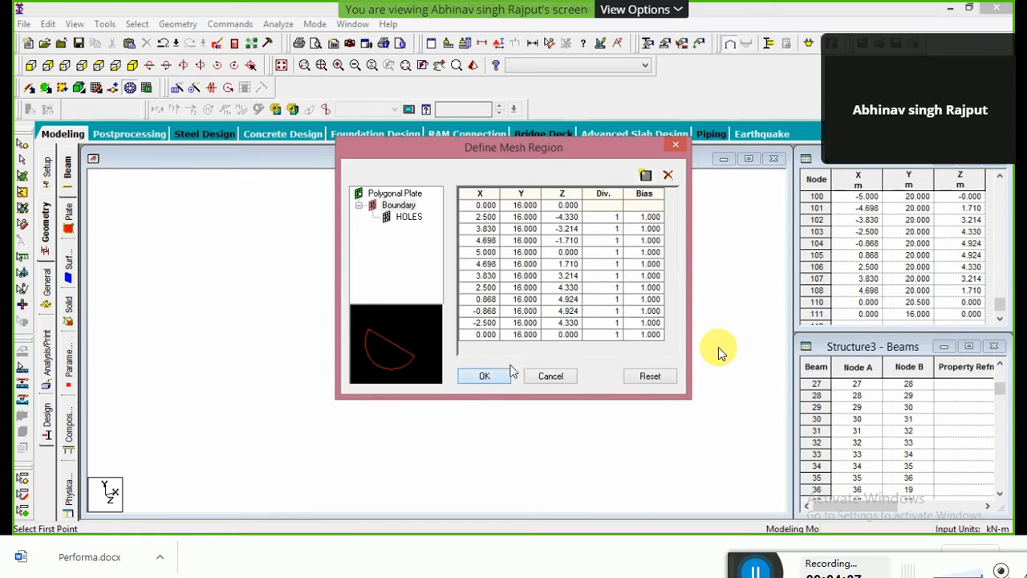
{"action": "left_click", "coordinate": [485, 375]}
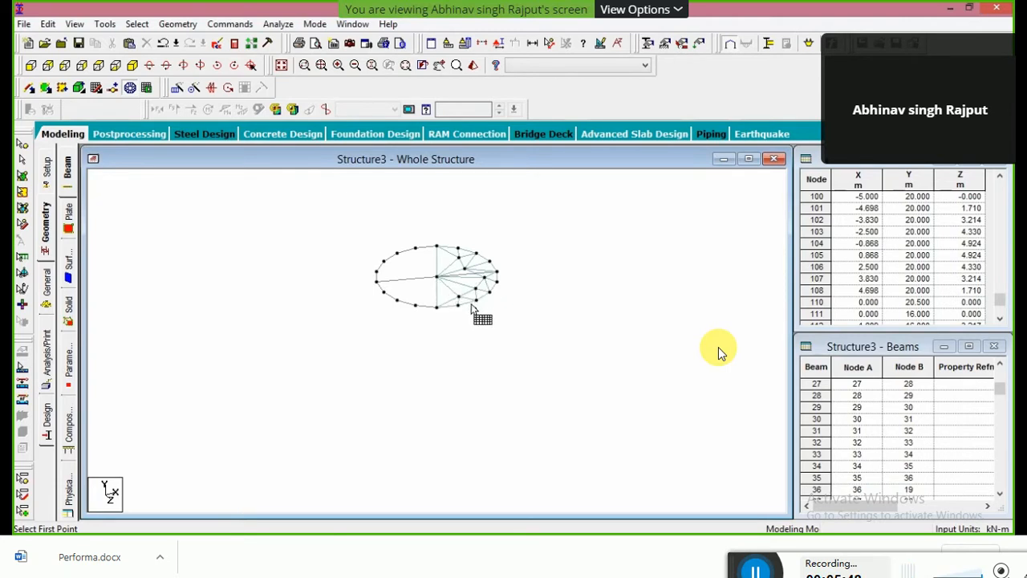
Outline a surface mesh region over the ring's remaining half, running from the centre node around the rim nodes and back.
{"action": "left_click", "coordinate": [436, 277]}
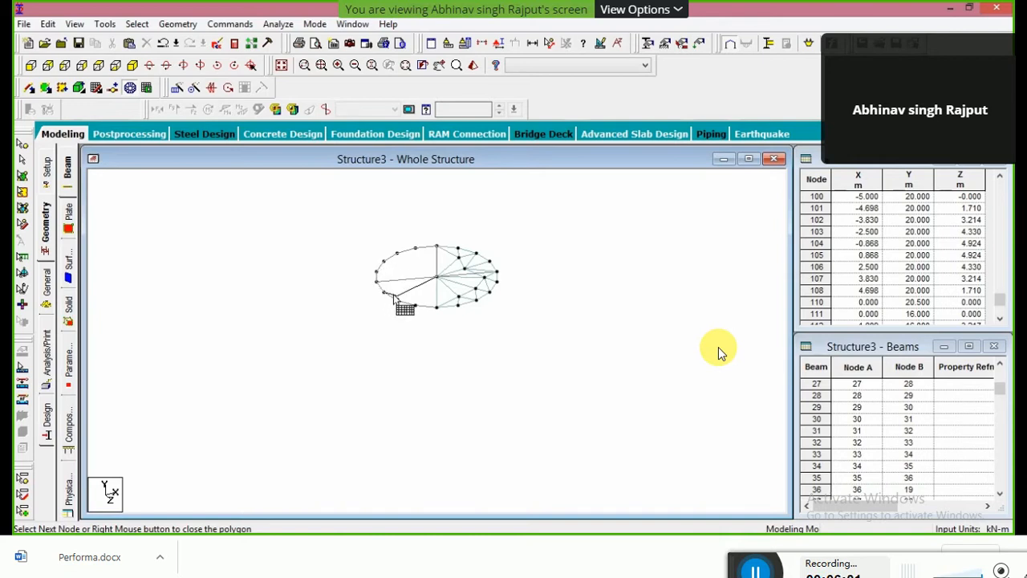
{"action": "left_click", "coordinate": [437, 308]}
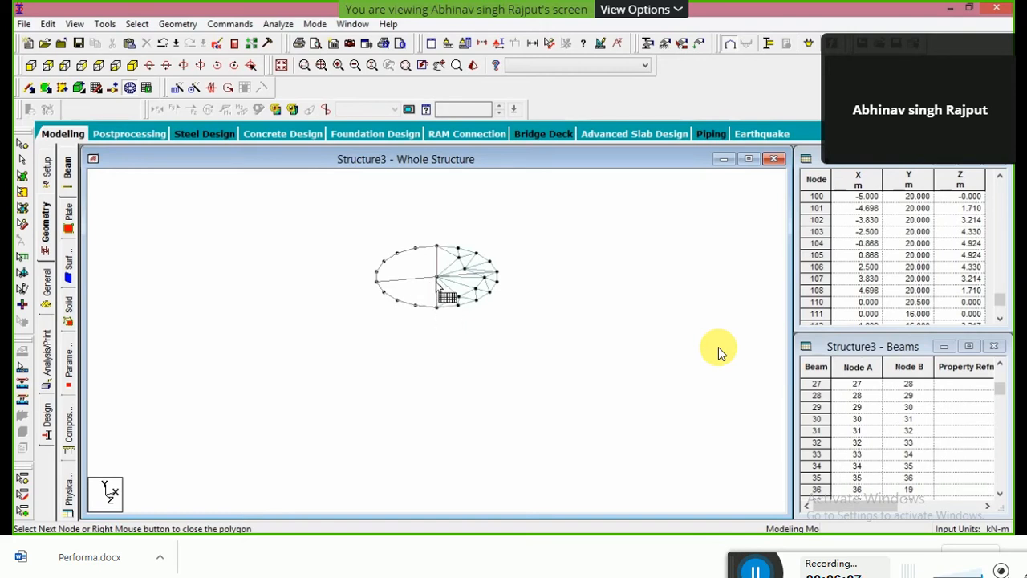
{"action": "right_click", "coordinate": [437, 286]}
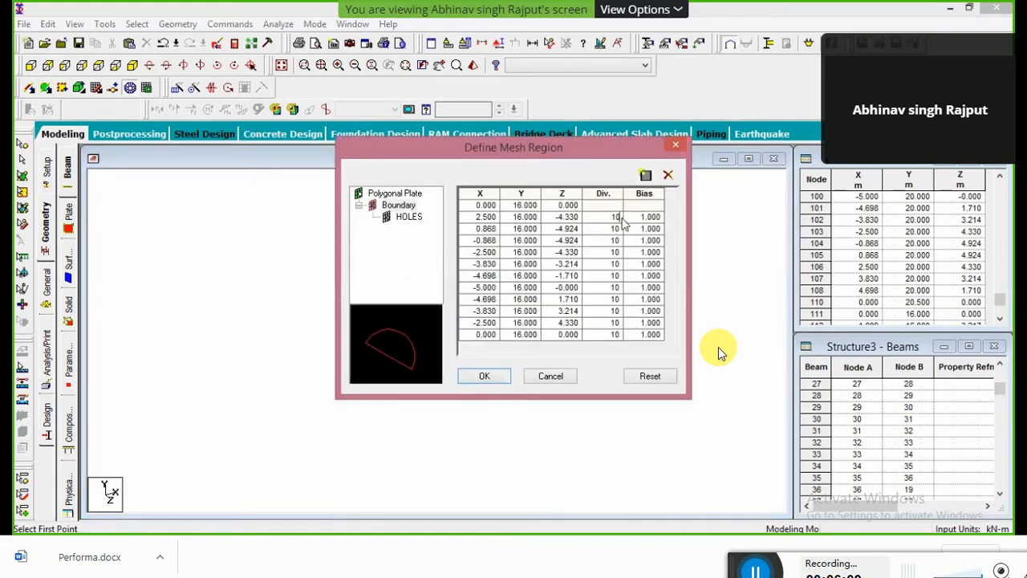
Set 1 division on every boundary edge of the second half's mesh region and generate its plate mesh.
{"action": "type", "text": "1"}
{"action": "key", "text": "Down"}
{"action": "type", "text": "1"}
{"action": "key", "text": "Down"}
{"action": "type", "text": "1"}
{"action": "key", "text": "Down"}
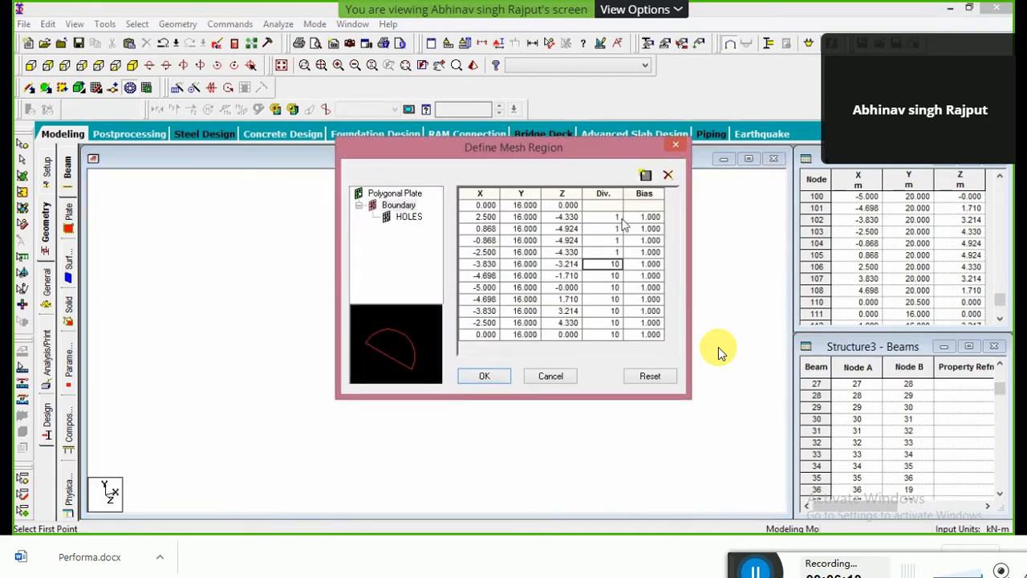
{"action": "key", "text": "1"}
{"action": "key", "text": "Down"}
{"action": "key", "text": "1"}
{"action": "key", "text": "Down"}
{"action": "key", "text": "1"}
{"action": "key", "text": "Down"}
{"action": "key", "text": "1"}
{"action": "key", "text": "Down"}
{"action": "key", "text": "1"}
{"action": "key", "text": "Down"}
{"action": "key", "text": "1"}
{"action": "key", "text": "Down"}
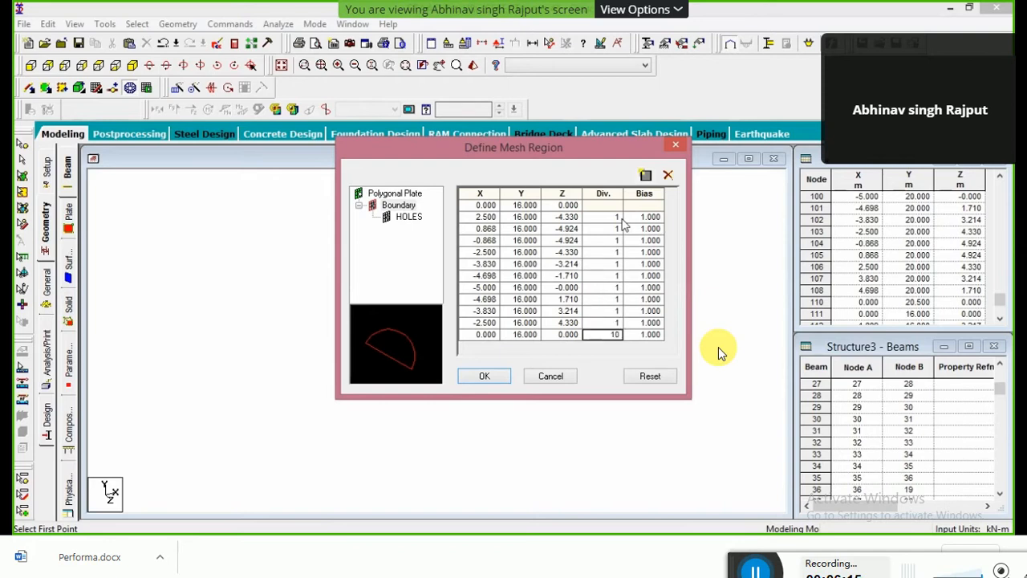
{"action": "type", "text": "1"}
{"action": "left_click", "coordinate": [487, 376]}
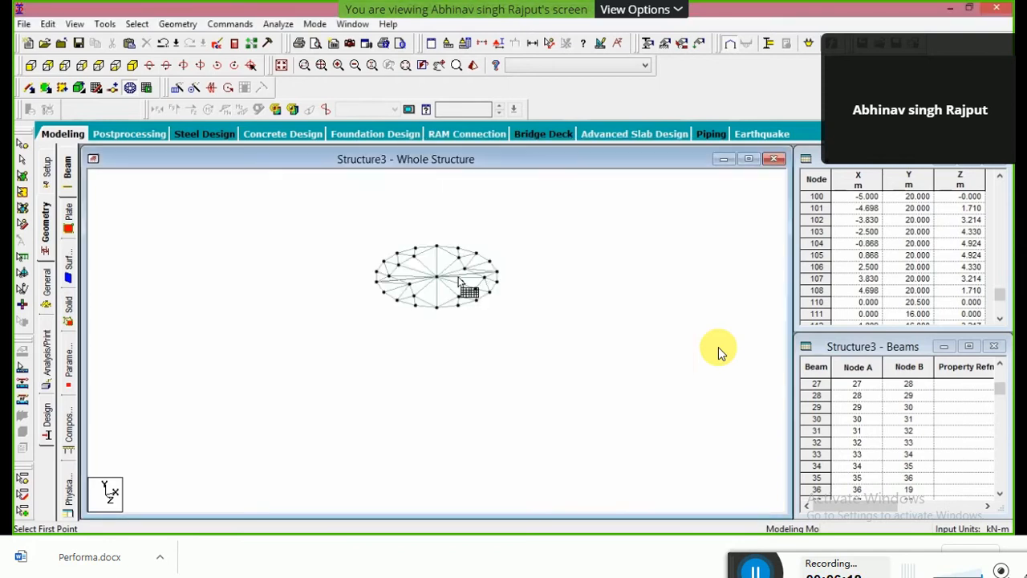
Display the whole structure from the front and inspect the plated top bay and slab from above and below in the rendered view.
{"action": "left_click", "coordinate": [281, 66]}
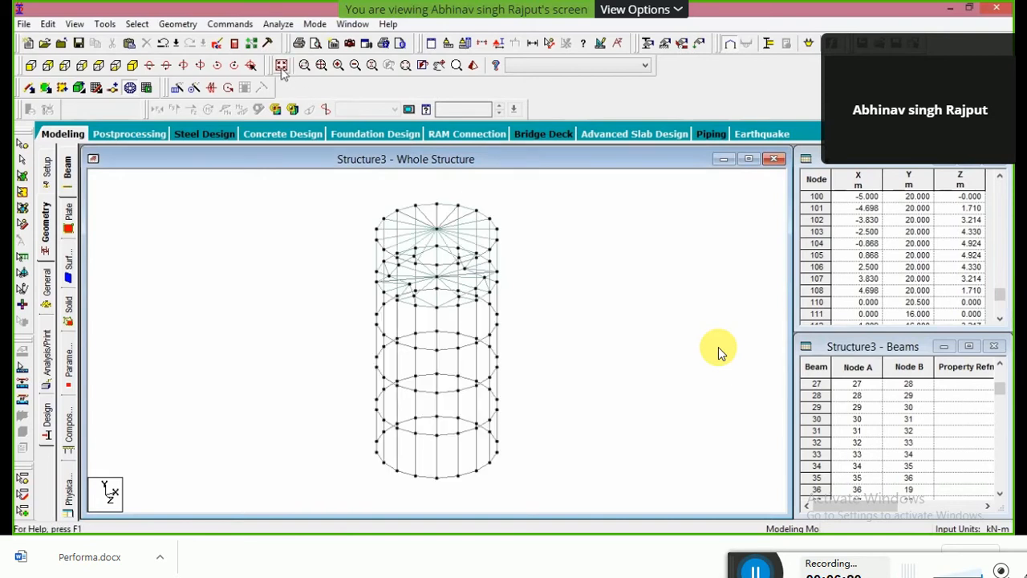
{"action": "left_click", "coordinate": [31, 65]}
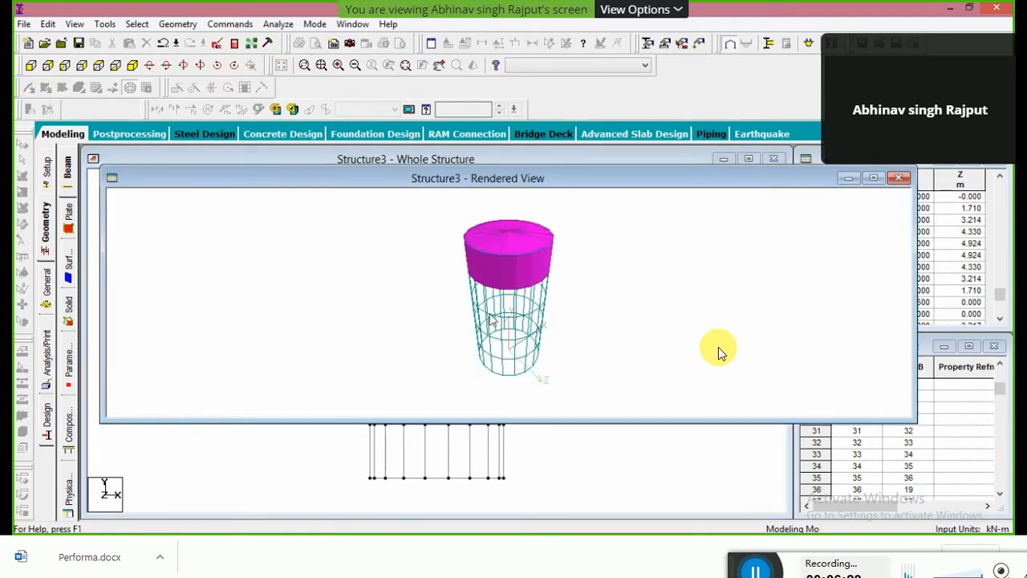
{"action": "left_click_drag", "start_coordinate": [493, 321], "coordinate": [509, 233]}
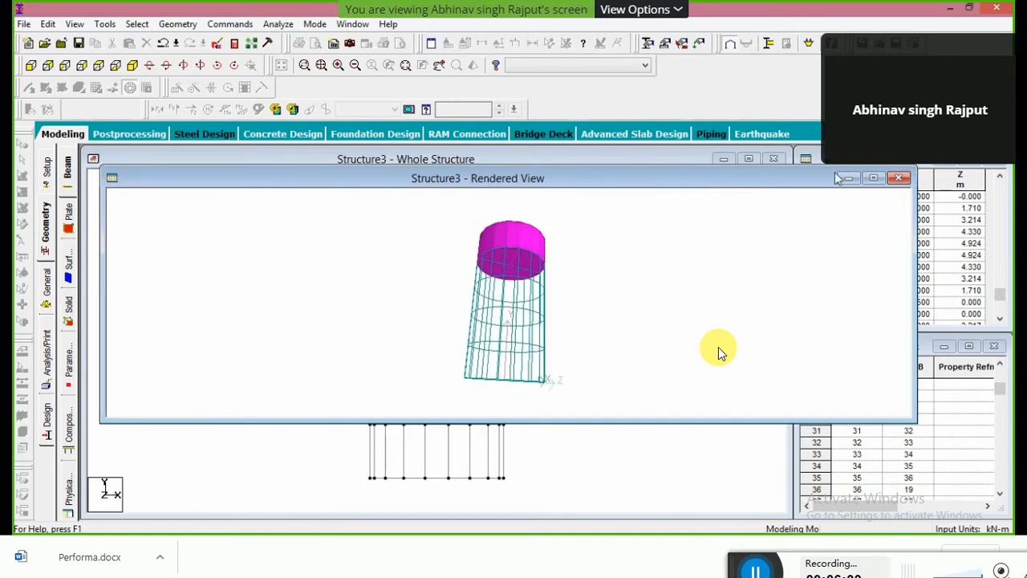
{"action": "left_click", "coordinate": [898, 178]}
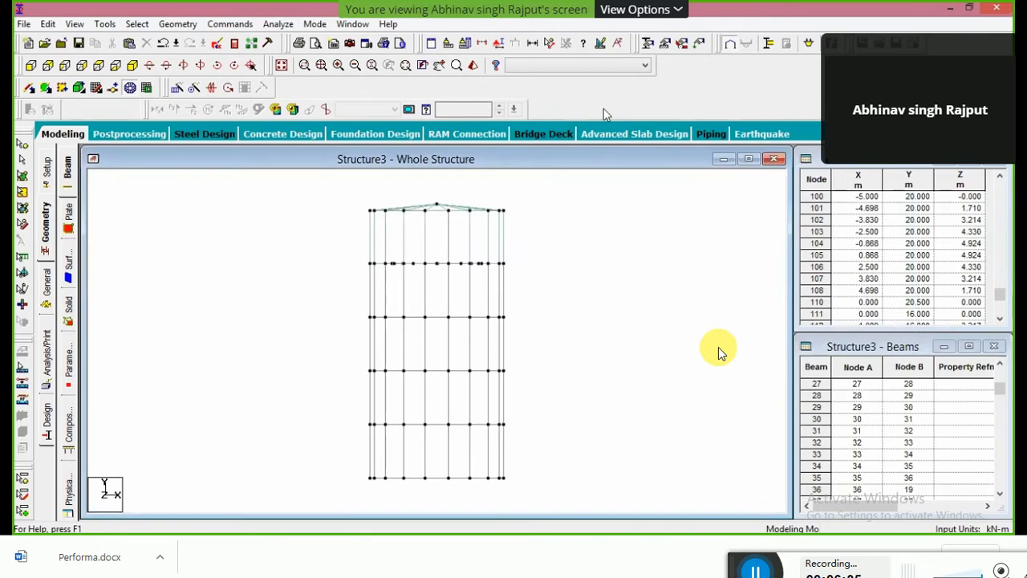
{"action": "left_click", "coordinate": [654, 47]}
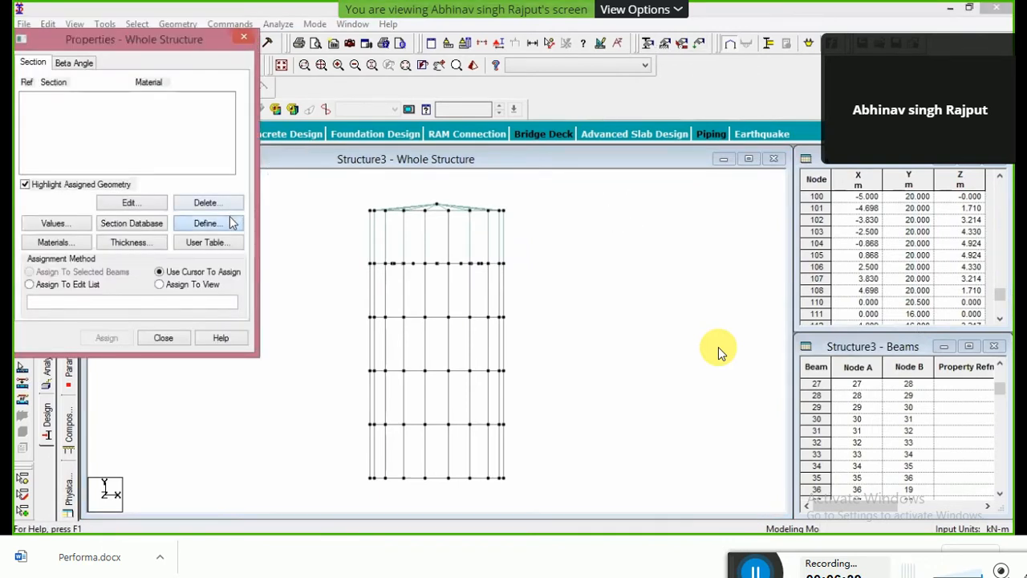
{"action": "left_click", "coordinate": [309, 158]}
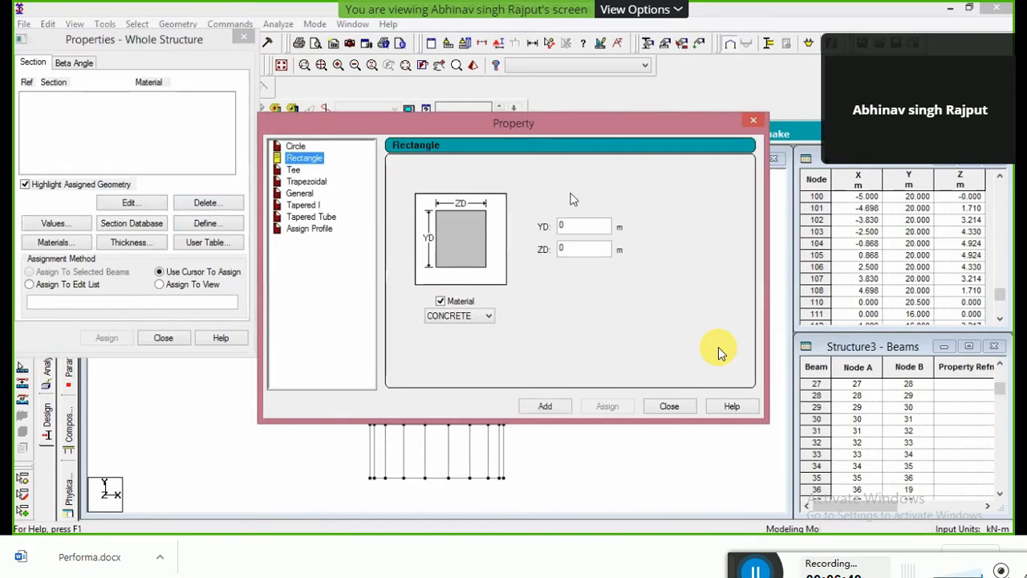
{"action": "left_click", "coordinate": [586, 228]}
{"action": "type", "text": ".3"}
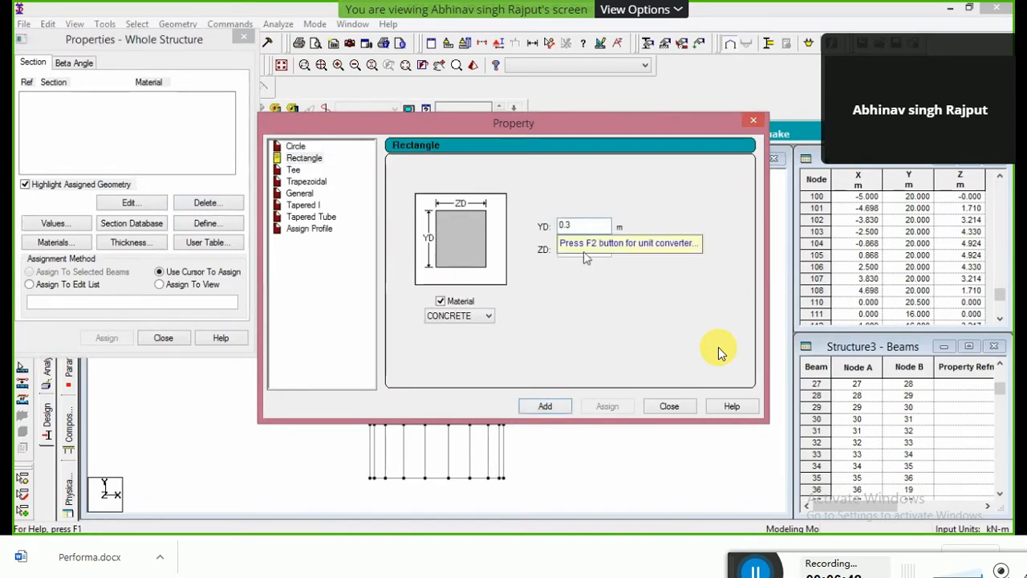
{"action": "left_click", "coordinate": [545, 406]}
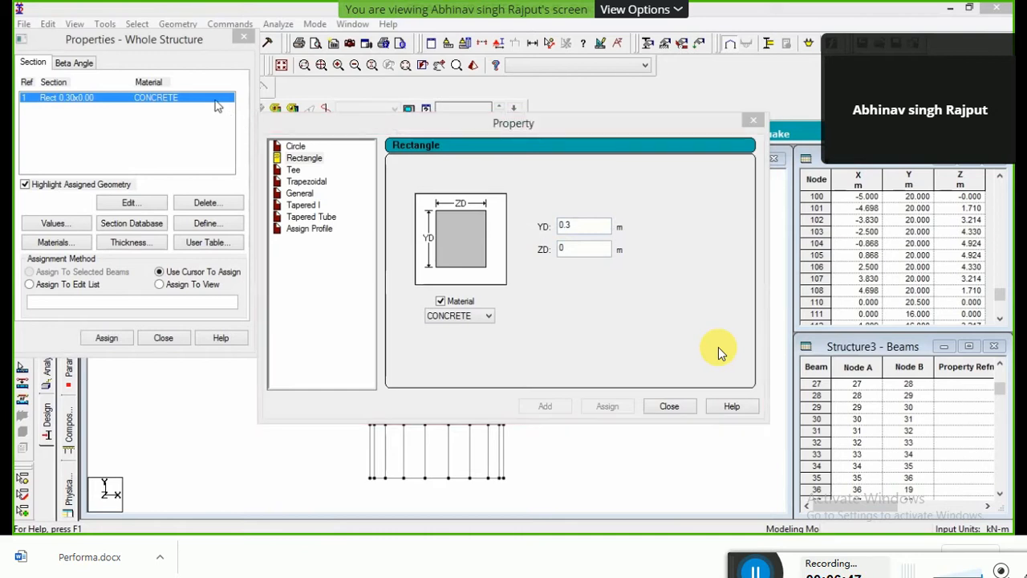
{"action": "left_click", "coordinate": [666, 406]}
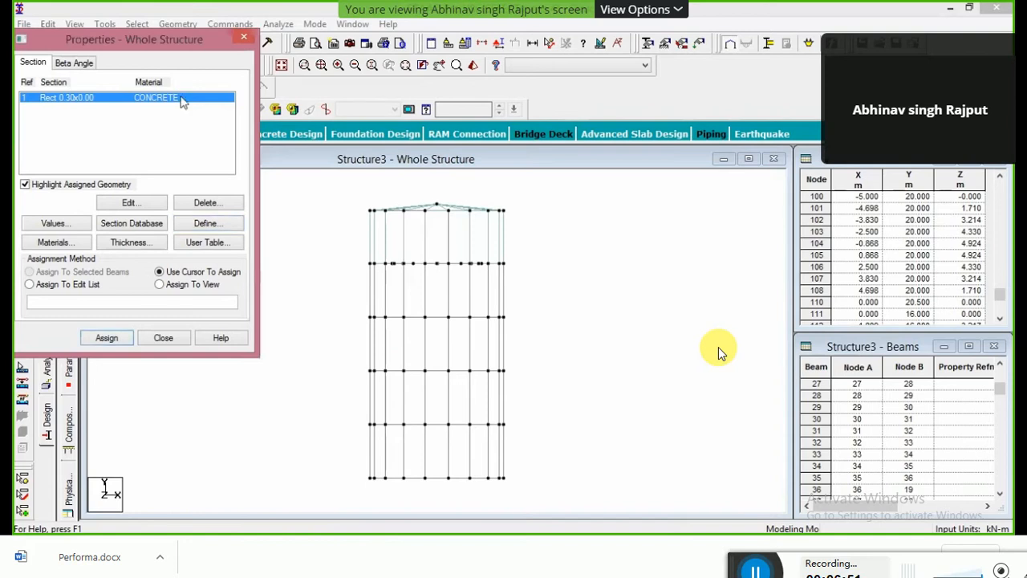
{"action": "left_click", "coordinate": [238, 208]}
{"action": "left_click", "coordinate": [181, 243]}
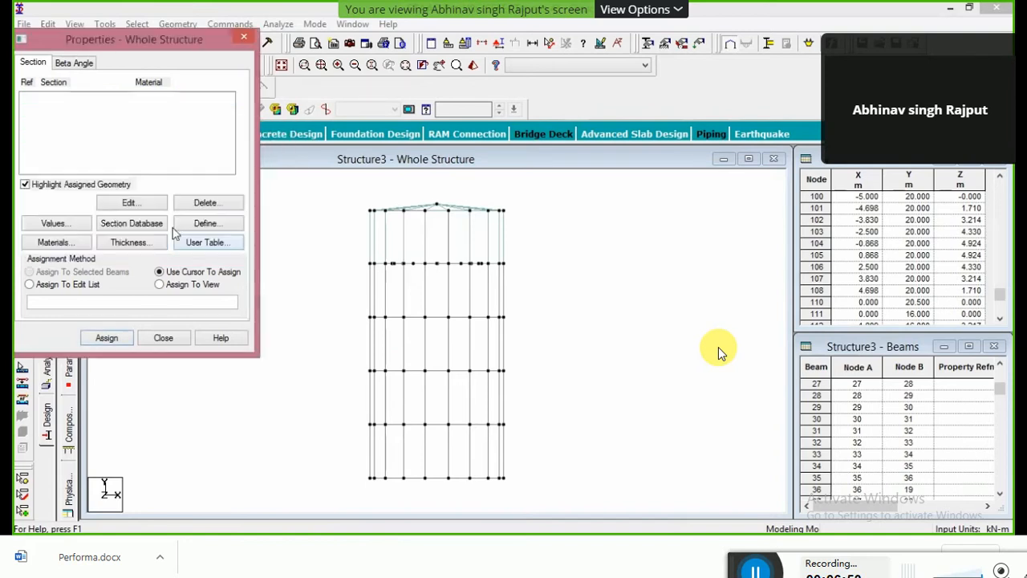
Define a circular concrete section with a YD of 0.3 m.
{"action": "left_click", "coordinate": [185, 225]}
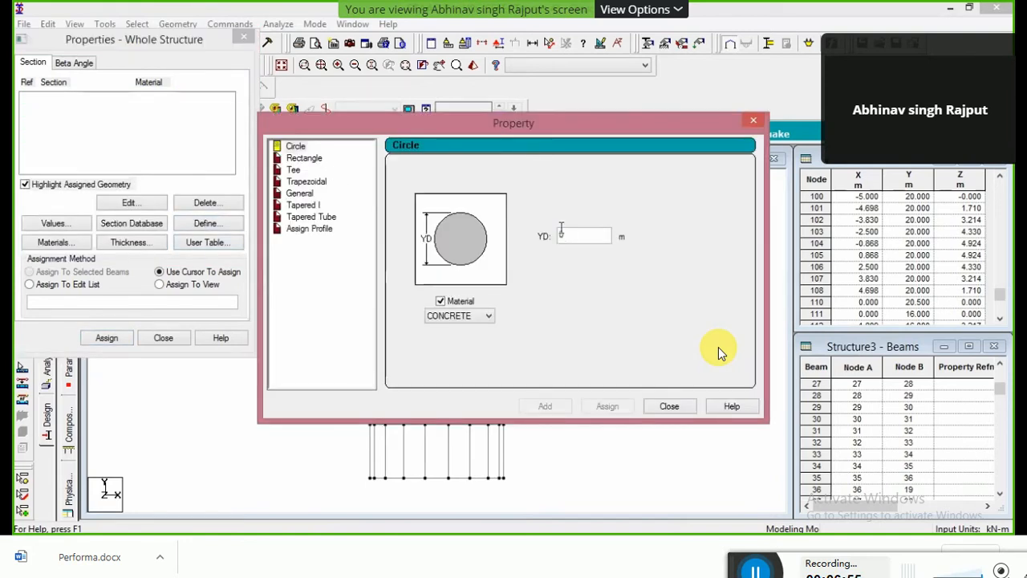
{"action": "left_click", "coordinate": [571, 235]}
{"action": "type", "text": ".3"}
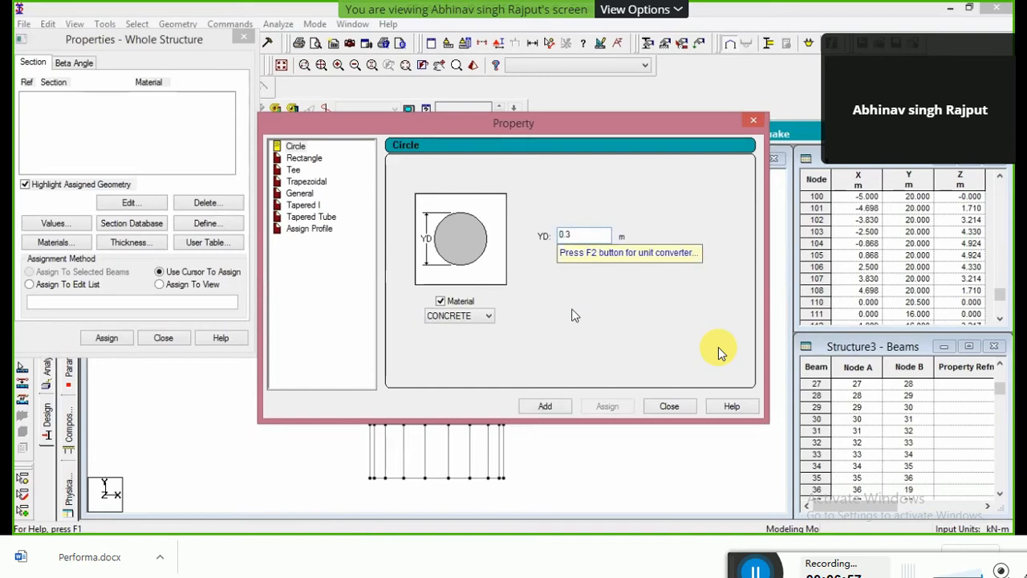
{"action": "left_click", "coordinate": [545, 406]}
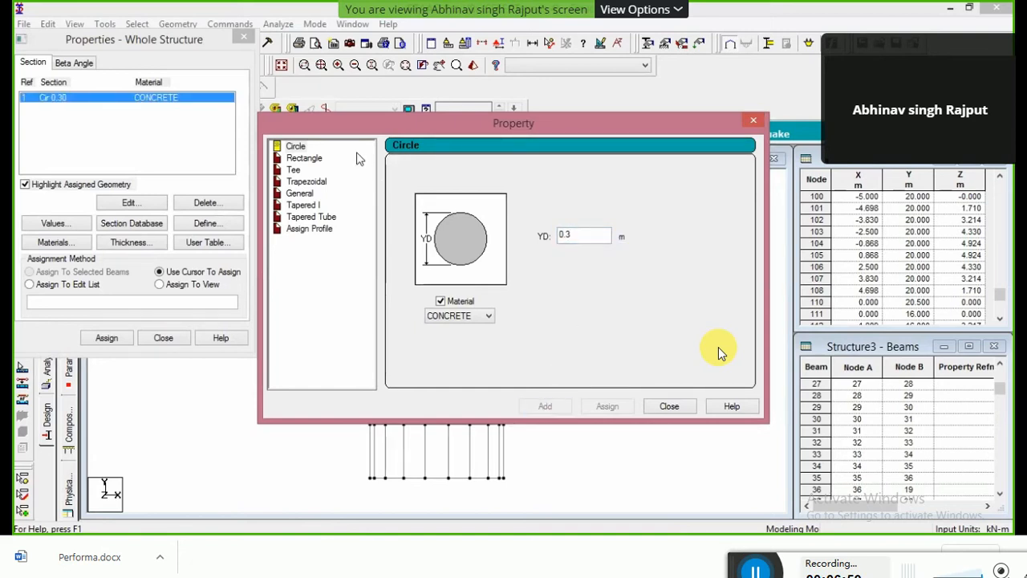
Define a rectangular concrete section with YD 0.3 m and ZD 0.2 m.
{"action": "left_click", "coordinate": [304, 158]}
{"action": "left_click", "coordinate": [569, 224]}
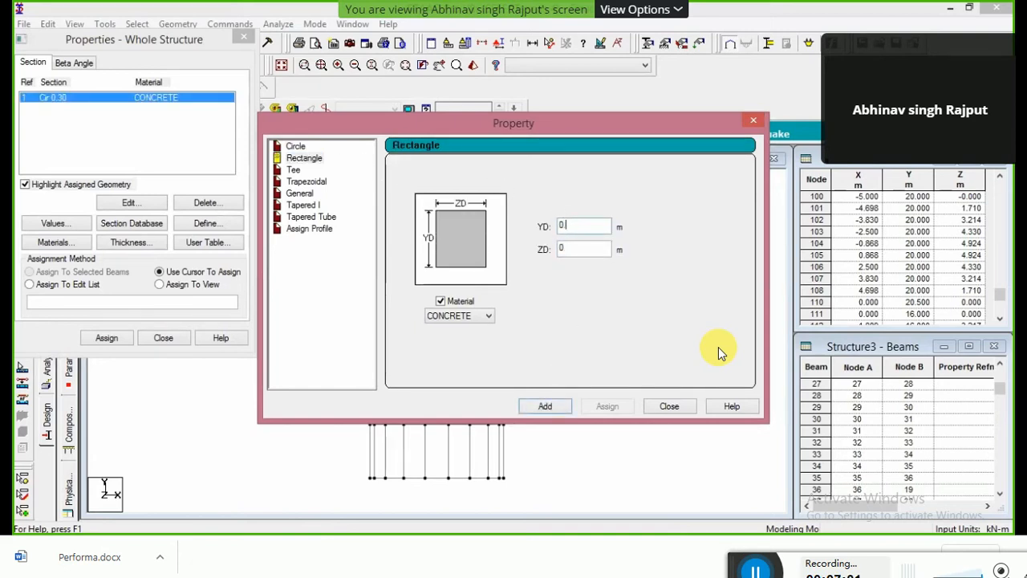
{"action": "type", "text": ".3"}
{"action": "left_click", "coordinate": [570, 245]}
{"action": "type", "text": ".2"}
{"action": "left_click", "coordinate": [547, 406]}
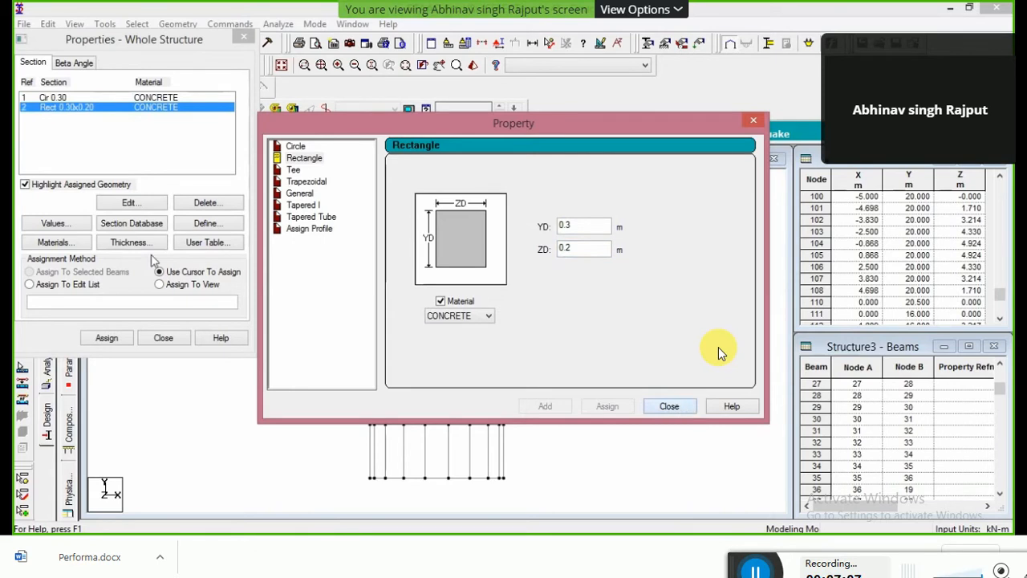
Define a concrete plate element thickness of 0.2 m at all four nodes.
{"action": "left_click", "coordinate": [131, 242]}
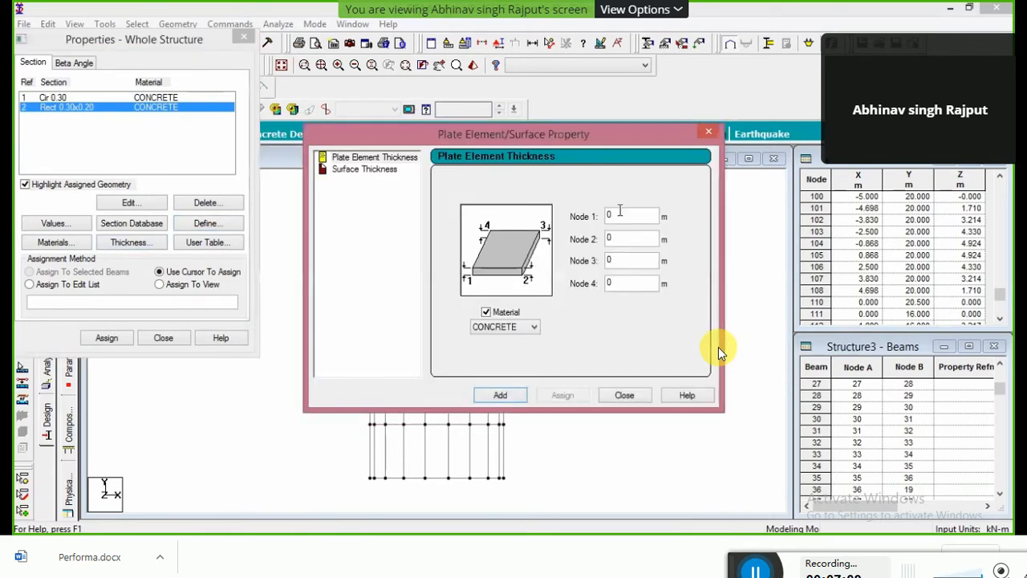
{"action": "type", "text": ".2"}
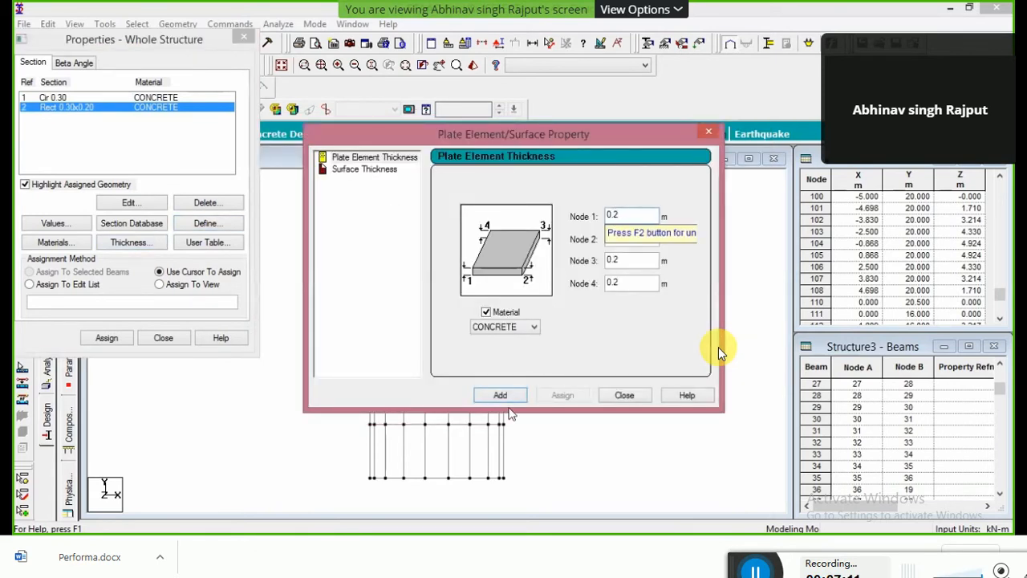
{"action": "left_click", "coordinate": [503, 396]}
{"action": "left_click", "coordinate": [624, 394]}
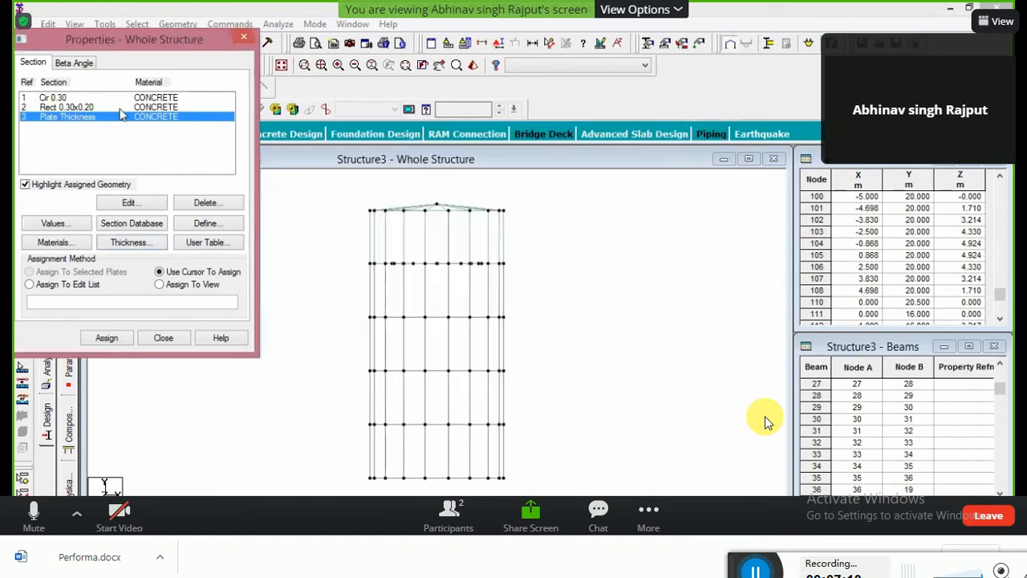
Assign the Cir 0.30 section to all vertical members by selecting the beams parallel to Y.
{"action": "left_click", "coordinate": [110, 97]}
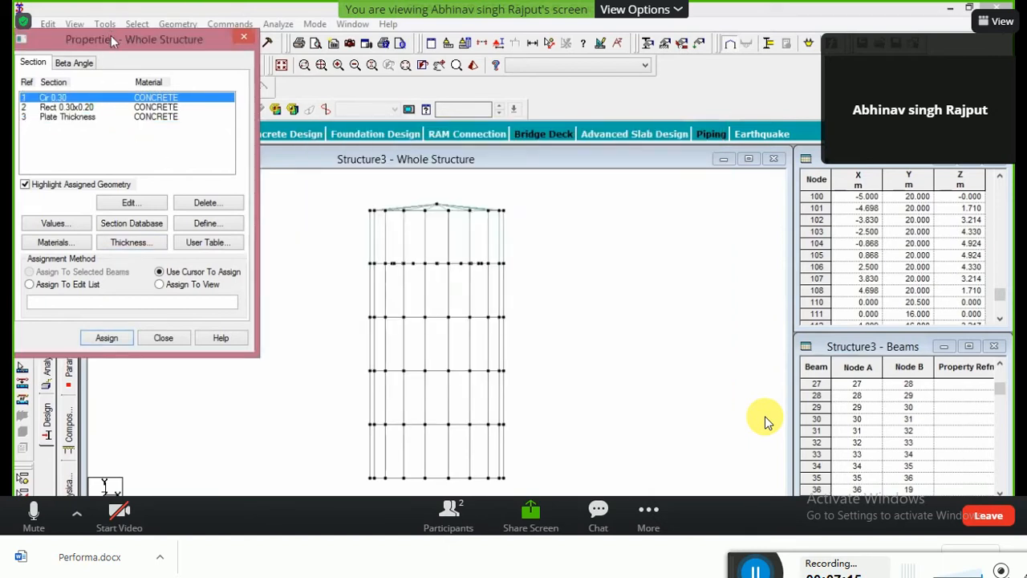
{"action": "left_click_drag", "start_coordinate": [137, 38], "coordinate": [142, 91]}
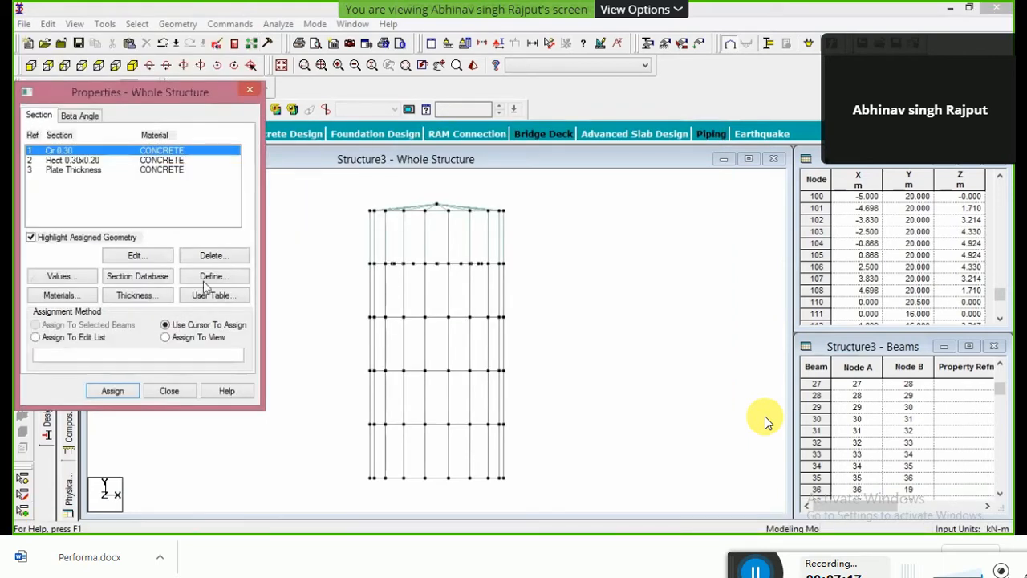
{"action": "left_click", "coordinate": [136, 23]}
{"action": "mouse_move", "coordinate": [241, 286]}
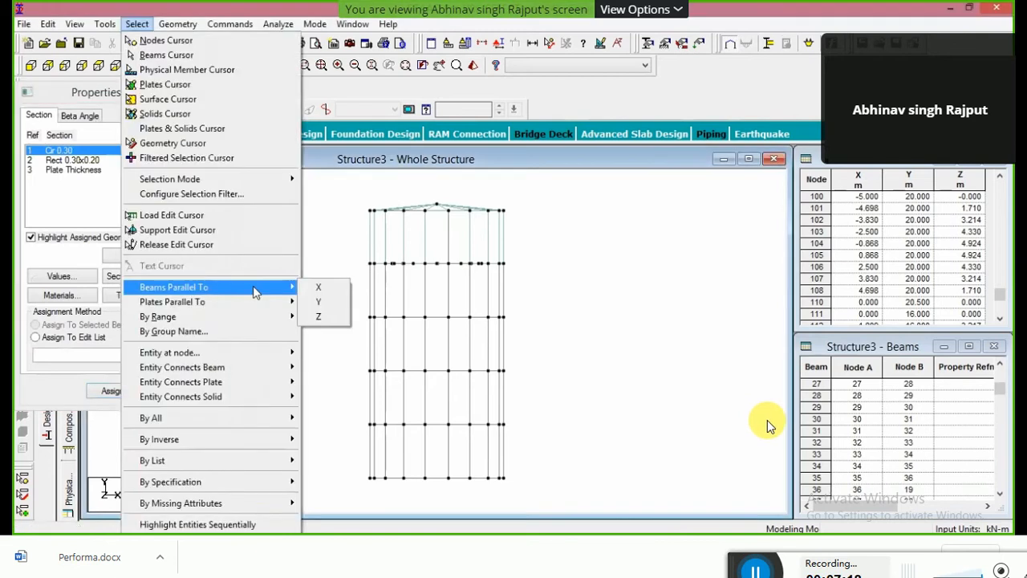
{"action": "left_click", "coordinate": [313, 303]}
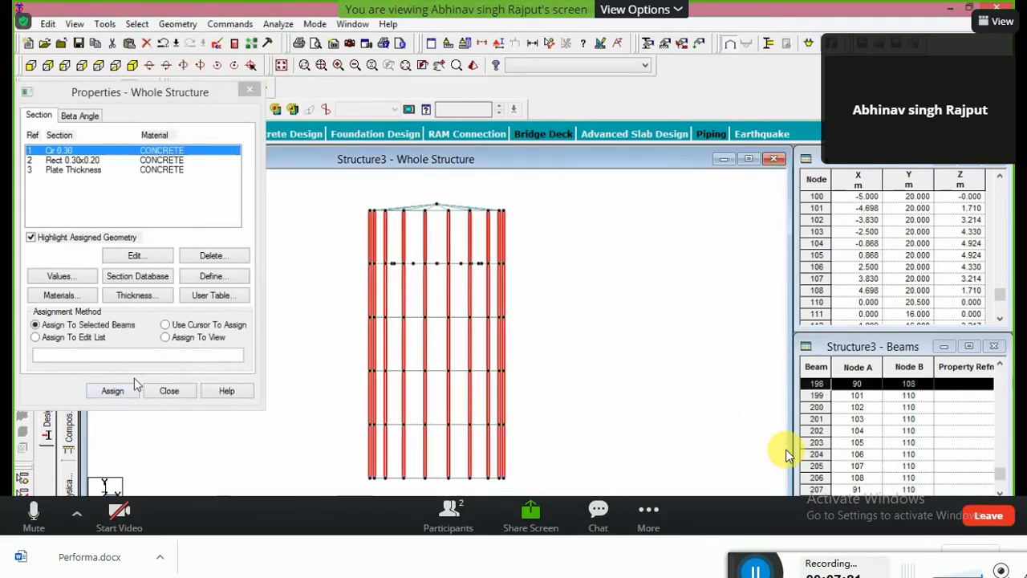
{"action": "left_click", "coordinate": [116, 390]}
{"action": "left_click", "coordinate": [245, 281]}
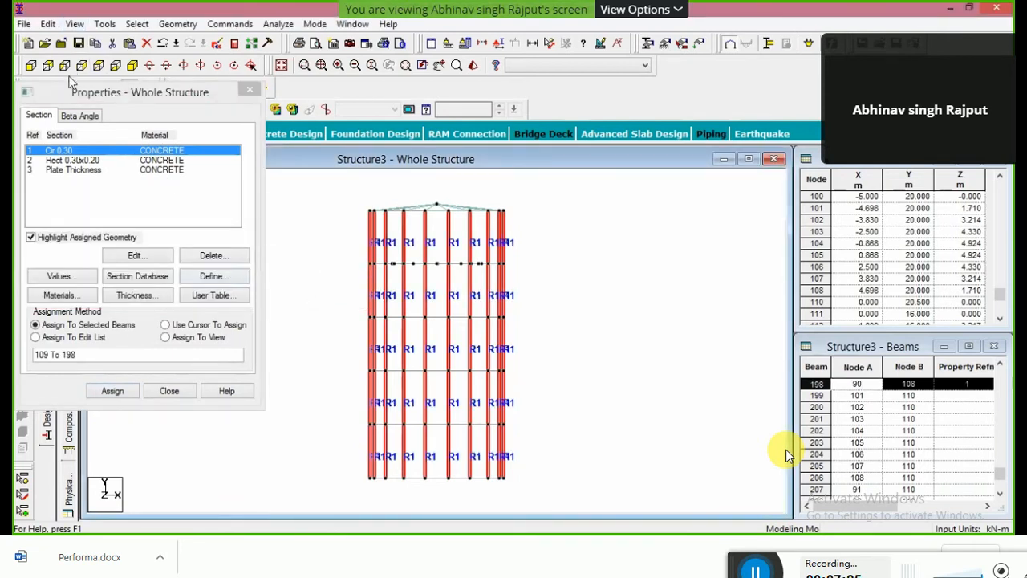
Assign the Rect 0.30x0.20 section to the roof beams and all horizontal ring levels above the base, using the selected-beams method.
{"action": "left_click_drag", "start_coordinate": [146, 82], "coordinate": [164, 143]}
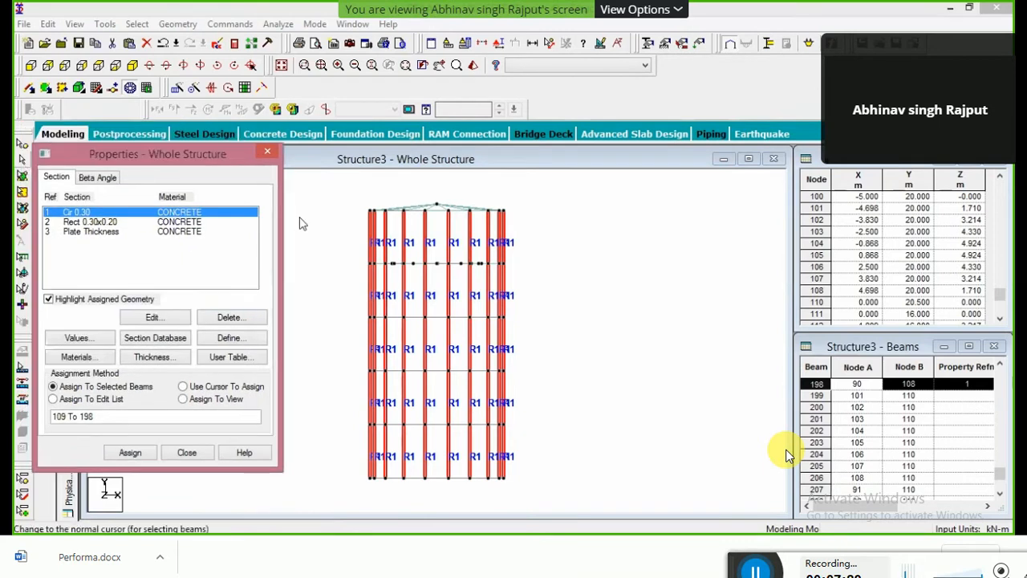
{"action": "left_click", "coordinate": [22, 162]}
{"action": "left_click", "coordinate": [298, 218]}
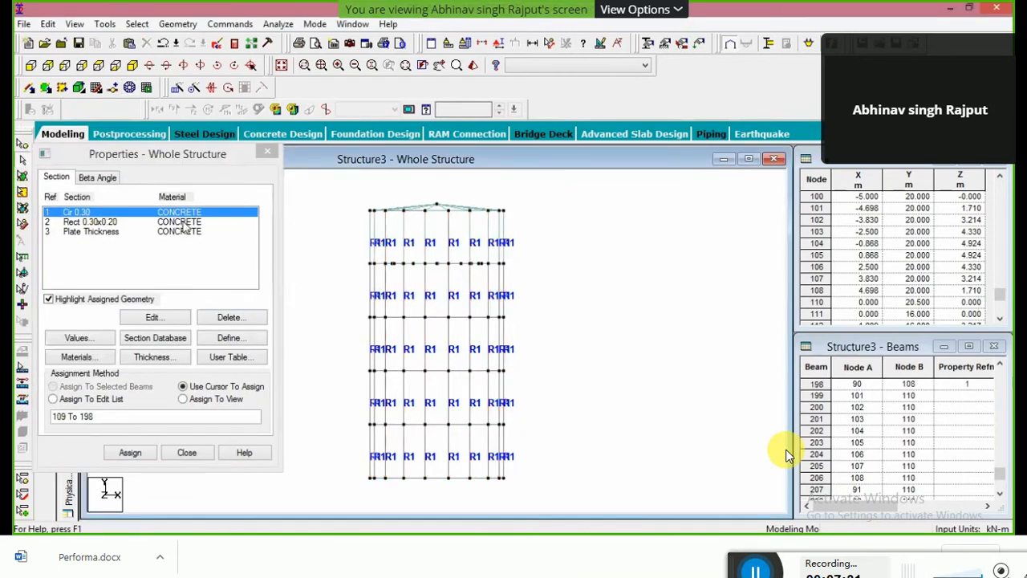
{"action": "left_click", "coordinate": [105, 222]}
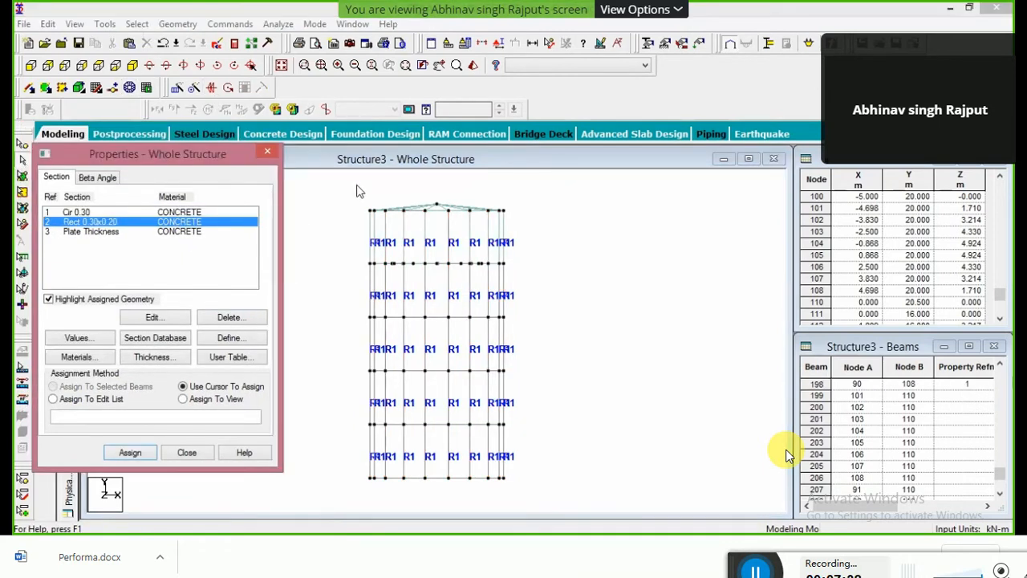
{"action": "left_click_drag", "start_coordinate": [351, 183], "coordinate": [541, 220]}
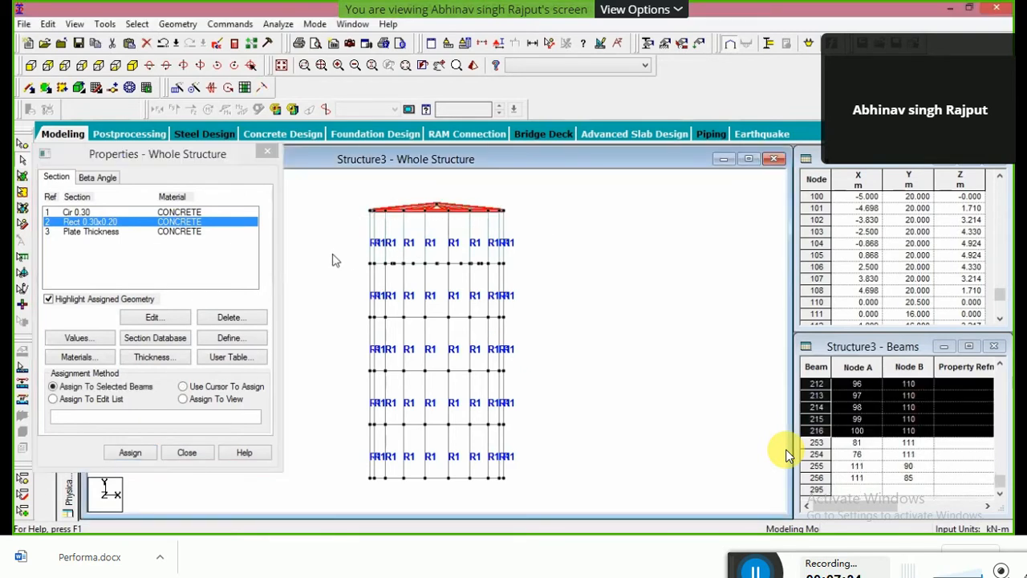
{"action": "left_click_drag", "start_coordinate": [327, 252], "coordinate": [535, 265]}
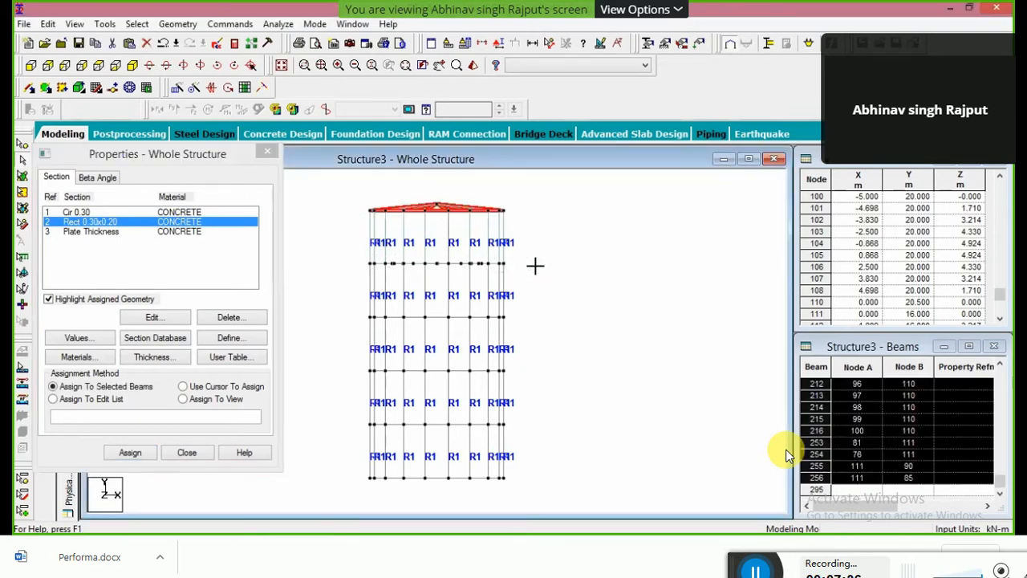
{"action": "left_click_drag", "start_coordinate": [347, 305], "coordinate": [515, 325]}
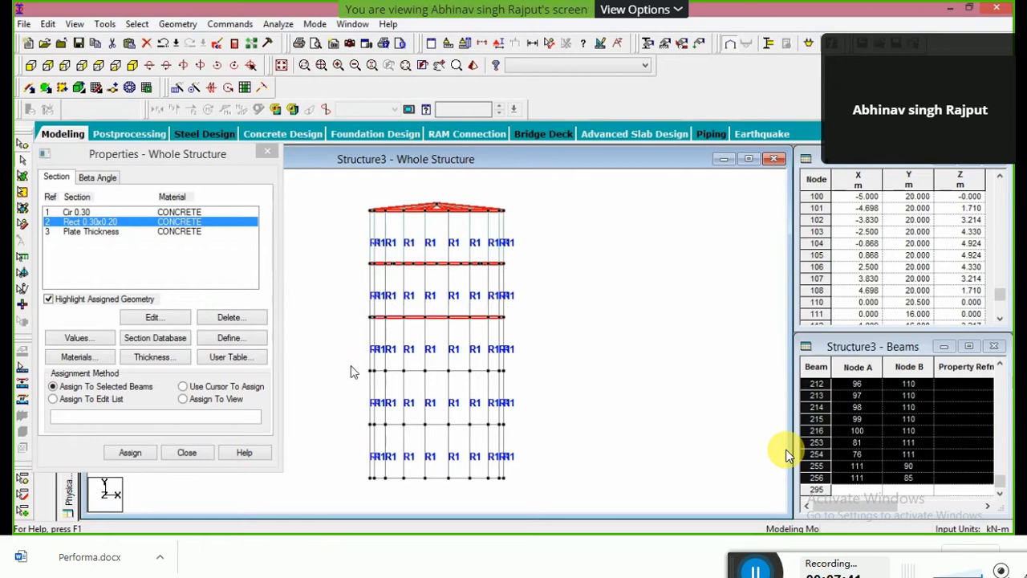
{"action": "left_click_drag", "start_coordinate": [410, 369], "coordinate": [516, 385]}
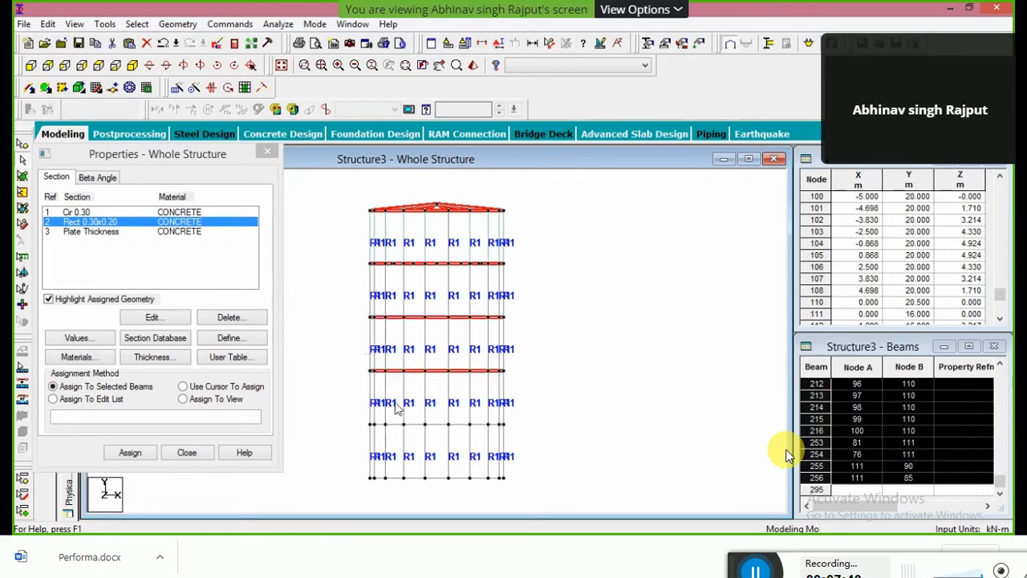
{"action": "left_click_drag", "start_coordinate": [358, 415], "coordinate": [522, 435]}
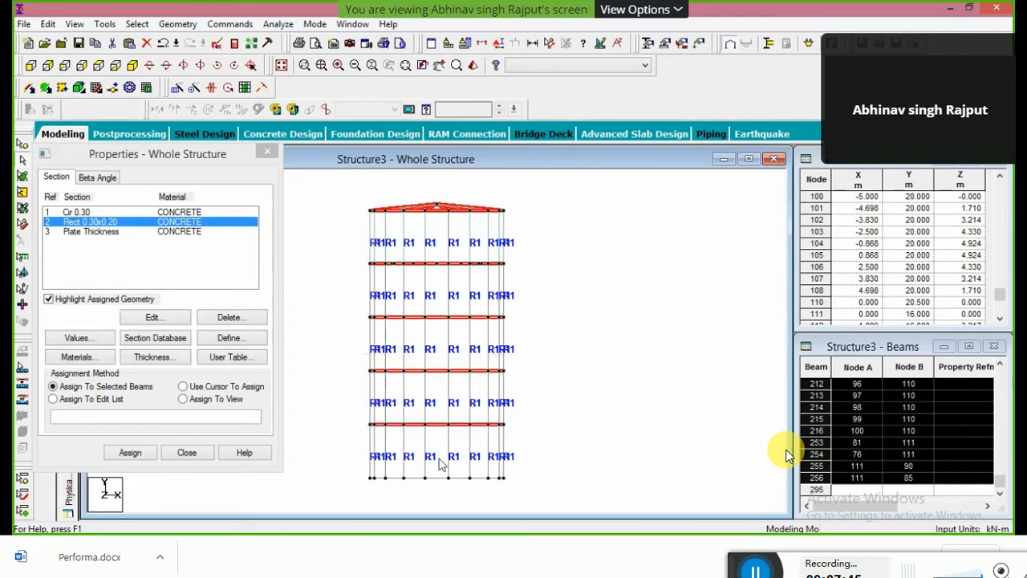
{"action": "left_click", "coordinate": [131, 453]}
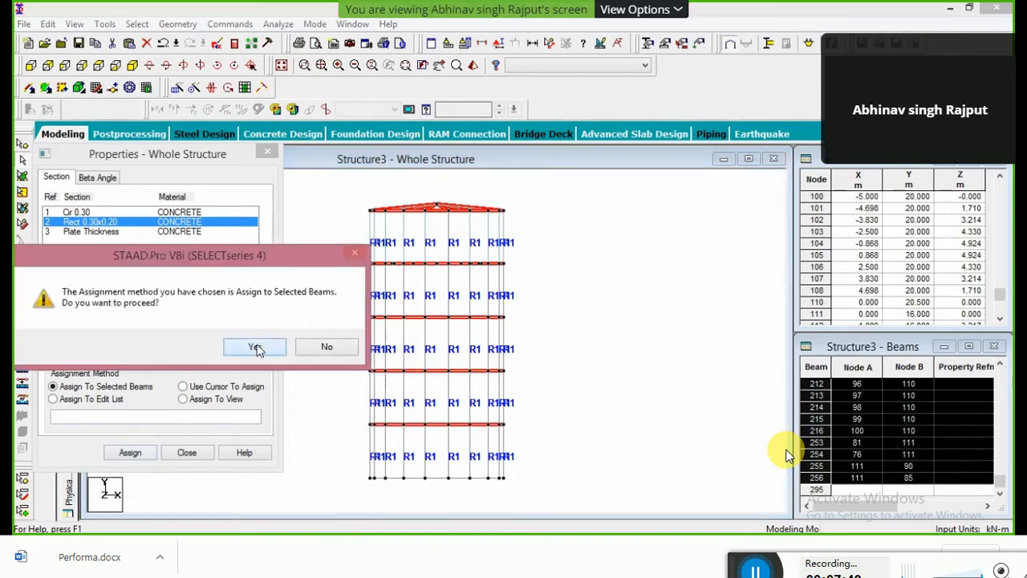
{"action": "left_click", "coordinate": [257, 345]}
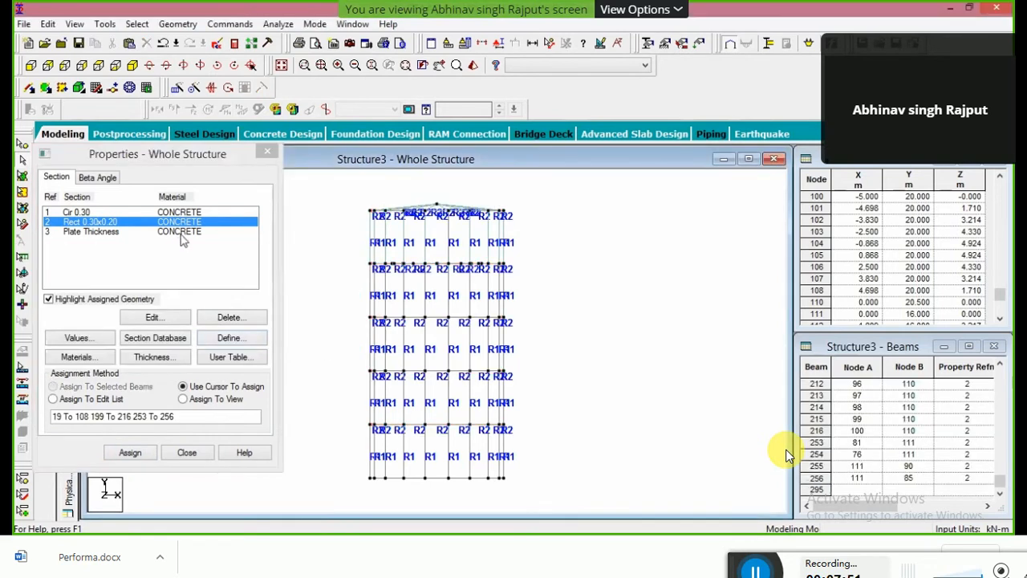
Assign the plate thickness property to all plates in the view and close the section properties.
{"action": "left_click", "coordinate": [180, 232]}
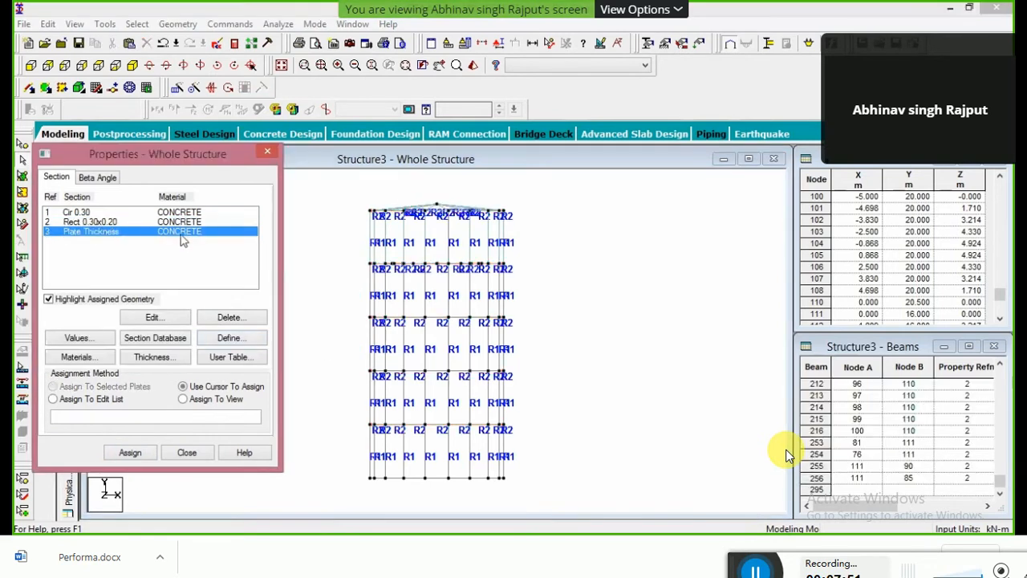
{"action": "left_click", "coordinate": [183, 399]}
{"action": "left_click", "coordinate": [130, 453]}
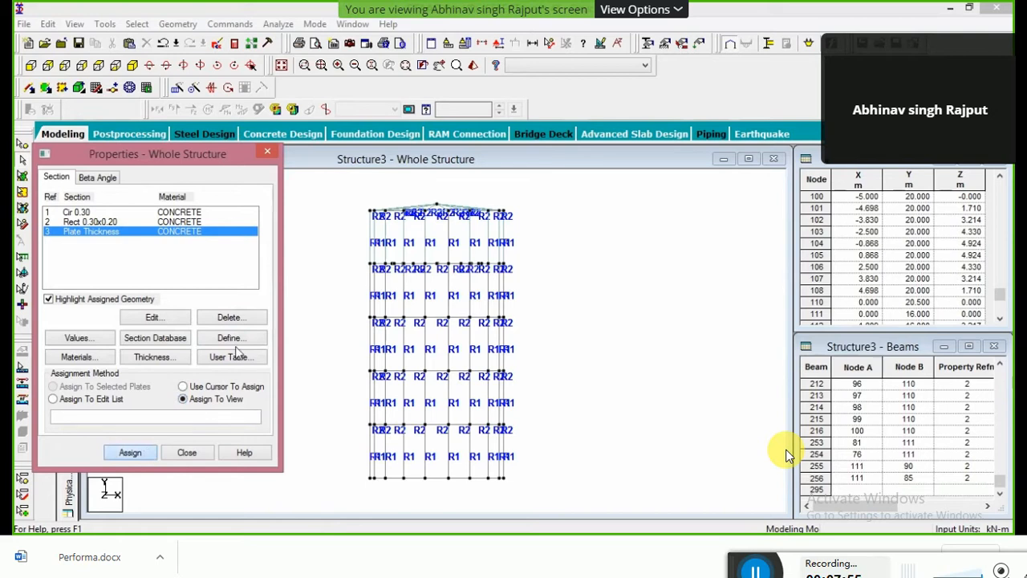
{"action": "left_click", "coordinate": [227, 348]}
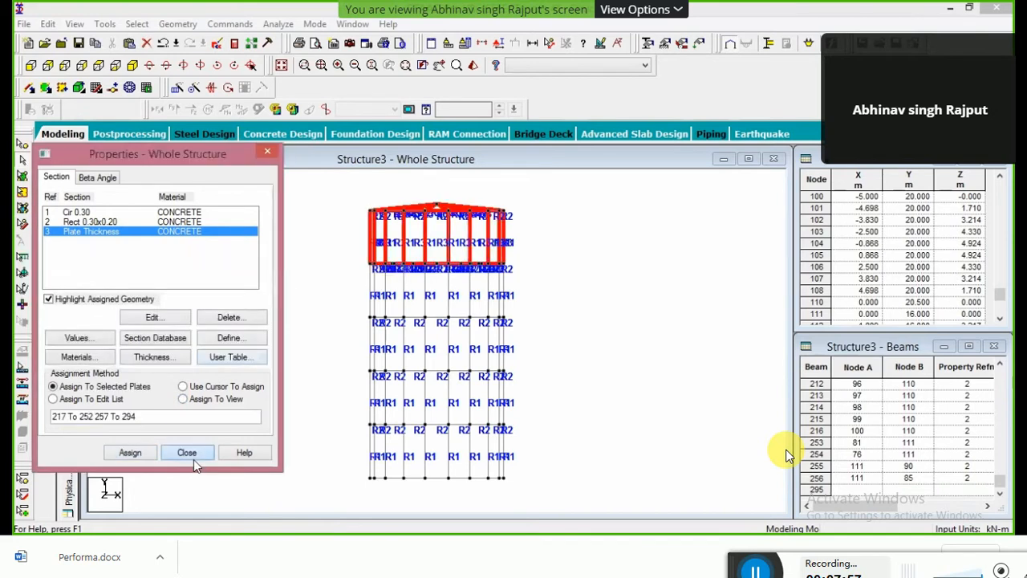
{"action": "left_click", "coordinate": [190, 454]}
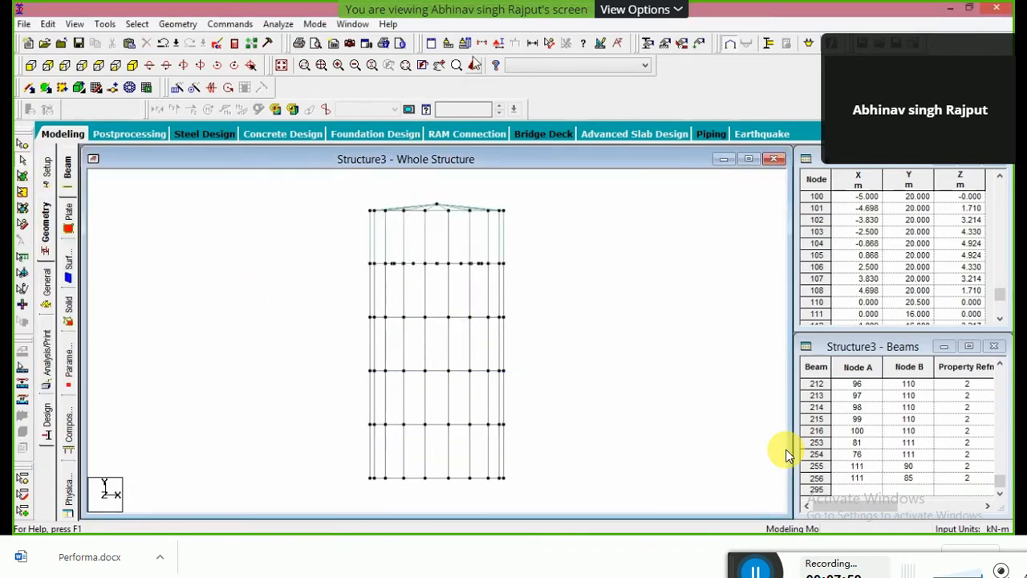
Inspect the structure with its assigned sections in the 3D rendered view.
{"action": "left_click", "coordinate": [475, 67]}
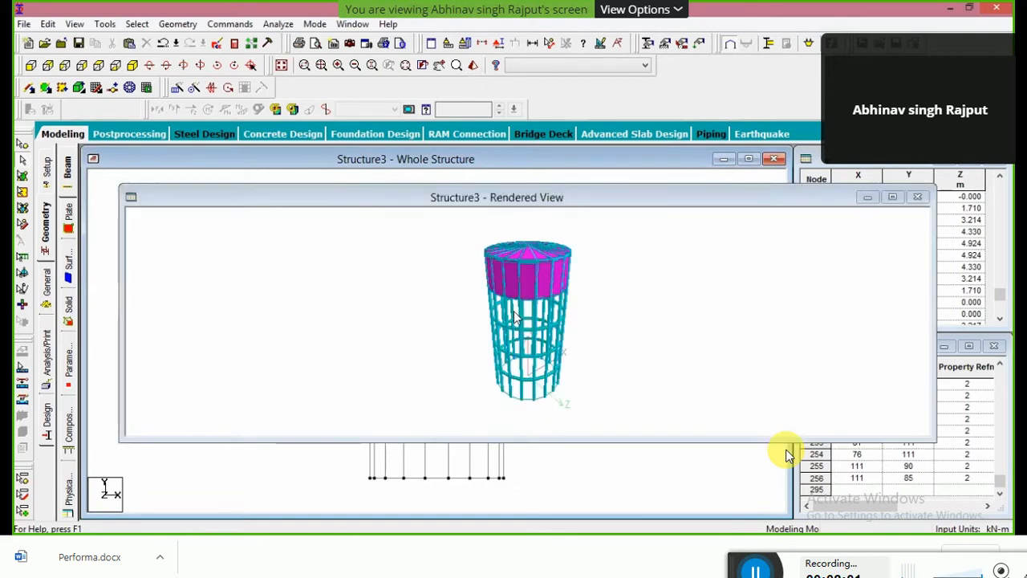
{"action": "left_click_drag", "start_coordinate": [516, 317], "coordinate": [527, 282]}
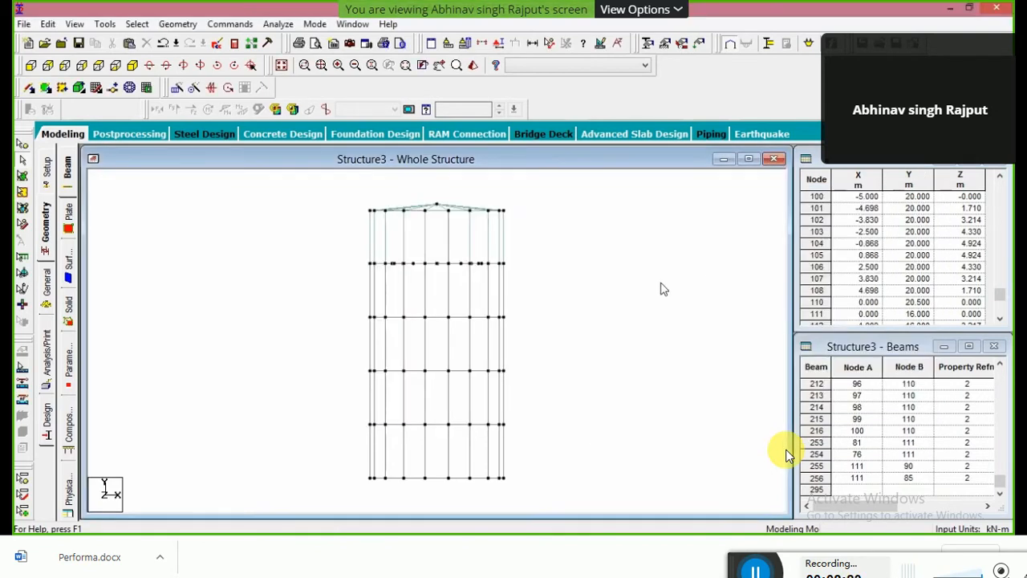
{"action": "left_click", "coordinate": [591, 307]}
Delete all beams in the conical roof, top bay and slab level, and check the model in the 3D rendered view.
{"action": "left_click_drag", "start_coordinate": [353, 190], "coordinate": [523, 267]}
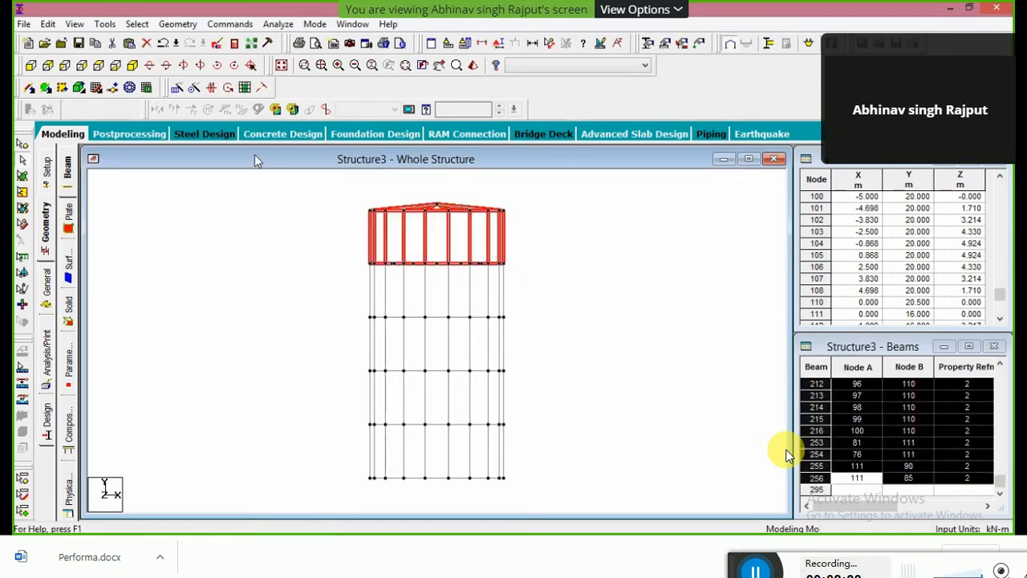
{"action": "key", "text": "Delete"}
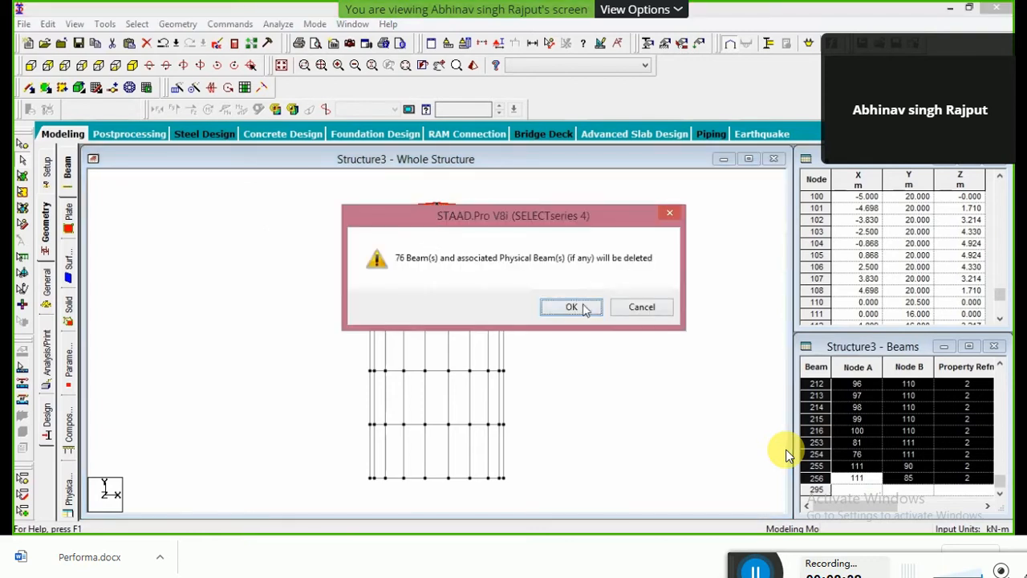
{"action": "left_click", "coordinate": [571, 307]}
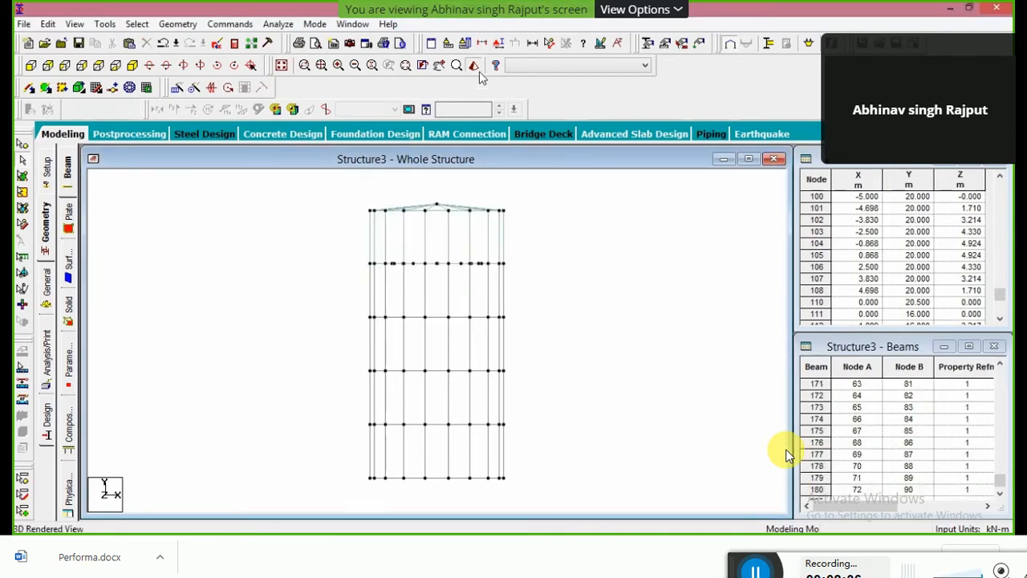
{"action": "left_click_drag", "start_coordinate": [539, 330], "coordinate": [557, 313]}
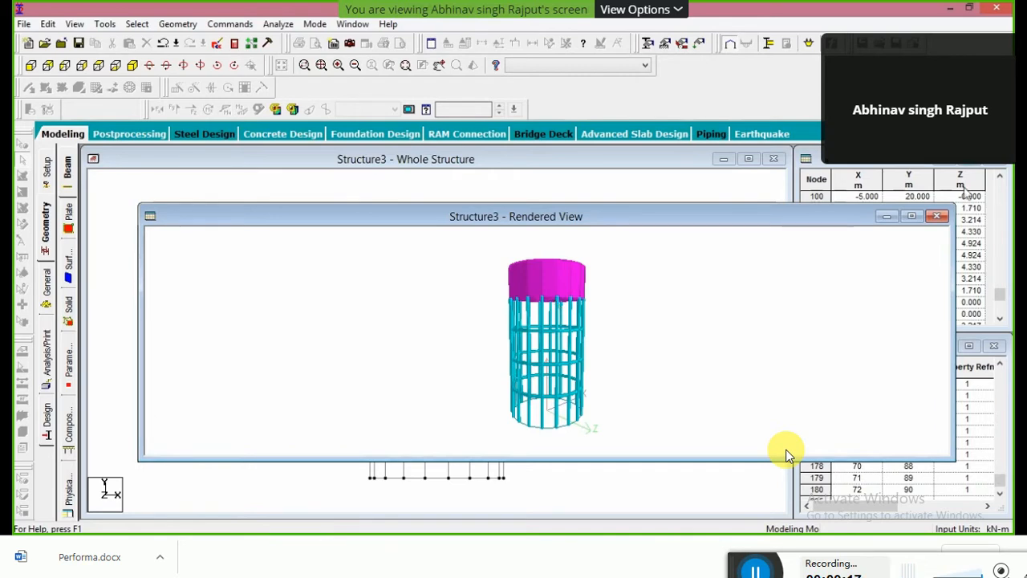
{"action": "left_click", "coordinate": [936, 216]}
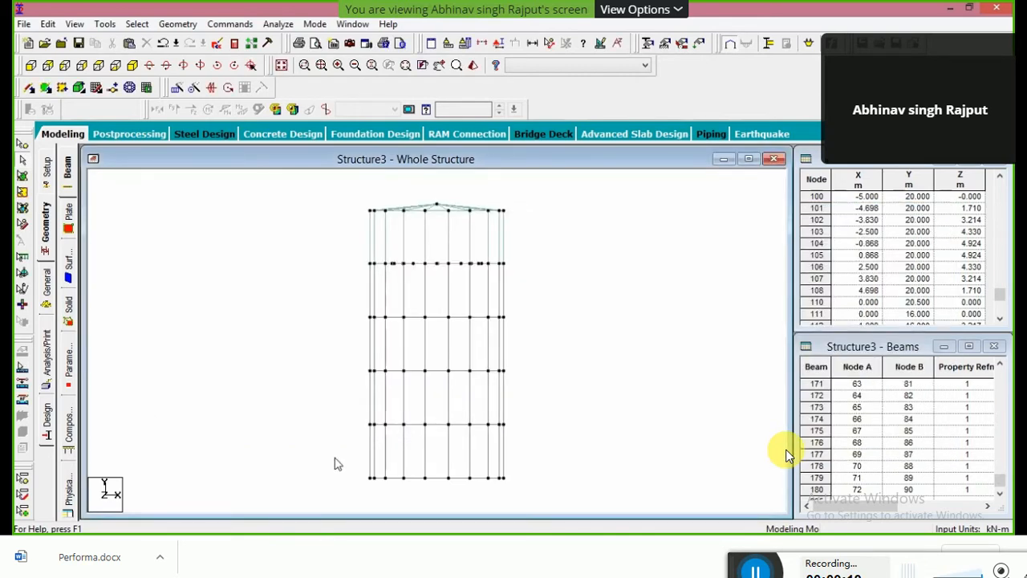
Delete the ring of horizontal beams at the base of the structure.
{"action": "left_click_drag", "start_coordinate": [348, 470], "coordinate": [533, 486]}
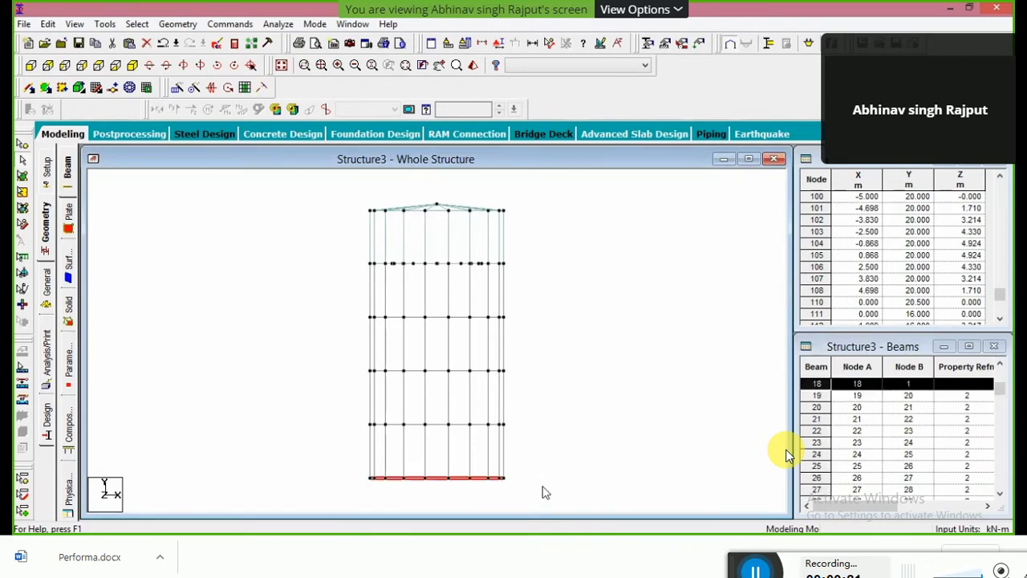
{"action": "key", "text": "Delete"}
{"action": "left_click", "coordinate": [558, 312]}
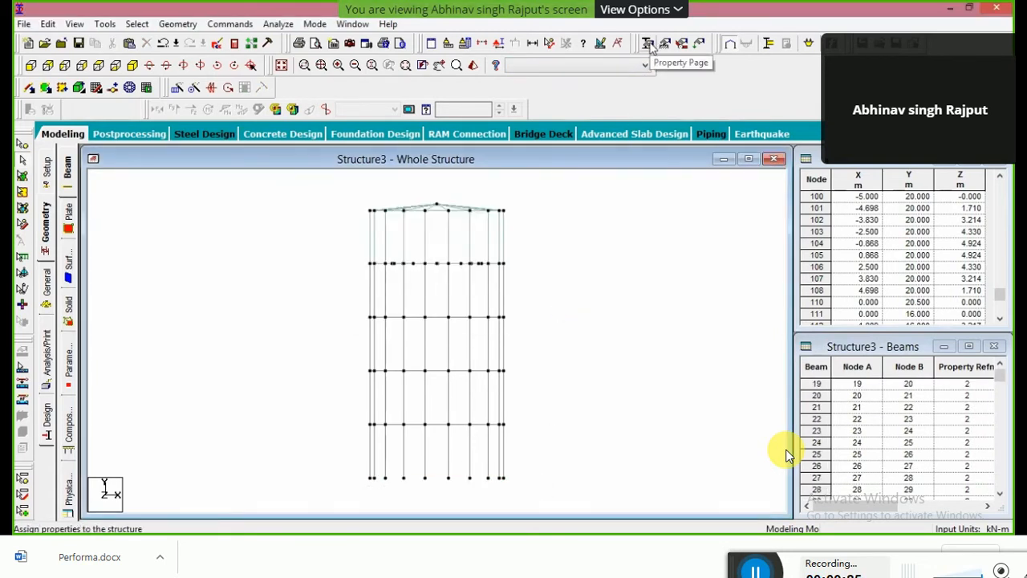
Create a fixed support definition and select it for assignment.
{"action": "left_click", "coordinate": [666, 52]}
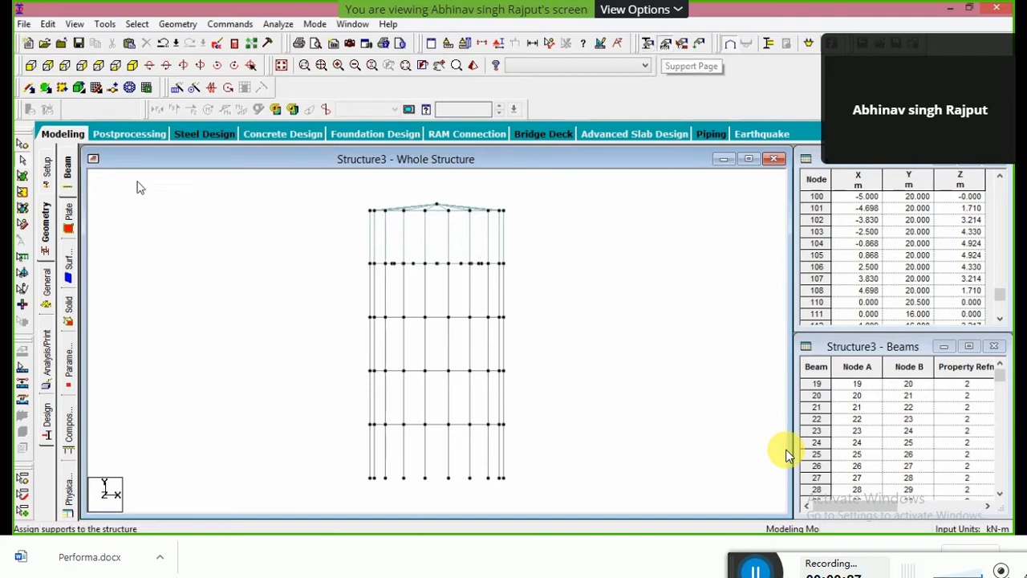
{"action": "left_click", "coordinate": [137, 185]}
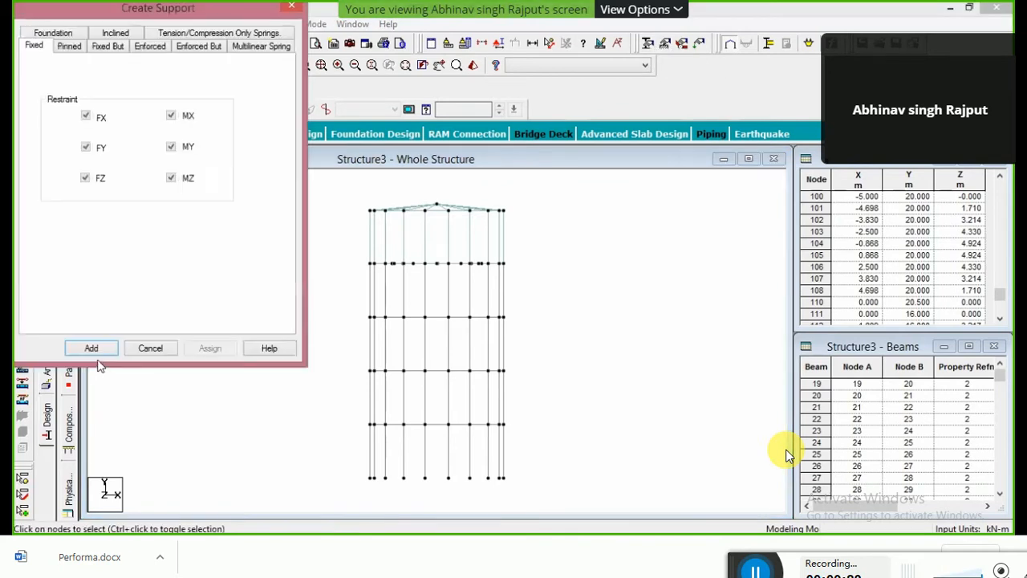
{"action": "left_click", "coordinate": [101, 350]}
{"action": "left_click", "coordinate": [84, 95]}
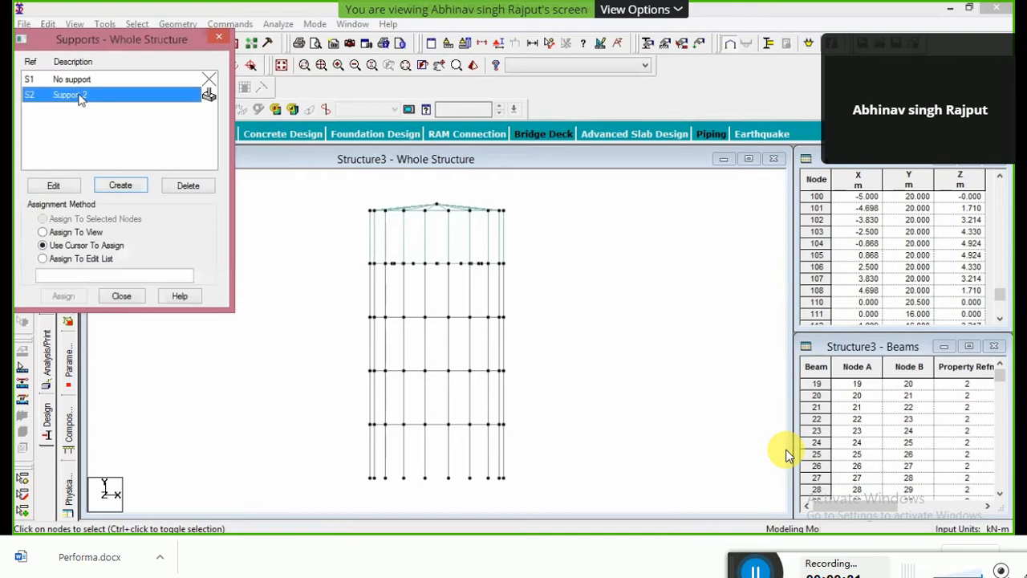
Assign the fixed support to all base nodes and close the support settings.
{"action": "left_click_drag", "start_coordinate": [356, 466], "coordinate": [521, 493]}
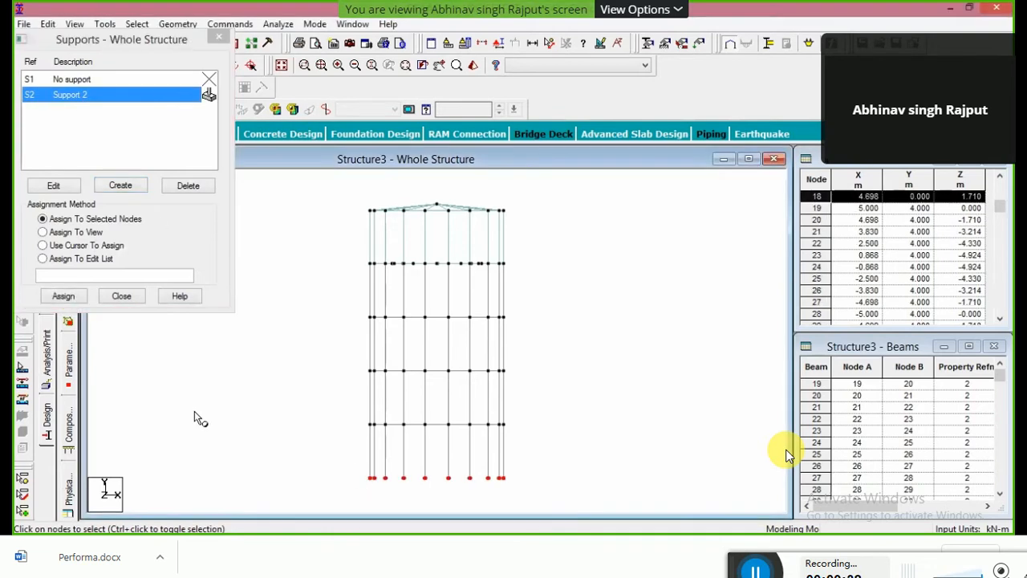
{"action": "left_click", "coordinate": [63, 296]}
{"action": "left_click", "coordinate": [254, 210]}
{"action": "left_click", "coordinate": [121, 296]}
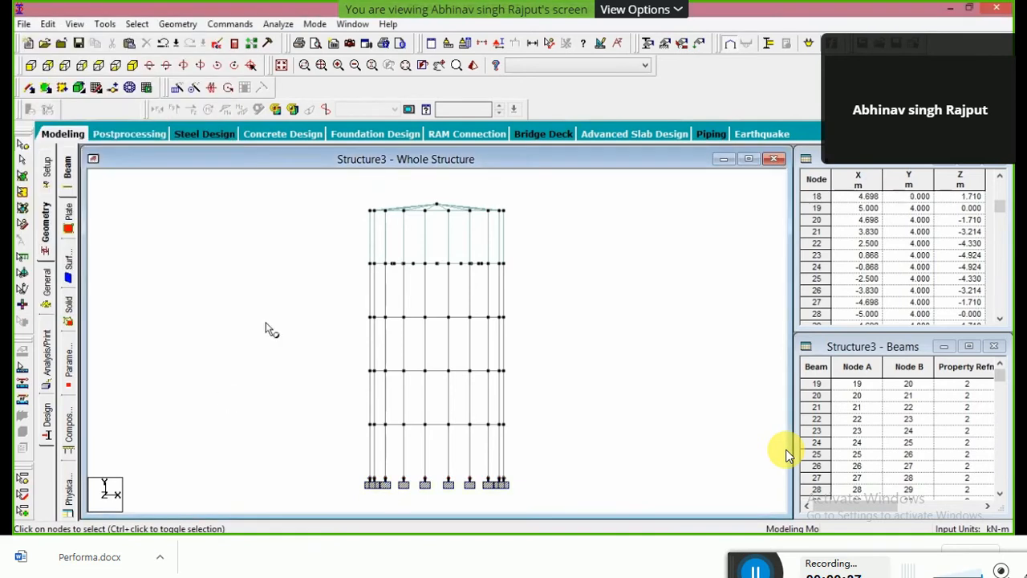
Examine the supported structure from above and below in the 3D rendered view.
{"action": "left_click", "coordinate": [473, 65]}
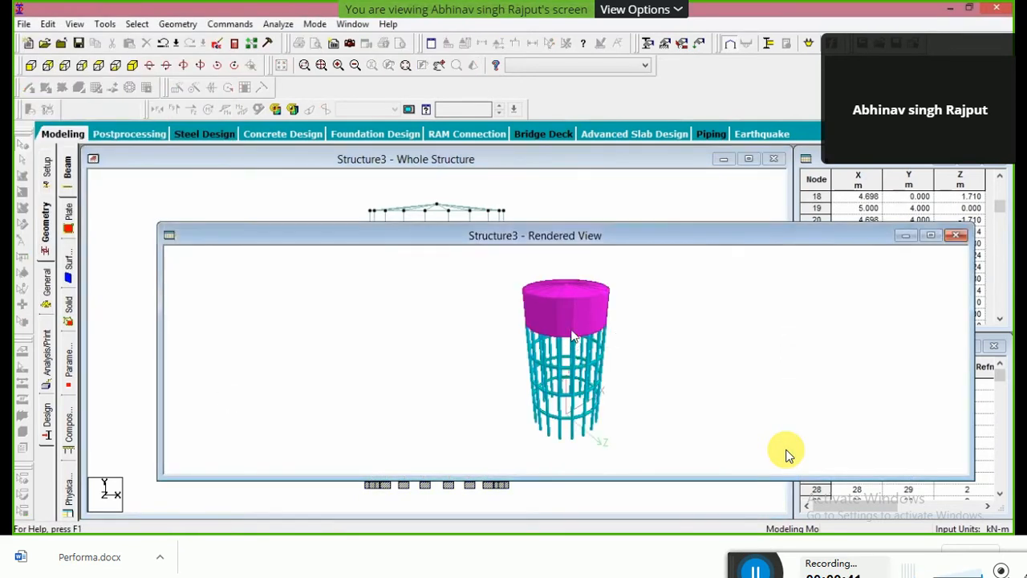
{"action": "left_click_drag", "start_coordinate": [573, 343], "coordinate": [718, 195]}
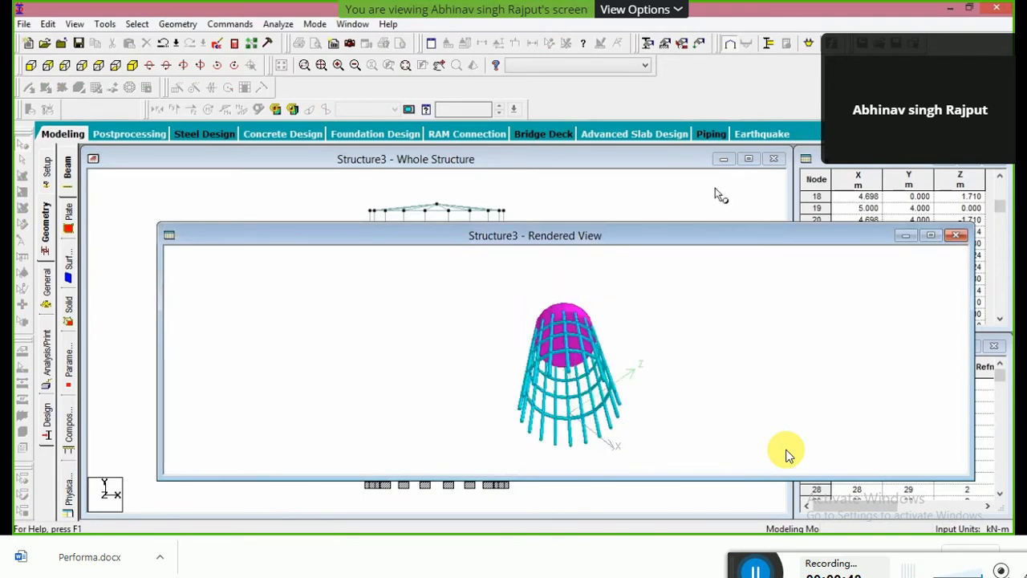
{"action": "left_click", "coordinate": [955, 234]}
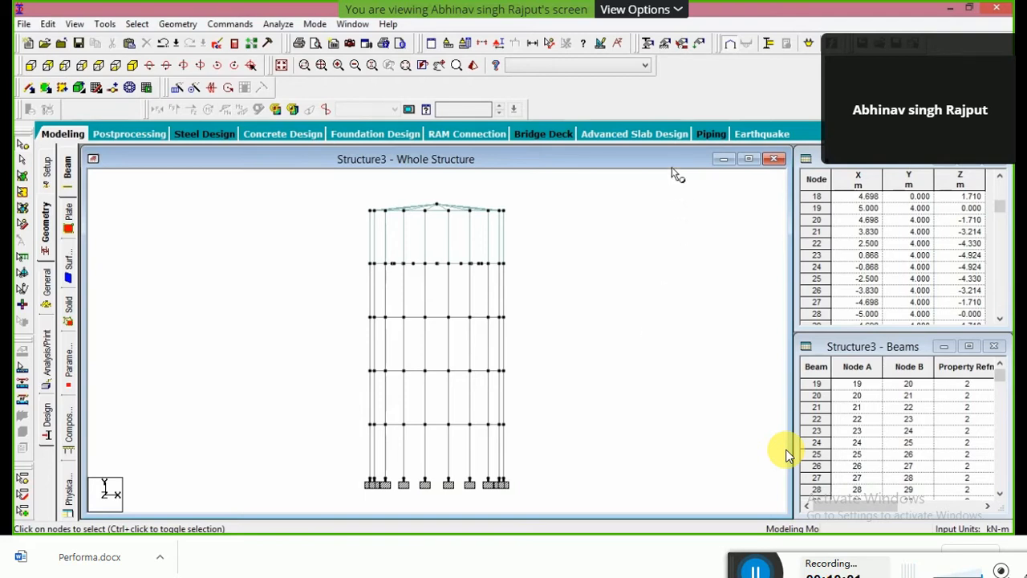
Add a primary load case titled "water load" with loading type None.
{"action": "left_click", "coordinate": [697, 45]}
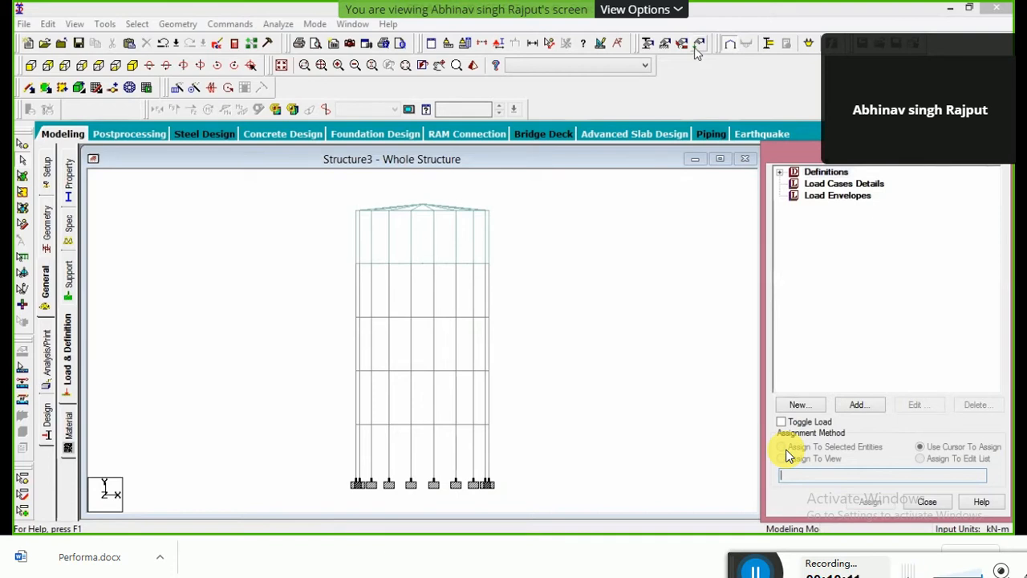
{"action": "left_click", "coordinate": [847, 183]}
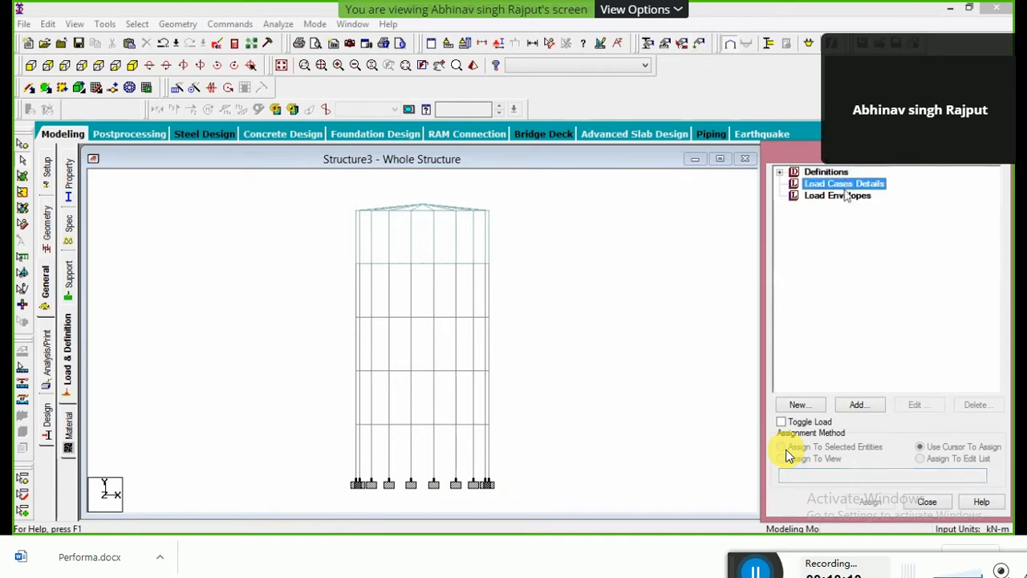
{"action": "left_click", "coordinate": [856, 405]}
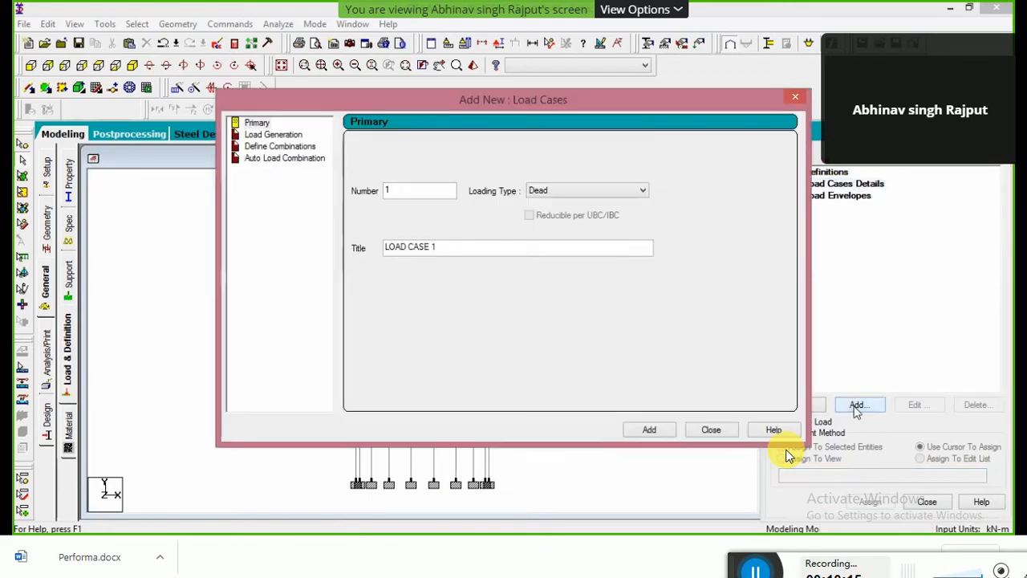
{"action": "left_click", "coordinate": [610, 190]}
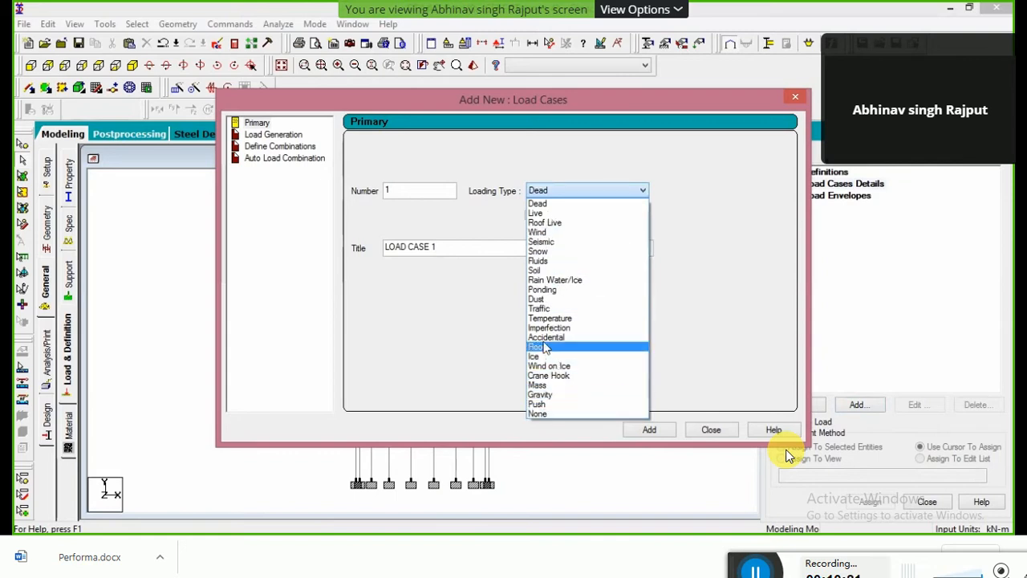
{"action": "left_click", "coordinate": [544, 414]}
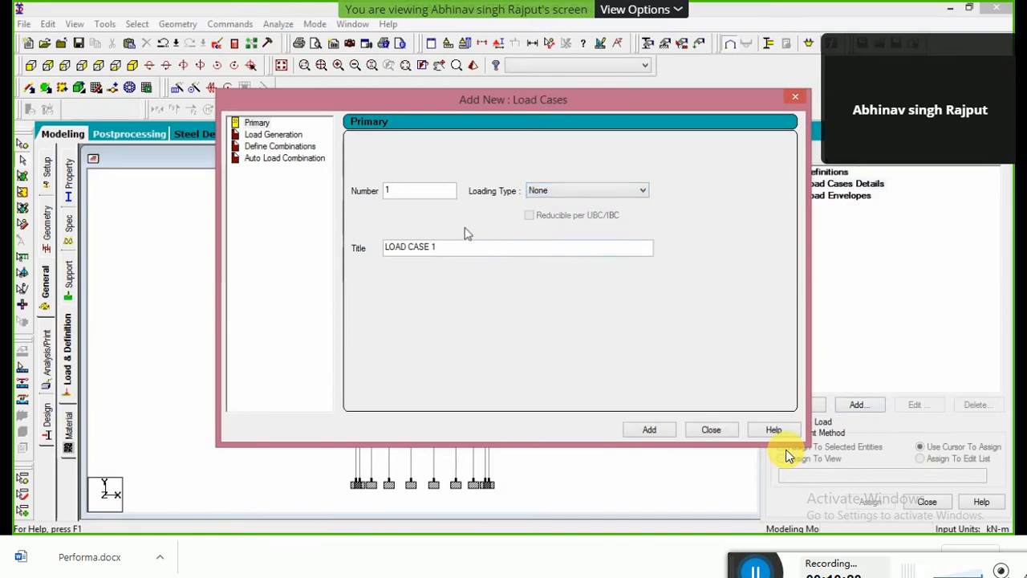
{"action": "left_click", "coordinate": [452, 250]}
{"action": "key", "text": "BackSpace"}
{"action": "key", "text": "BackSpace"}
{"action": "key", "text": "BackSpace"}
{"action": "key", "text": "BackSpace"}
{"action": "key", "text": "BackSpace"}
{"action": "key", "text": "BackSpace"}
{"action": "key", "text": "BackSpace"}
{"action": "key", "text": "BackSpace"}
{"action": "key", "text": "BackSpace"}
{"action": "key", "text": "BackSpace"}
{"action": "key", "text": "BackSpace"}
{"action": "type", "text": "w"}
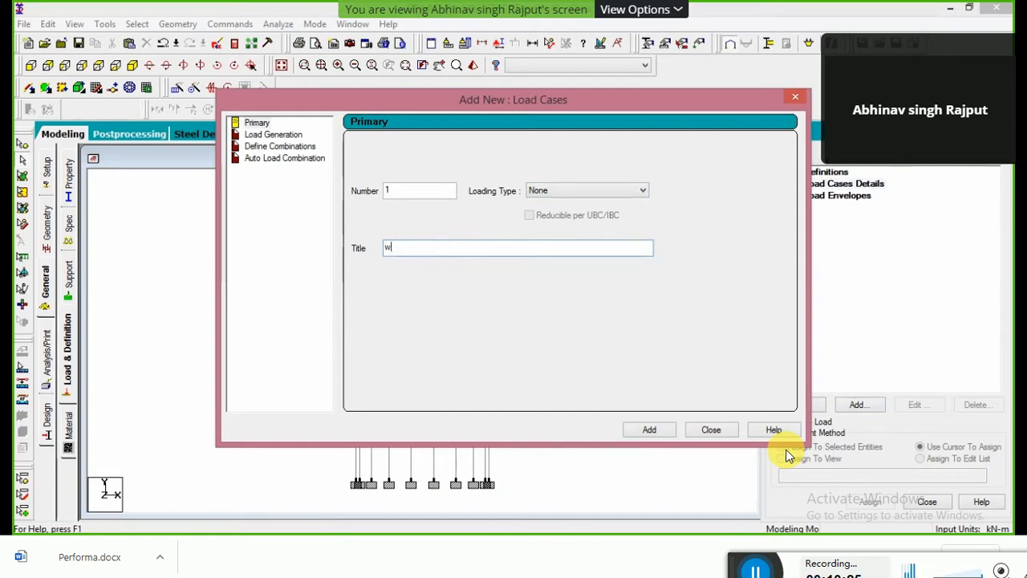
{"action": "type", "text": "ater load"}
{"action": "key", "text": "Return"}
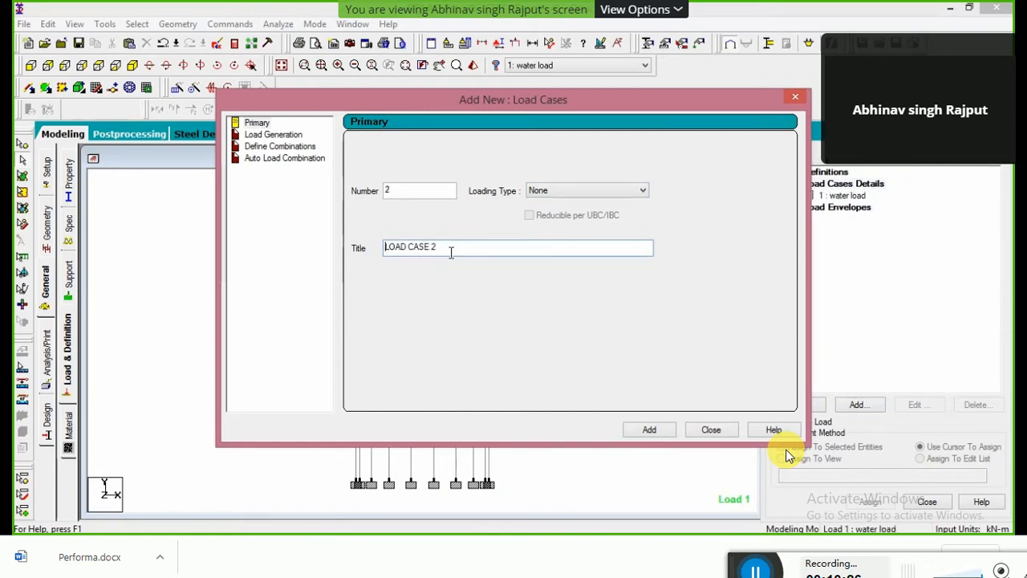
{"action": "left_click", "coordinate": [711, 431]}
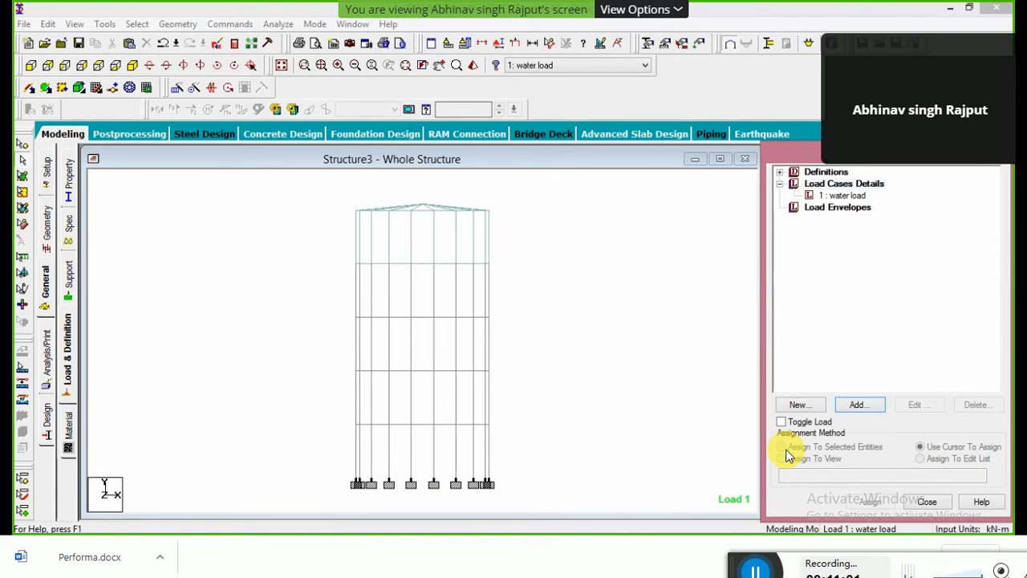
Add a selfweight load in the Y direction with factor -1 to the water load case.
{"action": "left_click", "coordinate": [393, 290]}
{"action": "key", "text": "Down"}
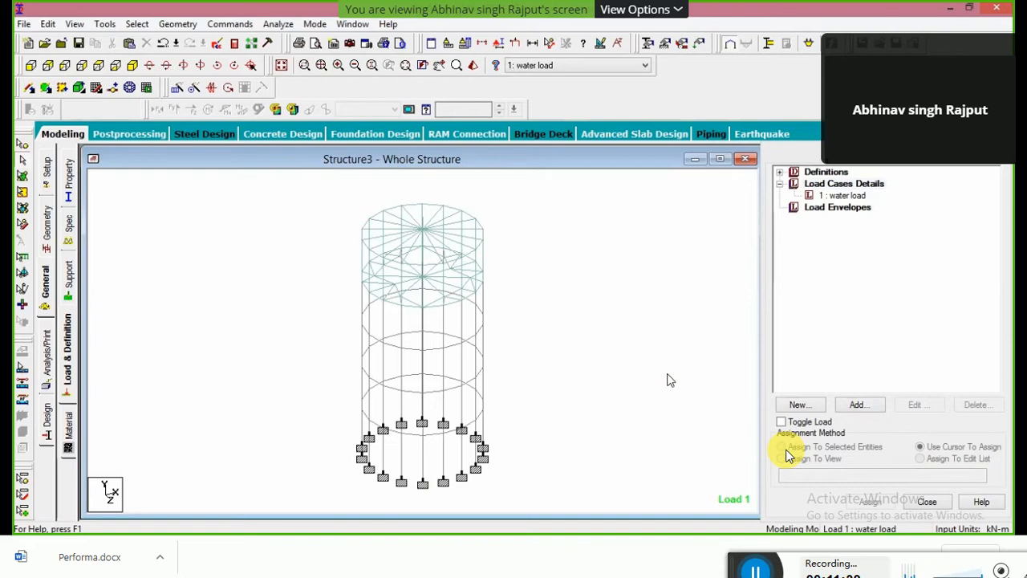
{"action": "left_click", "coordinate": [864, 198]}
{"action": "left_click", "coordinate": [857, 402]}
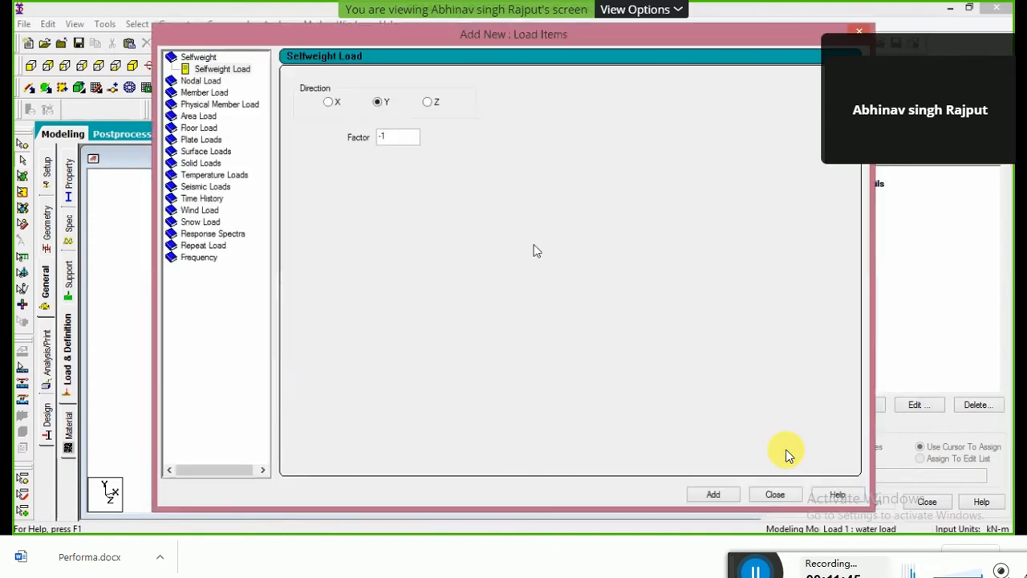
{"action": "left_click", "coordinate": [729, 495]}
{"action": "left_click", "coordinate": [764, 495]}
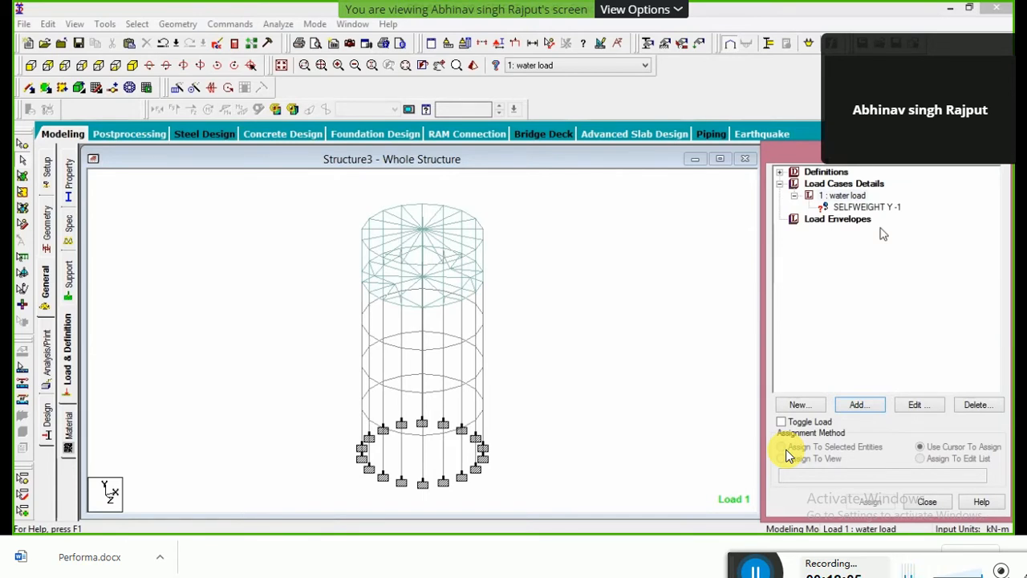
Assign the selfweight load to the entire structure in view.
{"action": "left_click", "coordinate": [849, 185]}
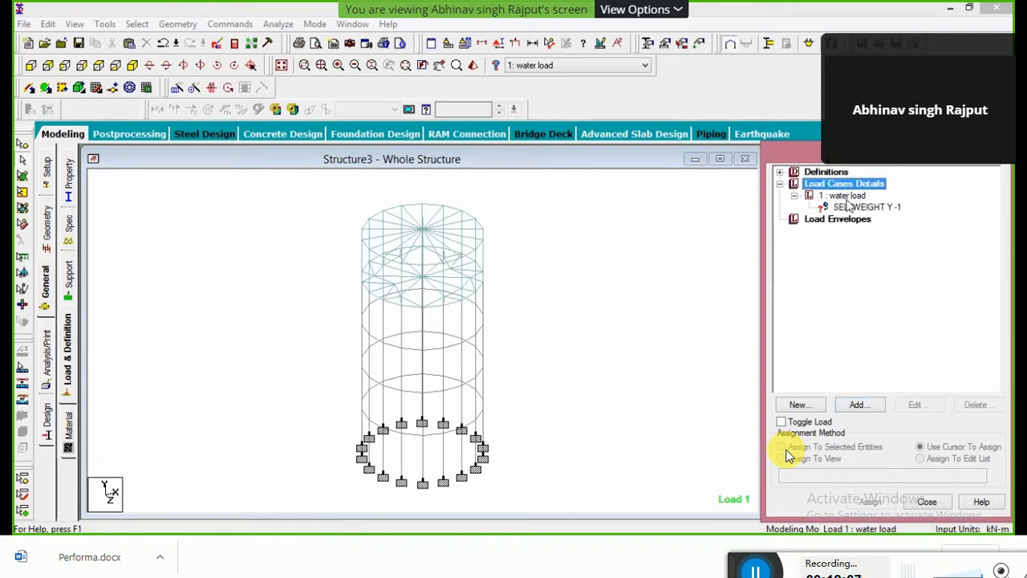
{"action": "left_click", "coordinate": [847, 196]}
{"action": "left_click", "coordinate": [849, 207]}
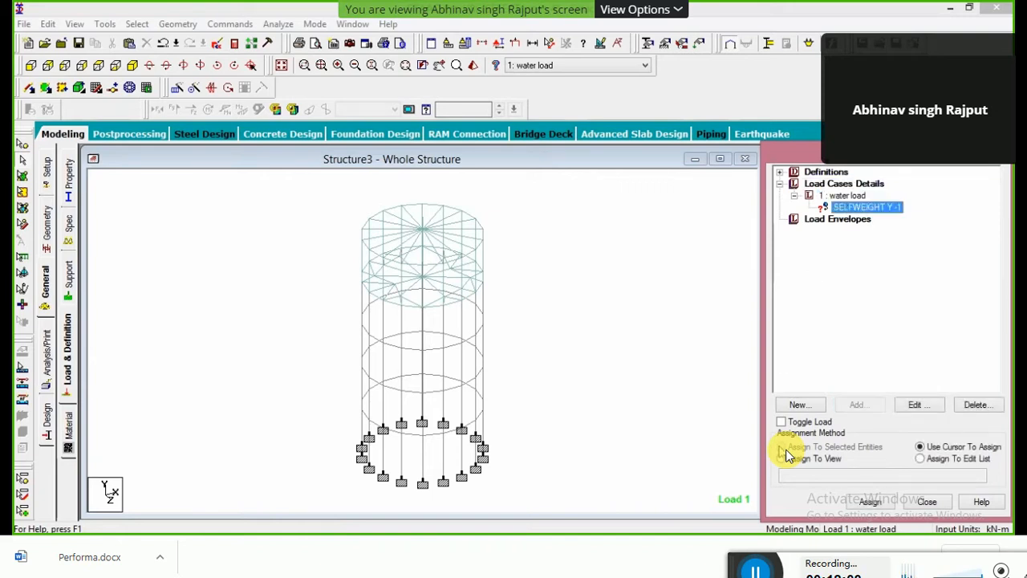
{"action": "left_click", "coordinate": [868, 502]}
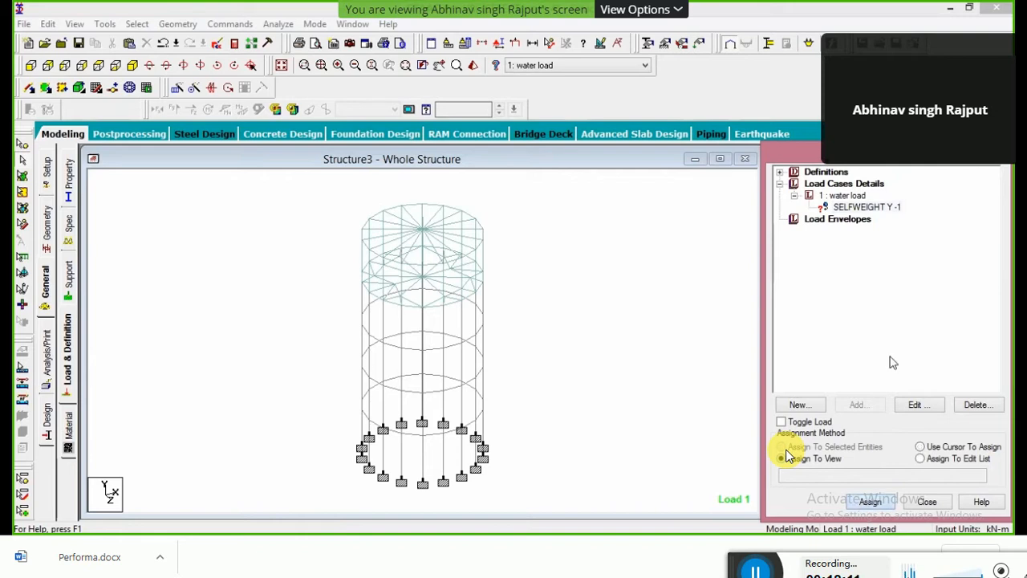
{"action": "left_click", "coordinate": [894, 371]}
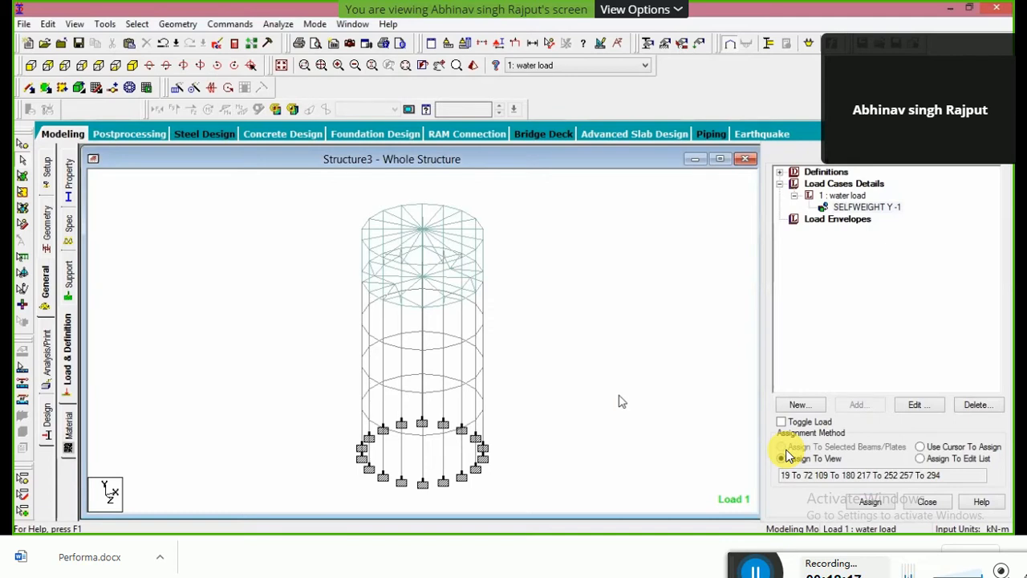
Start a hydrostatic plate load in the water load case, decline the auto-save, and select the wall plates of the top bay.
{"action": "left_click", "coordinate": [855, 197]}
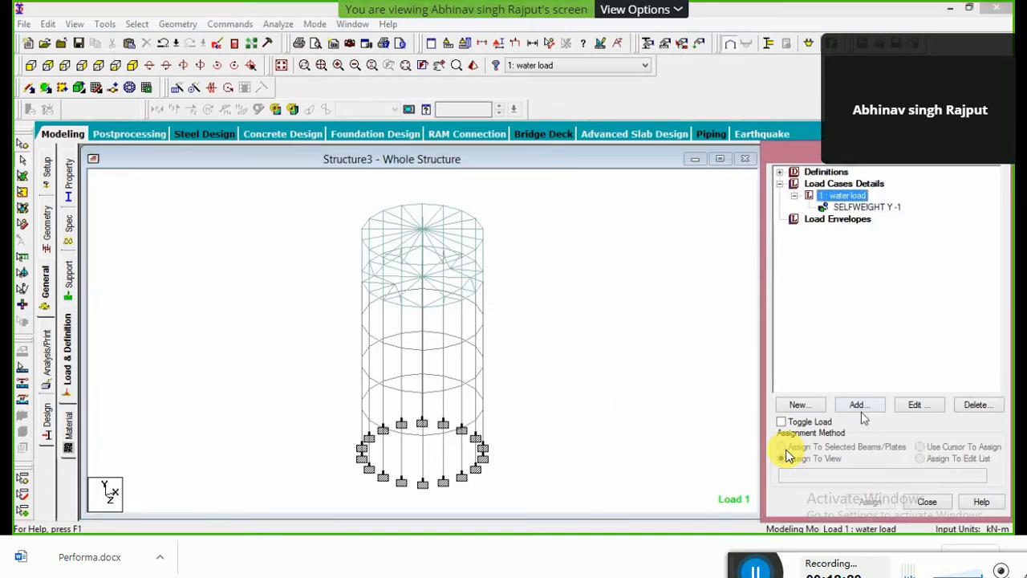
{"action": "left_click", "coordinate": [859, 406]}
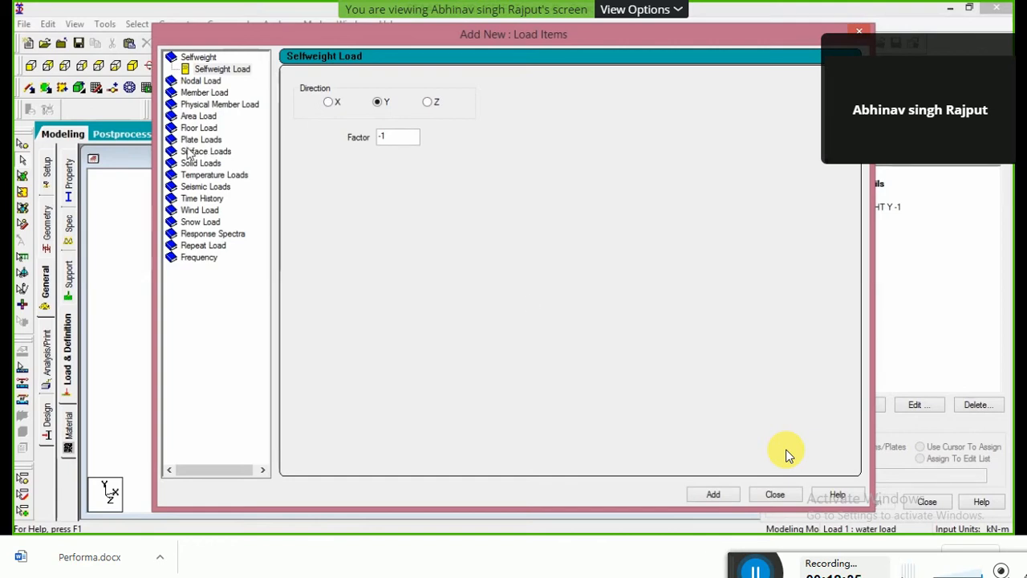
{"action": "left_click", "coordinate": [217, 93]}
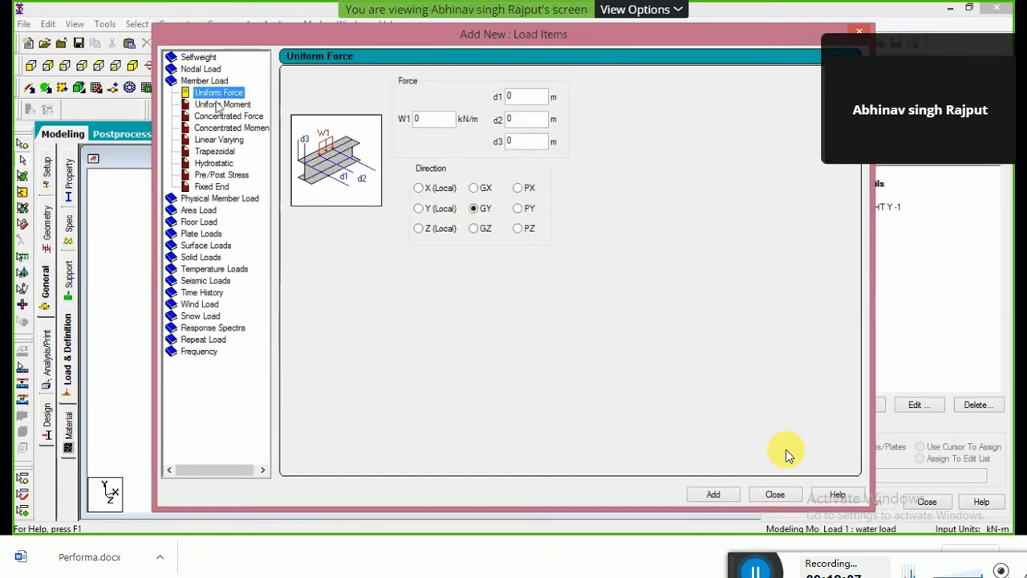
{"action": "left_click", "coordinate": [210, 234]}
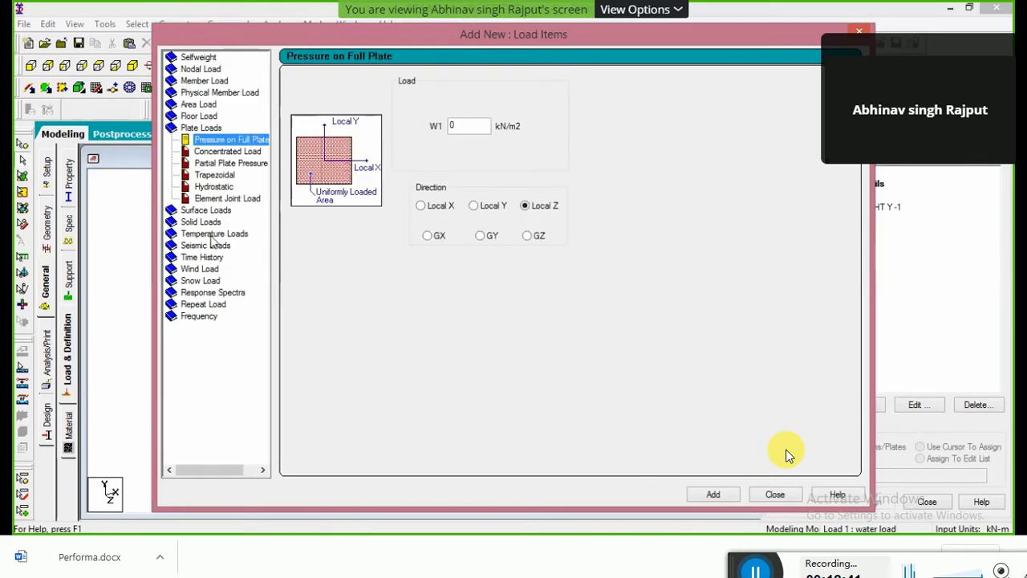
{"action": "left_click", "coordinate": [202, 187]}
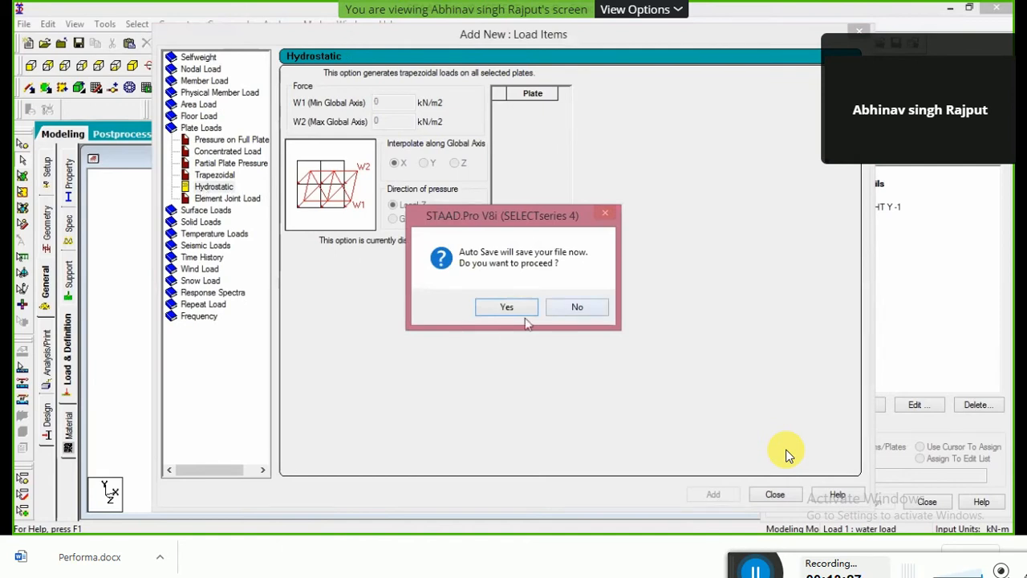
{"action": "left_click", "coordinate": [569, 308]}
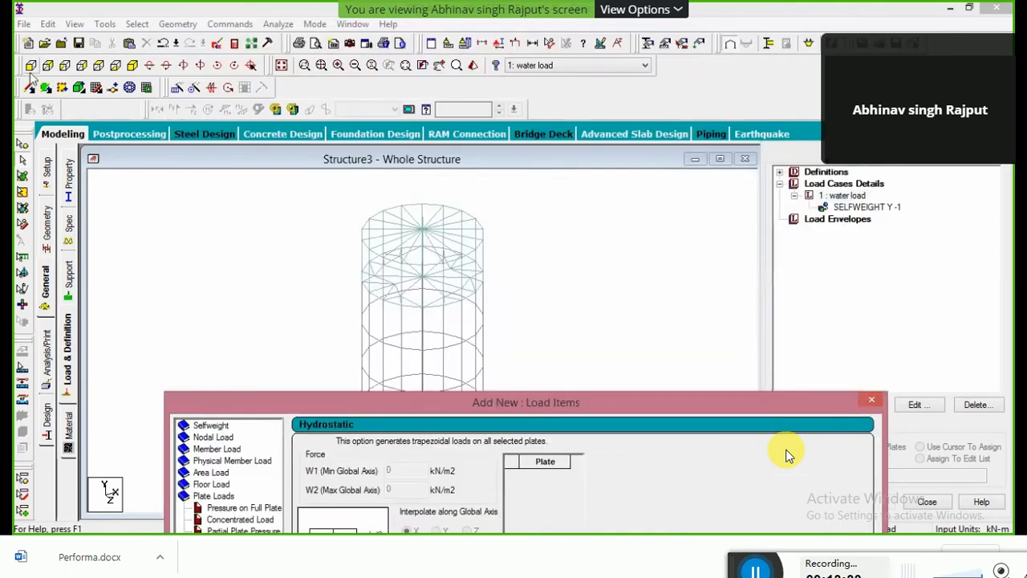
{"action": "left_click", "coordinate": [23, 186]}
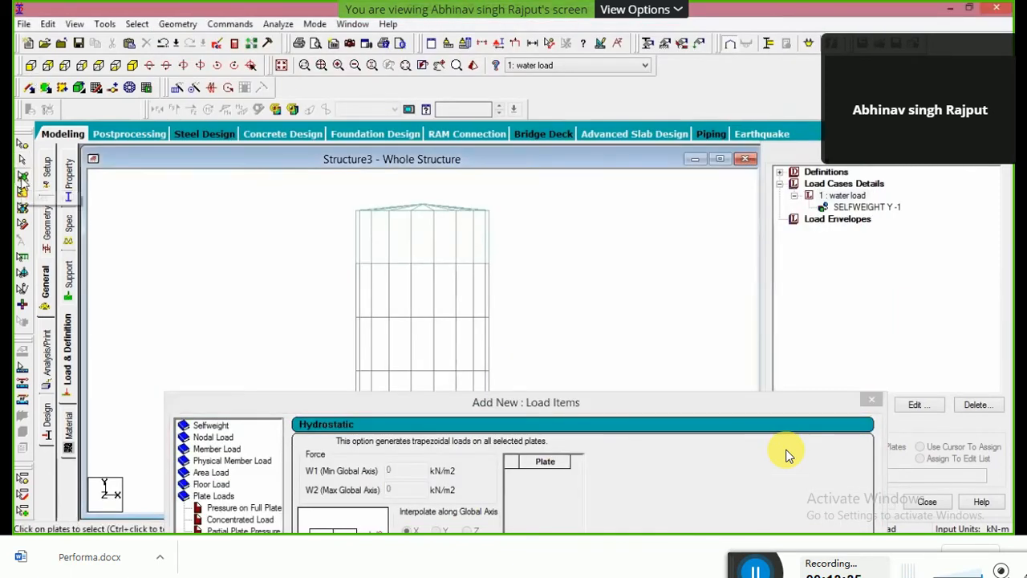
{"action": "left_click_drag", "start_coordinate": [332, 232], "coordinate": [529, 248]}
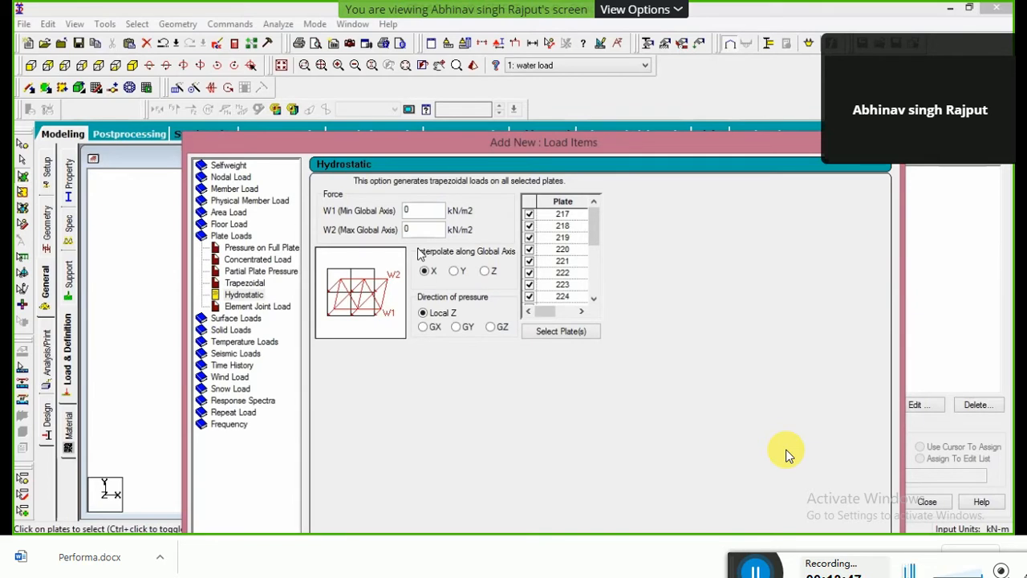
Set the hydrostatic load to act in global Y with W1 -40 kN/m2 and W2 -20 kN/m2.
{"action": "left_click", "coordinate": [455, 328]}
{"action": "double_click", "coordinate": [426, 209]}
{"action": "key", "text": "BackSpace"}
{"action": "type", "text": "-40"}
{"action": "double_click", "coordinate": [415, 229]}
{"action": "type", "text": "-20"}
{"action": "left_click_drag", "start_coordinate": [465, 147], "coordinate": [468, 83]}
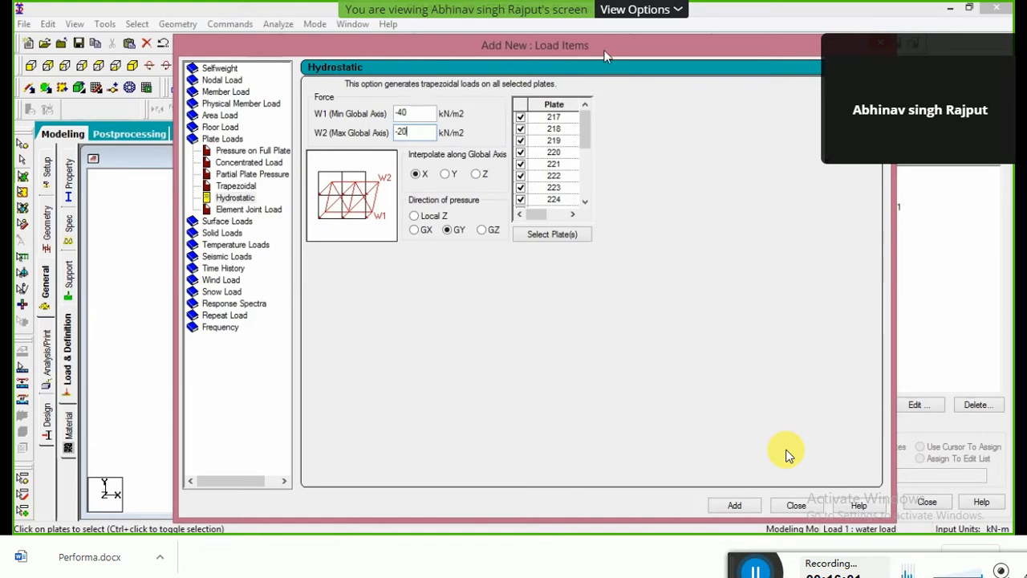
Interpolate the hydrostatic load along the global Z axis and add it to the water load case.
{"action": "left_click_drag", "start_coordinate": [606, 55], "coordinate": [607, 415]}
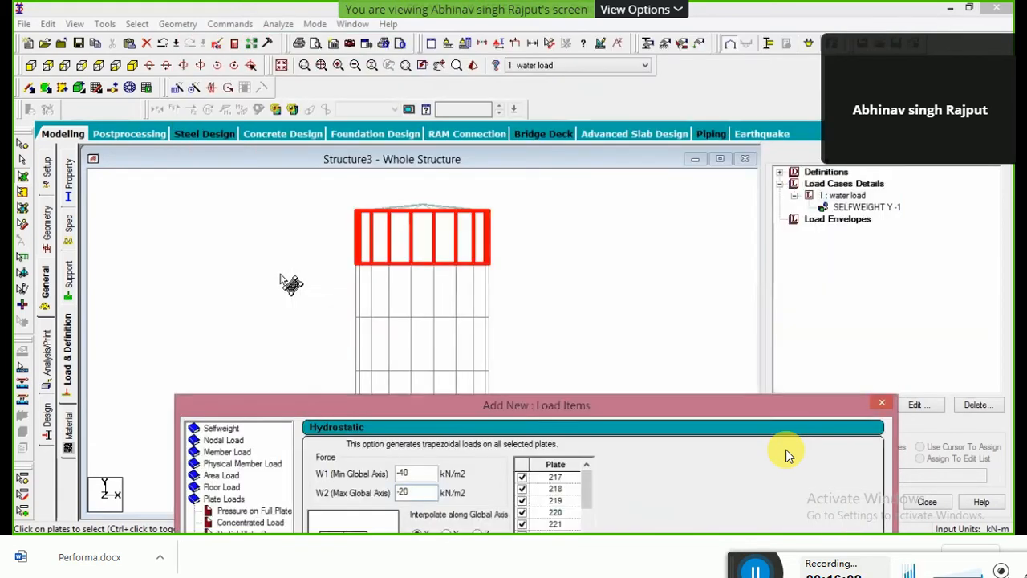
{"action": "left_click", "coordinate": [133, 65]}
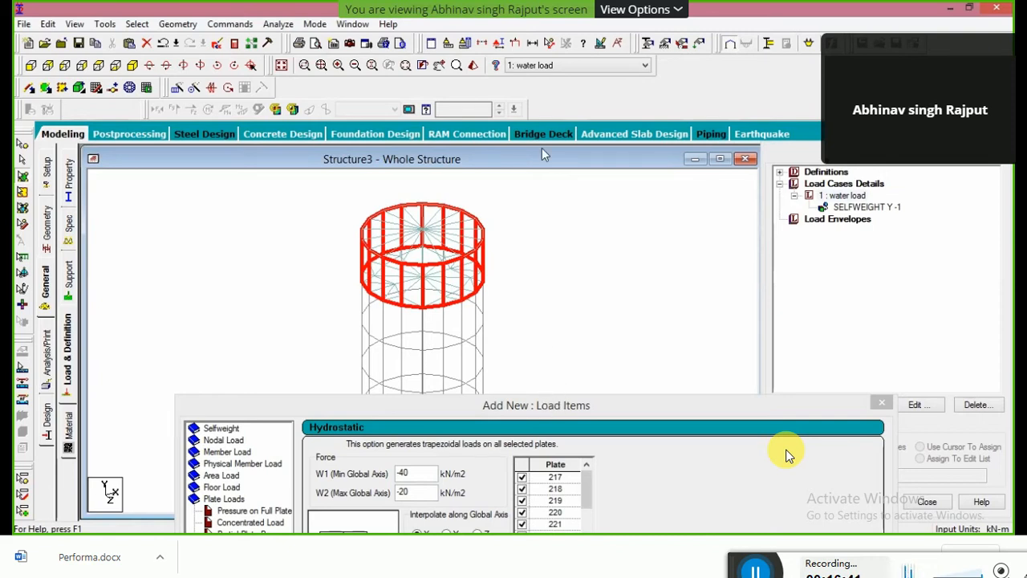
{"action": "left_click_drag", "start_coordinate": [544, 400], "coordinate": [542, 148]}
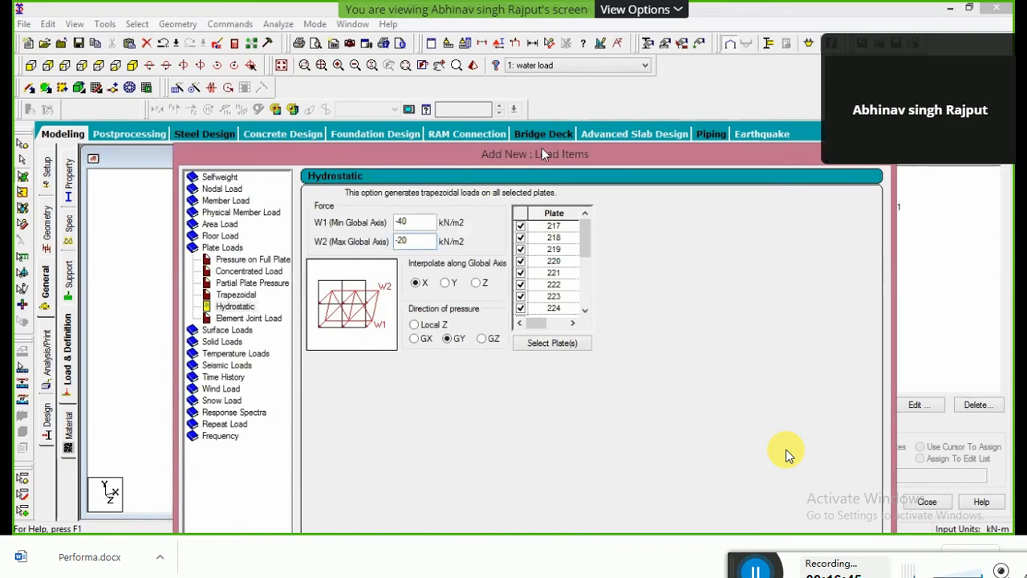
{"action": "left_click", "coordinate": [486, 284]}
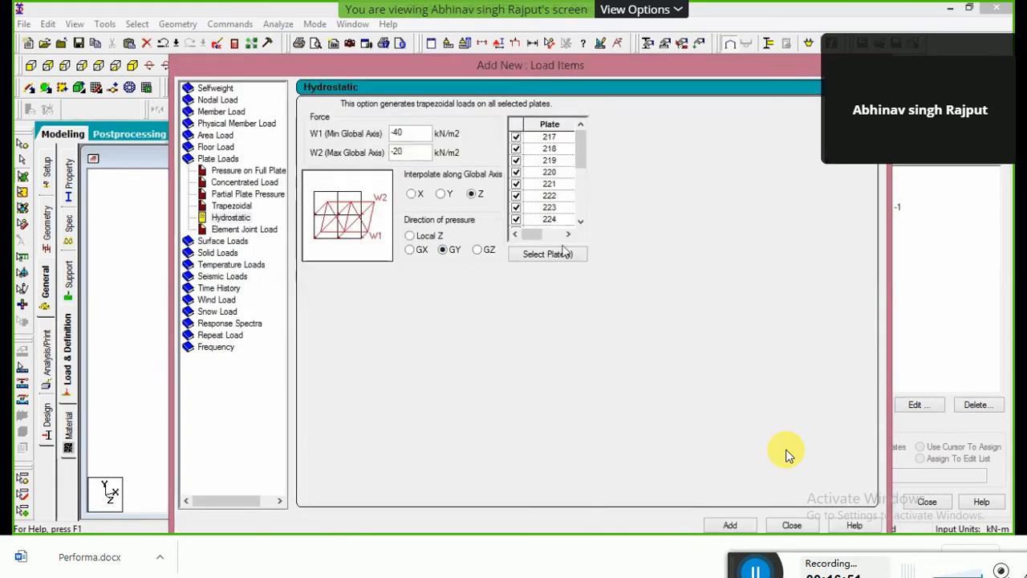
{"action": "left_click", "coordinate": [729, 525]}
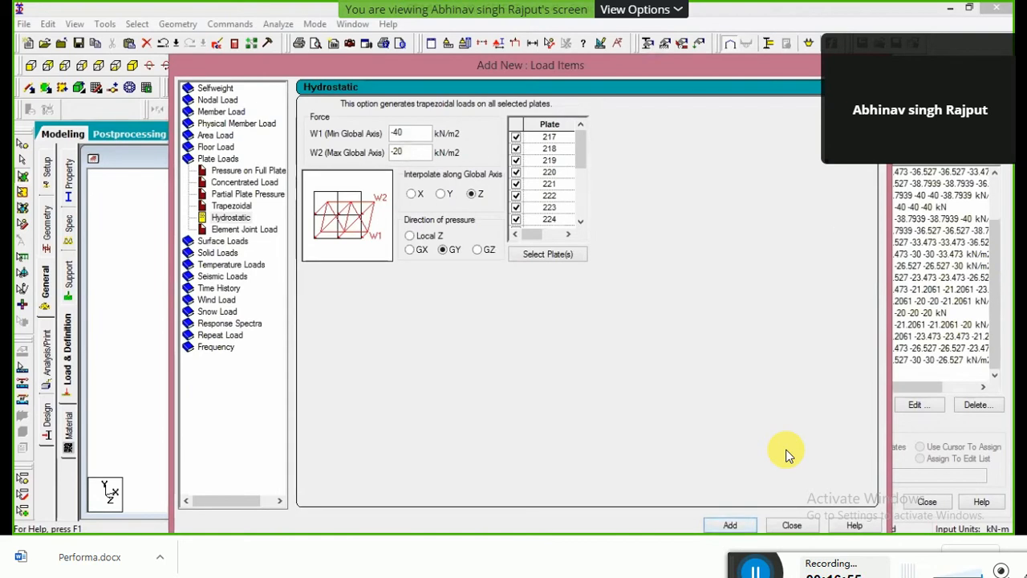
{"action": "left_click", "coordinate": [874, 63]}
Examine the individual trapezoidal plate loads of the water load case and where each acts on the tank wall.
{"action": "left_click_drag", "start_coordinate": [996, 223], "coordinate": [996, 183]}
{"action": "left_click", "coordinate": [945, 218]}
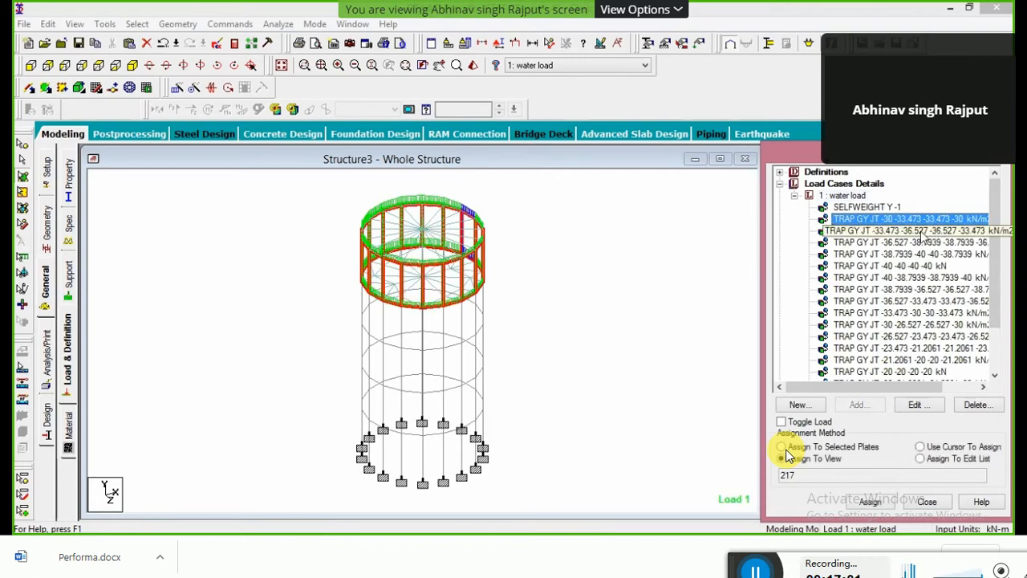
{"action": "left_click", "coordinate": [924, 231]}
{"action": "left_click", "coordinate": [923, 242]}
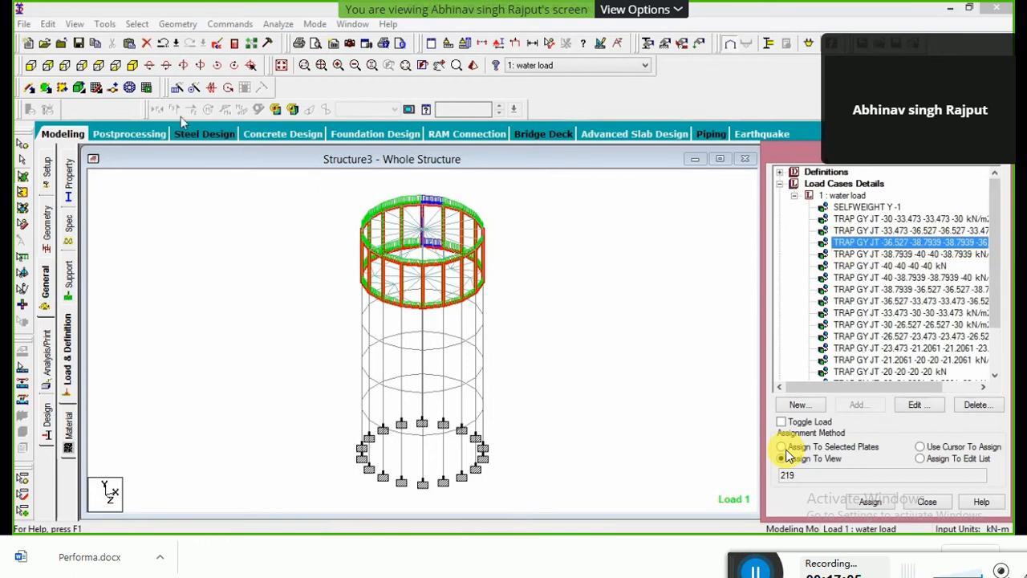
{"action": "left_click", "coordinate": [64, 66]}
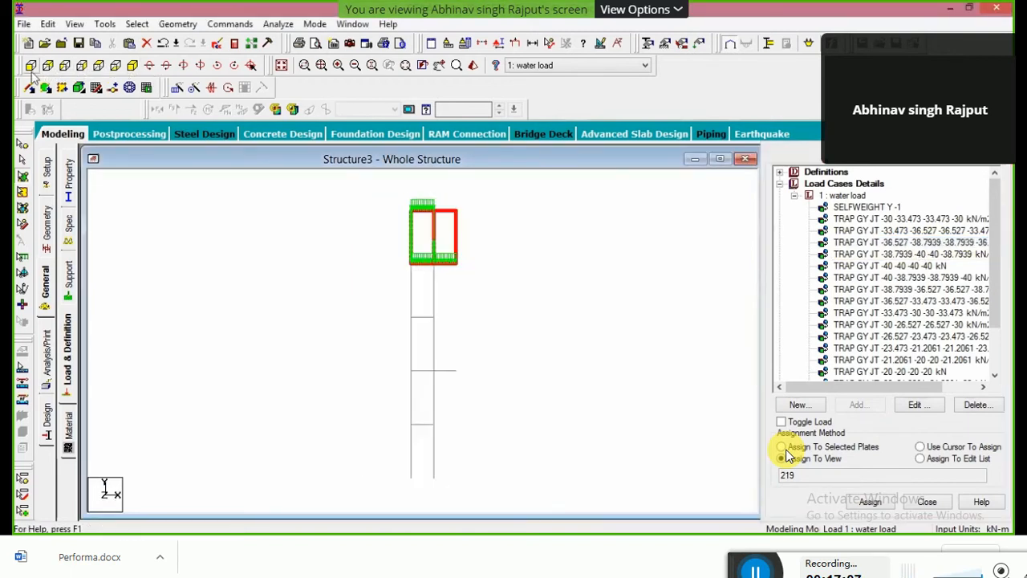
{"action": "left_click", "coordinate": [132, 66]}
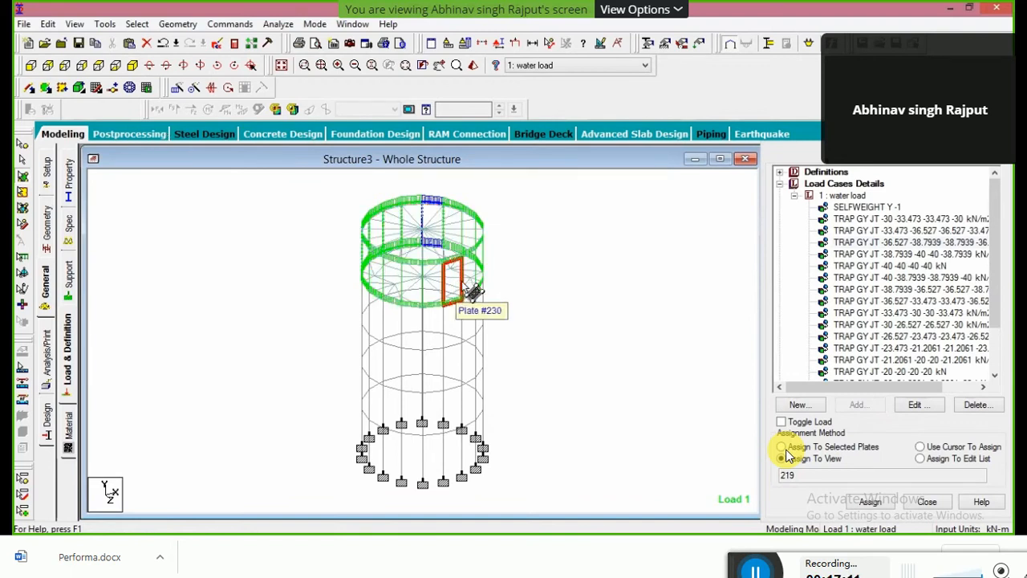
{"action": "left_click", "coordinate": [889, 276]}
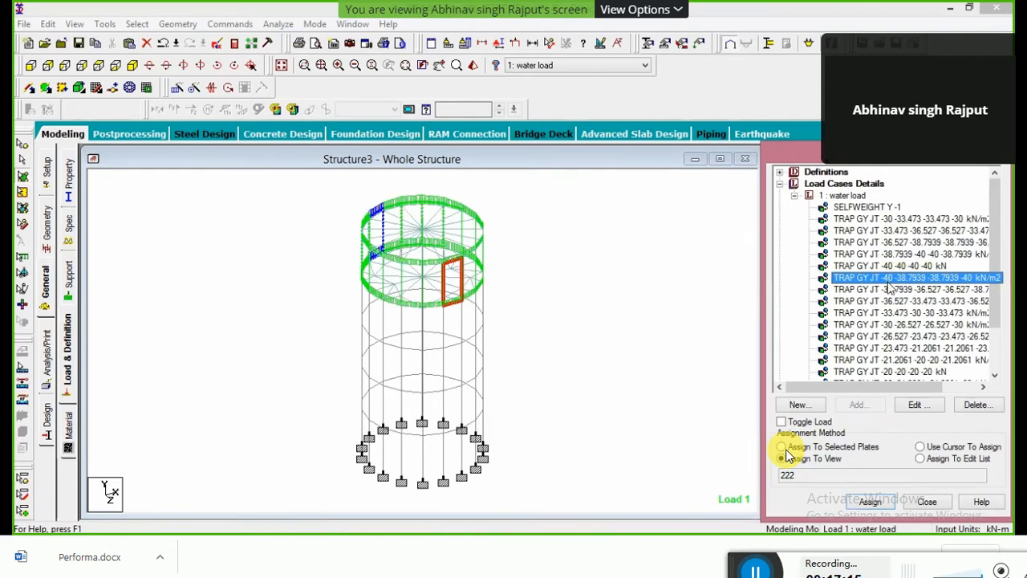
{"action": "left_click", "coordinate": [891, 290]}
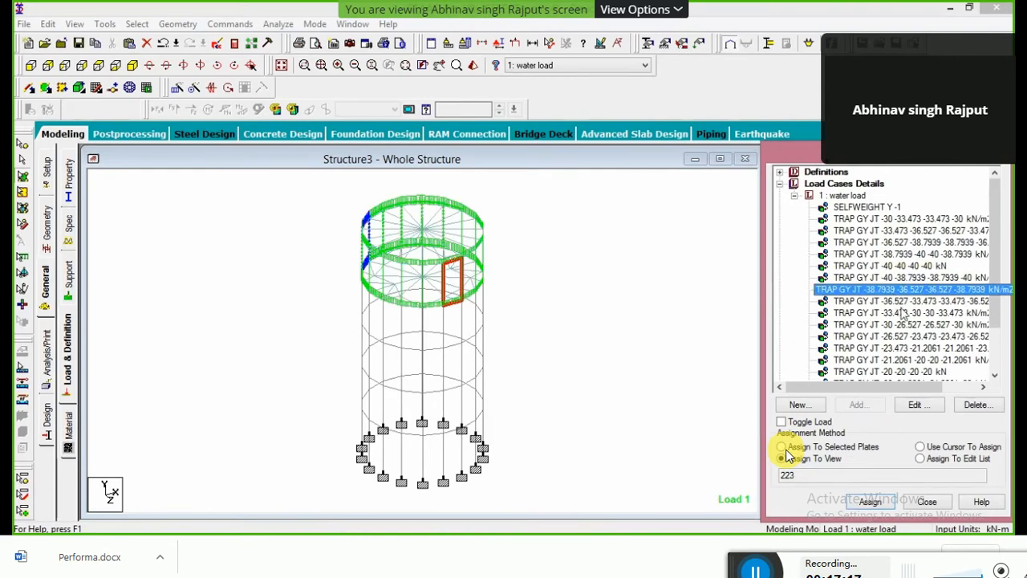
Examine the trapezoidal loads starting at -30, -23.473, -21.2061 and -20 and their wall plates from several sides, ending with the plate deselected.
{"action": "left_click", "coordinate": [902, 220]}
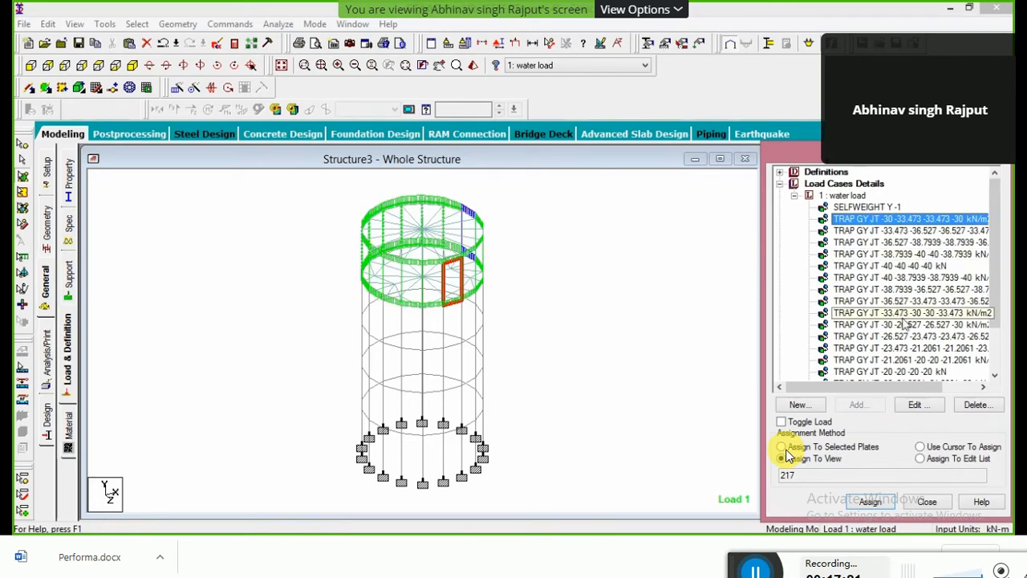
{"action": "left_click", "coordinate": [905, 348]}
{"action": "left_click", "coordinate": [906, 360]}
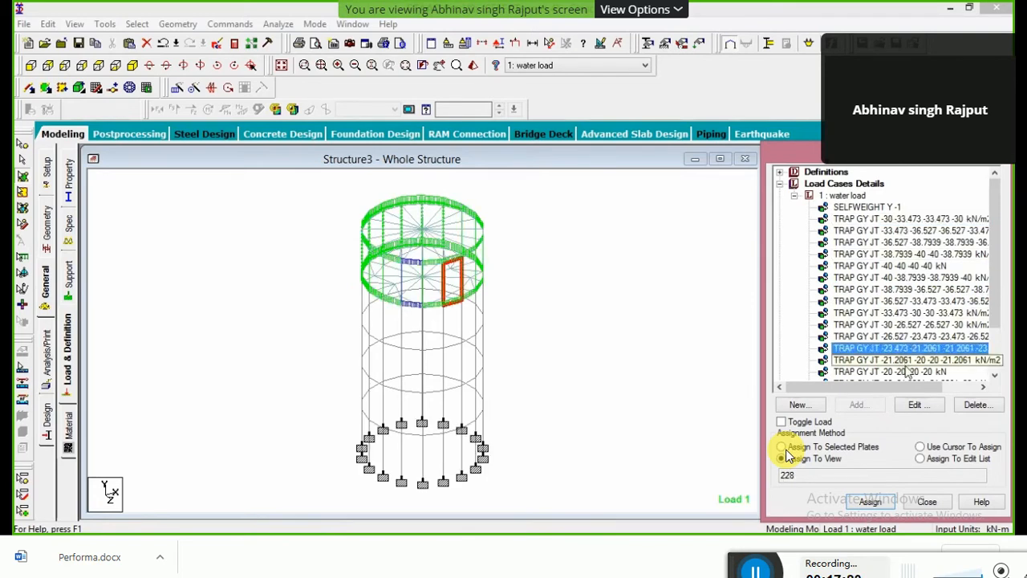
{"action": "left_click", "coordinate": [906, 372]}
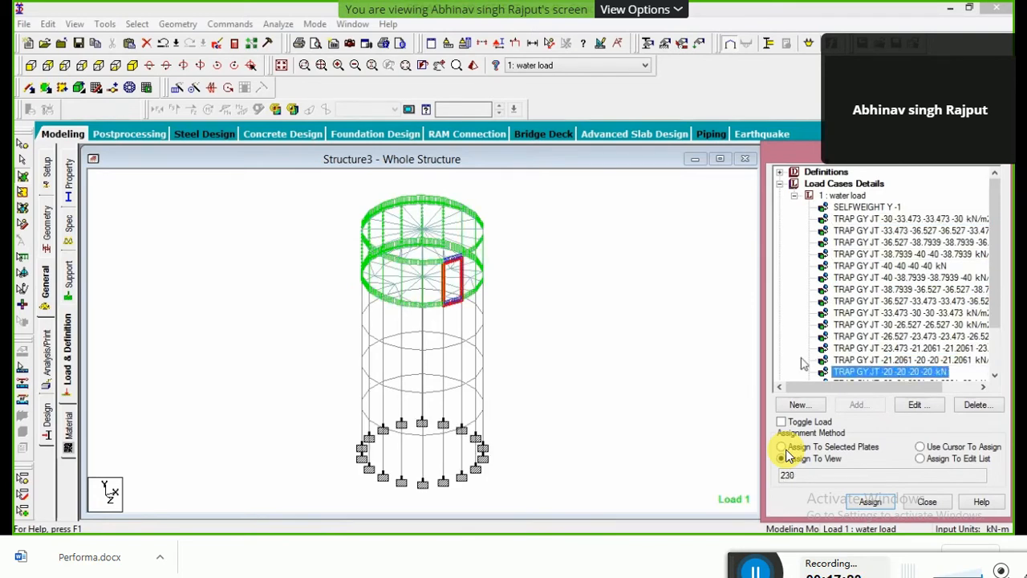
{"action": "left_click", "coordinate": [184, 66]}
{"action": "left_click", "coordinate": [183, 66]}
{"action": "left_click", "coordinate": [184, 66]}
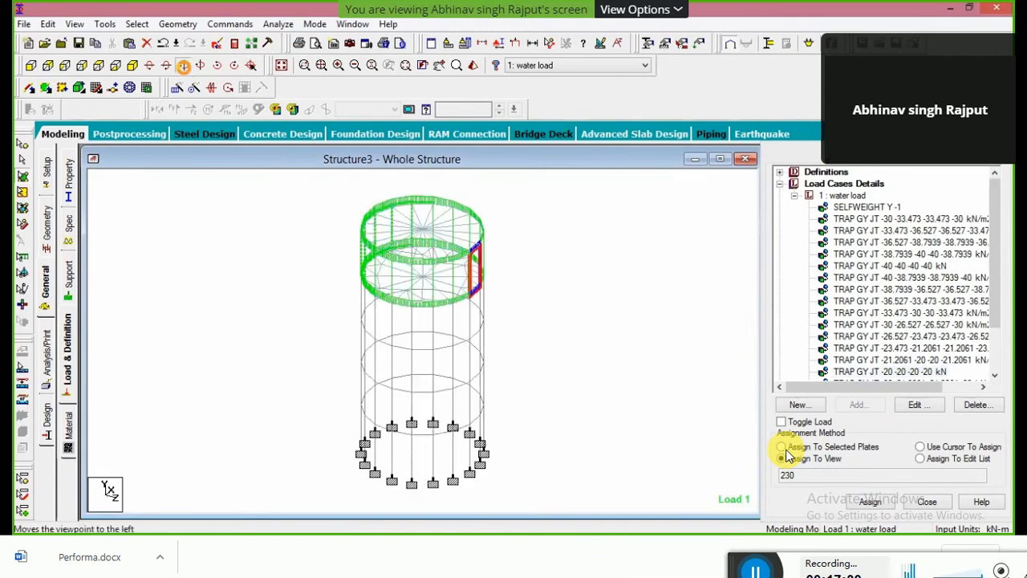
{"action": "left_click", "coordinate": [184, 67]}
{"action": "left_click", "coordinate": [184, 66]}
{"action": "left_click", "coordinate": [184, 67]}
{"action": "left_click", "coordinate": [184, 67]}
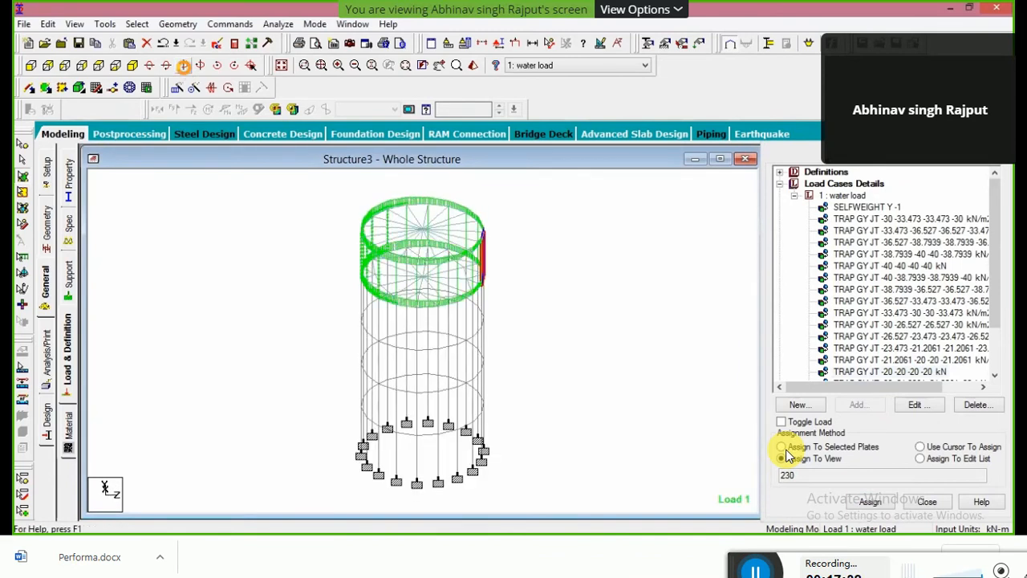
{"action": "left_click", "coordinate": [184, 66]}
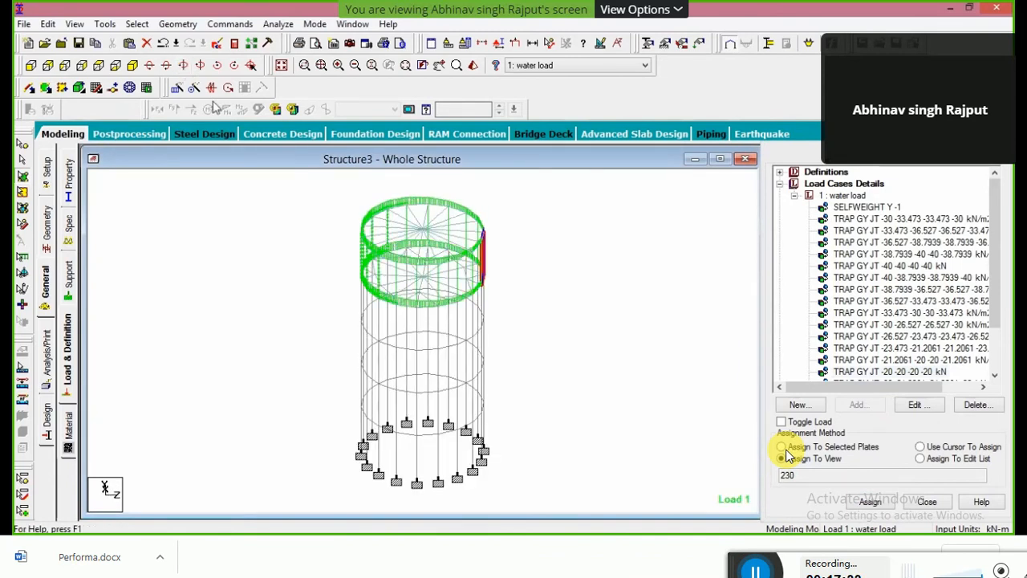
{"action": "left_click", "coordinate": [184, 66]}
{"action": "left_click", "coordinate": [184, 66]}
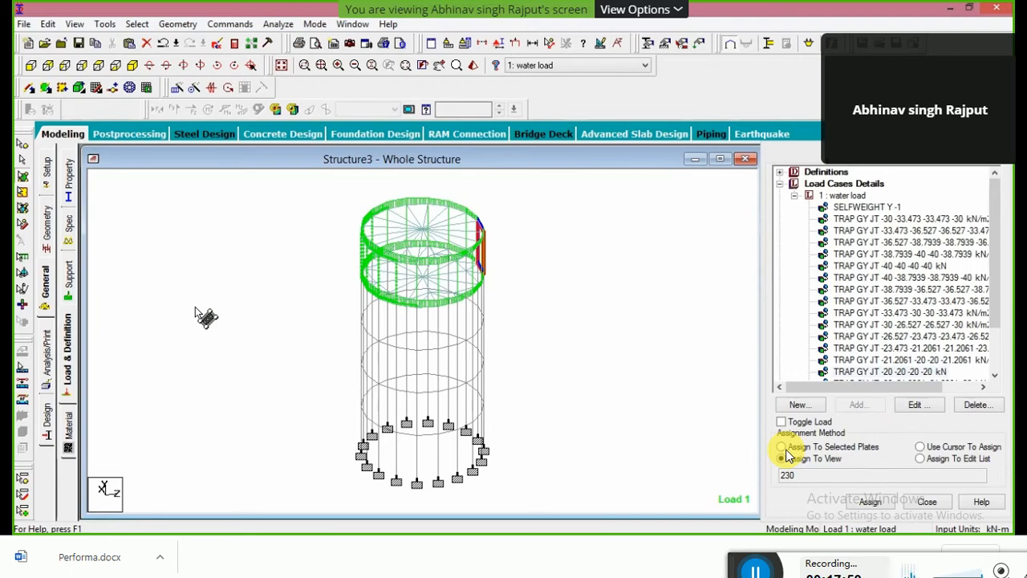
{"action": "left_click", "coordinate": [651, 237]}
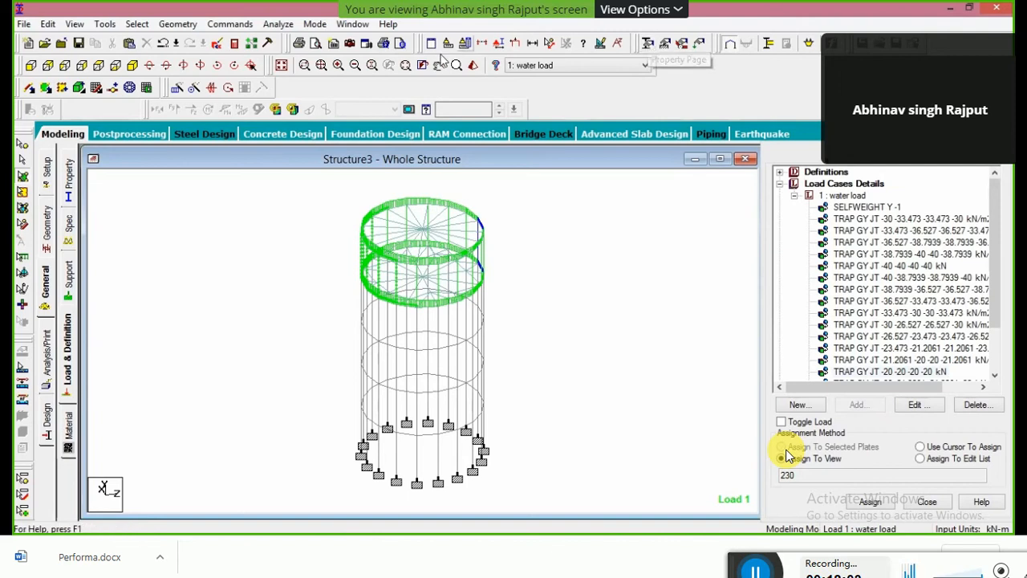
Review which members use the Cir 0.30 and Rect 0.30x0.20 concrete sections, dismiss the auto-save prompt, and close the properties.
{"action": "left_click", "coordinate": [645, 47]}
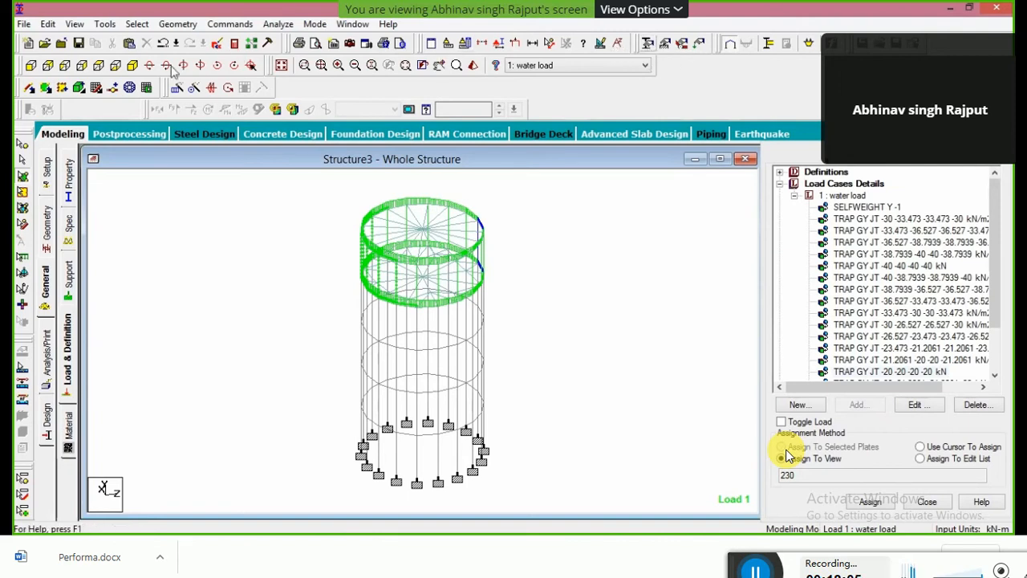
{"action": "left_click", "coordinate": [158, 97]}
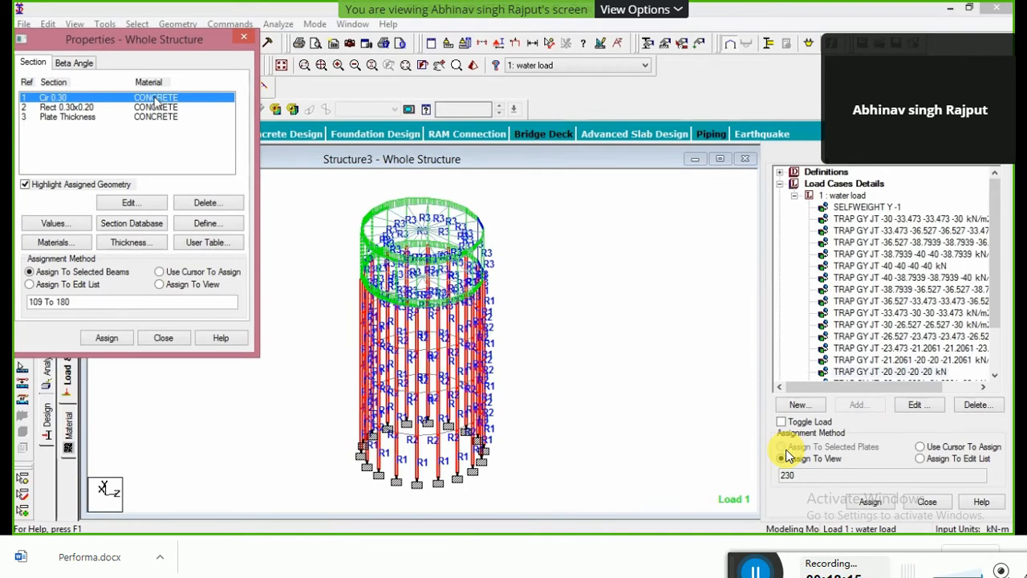
{"action": "left_click", "coordinate": [149, 108]}
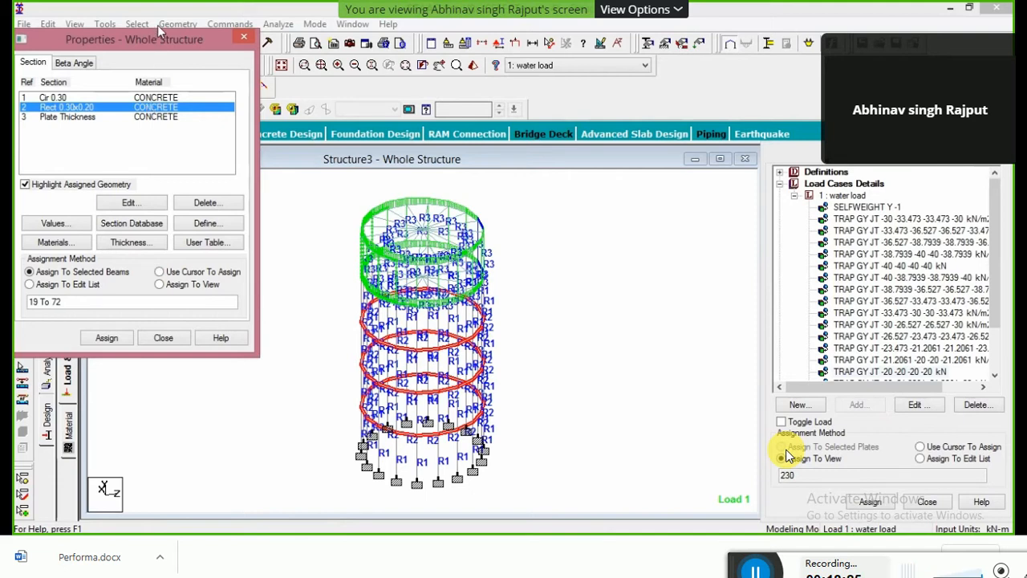
{"action": "left_click_drag", "start_coordinate": [157, 36], "coordinate": [172, 153]}
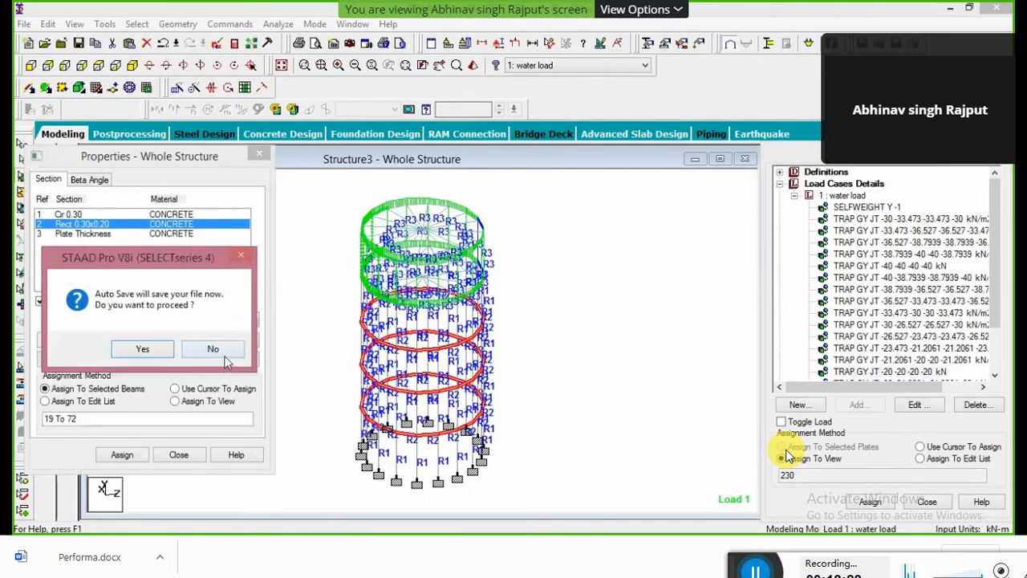
{"action": "key", "text": "Return"}
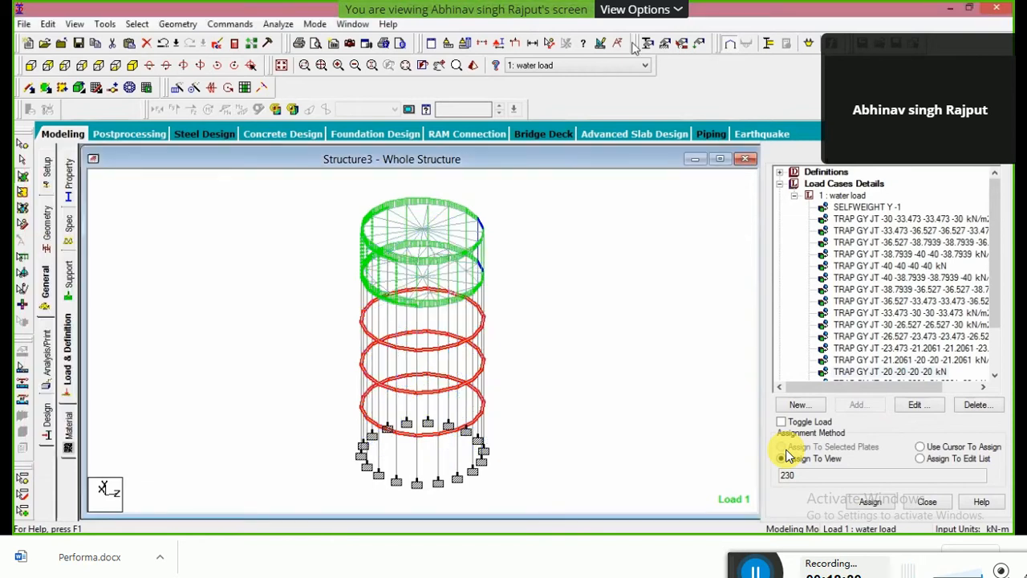
{"action": "left_click", "coordinate": [259, 154]}
{"action": "left_click", "coordinate": [215, 267]}
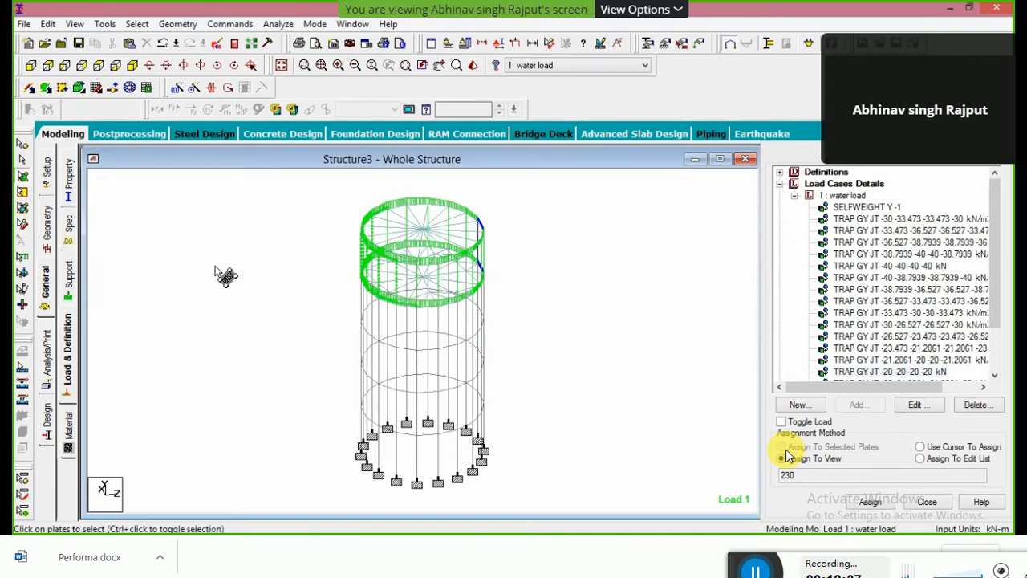
Select all beams parallel to the Y axis to highlight the columns, and clear the selection.
{"action": "left_click", "coordinate": [137, 24]}
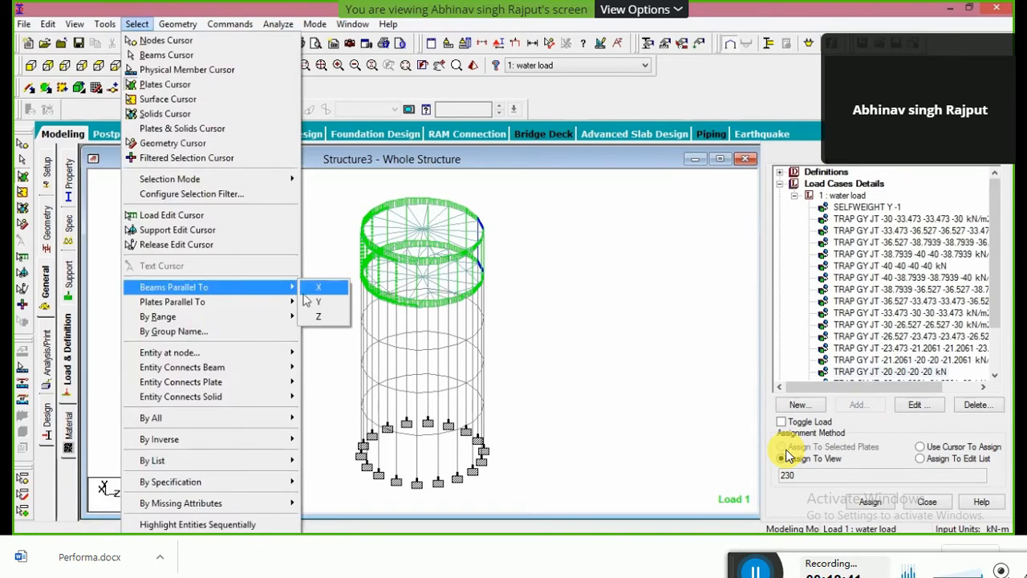
{"action": "left_click", "coordinate": [310, 302]}
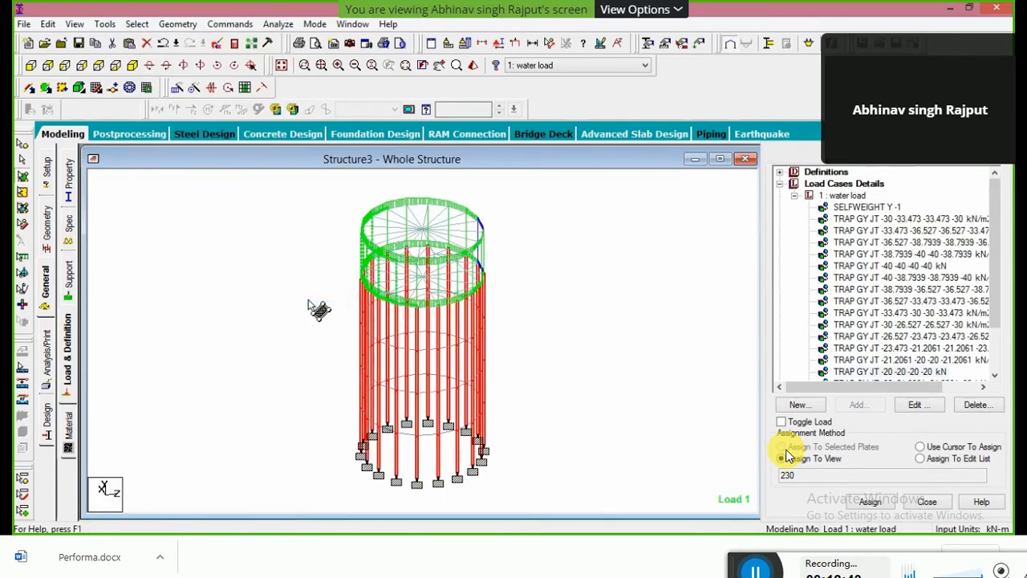
{"action": "left_click", "coordinate": [318, 309]}
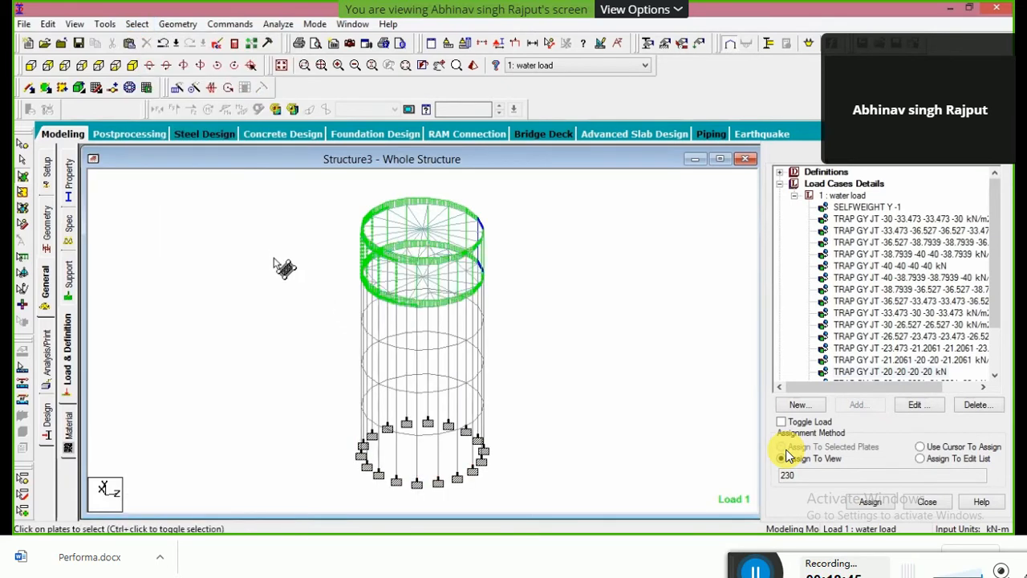
Try selecting the beams parallel to Z, restore the isometric view, and select the beams parallel to X.
{"action": "left_click", "coordinate": [137, 24]}
{"action": "mouse_move", "coordinate": [257, 289]}
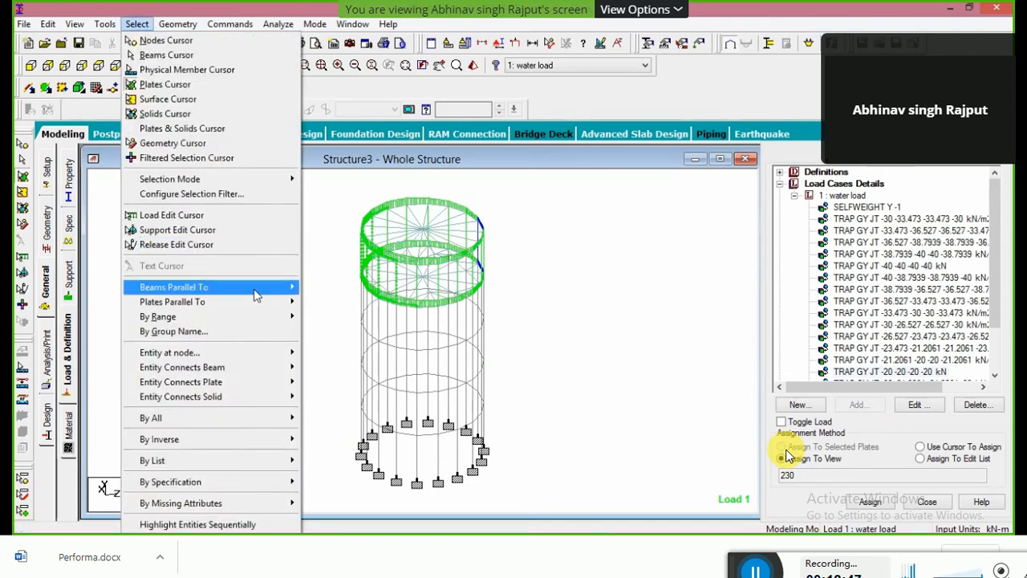
{"action": "left_click", "coordinate": [322, 316]}
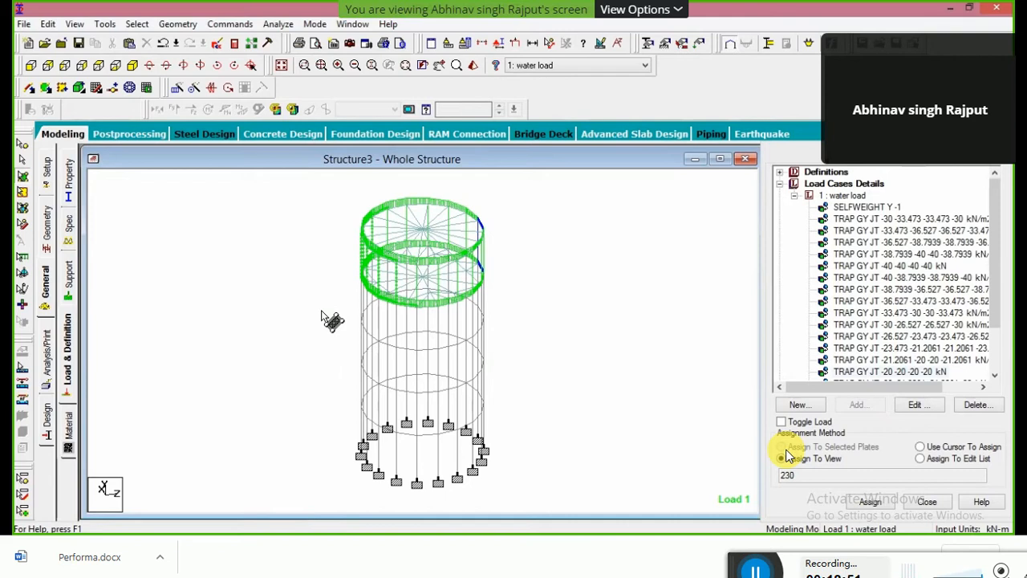
{"action": "left_click", "coordinate": [132, 65]}
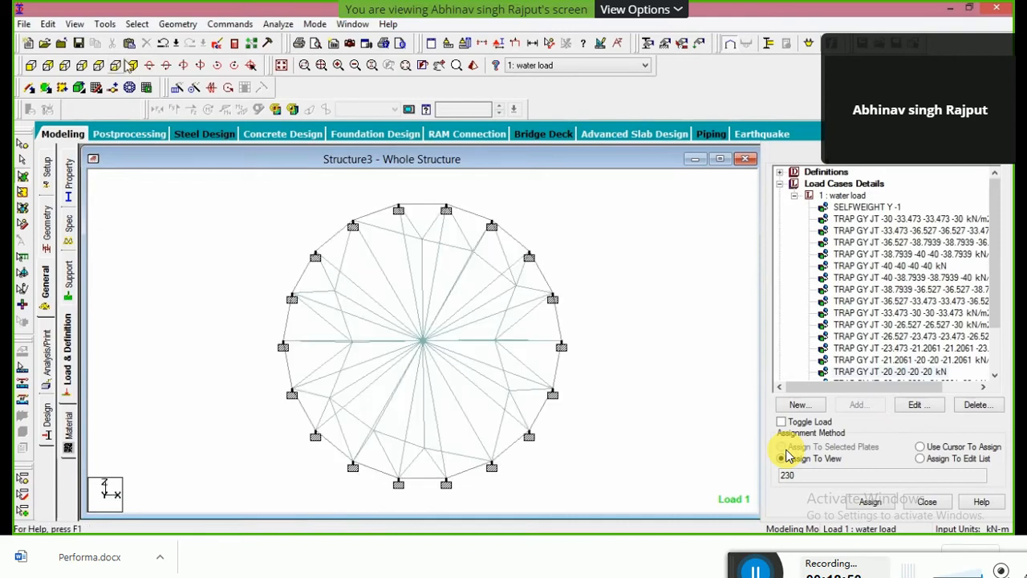
{"action": "left_click", "coordinate": [141, 69]}
{"action": "left_click", "coordinate": [137, 23]}
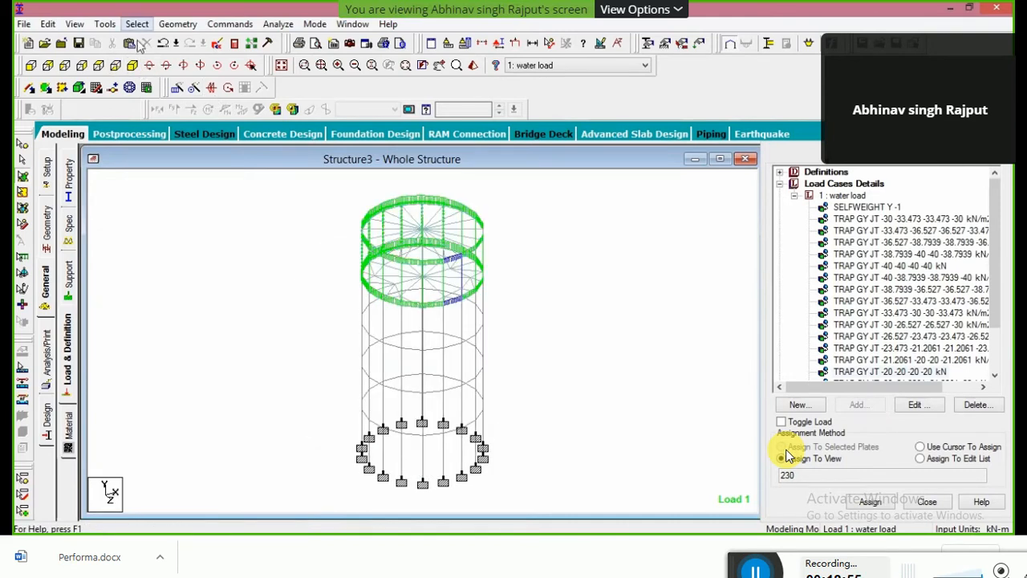
{"action": "mouse_move", "coordinate": [234, 289]}
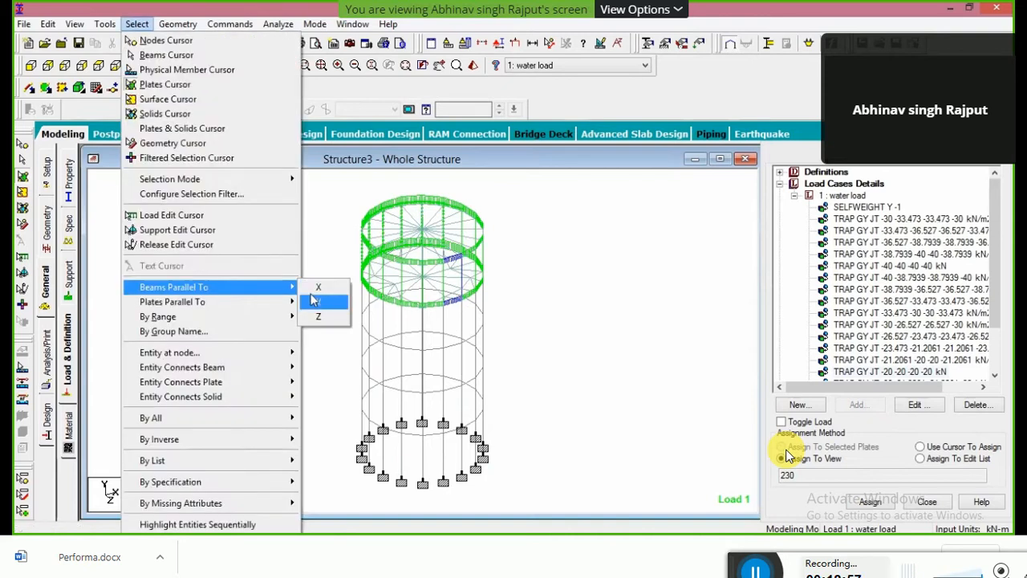
{"action": "left_click", "coordinate": [318, 318]}
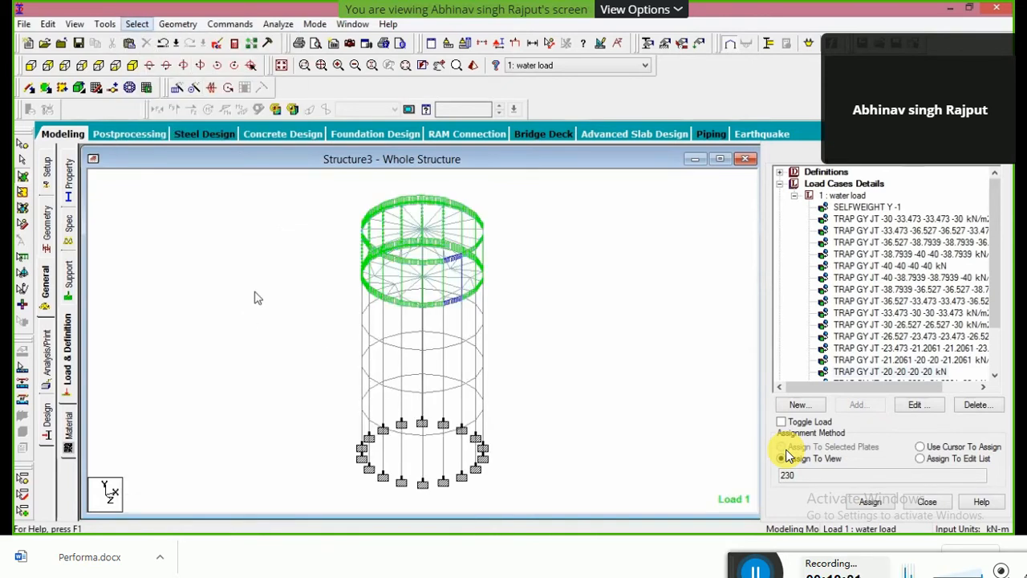
{"action": "left_click", "coordinate": [307, 290]}
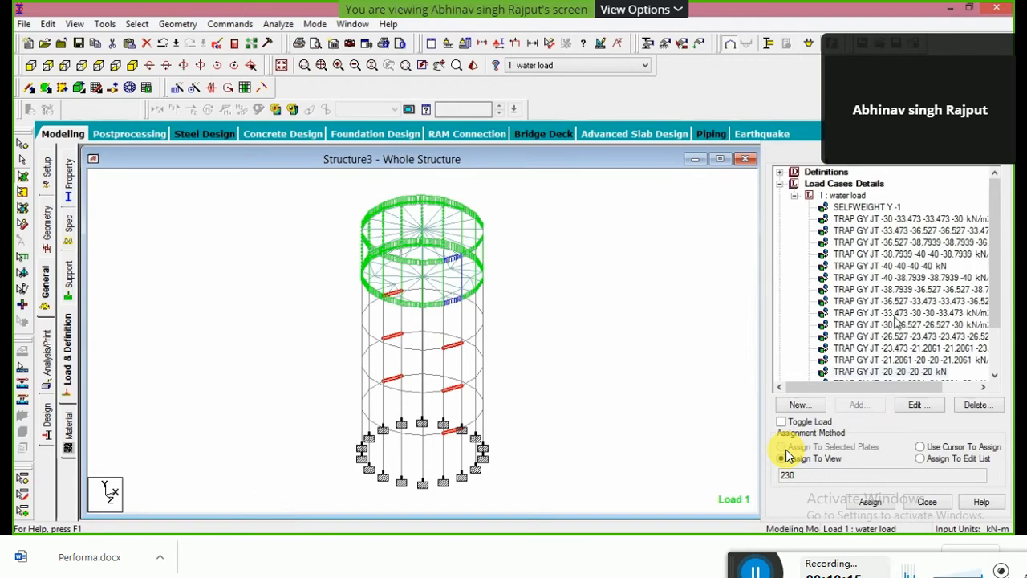
Review the full values and wall positions of the -30 to -33.473 kN/m2 and uniform -40 trapezoidal loads, and clear the beam selection.
{"action": "left_click", "coordinate": [934, 228]}
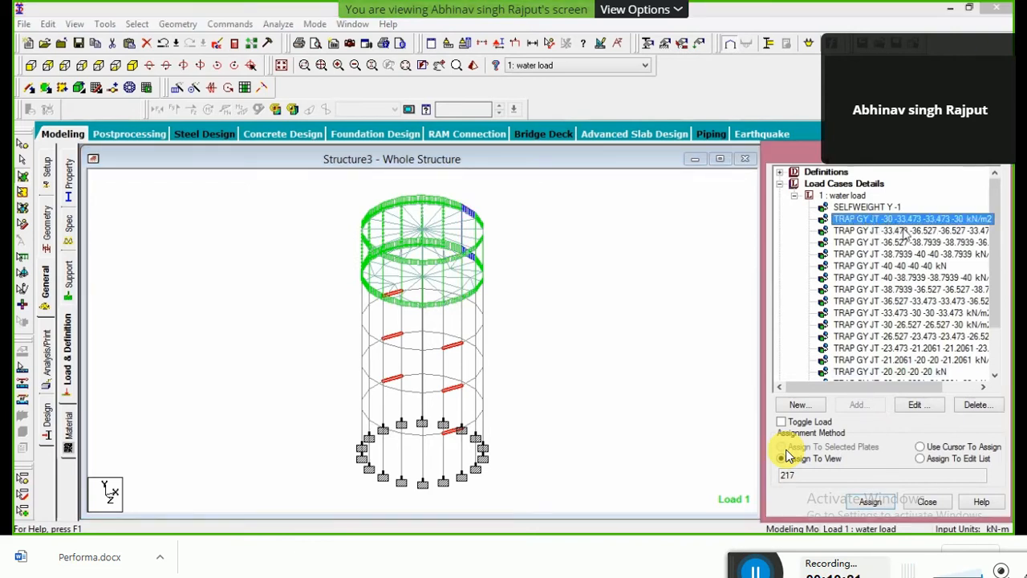
{"action": "left_click_drag", "start_coordinate": [878, 393], "coordinate": [911, 394]}
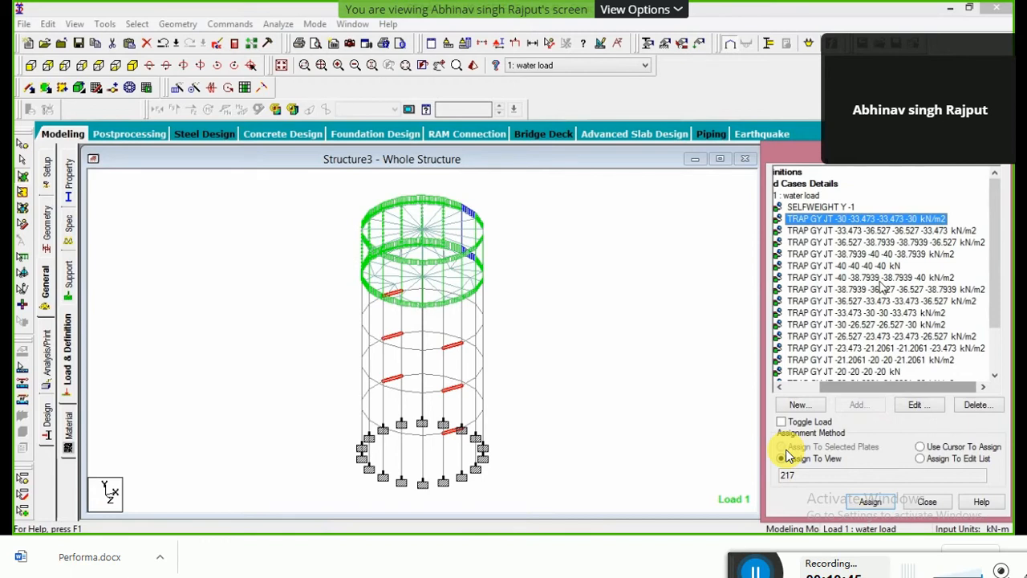
{"action": "left_click", "coordinate": [849, 267]}
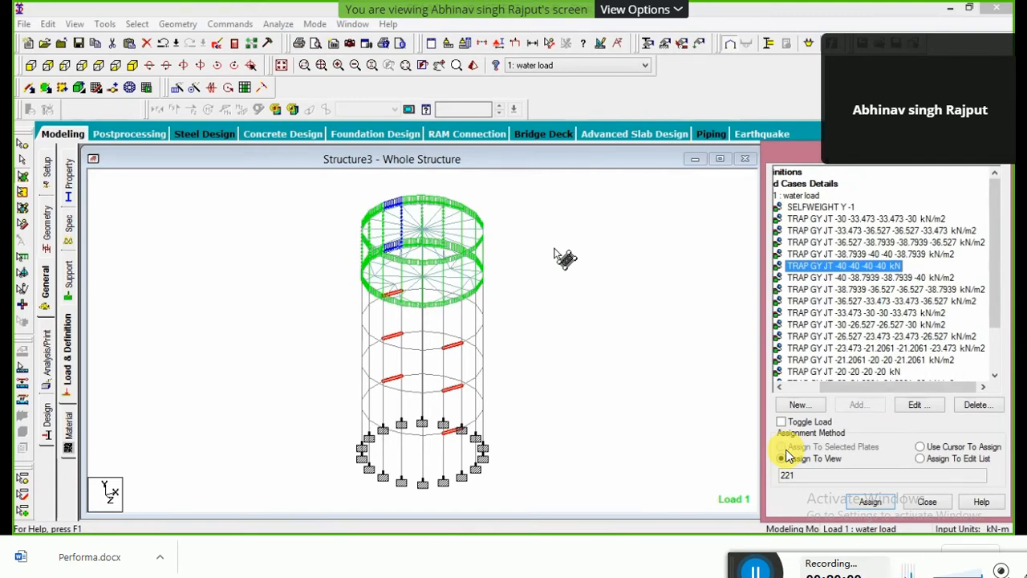
{"action": "left_click", "coordinate": [615, 339]}
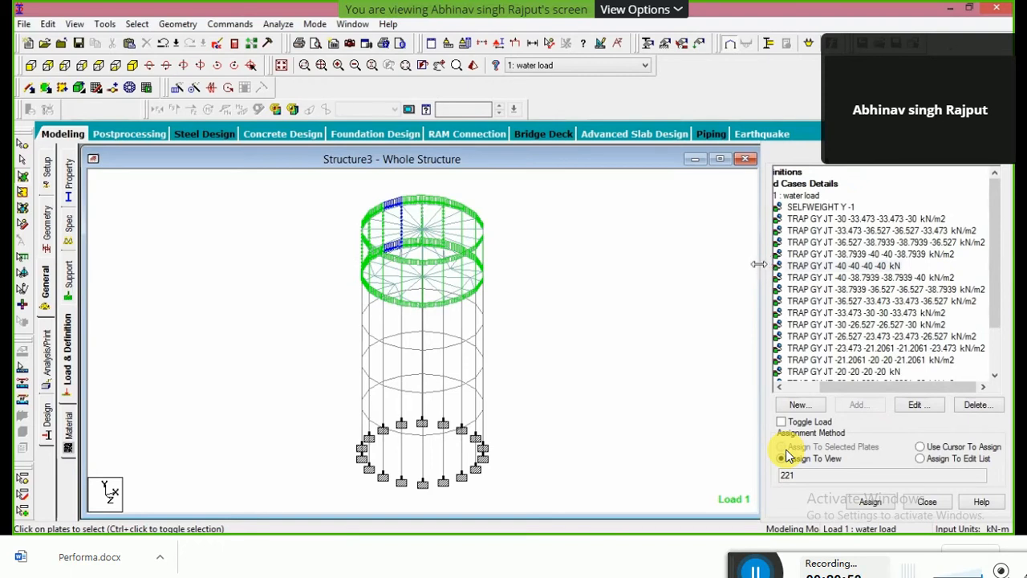
{"action": "left_click_drag", "start_coordinate": [723, 271], "coordinate": [721, 270]}
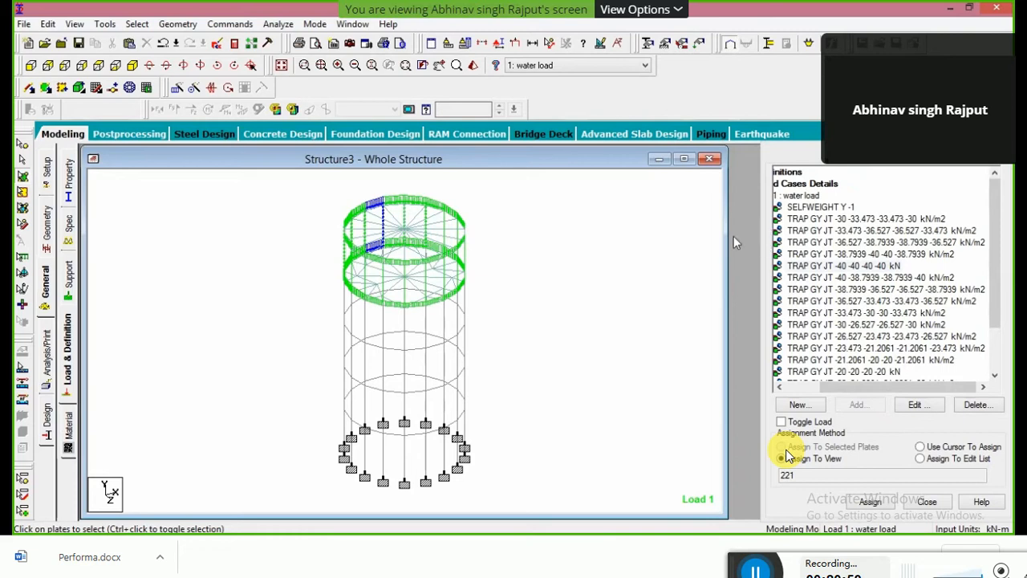
{"action": "left_click_drag", "start_coordinate": [729, 238], "coordinate": [759, 239]}
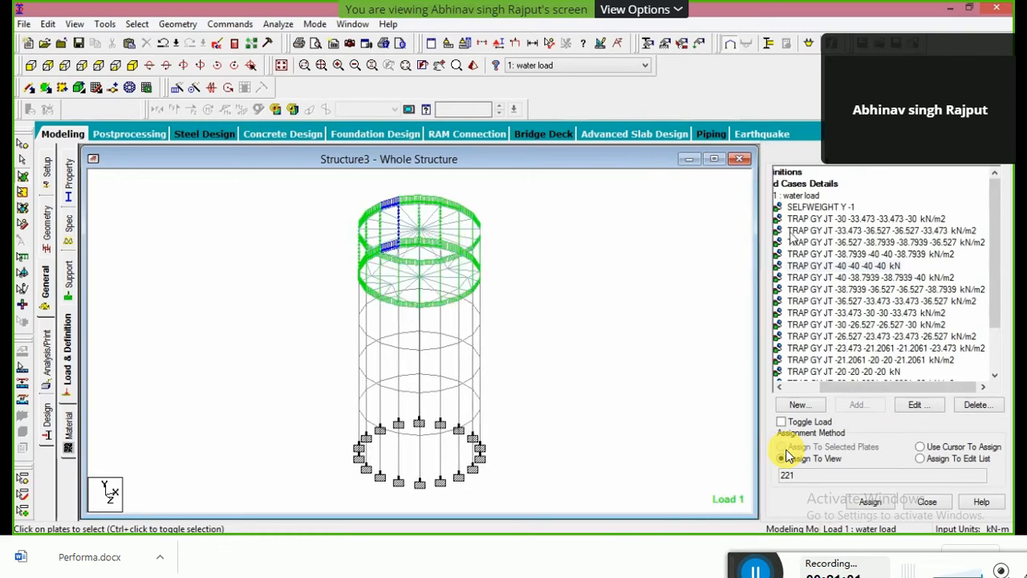
Delete all trapezoidal plate loads from the water load case, keeping only the selfweight.
{"action": "left_click", "coordinate": [808, 219]}
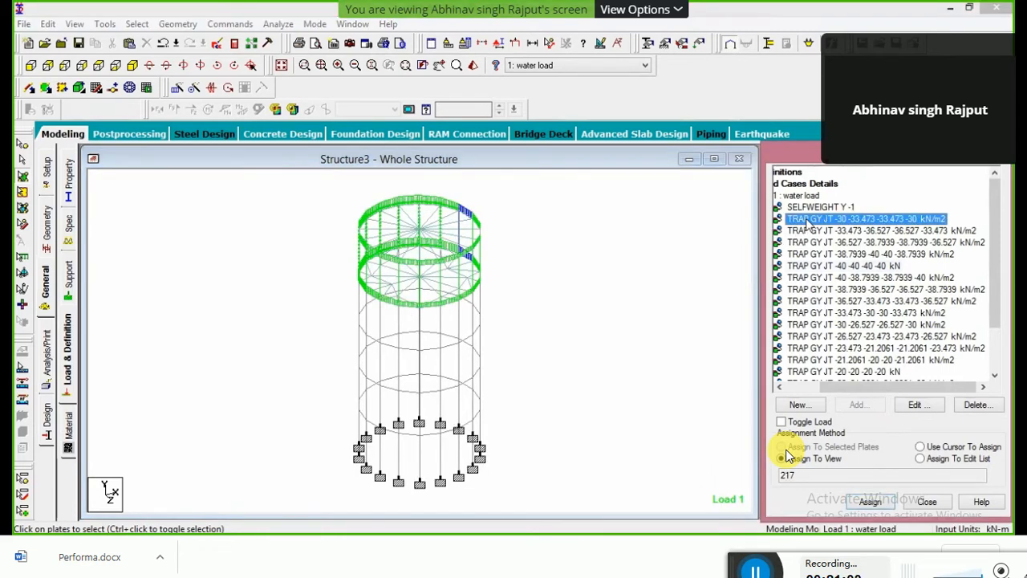
{"action": "key", "text": "Delete"}
{"action": "key", "text": "Delete"}
{"action": "key", "text": "Delete"}
{"action": "key", "text": "Delete"}
{"action": "key", "text": "Delete"}
{"action": "key", "text": "Delete"}
{"action": "key", "text": "Delete"}
{"action": "key", "text": "Delete"}
{"action": "key", "text": "Delete"}
{"action": "key", "text": "Delete"}
{"action": "key", "text": "Delete"}
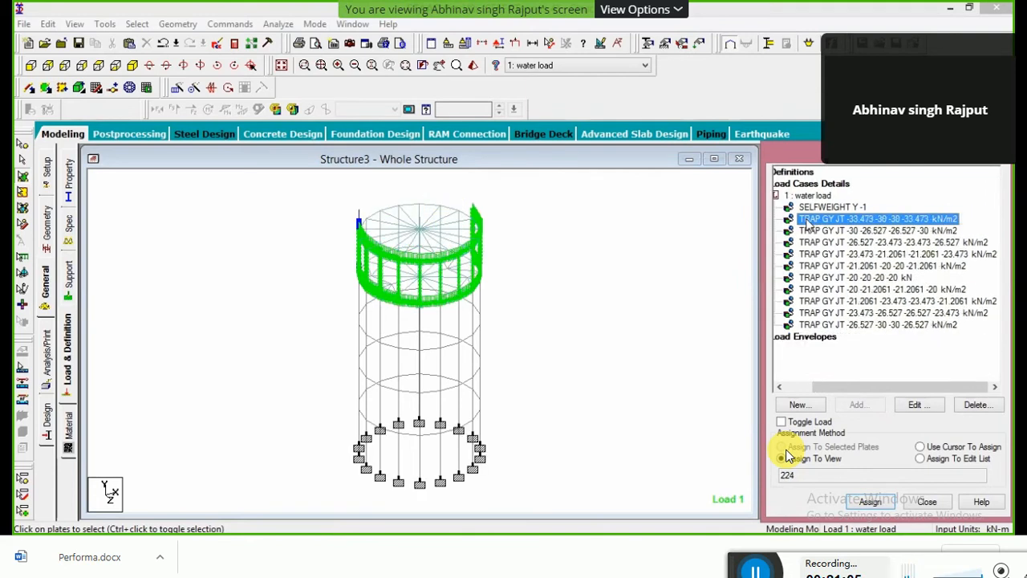
{"action": "key", "text": "Delete"}
{"action": "key", "text": "Delete"}
{"action": "key", "text": "Delete"}
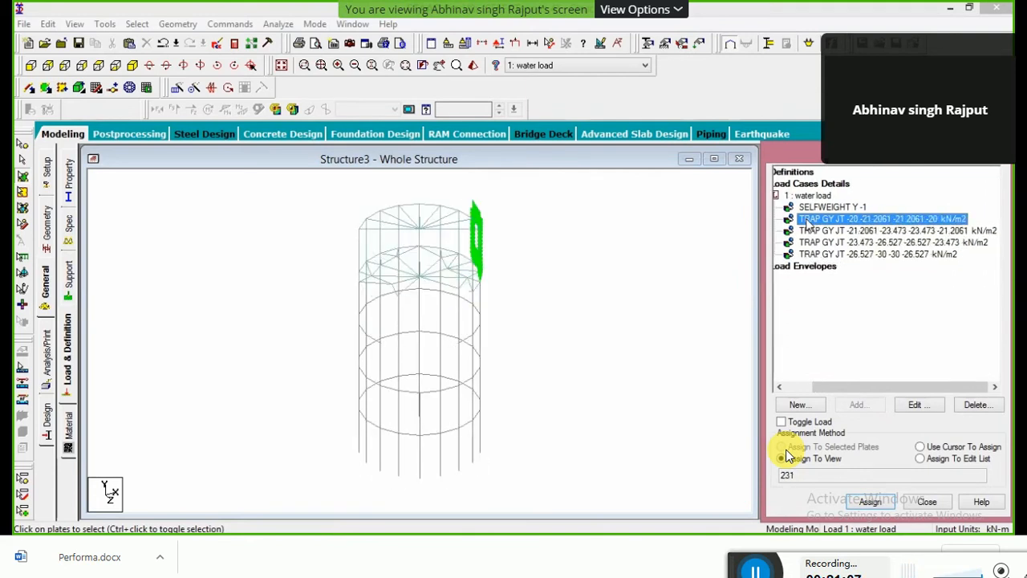
{"action": "key", "text": "Delete"}
{"action": "key", "text": "Delete"}
{"action": "key", "text": "Delete"}
{"action": "key", "text": "Delete"}
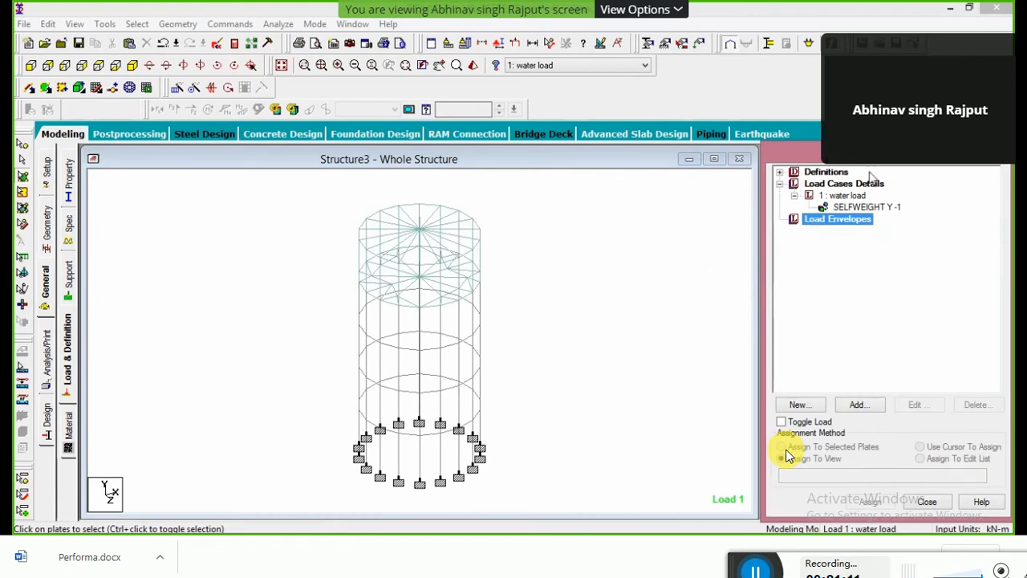
Start a hydrostatic plate load in the water load case and select the tank's ring of wall plates in the front view.
{"action": "left_click", "coordinate": [844, 196]}
{"action": "left_click", "coordinate": [856, 404]}
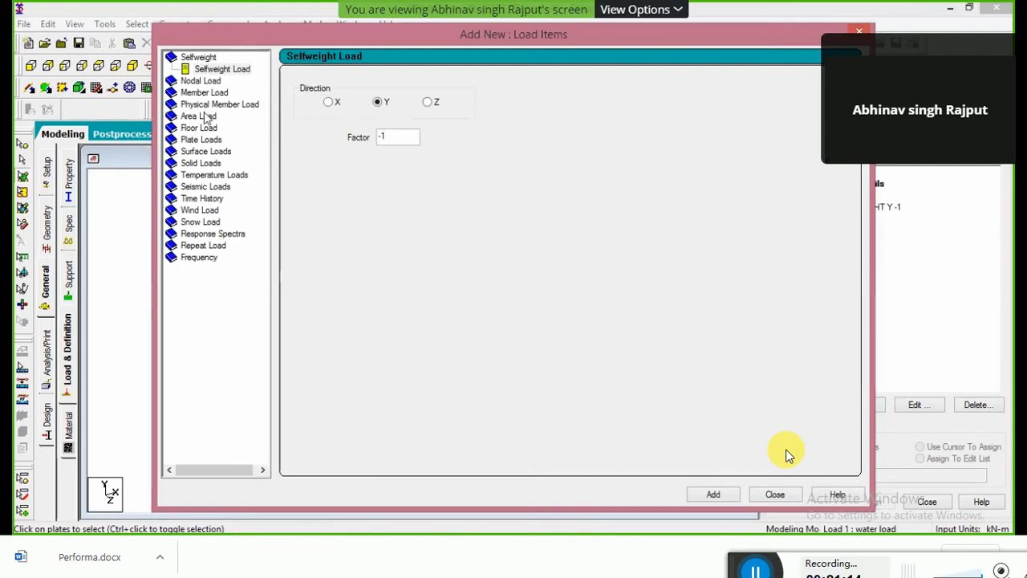
{"action": "left_click", "coordinate": [207, 141]}
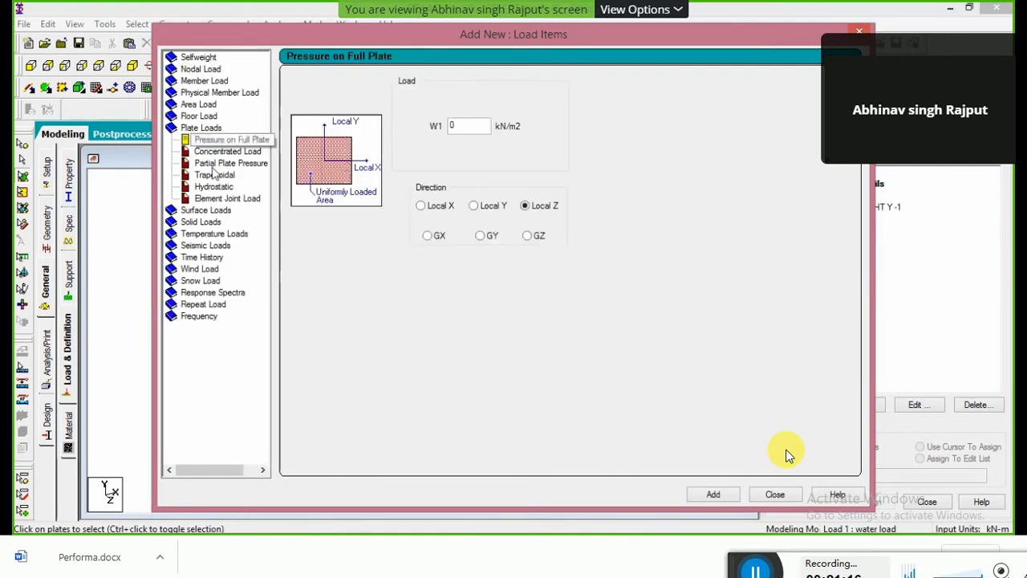
{"action": "left_click", "coordinate": [215, 187]}
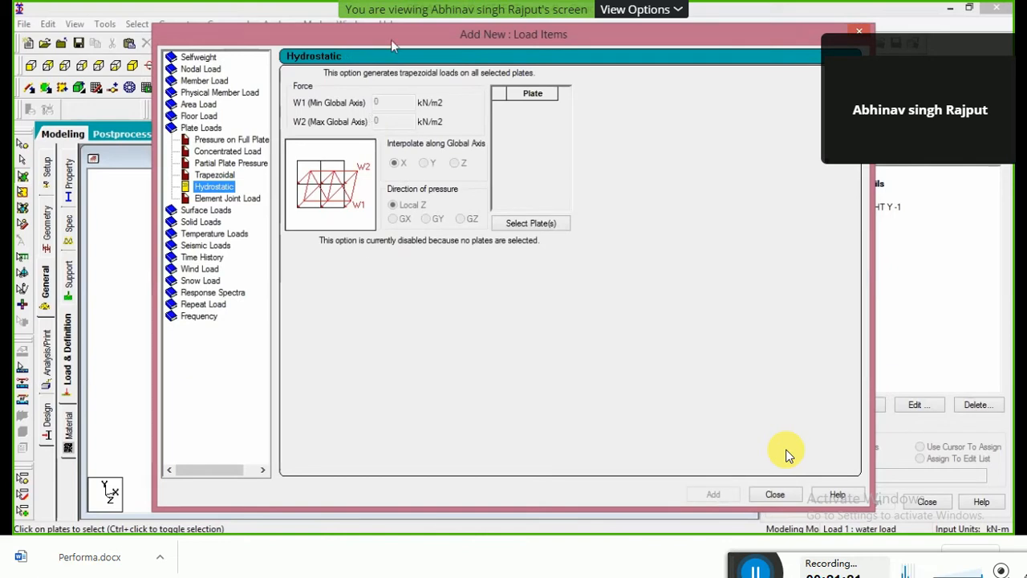
{"action": "left_click_drag", "start_coordinate": [393, 37], "coordinate": [385, 435]}
{"action": "left_click", "coordinate": [30, 67]}
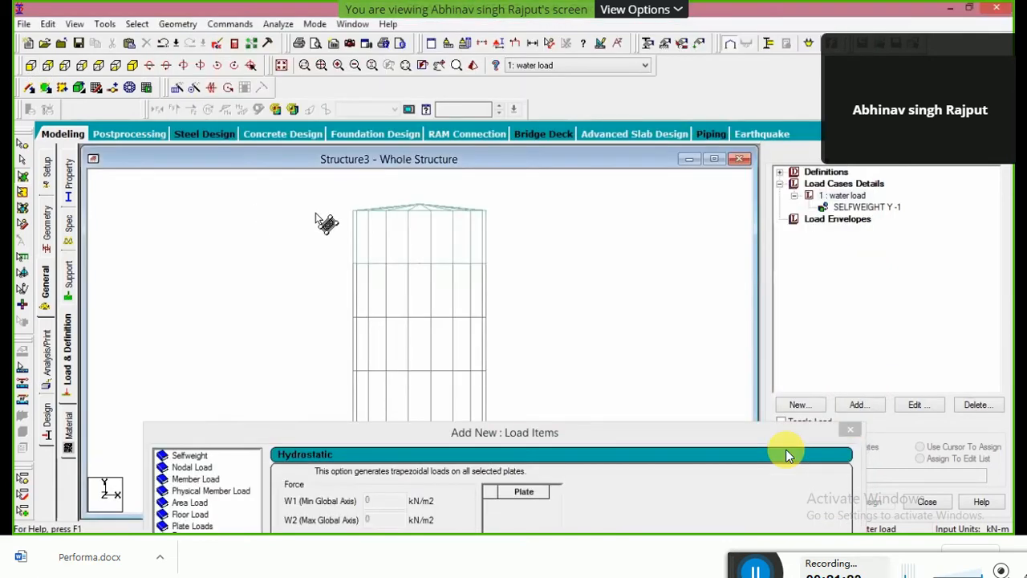
{"action": "left_click_drag", "start_coordinate": [347, 232], "coordinate": [513, 248]}
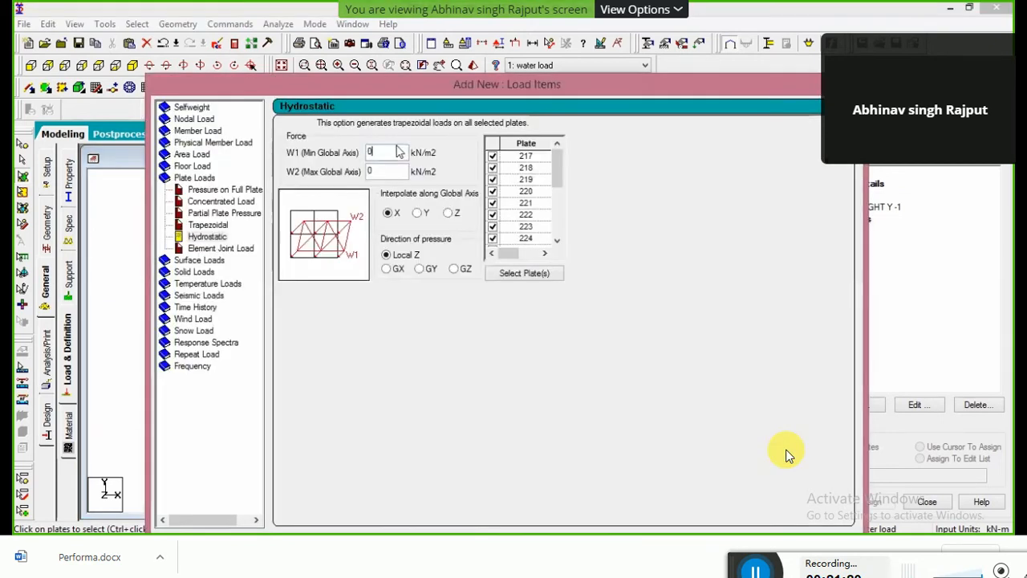
Add the hydrostatic load to the wall plates with W1 -40 and W2 -20 kN/m2, interpolated along Z and directed along GY.
{"action": "left_click_drag", "start_coordinate": [501, 432], "coordinate": [504, 84]}
{"action": "type", "text": "-40"}
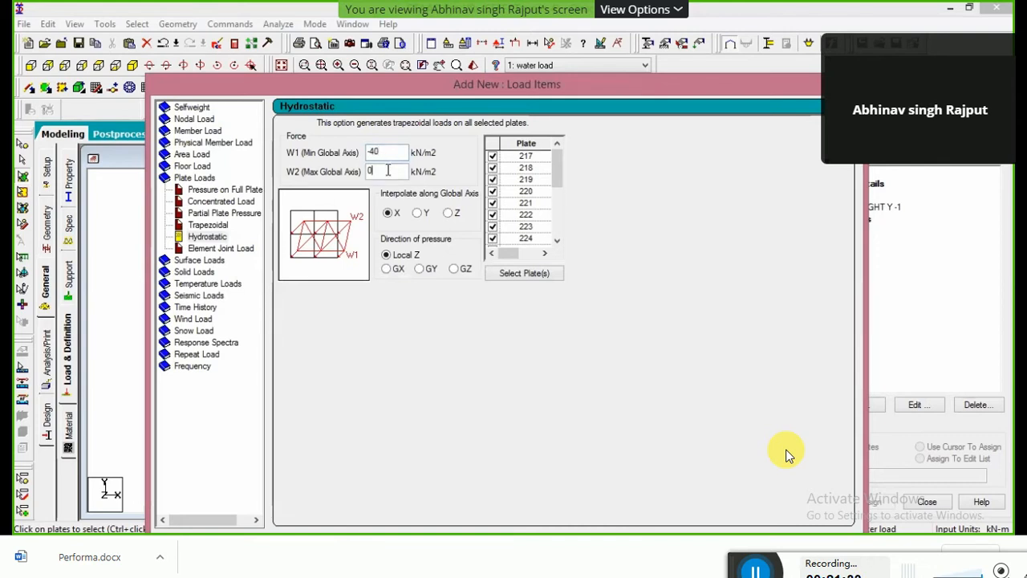
{"action": "key", "text": "BackSpace"}
{"action": "type", "text": "-20"}
{"action": "left_click", "coordinate": [420, 269]}
{"action": "left_click", "coordinate": [457, 214]}
{"action": "left_click_drag", "start_coordinate": [526, 88], "coordinate": [524, 44]}
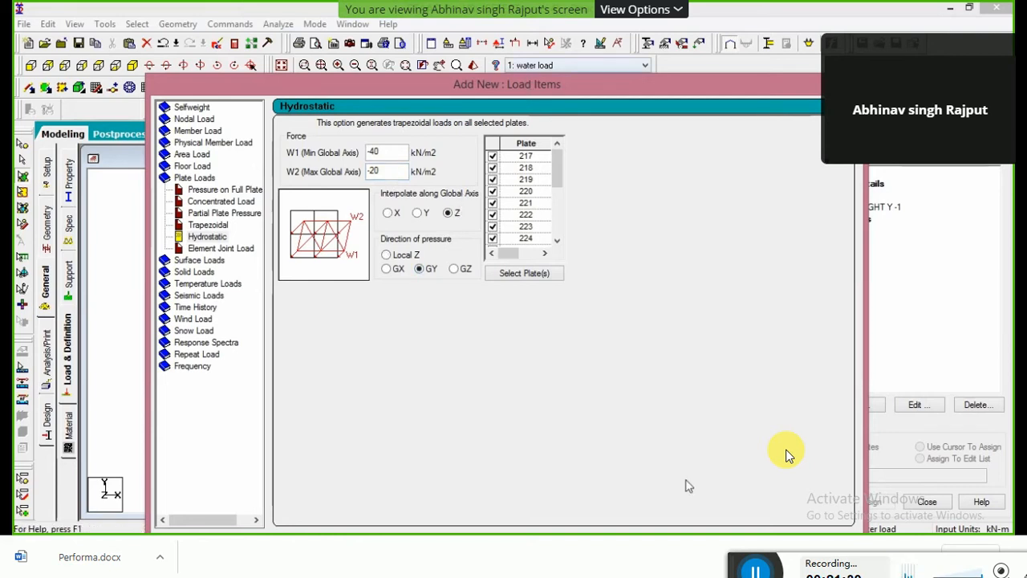
{"action": "left_click", "coordinate": [766, 501]}
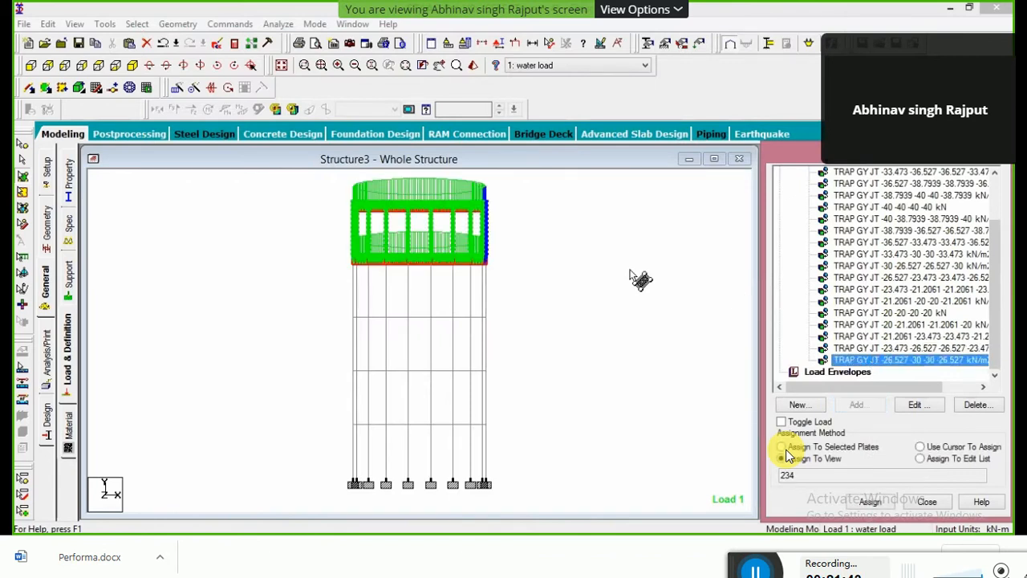
Examine the generated wall loads in the isometric view, highlighting the uniform -40 trapezoidal load and checking the load list.
{"action": "left_click", "coordinate": [132, 65]}
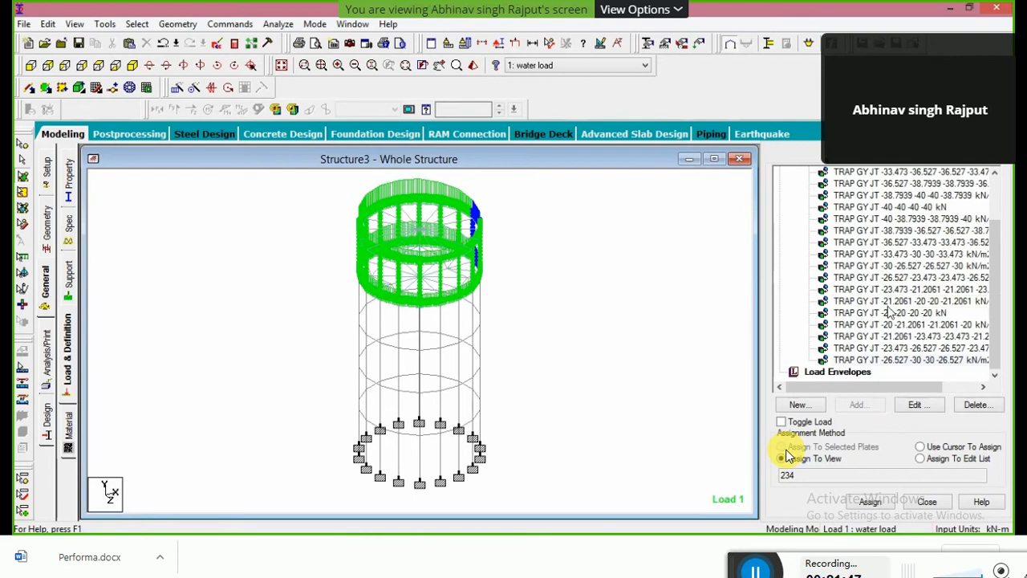
{"action": "left_click", "coordinate": [909, 207]}
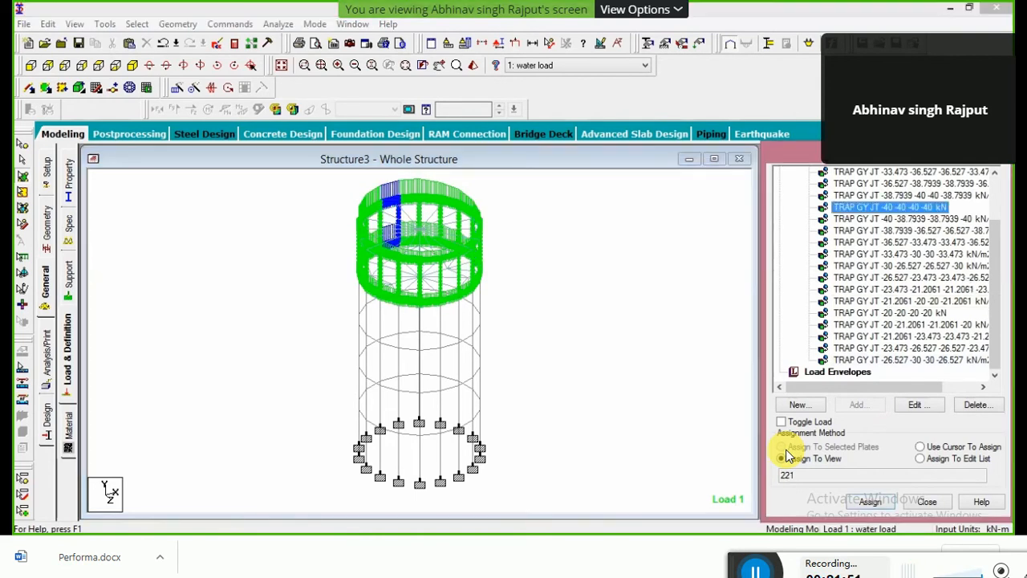
{"action": "left_click_drag", "start_coordinate": [996, 265], "coordinate": [997, 239]}
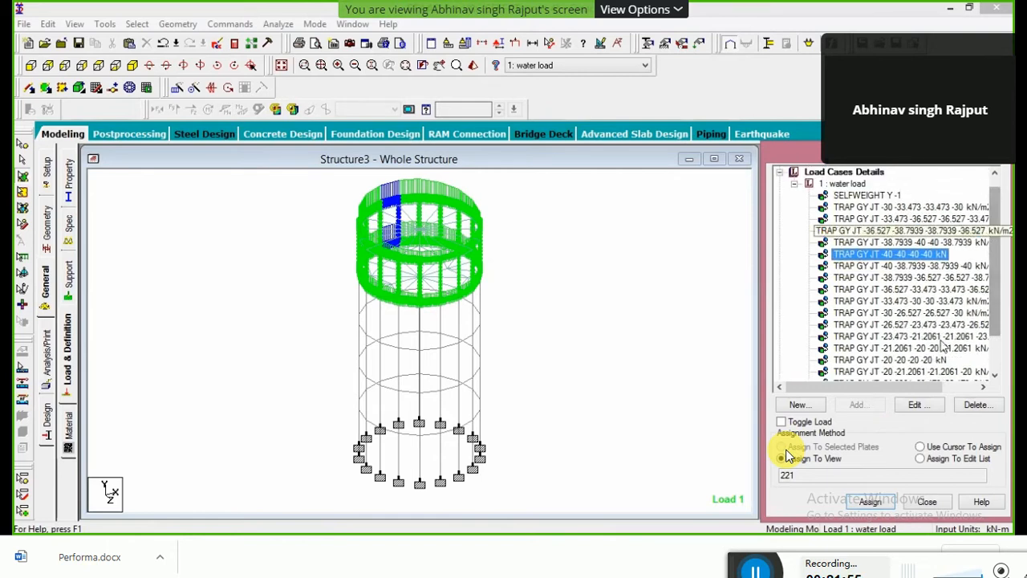
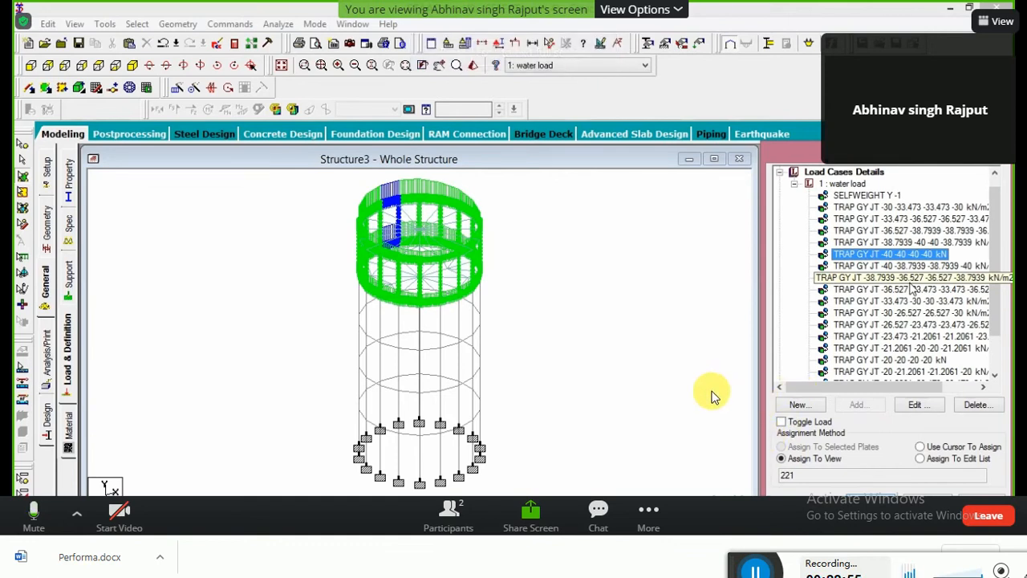
Start another hydrostatic plate load in the water load case for the conical roof plates, declining the auto save.
{"action": "left_click", "coordinate": [842, 184]}
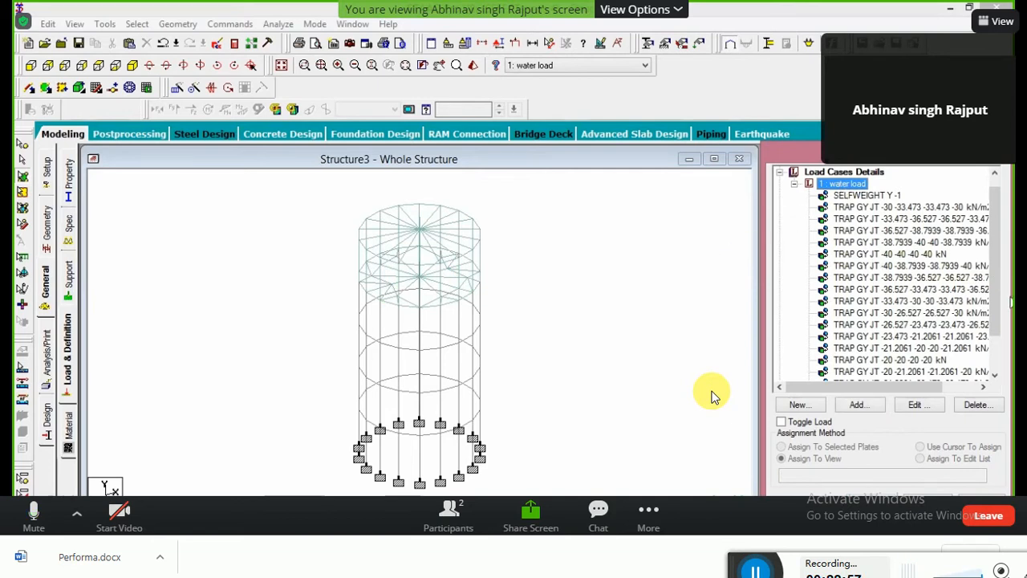
{"action": "left_click_drag", "start_coordinate": [1006, 321], "coordinate": [1001, 359]}
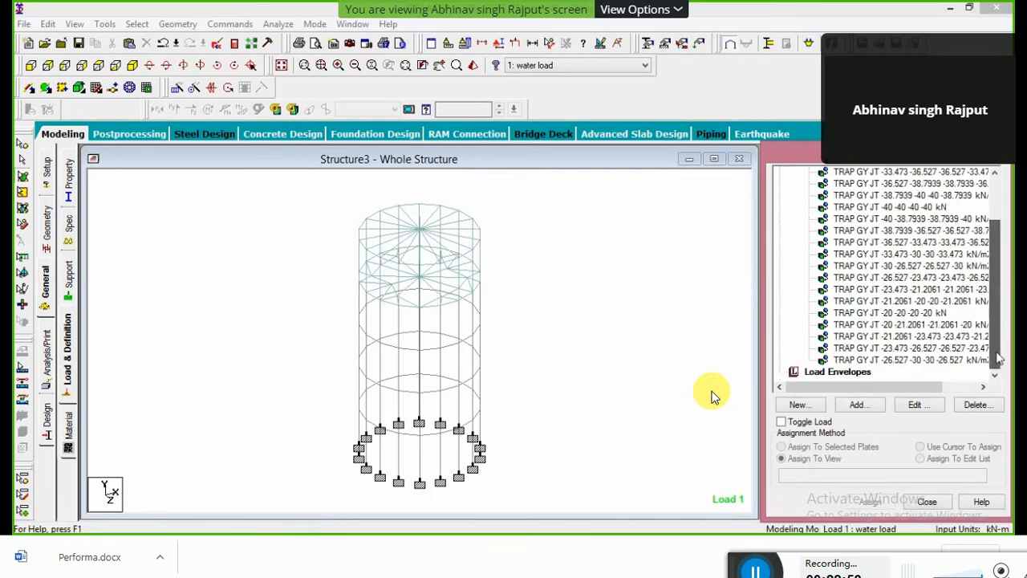
{"action": "left_click", "coordinate": [858, 407]}
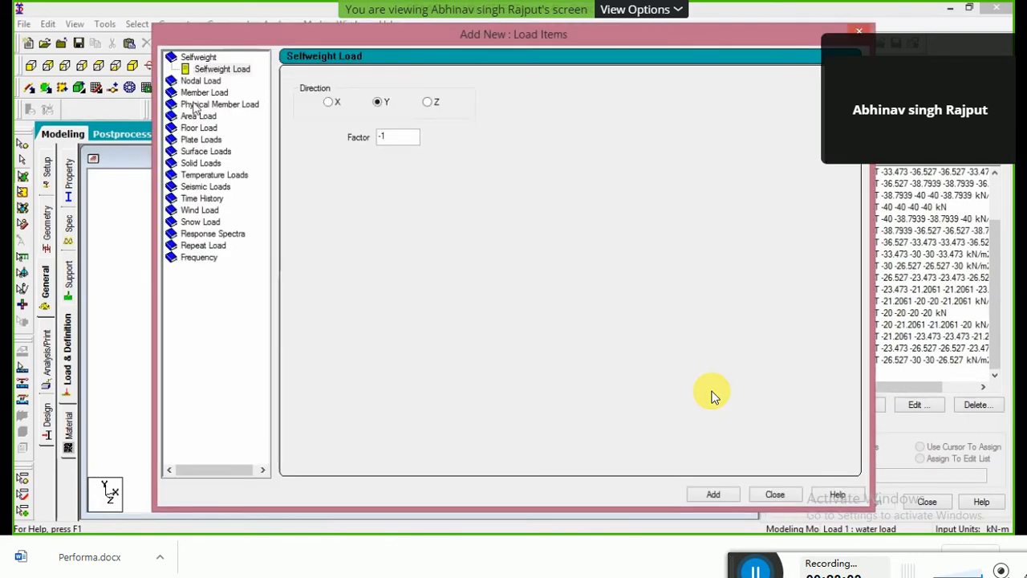
{"action": "left_click", "coordinate": [195, 93]}
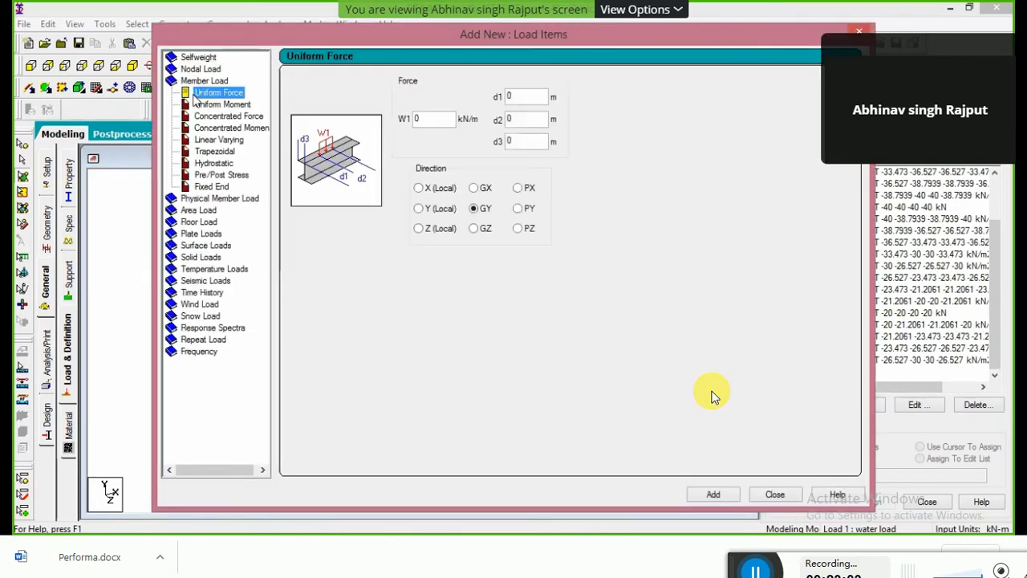
{"action": "left_click", "coordinate": [202, 234]}
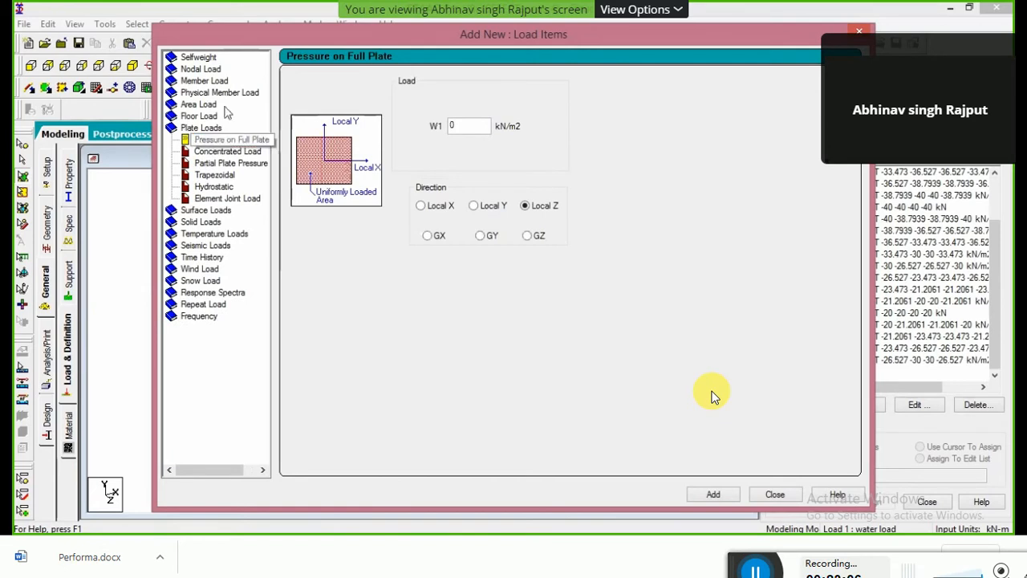
{"action": "left_click", "coordinate": [212, 186]}
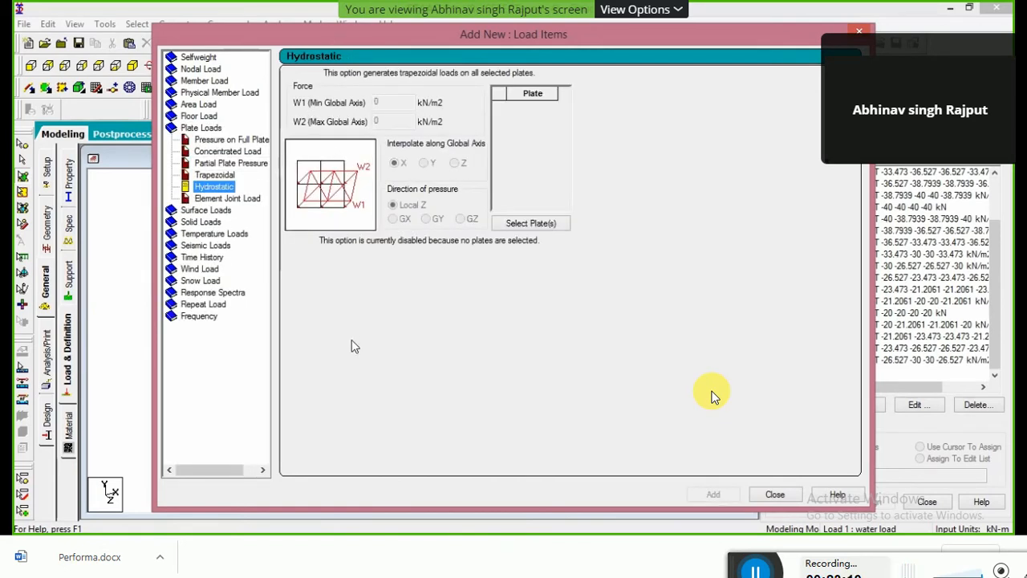
{"action": "left_click_drag", "start_coordinate": [328, 36], "coordinate": [351, 340]}
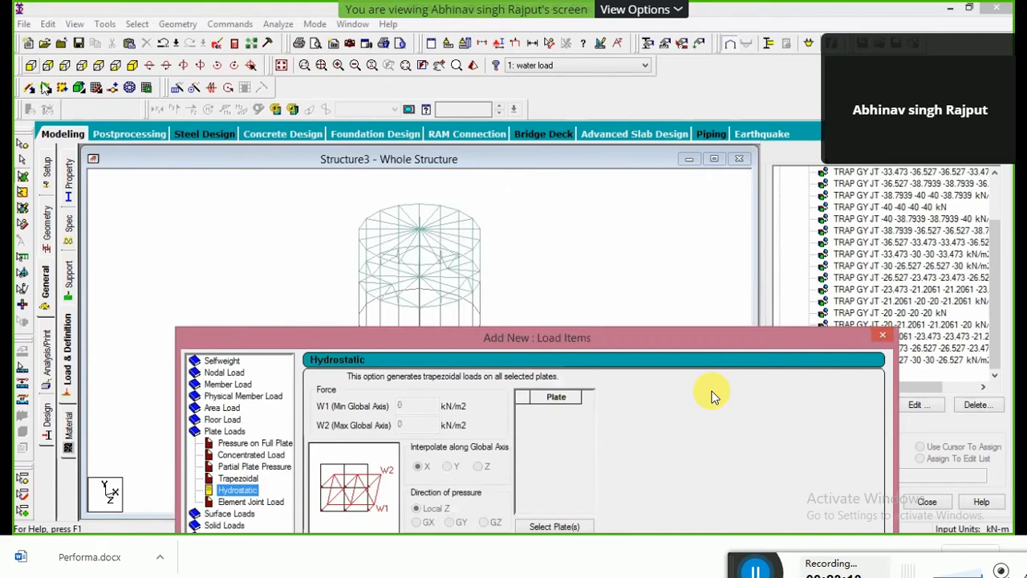
{"action": "left_click", "coordinate": [33, 69]}
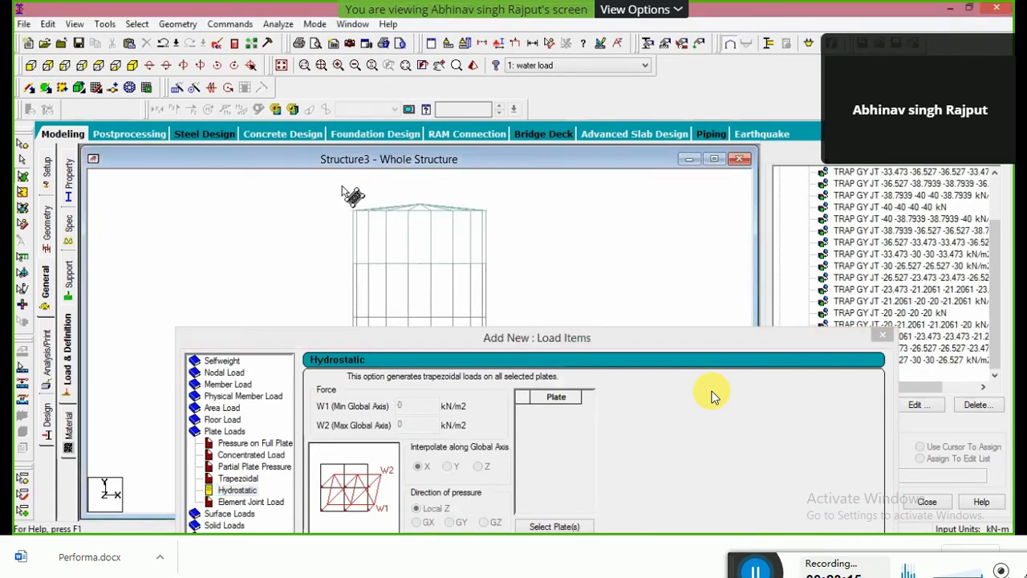
{"action": "left_click_drag", "start_coordinate": [342, 187], "coordinate": [509, 211]}
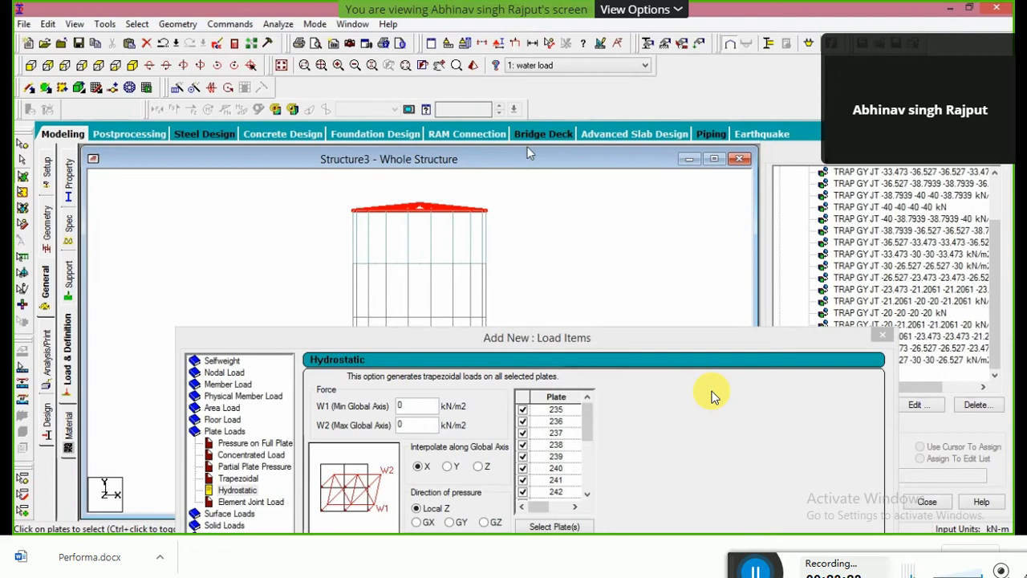
{"action": "left_click_drag", "start_coordinate": [517, 339], "coordinate": [527, 148]}
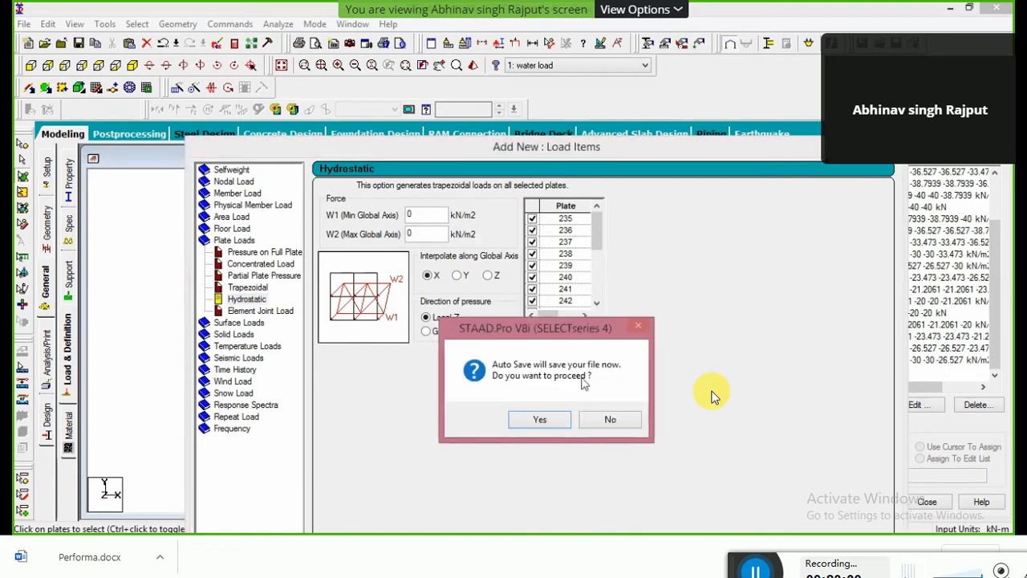
{"action": "left_click", "coordinate": [611, 419]}
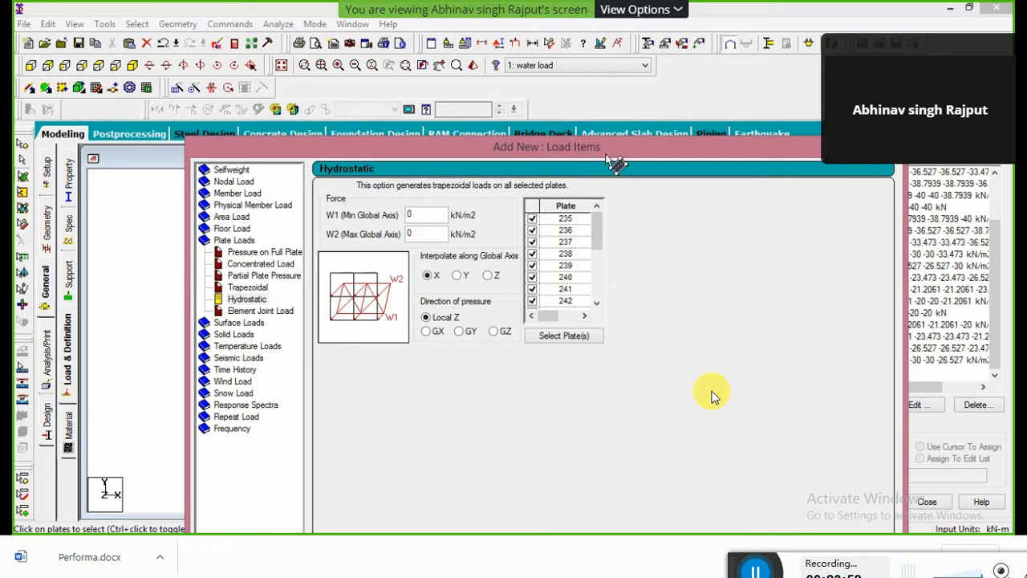
{"action": "left_click_drag", "start_coordinate": [605, 154], "coordinate": [596, 450]}
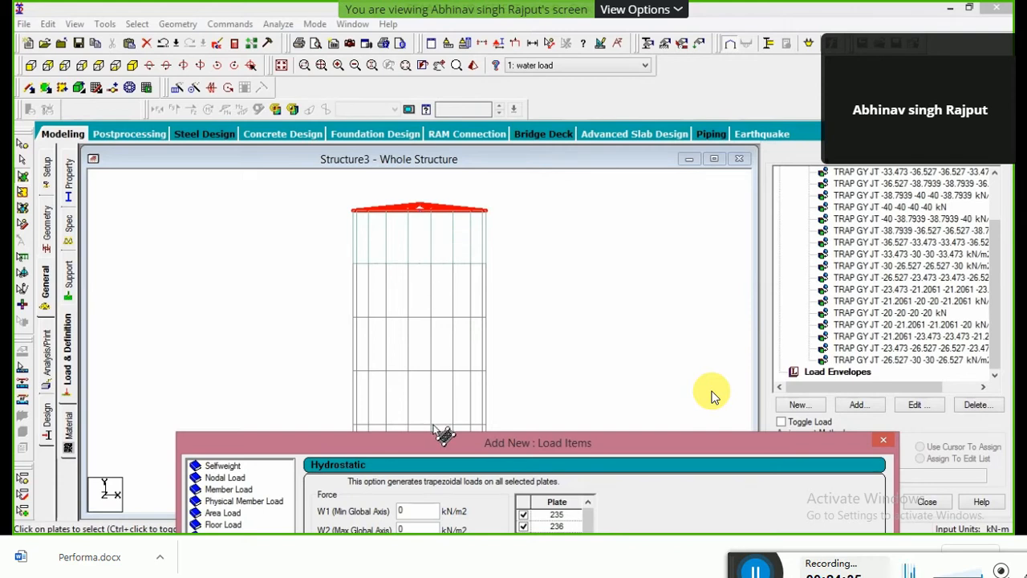
Add the roof's hydrostatic load with W1 and W2 at -2 kN/m2, interpolated along Z and directed along GY, and clear the plate selection.
{"action": "left_click_drag", "start_coordinate": [420, 443], "coordinate": [423, 197]}
{"action": "left_click", "coordinate": [418, 266]}
{"action": "key", "text": "BackSpace"}
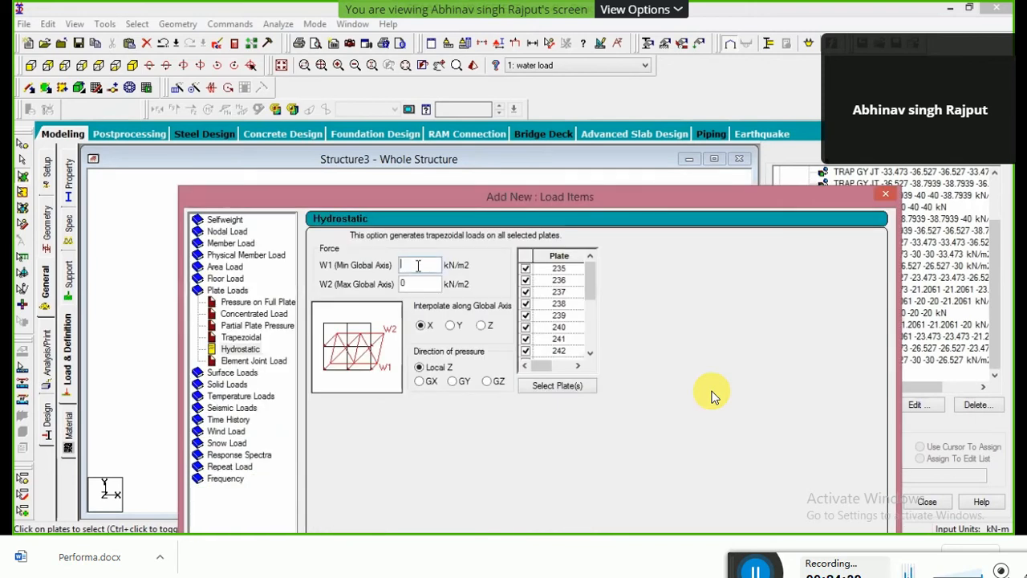
{"action": "type", "text": "-2"}
{"action": "key", "text": "Tab"}
{"action": "type", "text": "-2"}
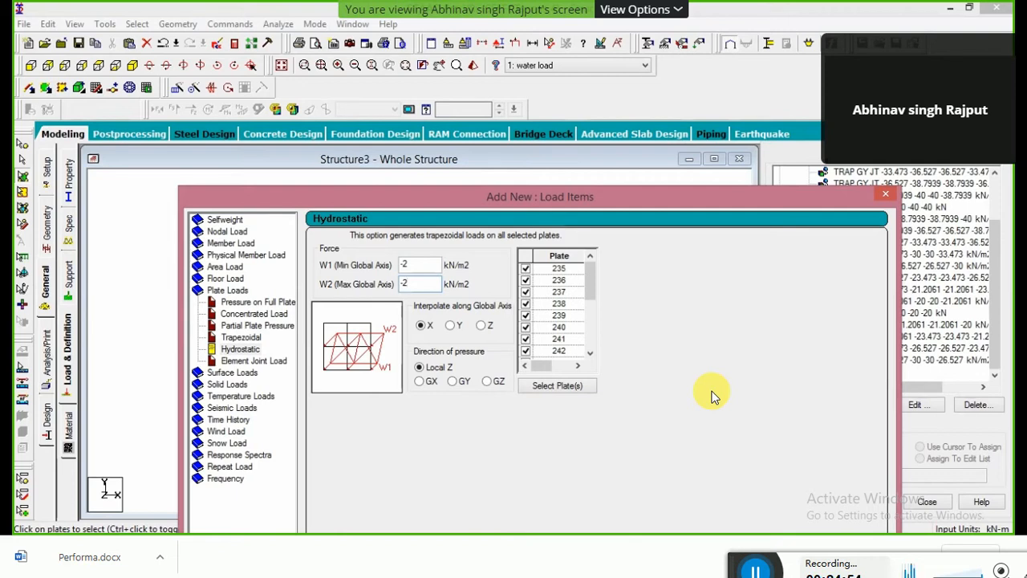
{"action": "left_click", "coordinate": [469, 379]}
{"action": "left_click", "coordinate": [484, 327]}
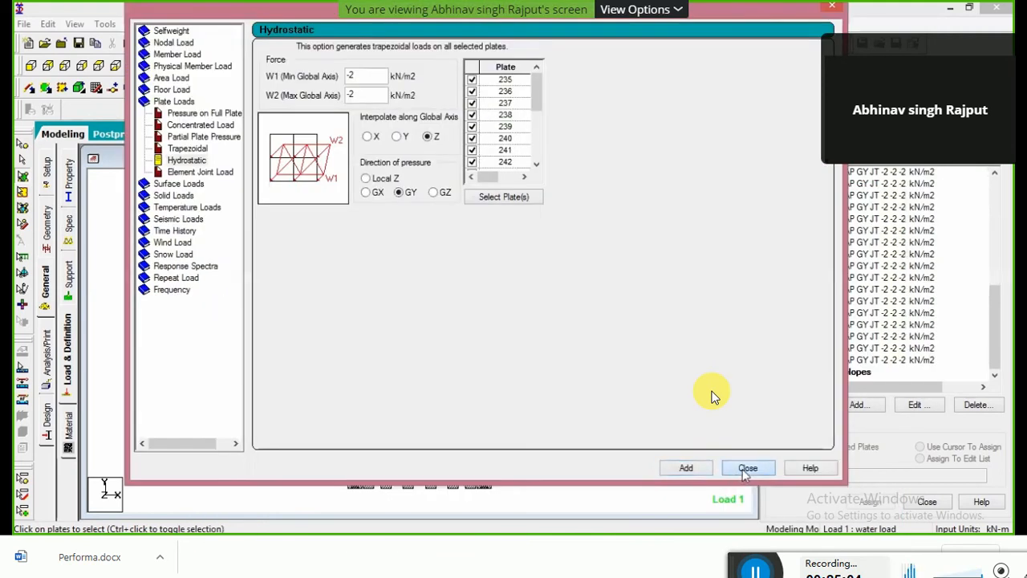
{"action": "left_click", "coordinate": [742, 469]}
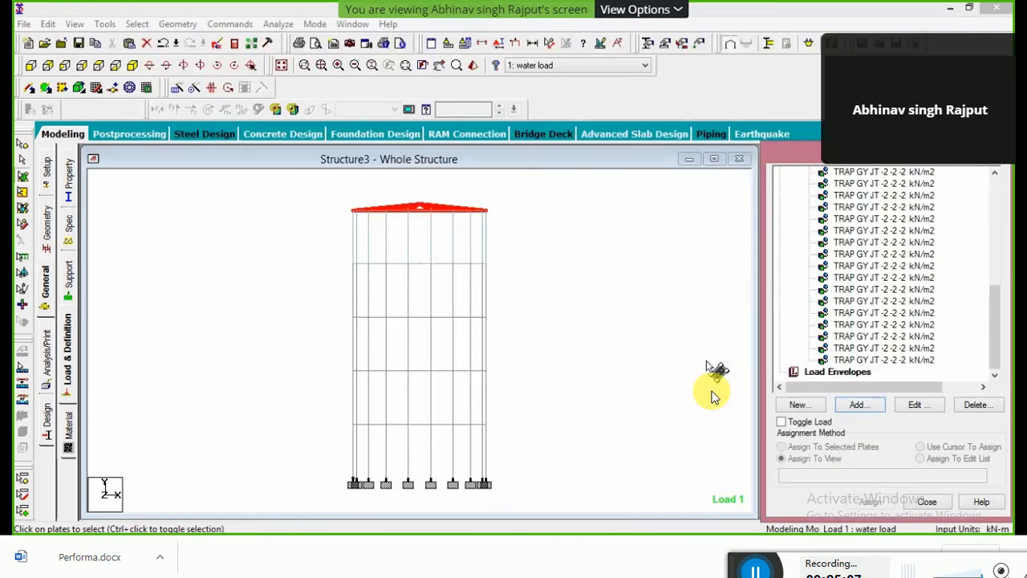
{"action": "left_click", "coordinate": [680, 371]}
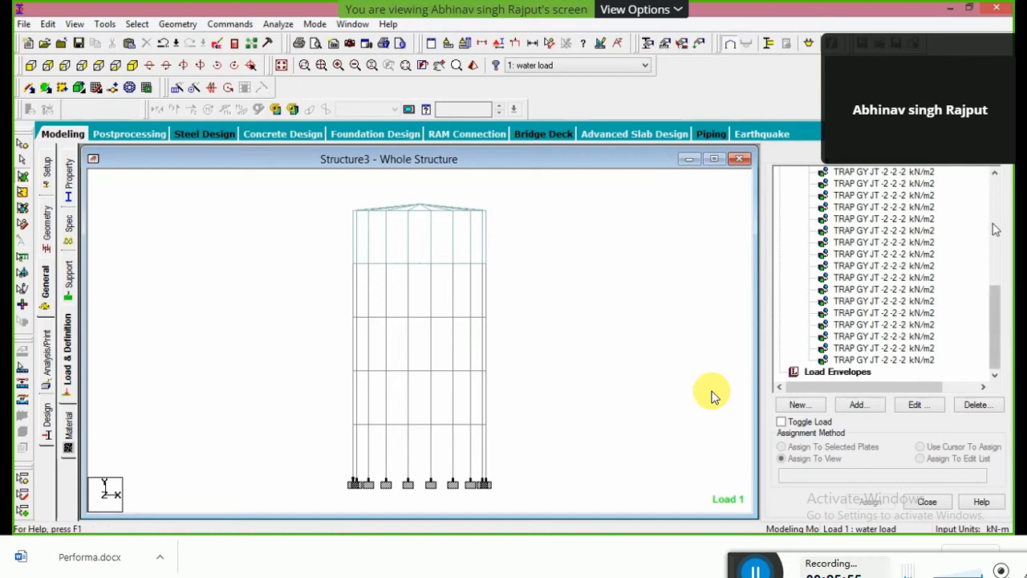
Start a full-plate pressure load in the water load case and select the plates of the tank floor.
{"action": "scroll", "coordinate": [995, 232], "scroll_direction": "up", "scroll_amount": 10}
{"action": "left_click", "coordinate": [843, 196]}
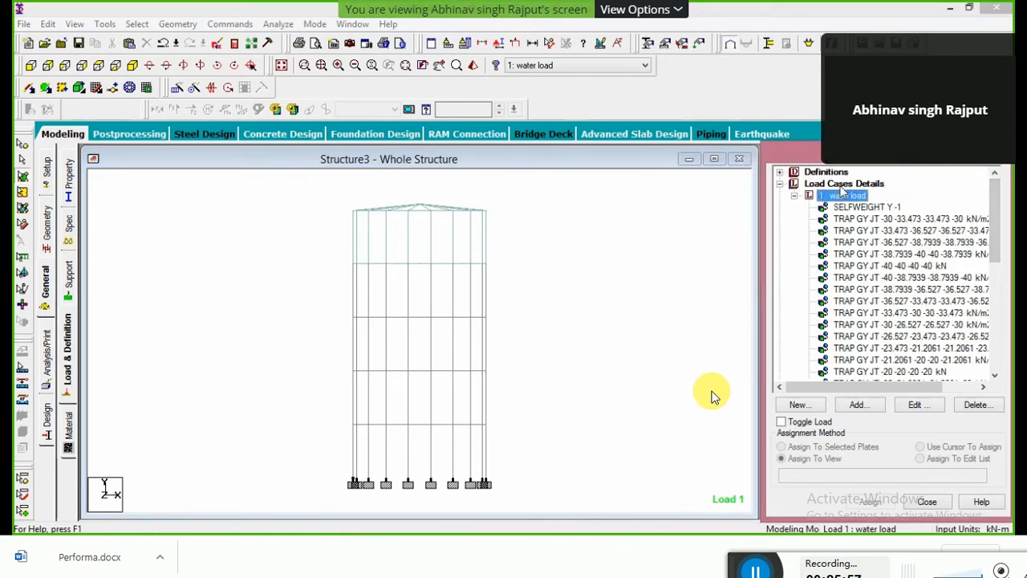
{"action": "left_click", "coordinate": [864, 406]}
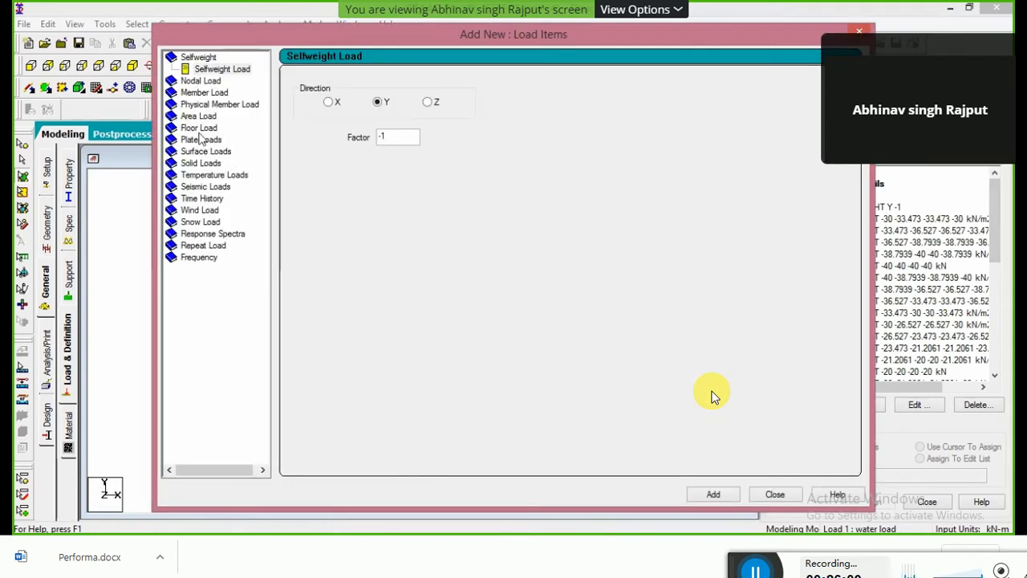
{"action": "left_click", "coordinate": [200, 139]}
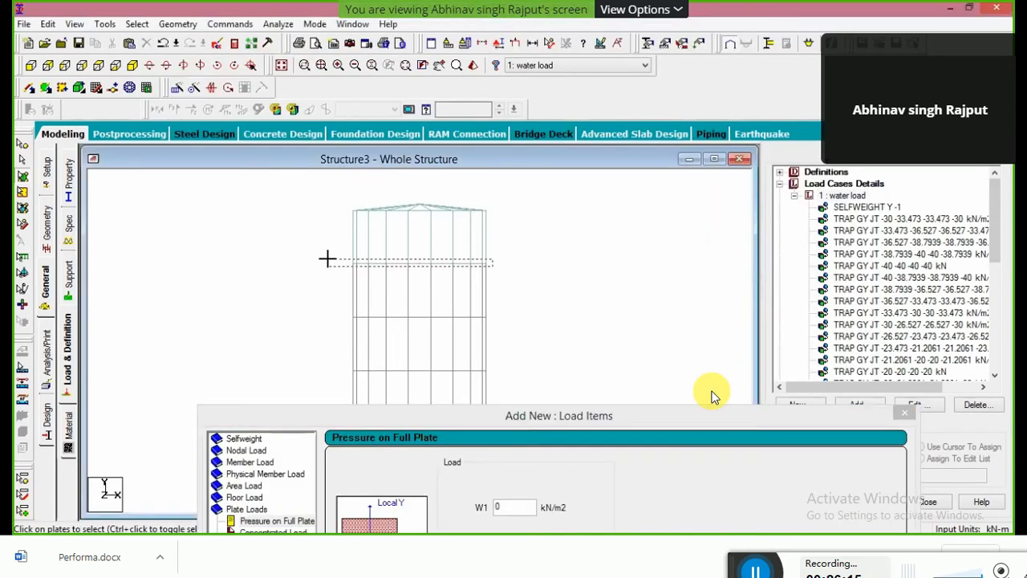
{"action": "left_click", "coordinate": [497, 267]}
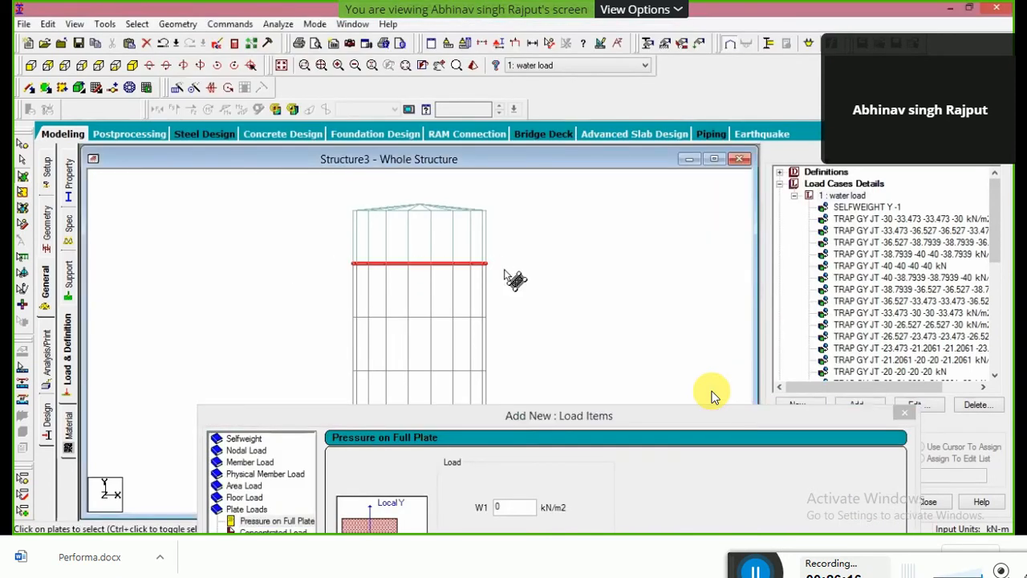
{"action": "left_click", "coordinate": [151, 67]}
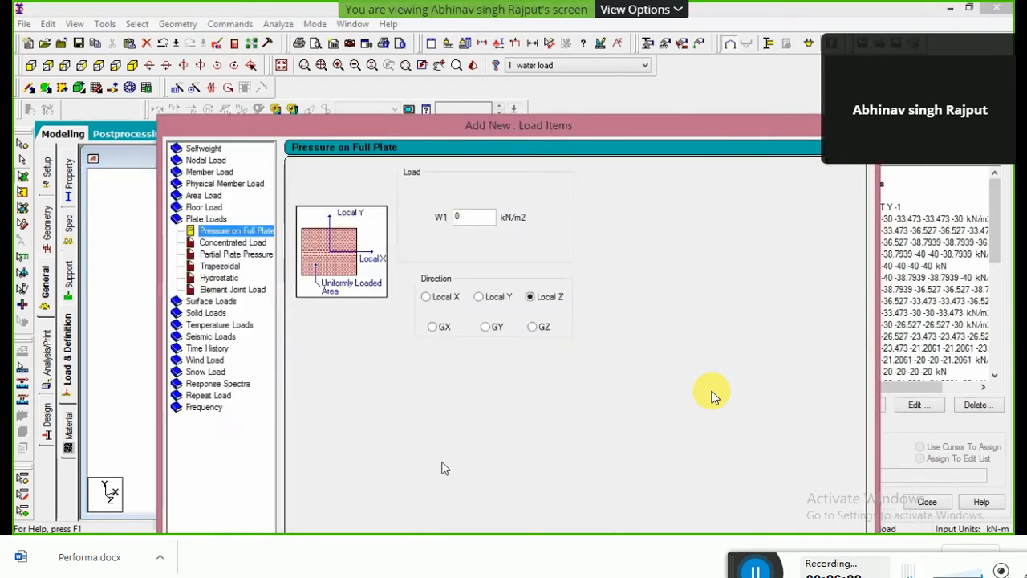
Define the floor pressure load in the GY direction with W1 set to -80 kN/m2.
{"action": "left_click", "coordinate": [489, 329]}
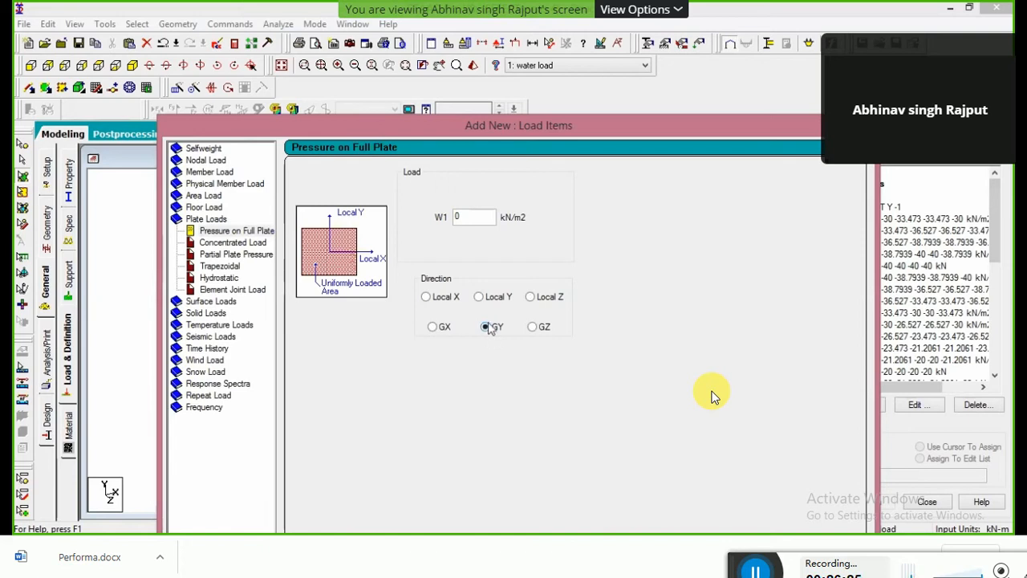
{"action": "double_click", "coordinate": [467, 213]}
{"action": "type", "text": "-5"}
{"action": "type", "text": "0"}
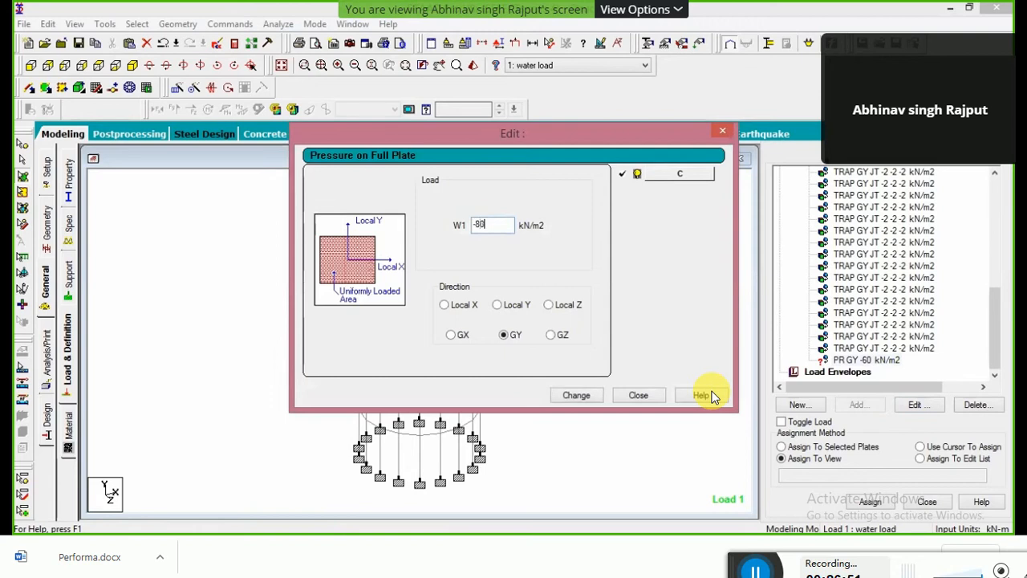
{"action": "left_click", "coordinate": [576, 395]}
{"action": "left_click", "coordinate": [638, 396]}
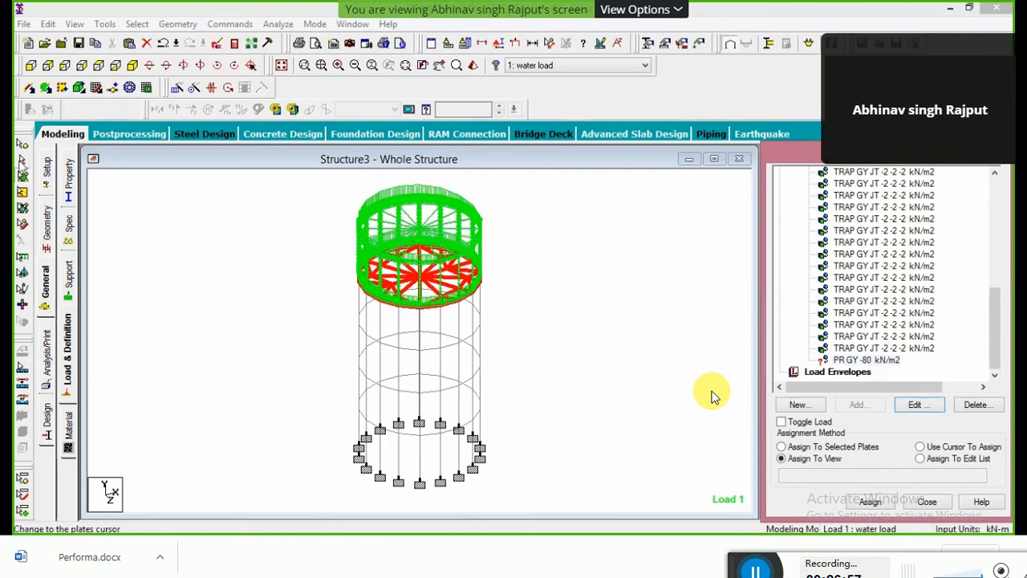
Select the tank floor plates in the front view and assign the GY -80 kN/m2 pressure load to them.
{"action": "left_click", "coordinate": [29, 88]}
{"action": "left_click", "coordinate": [30, 65]}
{"action": "left_click_drag", "start_coordinate": [336, 253], "coordinate": [510, 278]}
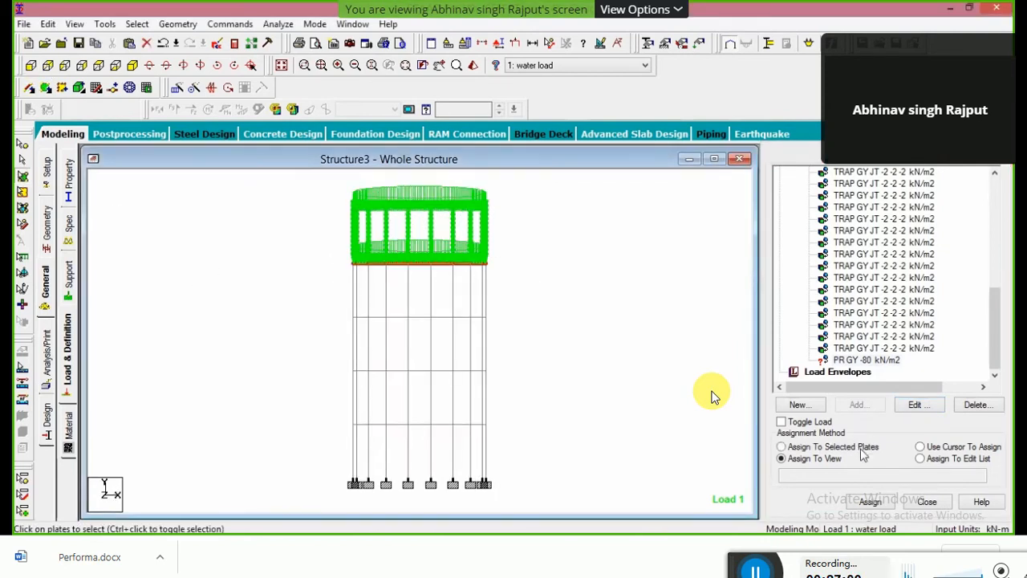
{"action": "left_click", "coordinate": [882, 509]}
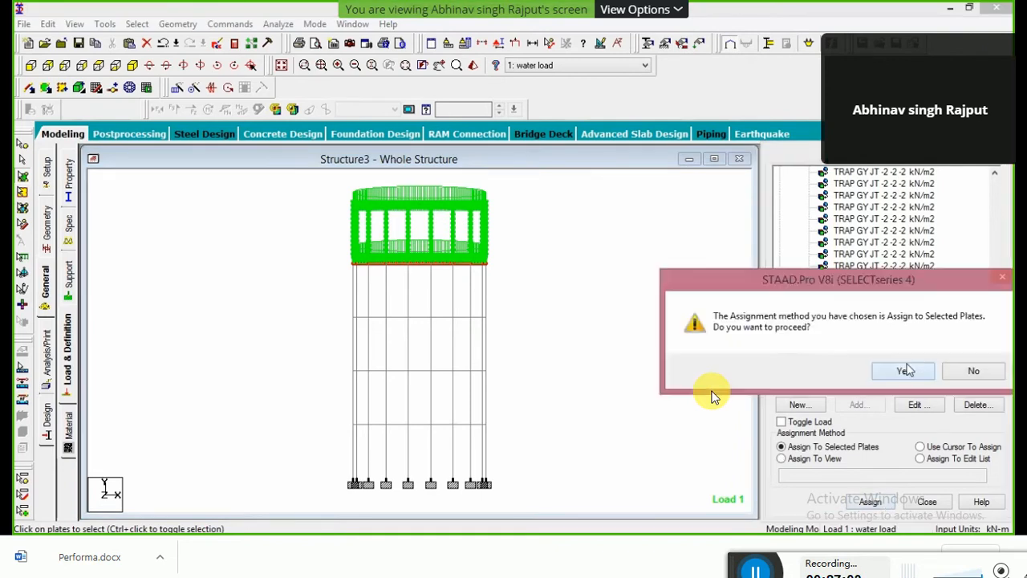
{"action": "left_click", "coordinate": [907, 367]}
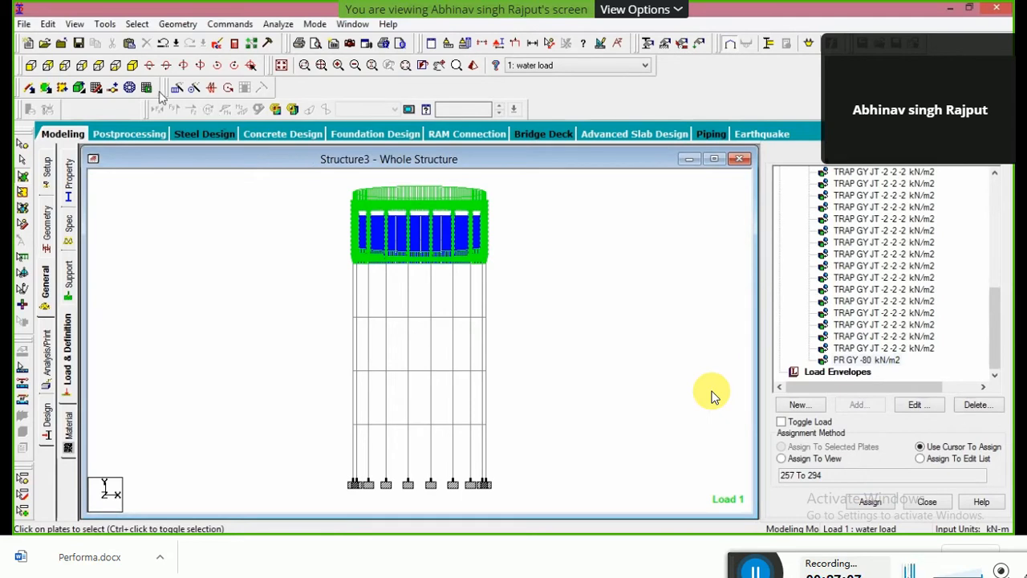
{"action": "left_click", "coordinate": [132, 66]}
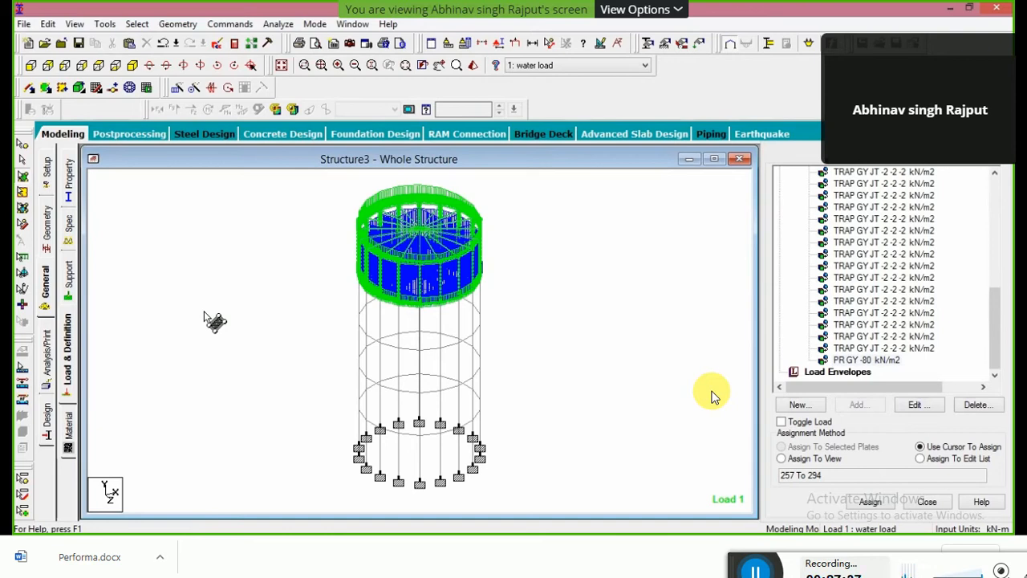
Add a Perform Analysis command with the No Print option and run the analysis.
{"action": "left_click", "coordinate": [409, 261]}
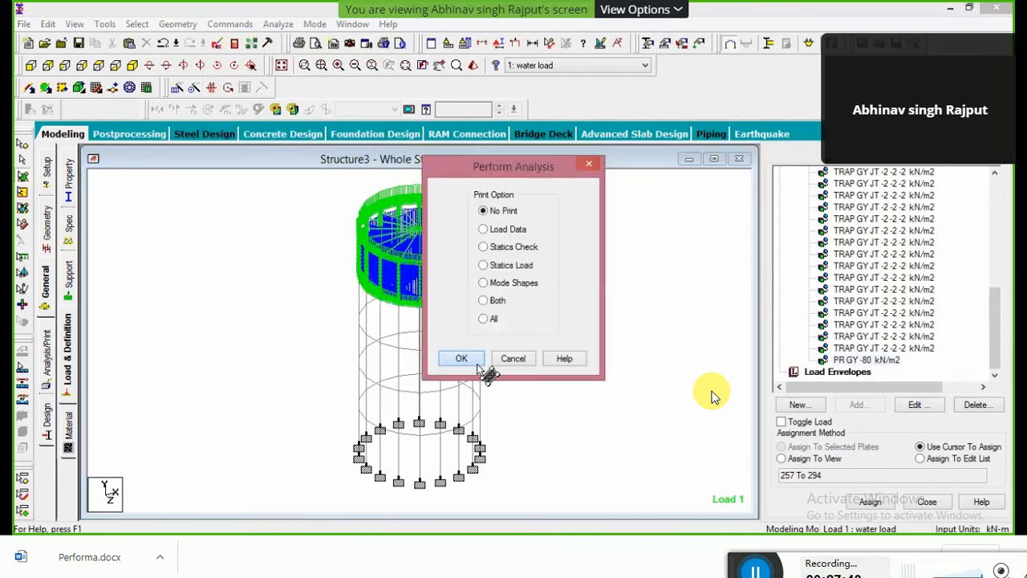
{"action": "left_click", "coordinate": [477, 364]}
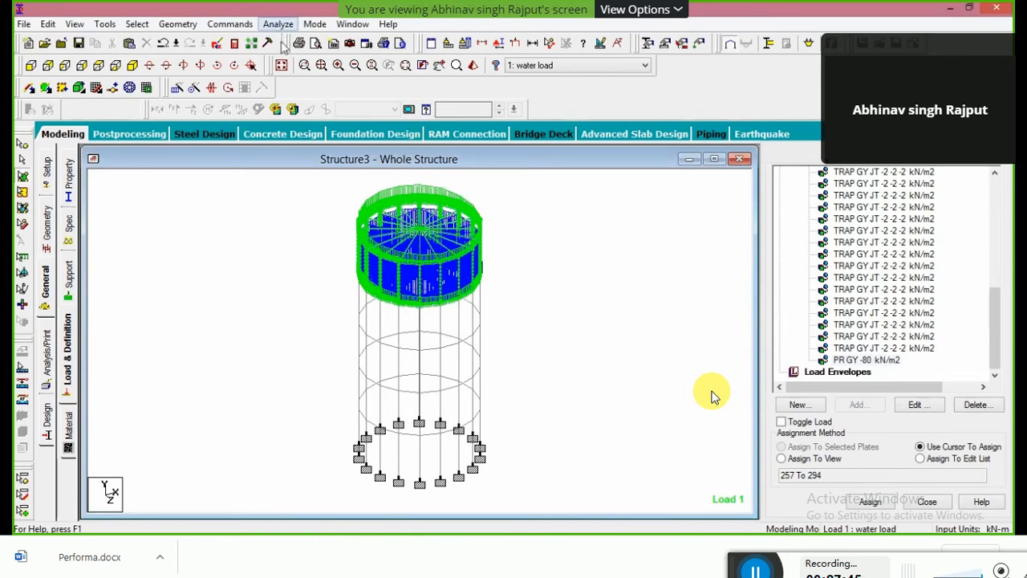
{"action": "left_click", "coordinate": [279, 26]}
{"action": "left_click", "coordinate": [283, 43]}
{"action": "left_click", "coordinate": [422, 297]}
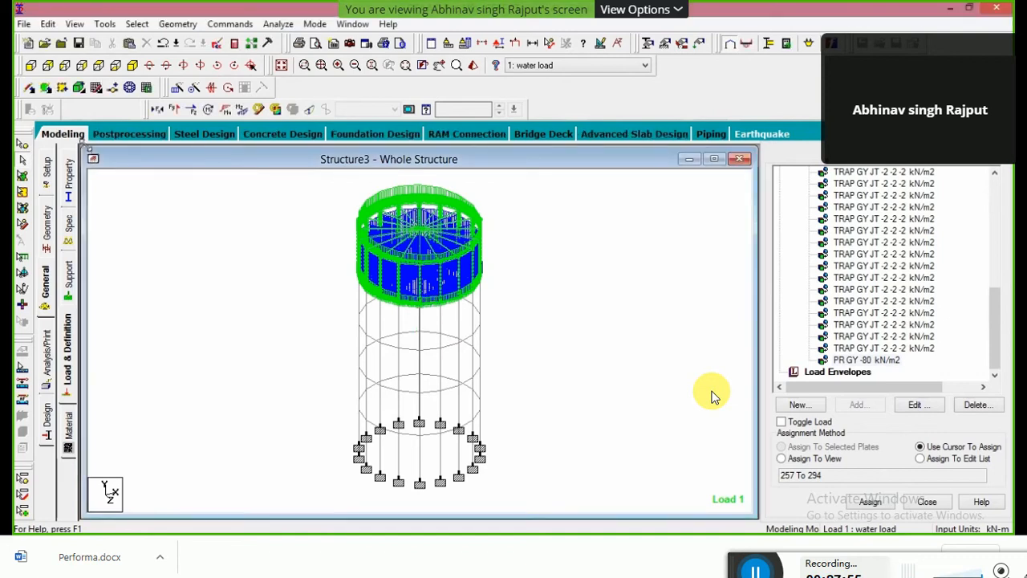
Open the postprocessing results for the water load case and animate the structure's deflection.
{"action": "left_click", "coordinate": [110, 137]}
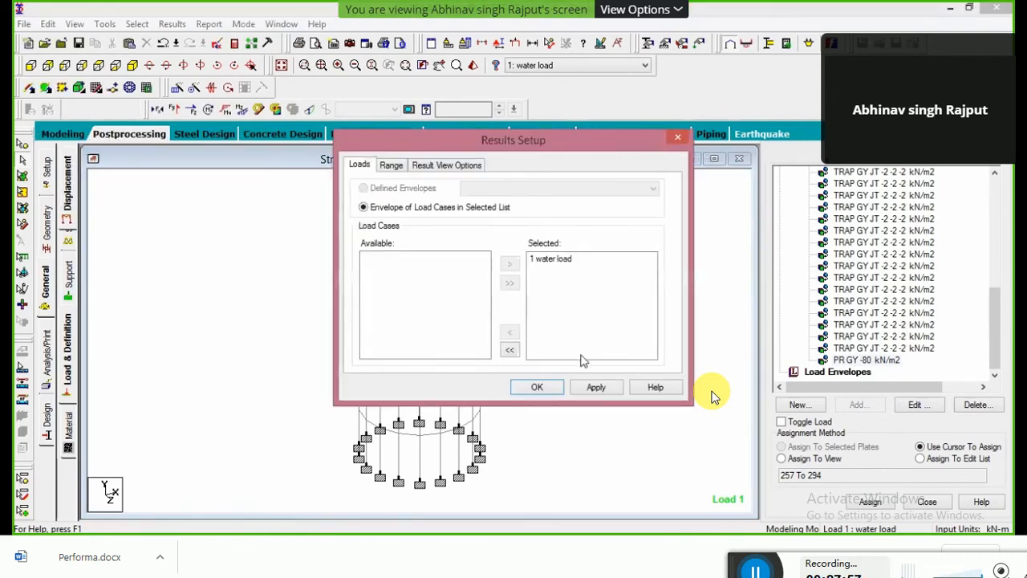
{"action": "left_click", "coordinate": [536, 386]}
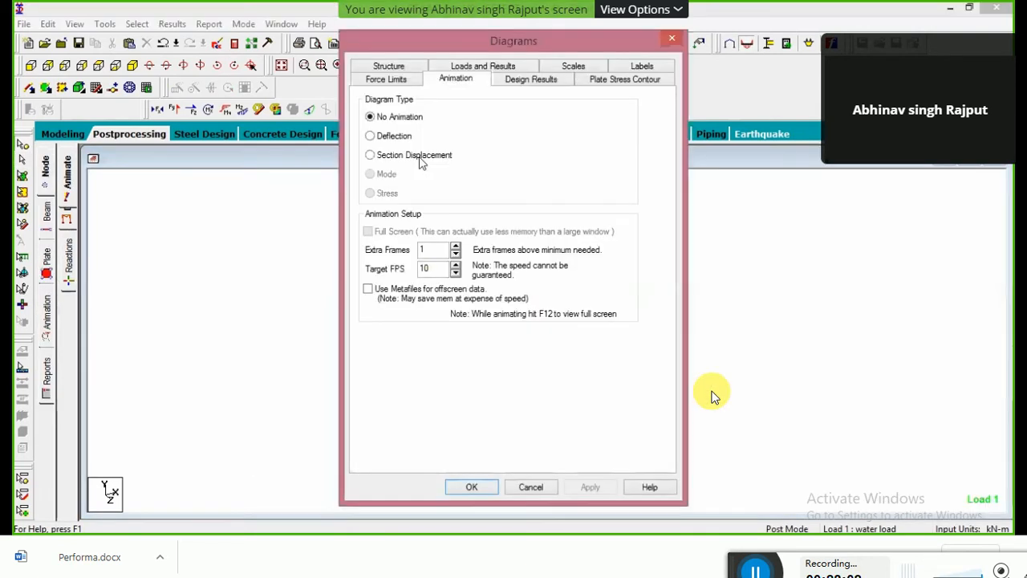
{"action": "left_click", "coordinate": [370, 135]}
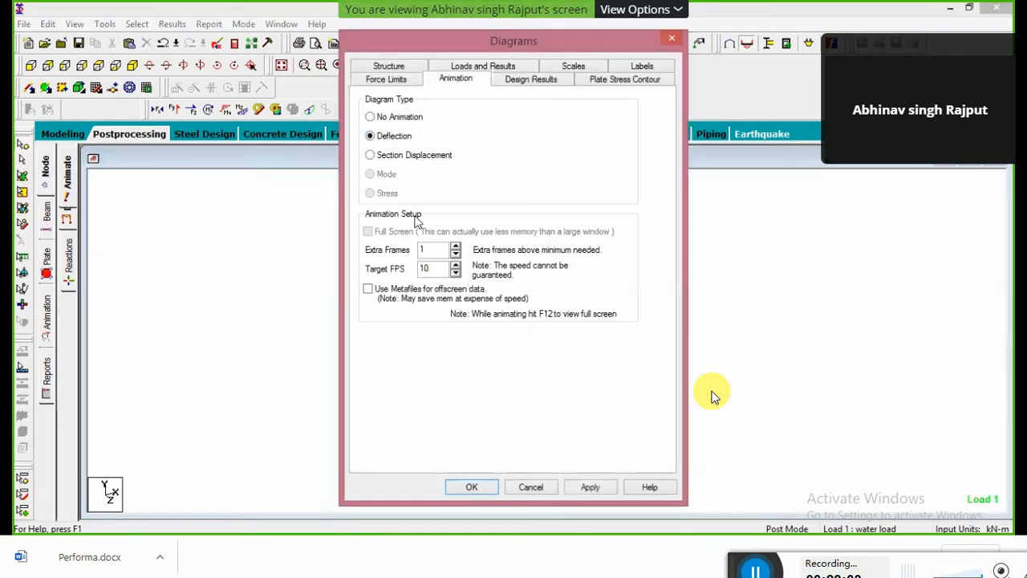
{"action": "left_click", "coordinate": [481, 490]}
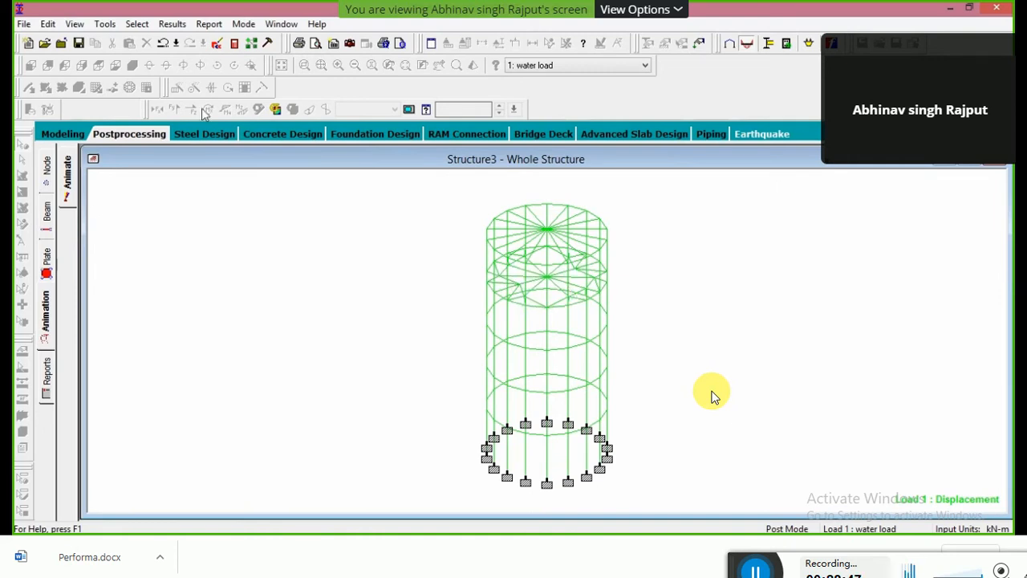
Create a new Space structure file named Structure4 in meters and kilonewtons, overwriting the existing file.
{"action": "left_click", "coordinate": [24, 24]}
{"action": "left_click", "coordinate": [43, 48]}
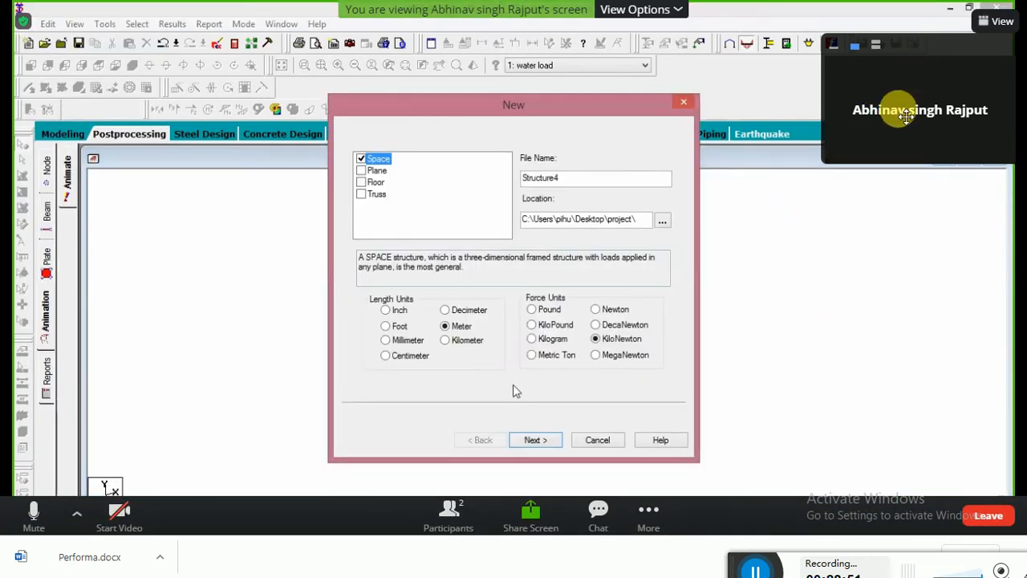
{"action": "left_click", "coordinate": [535, 440]}
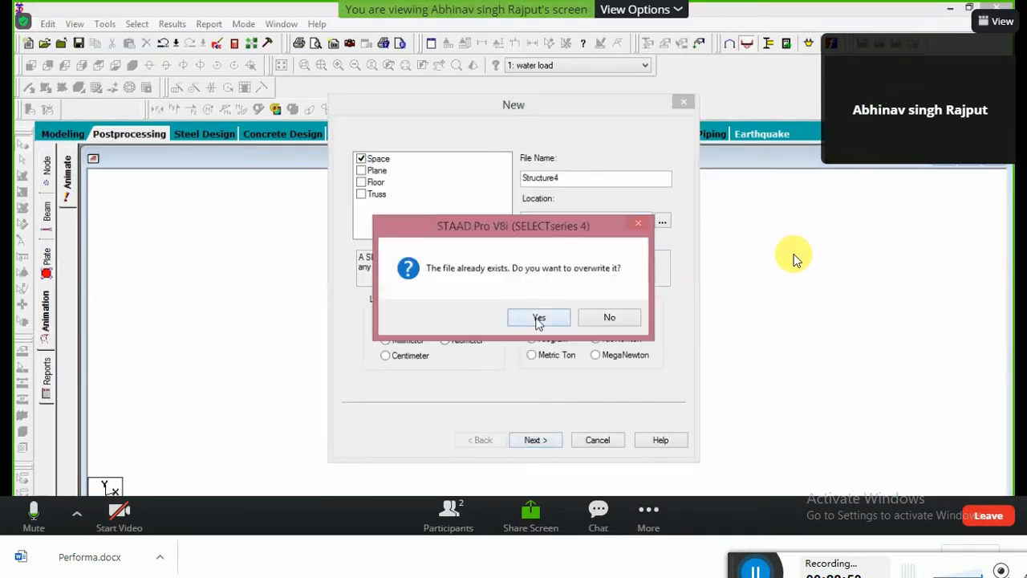
{"action": "left_click", "coordinate": [540, 318]}
{"action": "left_click", "coordinate": [534, 438]}
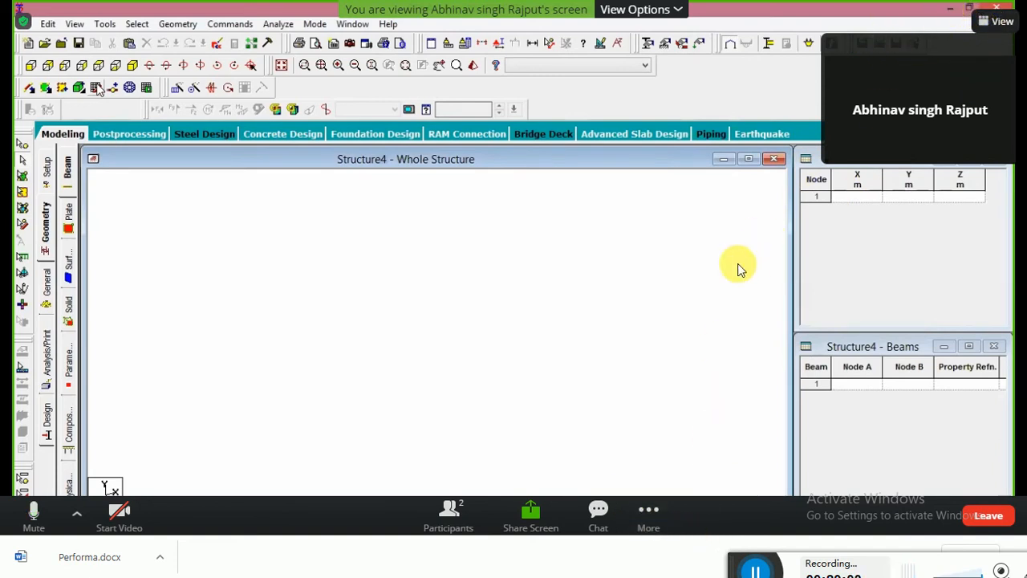
Exit the full-screen meeting view and switch to the local STAAD.Pro window.
{"action": "left_click", "coordinate": [998, 31]}
{"action": "left_click", "coordinate": [960, 86]}
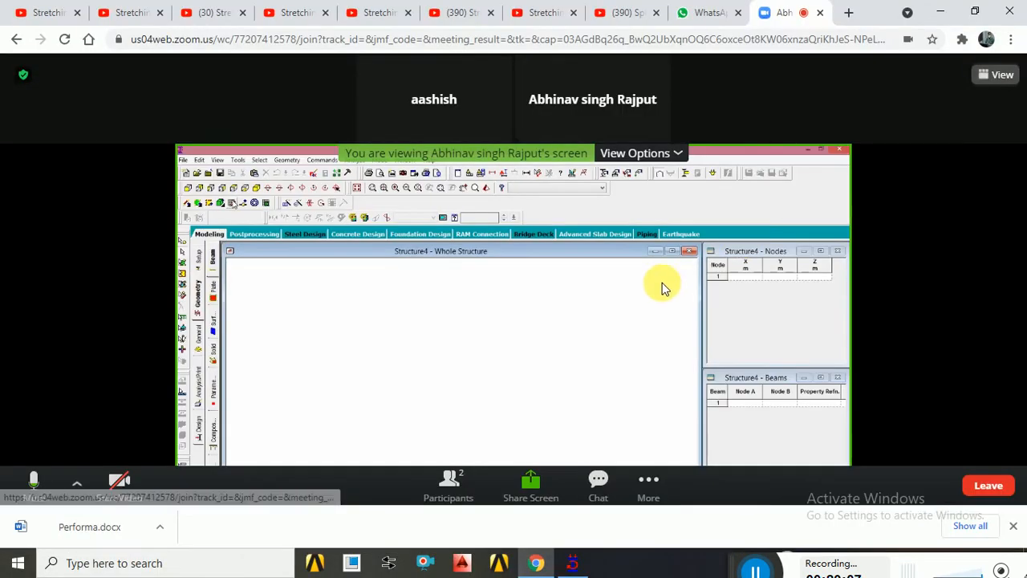
{"action": "left_click", "coordinate": [575, 563]}
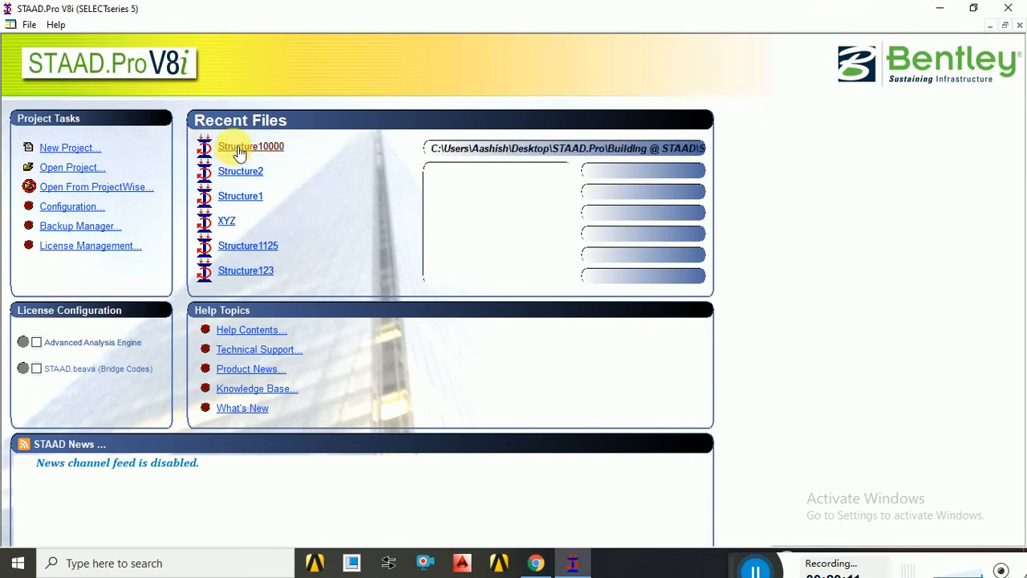
Create a new project named Class-1 in meters and kilonewtons, starting with the Add Beam option.
{"action": "left_click", "coordinate": [68, 147]}
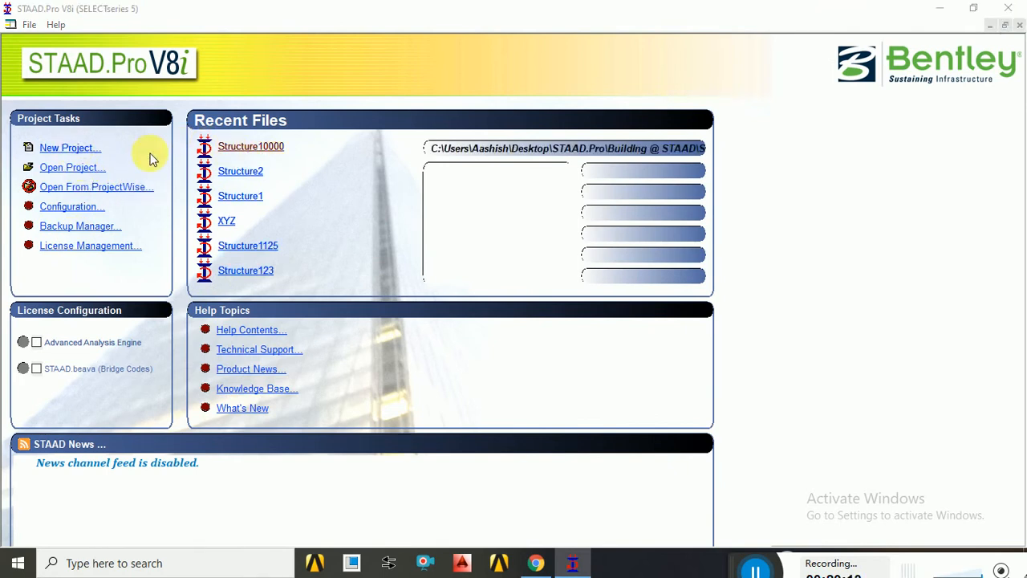
{"action": "double_click", "coordinate": [553, 182]}
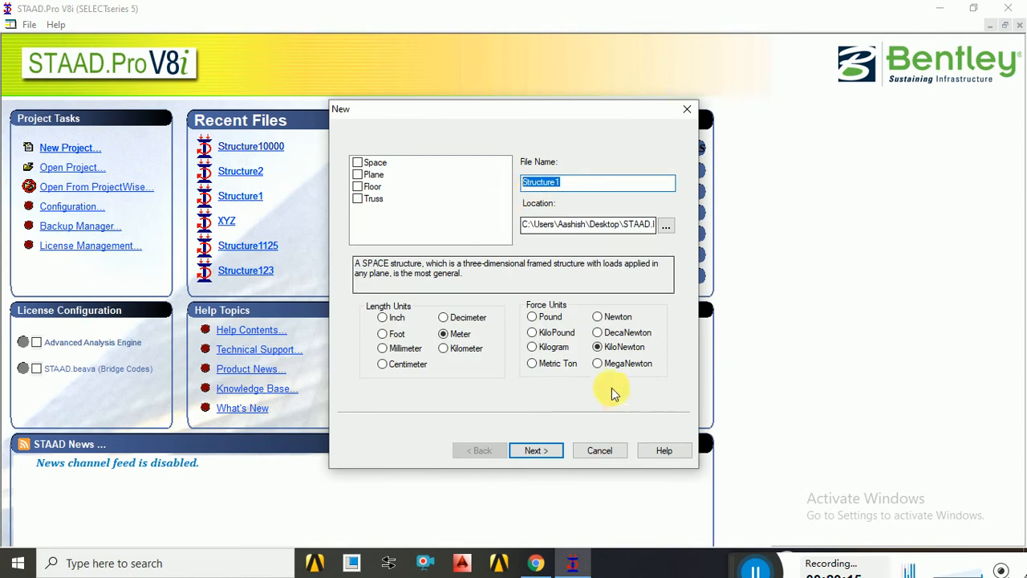
{"action": "type", "text": "Class-1"}
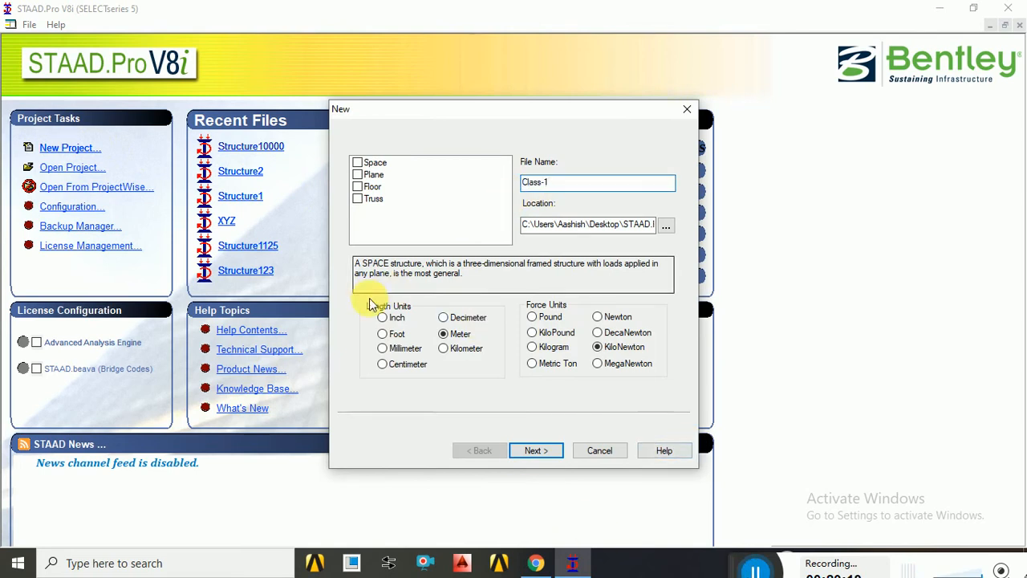
{"action": "left_click", "coordinate": [536, 451]}
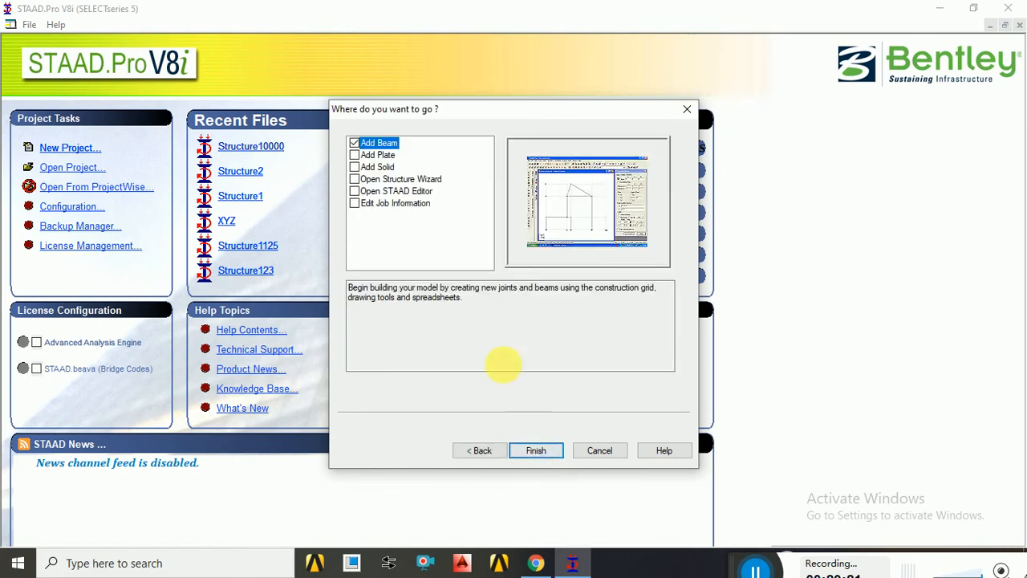
{"action": "left_click", "coordinate": [539, 454]}
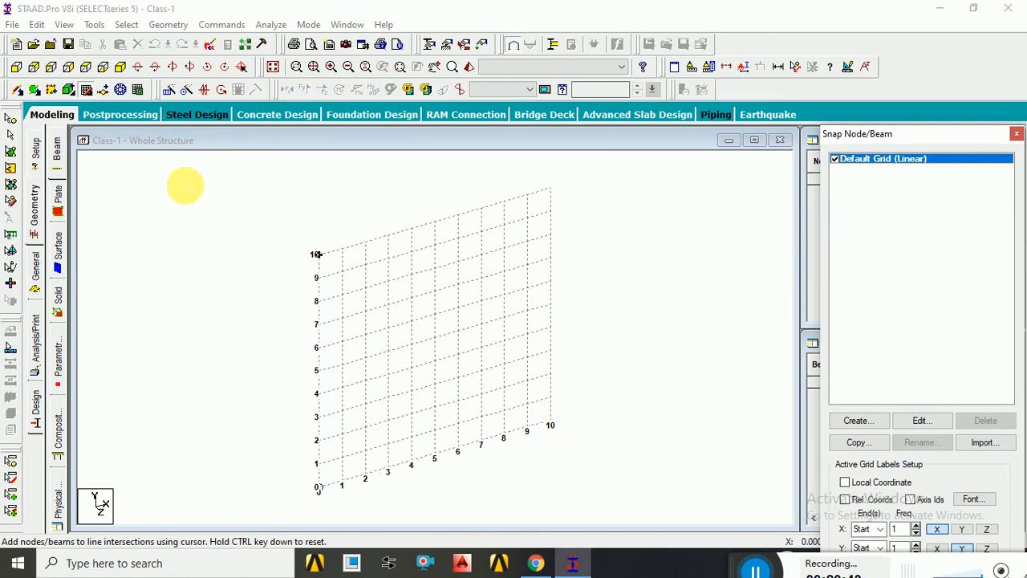
Close the snap grid and run the Structure Wizard with the model type set to Frame Models.
{"action": "left_click", "coordinate": [1017, 133]}
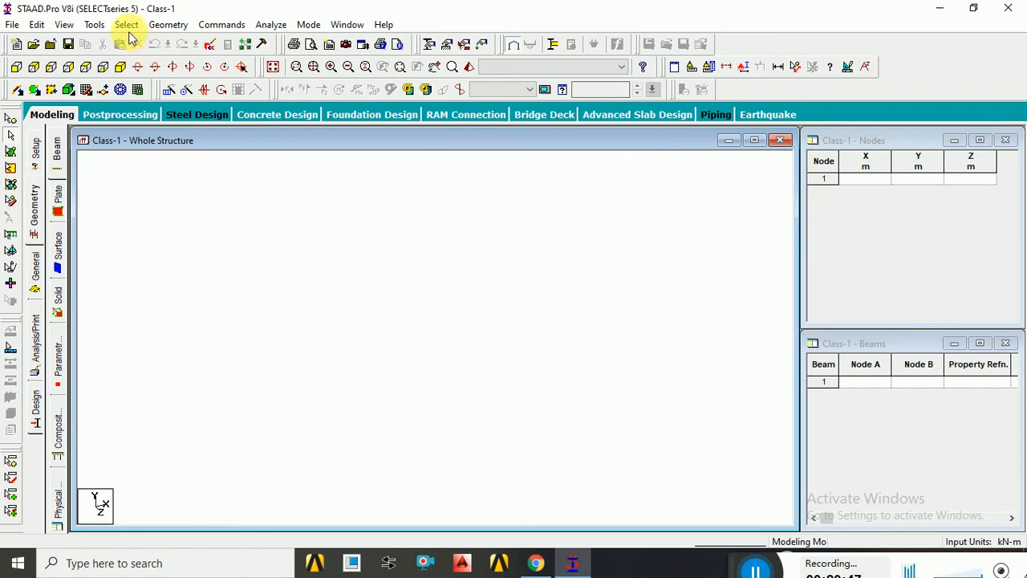
{"action": "left_click", "coordinate": [93, 25]}
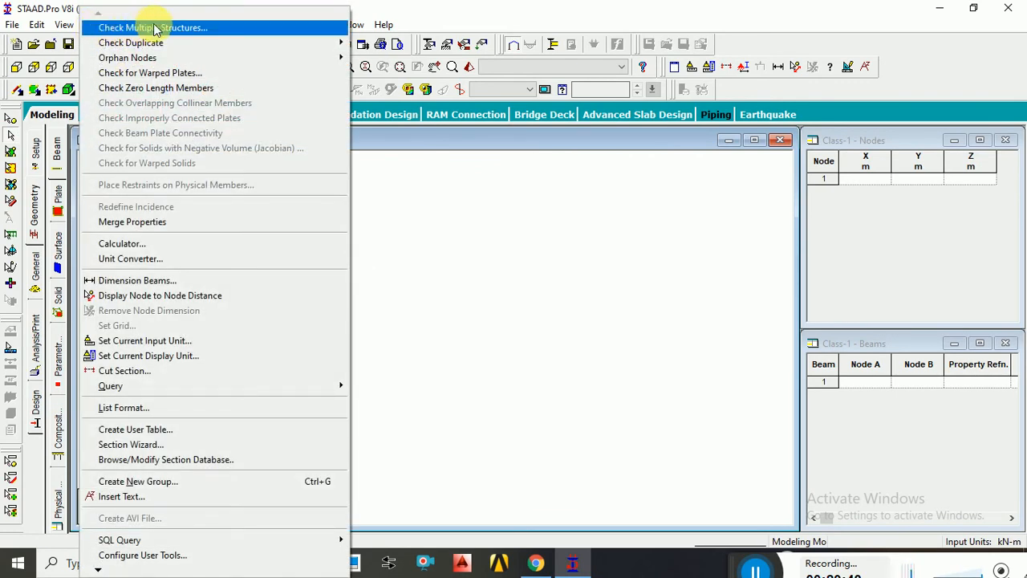
{"action": "left_click", "coordinate": [405, 224]}
{"action": "left_click", "coordinate": [160, 30]}
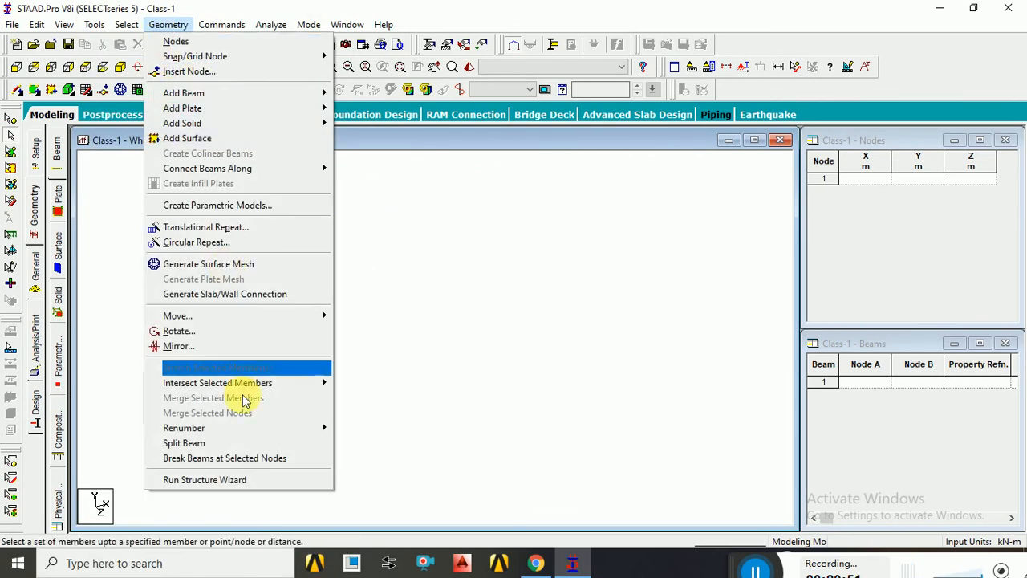
{"action": "left_click", "coordinate": [226, 481]}
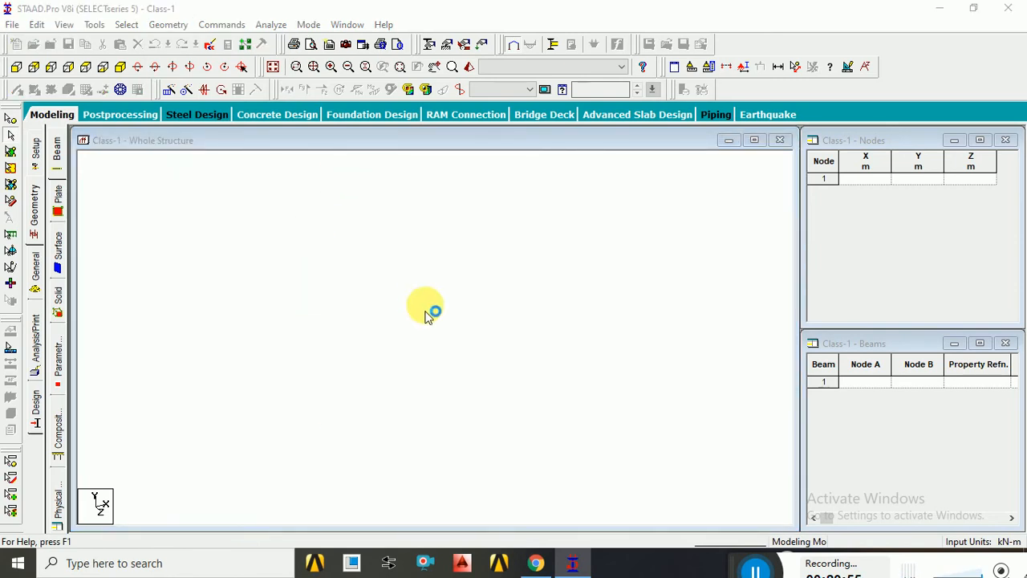
{"action": "left_click", "coordinate": [133, 153]}
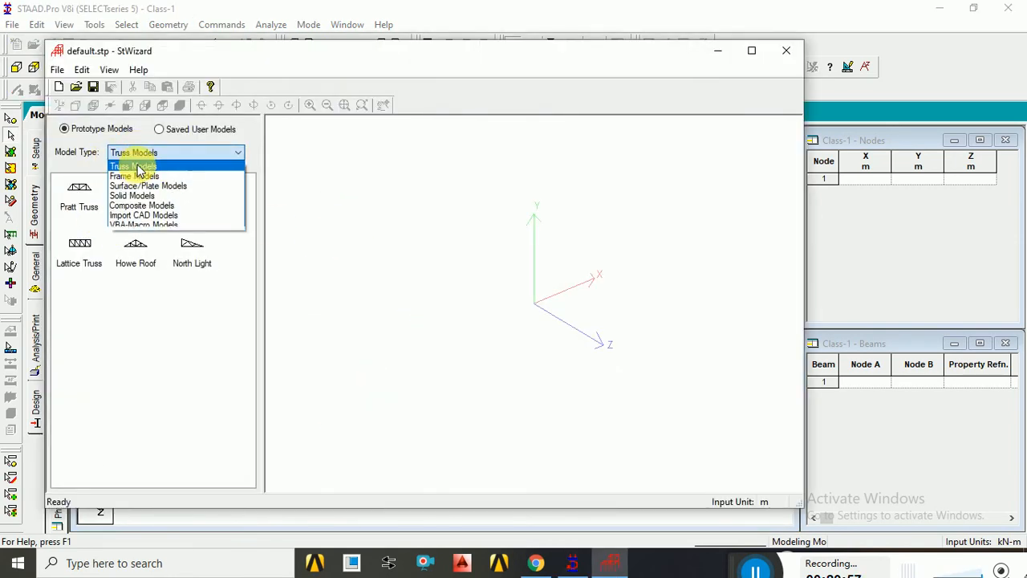
{"action": "left_click", "coordinate": [138, 175]}
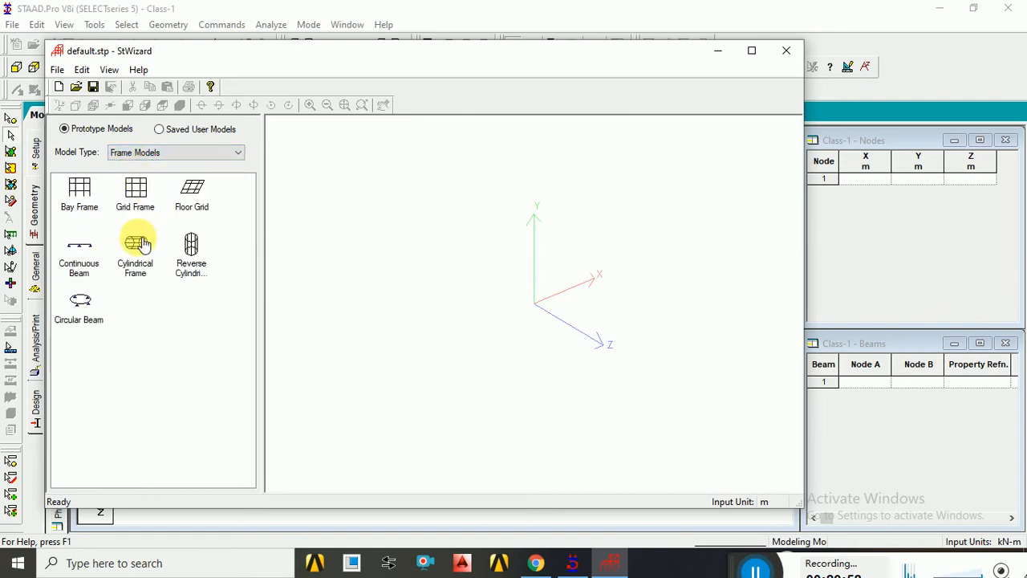
Maximize the Structure Wizard window and open the parameters of the Reverse Cylindrical Frame prototype.
{"action": "left_click", "coordinate": [194, 255]}
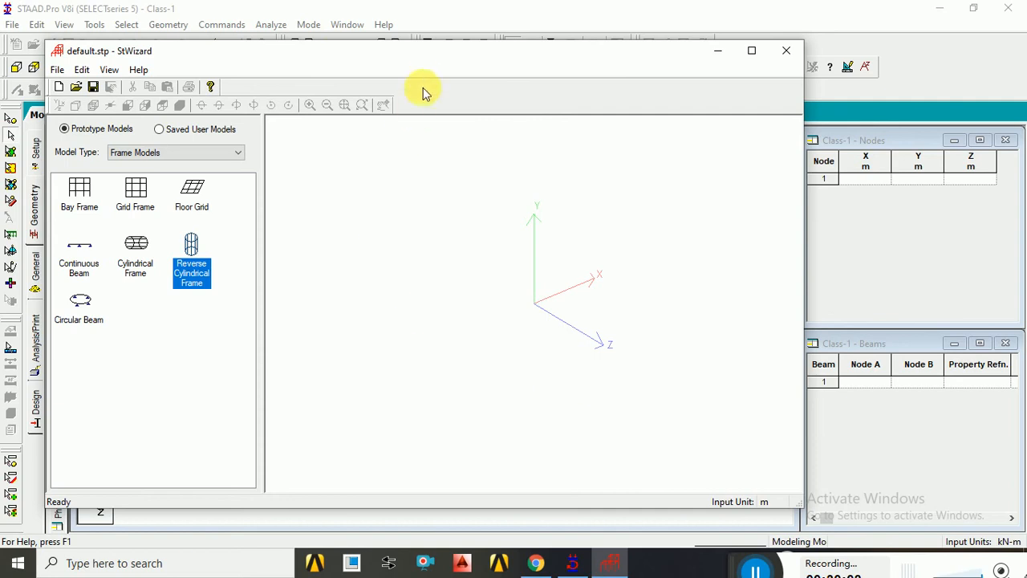
{"action": "left_click_drag", "start_coordinate": [423, 53], "coordinate": [425, 7]}
{"action": "double_click", "coordinate": [425, 7]}
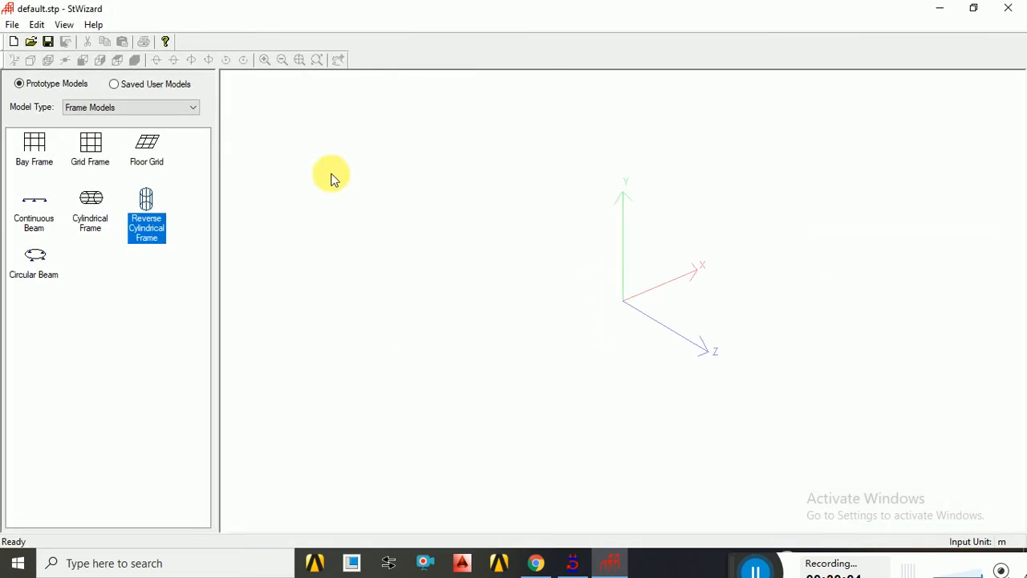
{"action": "left_click", "coordinate": [150, 198]}
{"action": "double_click", "coordinate": [150, 199]}
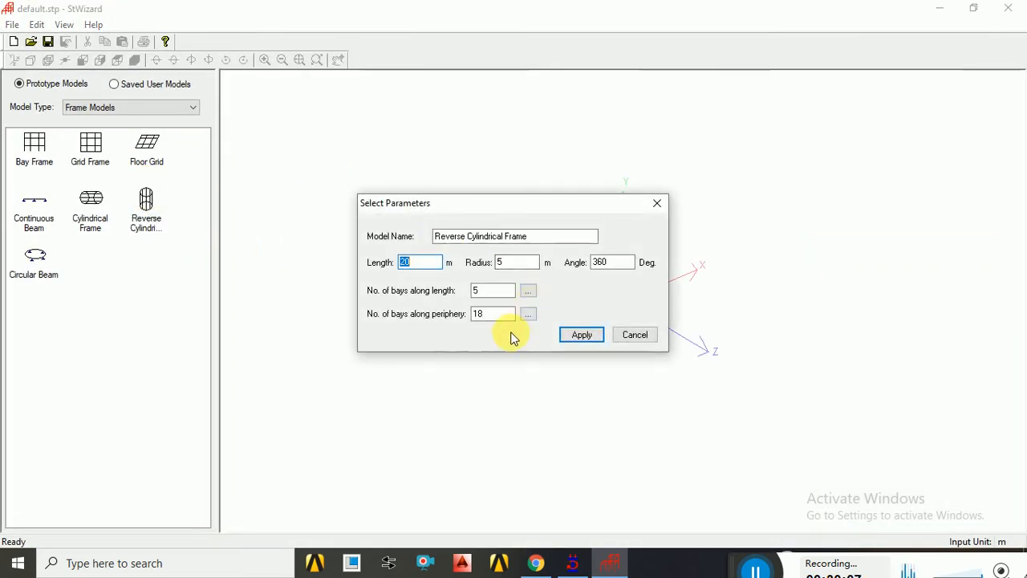
Set the radius to 5 m and generate the reverse cylindrical frame with the other parameters at their defaults.
{"action": "left_click_drag", "start_coordinate": [495, 319], "coordinate": [470, 315]}
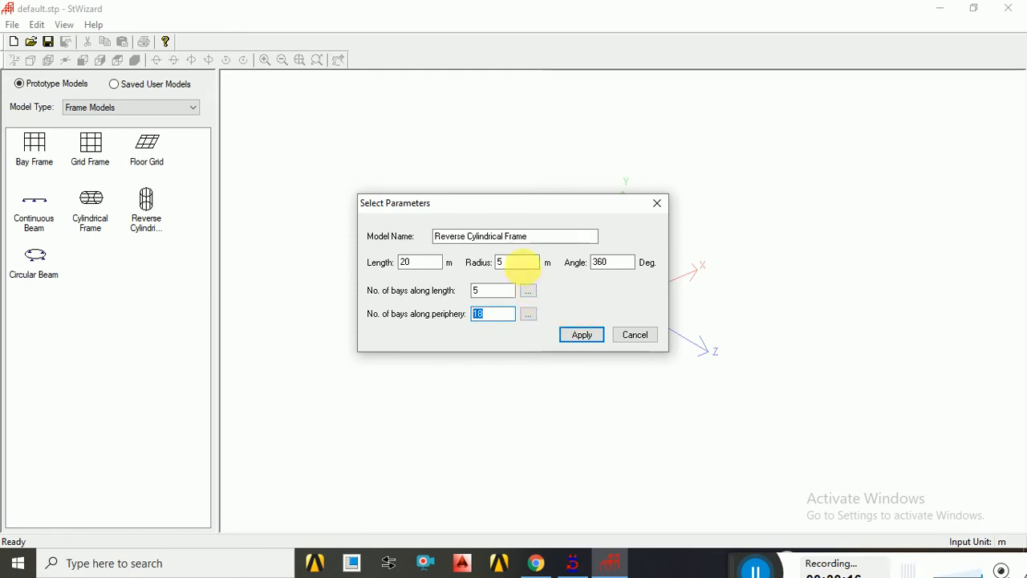
{"action": "left_click", "coordinate": [520, 263]}
{"action": "key", "text": "Return"}
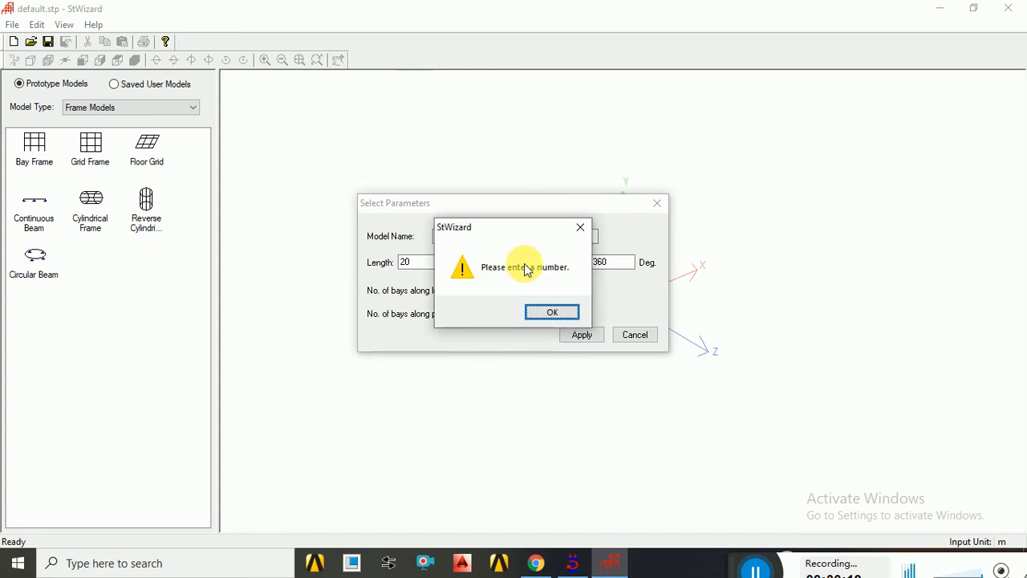
{"action": "left_click", "coordinate": [580, 228]}
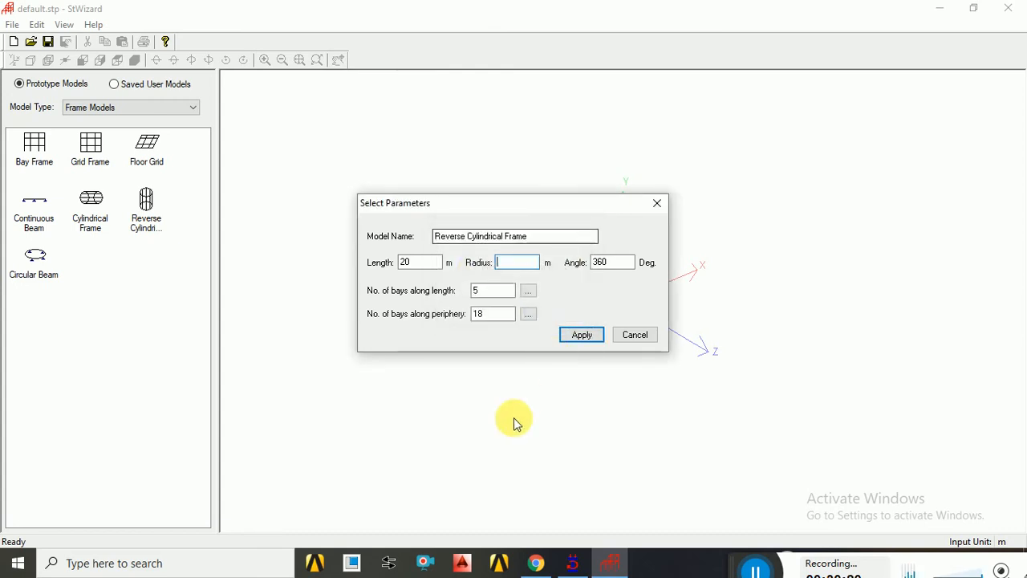
{"action": "type", "text": "5"}
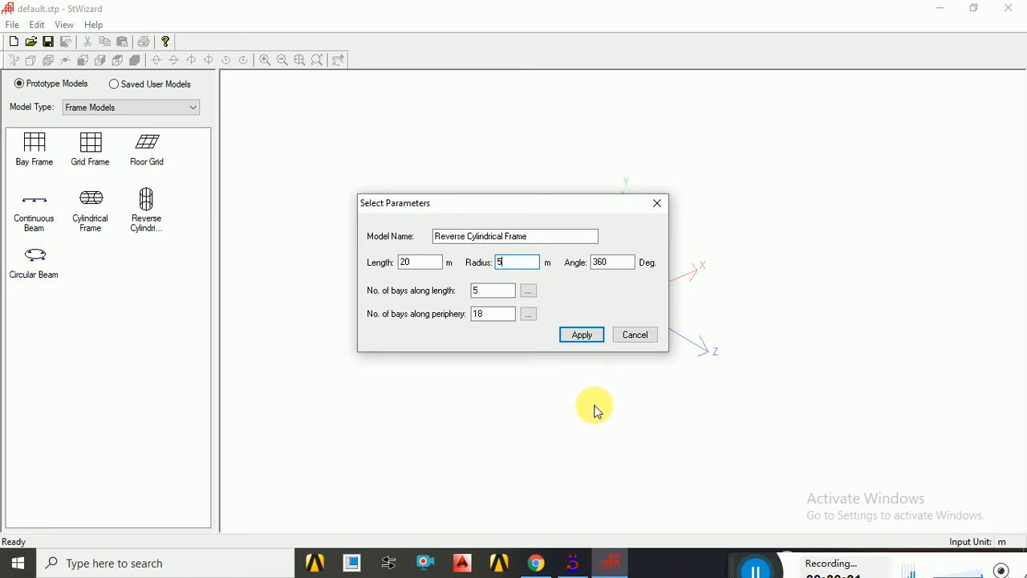
{"action": "left_click", "coordinate": [573, 339]}
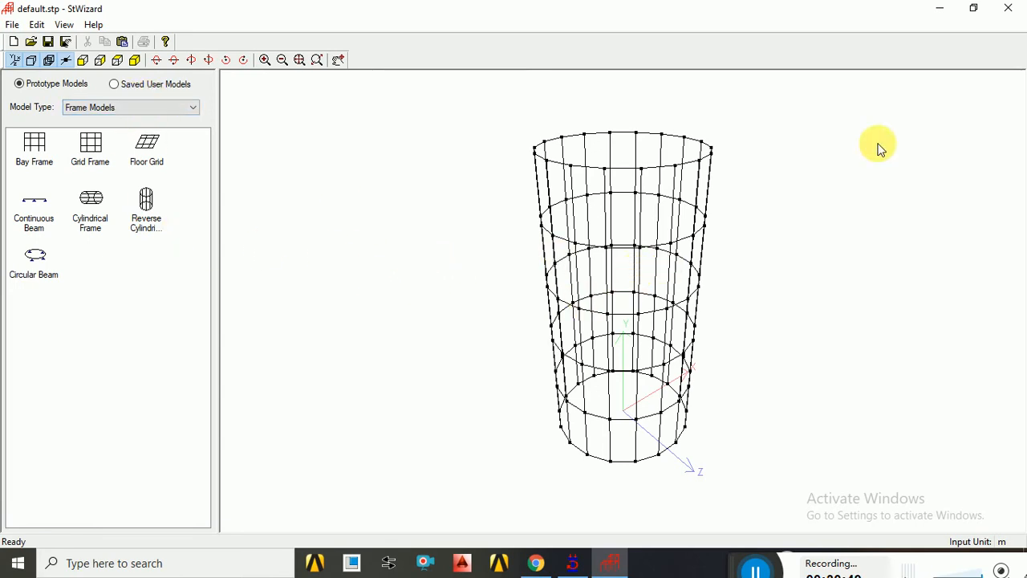
{"action": "left_click", "coordinate": [574, 566]}
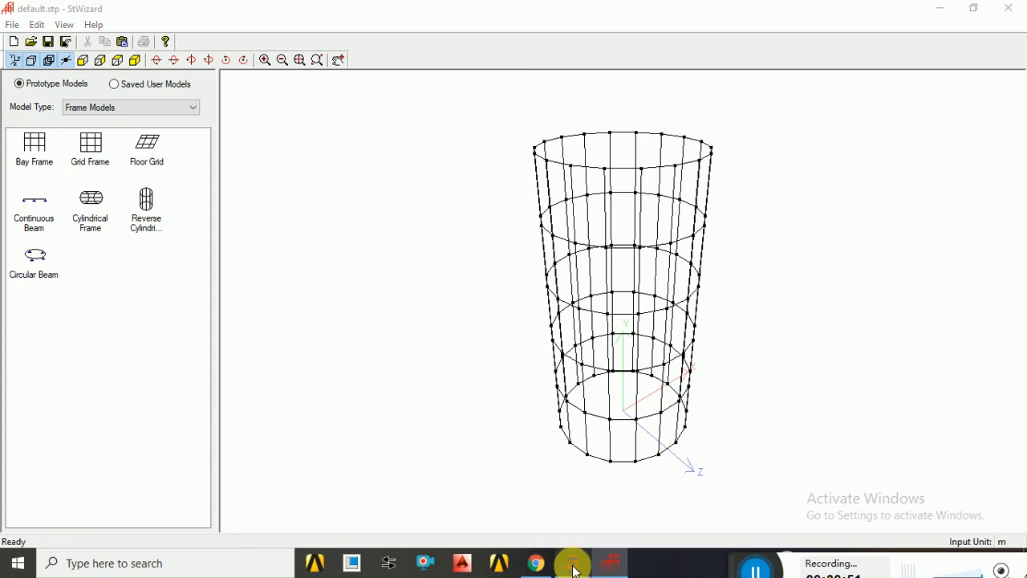
{"action": "mouse_move", "coordinate": [583, 571]}
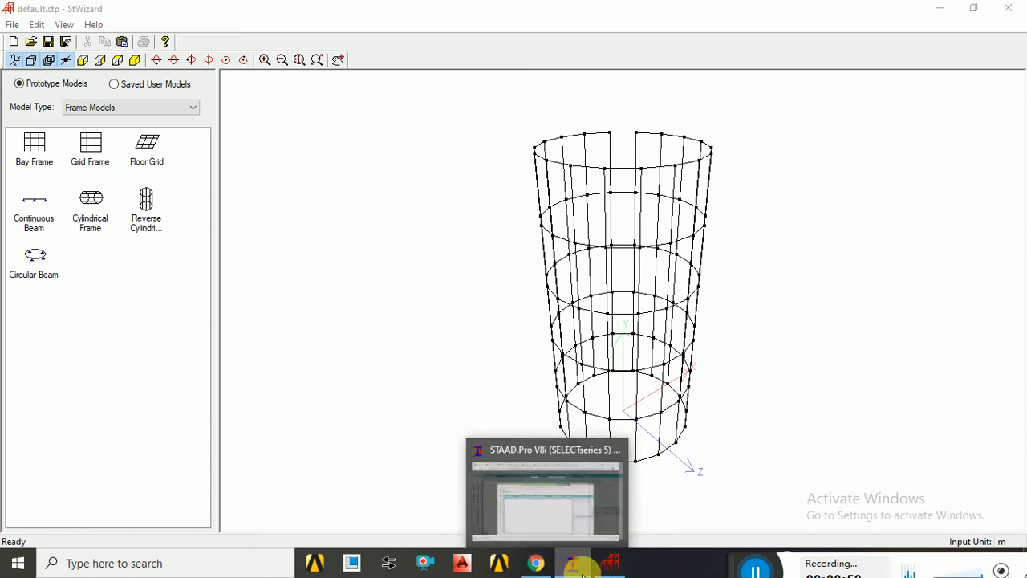
{"action": "left_click", "coordinate": [542, 571]}
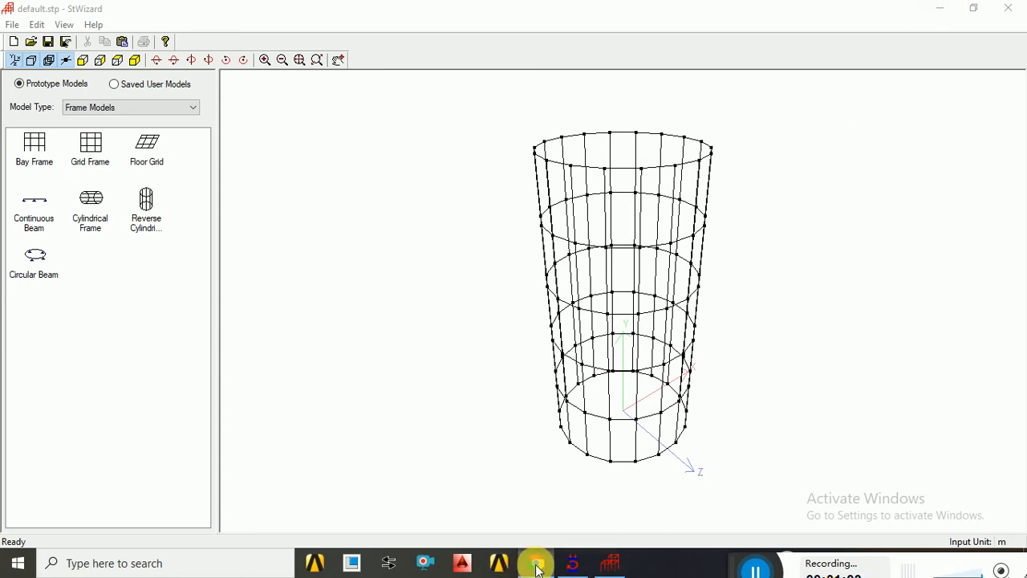
{"action": "mouse_move", "coordinate": [537, 565]}
{"action": "left_click", "coordinate": [537, 499]}
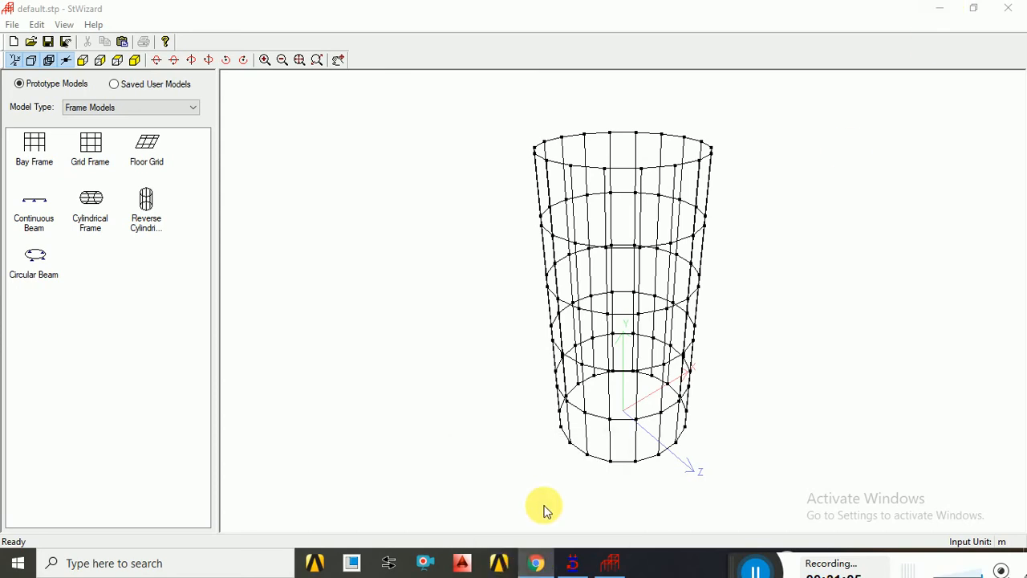
Close the Structure Wizard and agree to transfer the cylindrical frame prototype into STAAD.Pro.
{"action": "left_click", "coordinate": [1012, 8]}
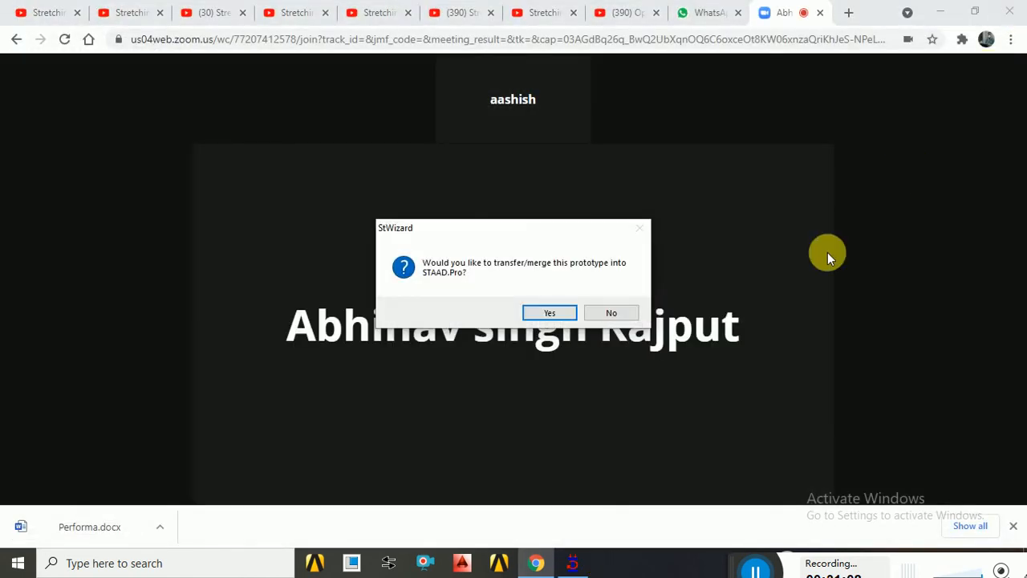
{"action": "left_click", "coordinate": [561, 314]}
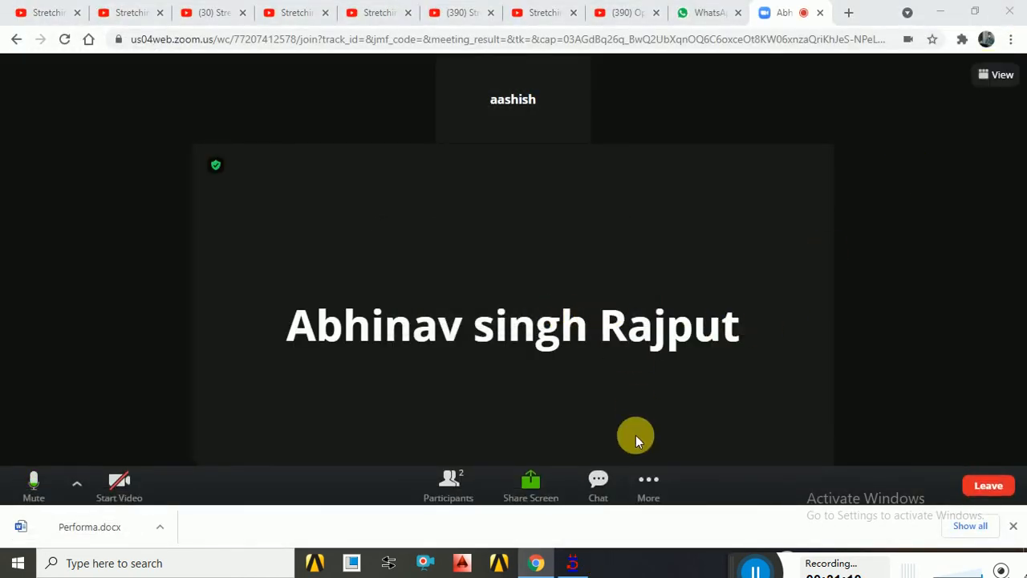
Try to start sharing the screen in the meeting.
{"action": "left_click", "coordinate": [539, 485]}
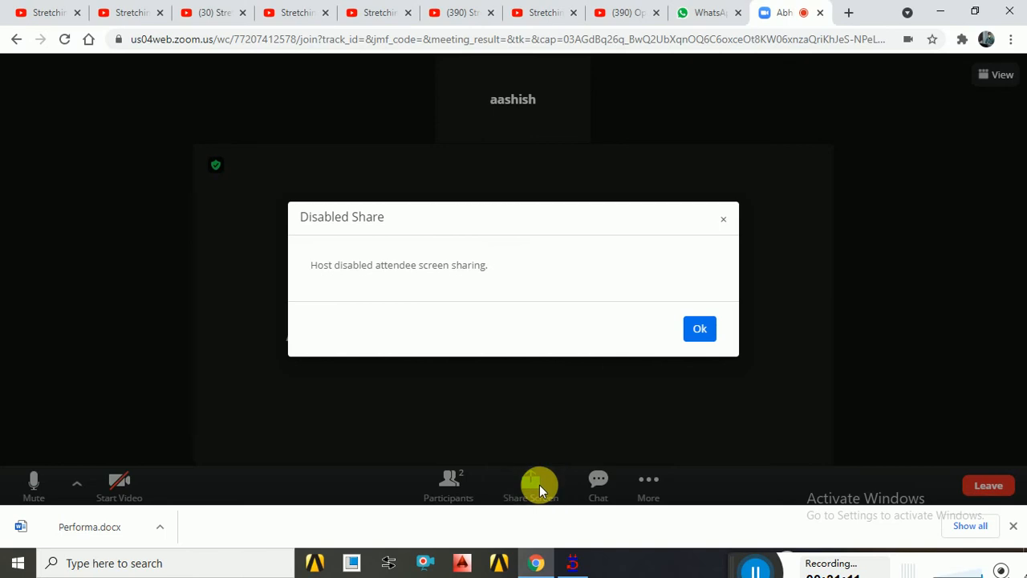
{"action": "left_click", "coordinate": [700, 330]}
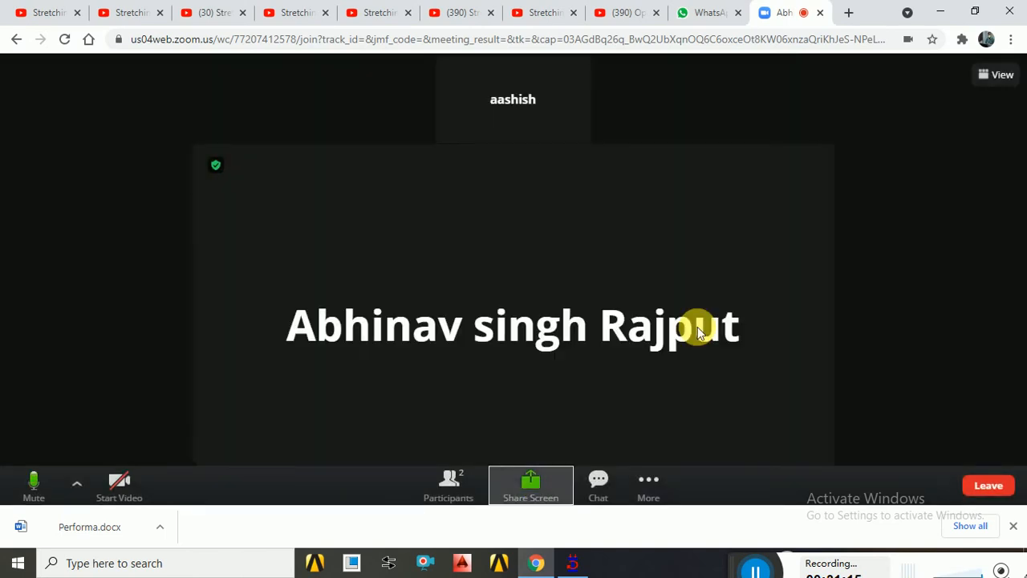
{"action": "left_click", "coordinate": [540, 481]}
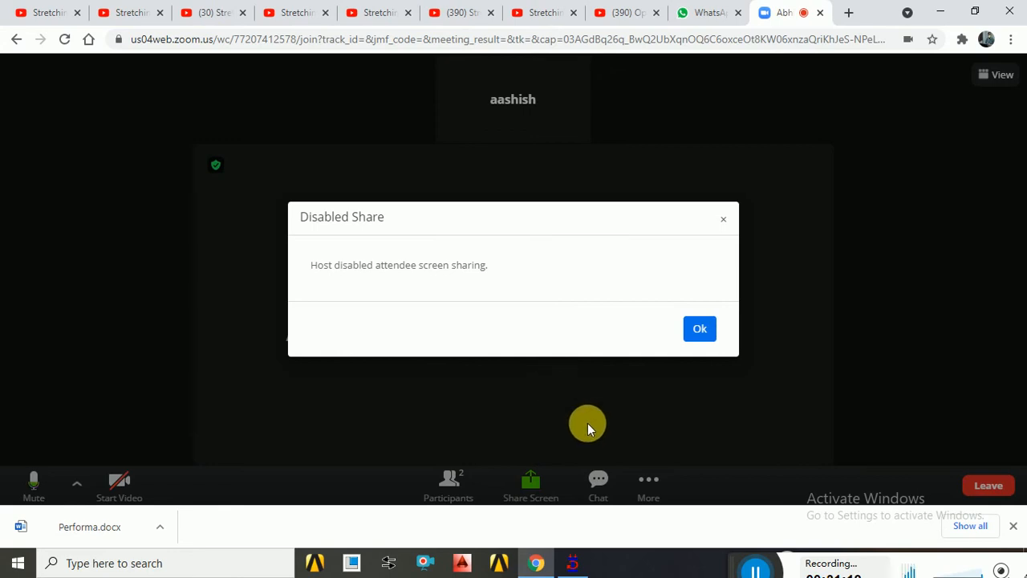
{"action": "left_click", "coordinate": [700, 330]}
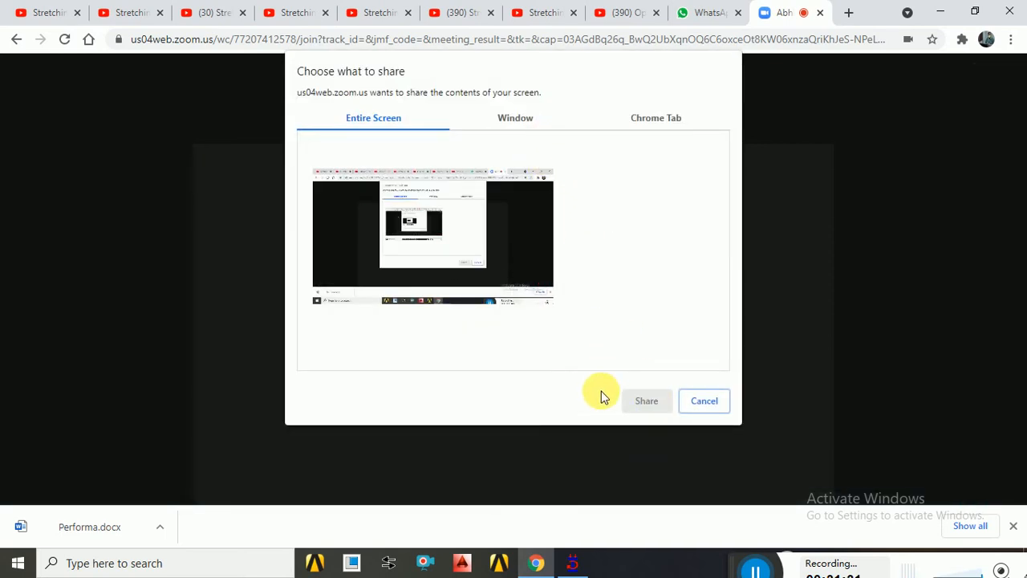
Share the entire screen in the meeting.
{"action": "left_click", "coordinate": [524, 119]}
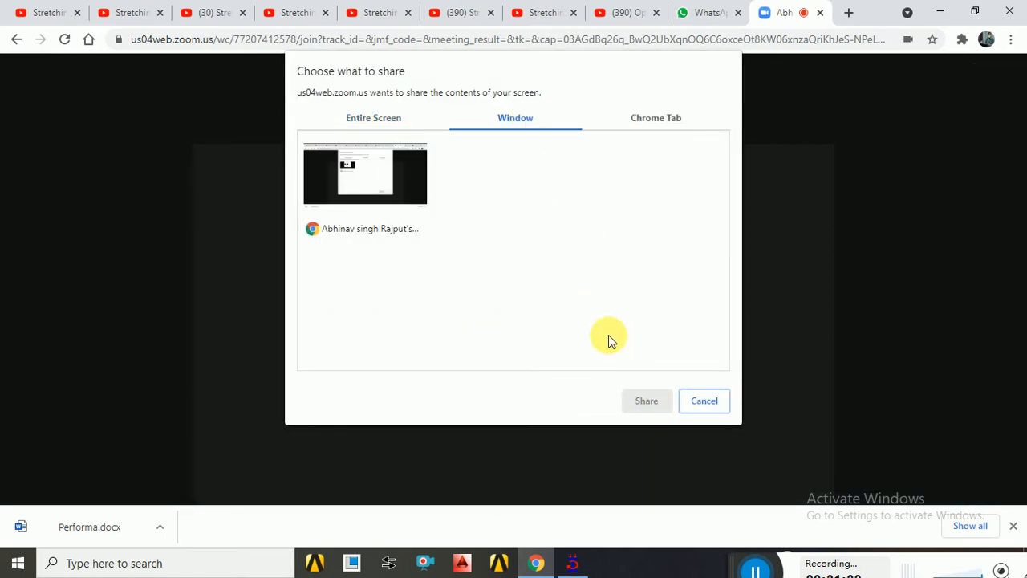
{"action": "left_click", "coordinate": [385, 171]}
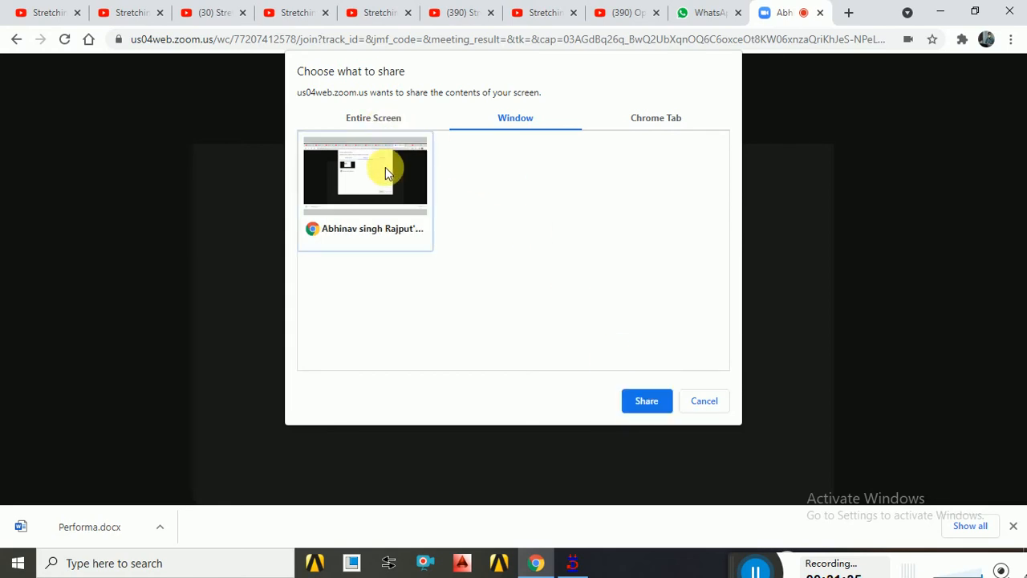
{"action": "left_click", "coordinate": [384, 122]}
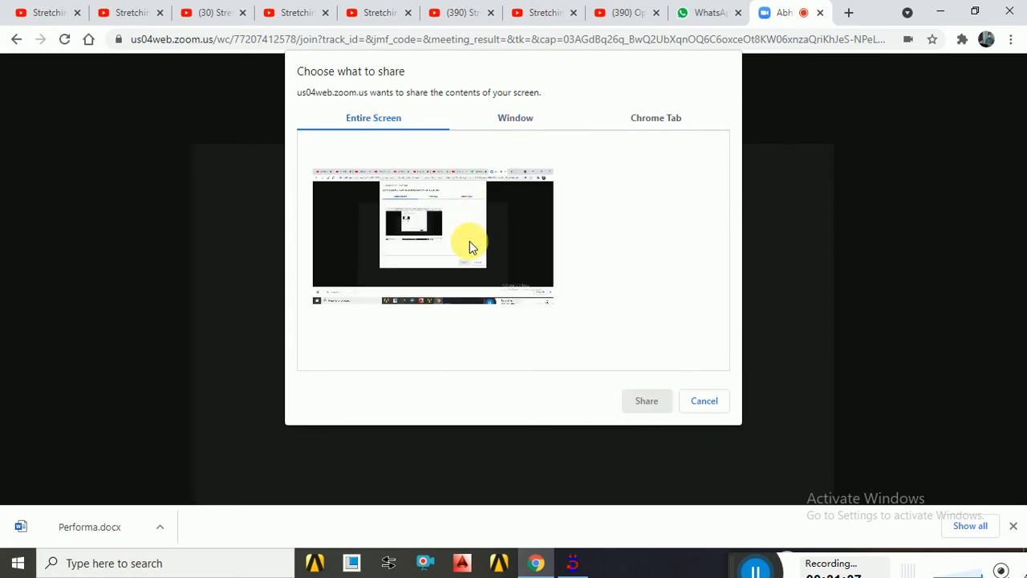
{"action": "left_click", "coordinate": [472, 247]}
{"action": "left_click", "coordinate": [646, 402]}
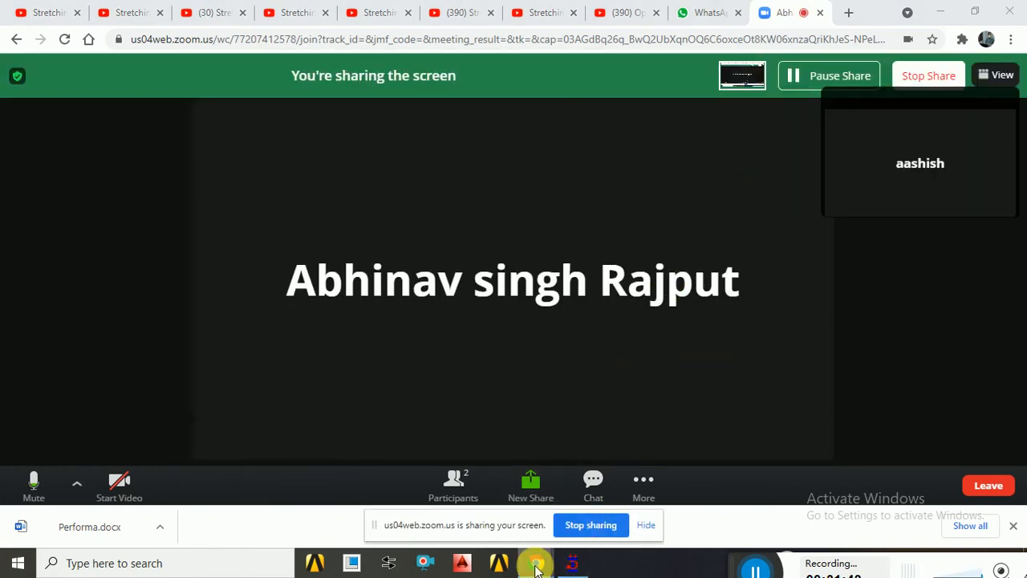
Switch to STAAD.Pro and paste the prototype model with X, Y and Z offsets of 0 m.
{"action": "mouse_move", "coordinate": [534, 561]}
{"action": "left_click", "coordinate": [568, 564]}
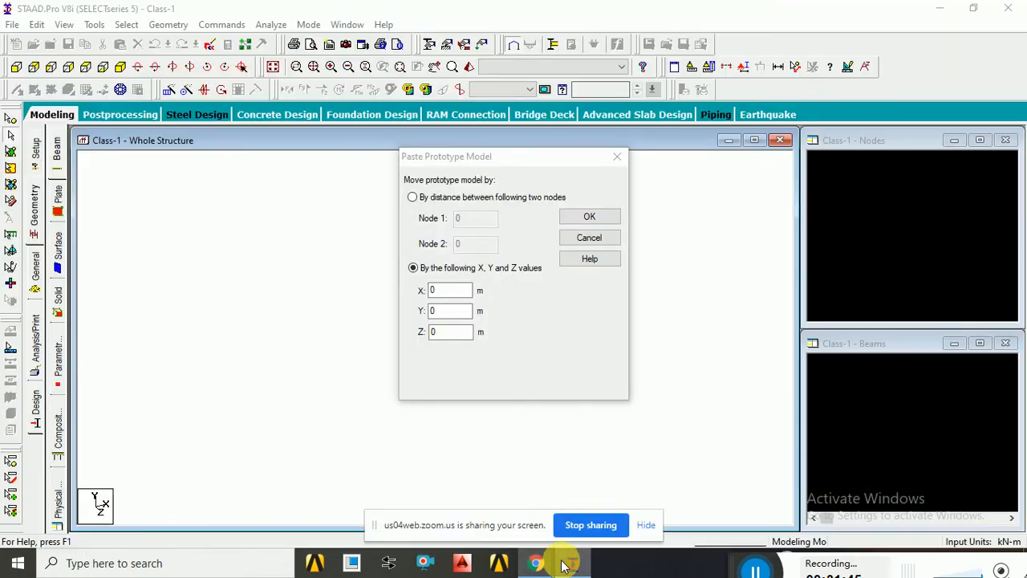
{"action": "left_click", "coordinate": [569, 221]}
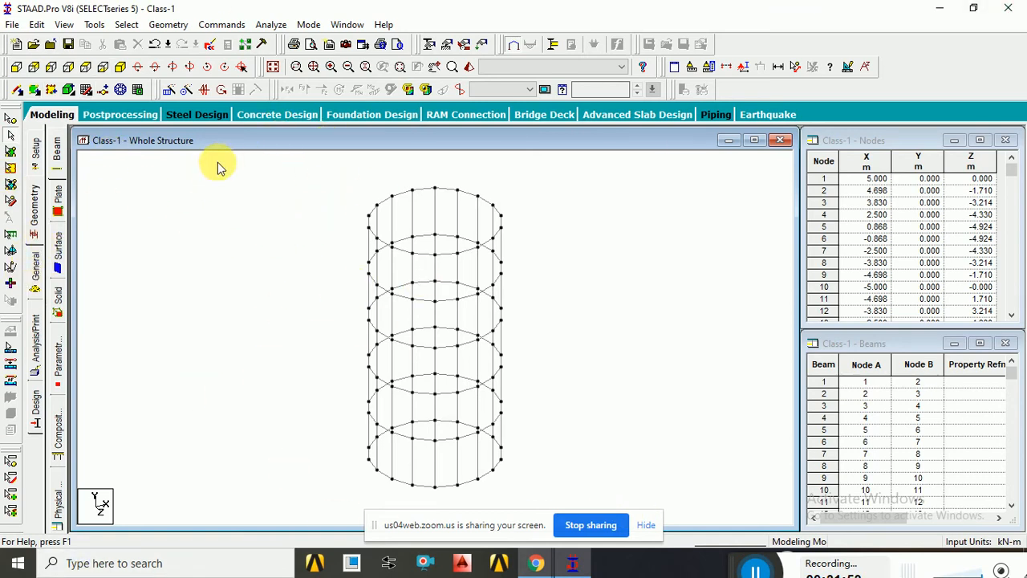
Select the topmost ring of beams in front view, isolate it in the active window and show it in isometric view.
{"action": "left_click", "coordinate": [17, 68]}
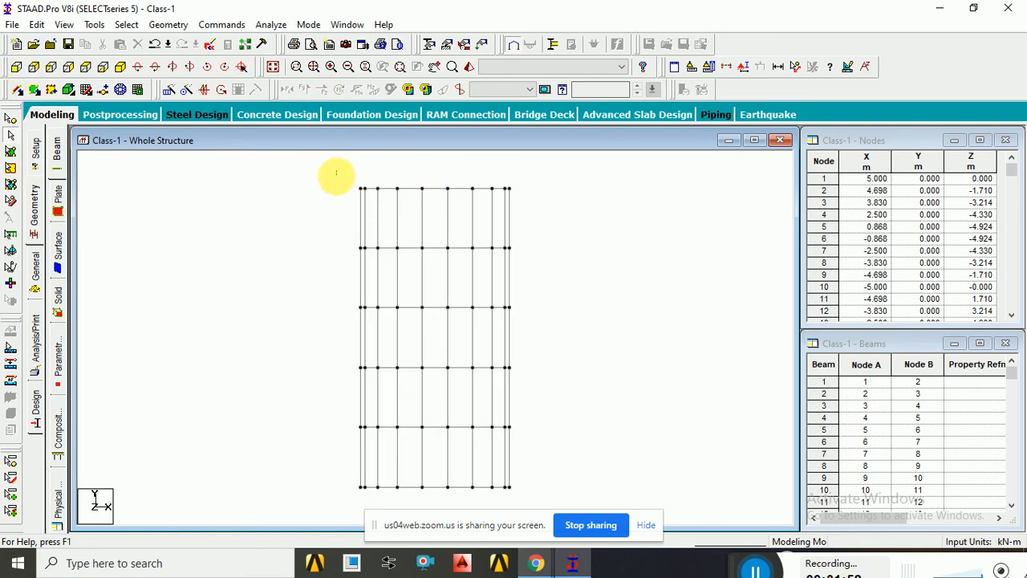
{"action": "left_click_drag", "start_coordinate": [337, 171], "coordinate": [538, 238]}
{"action": "left_click", "coordinate": [562, 246]}
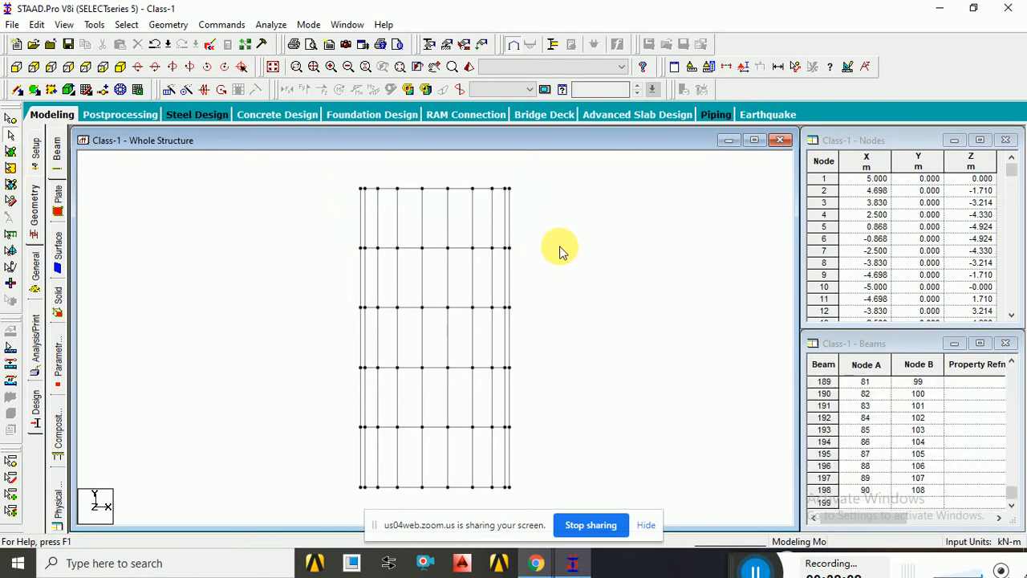
{"action": "scroll", "coordinate": [453, 208], "scroll_direction": "up", "scroll_amount": 1}
{"action": "scroll", "coordinate": [454, 231], "scroll_direction": "down", "scroll_amount": 3}
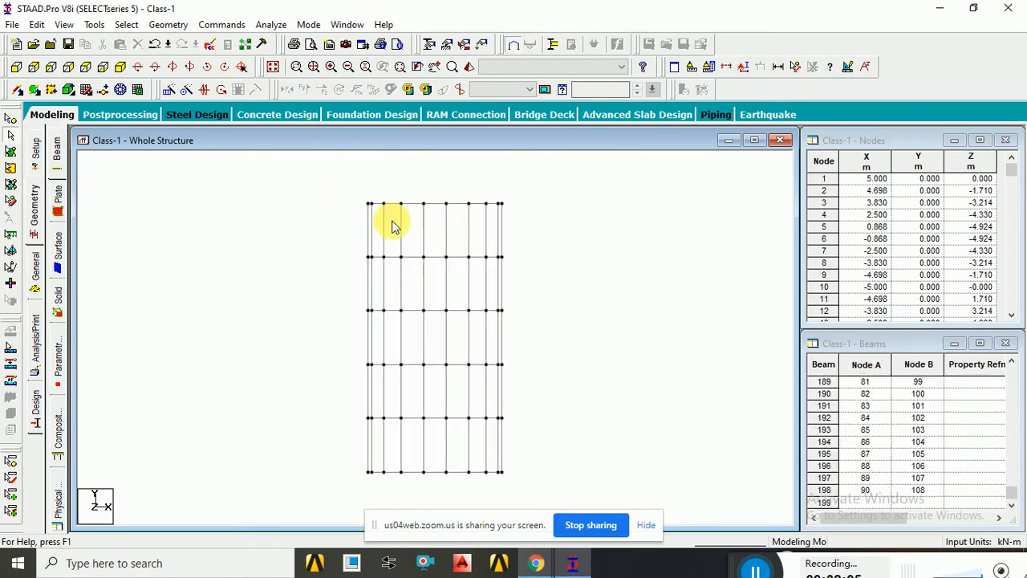
{"action": "left_click_drag", "start_coordinate": [358, 200], "coordinate": [537, 213]}
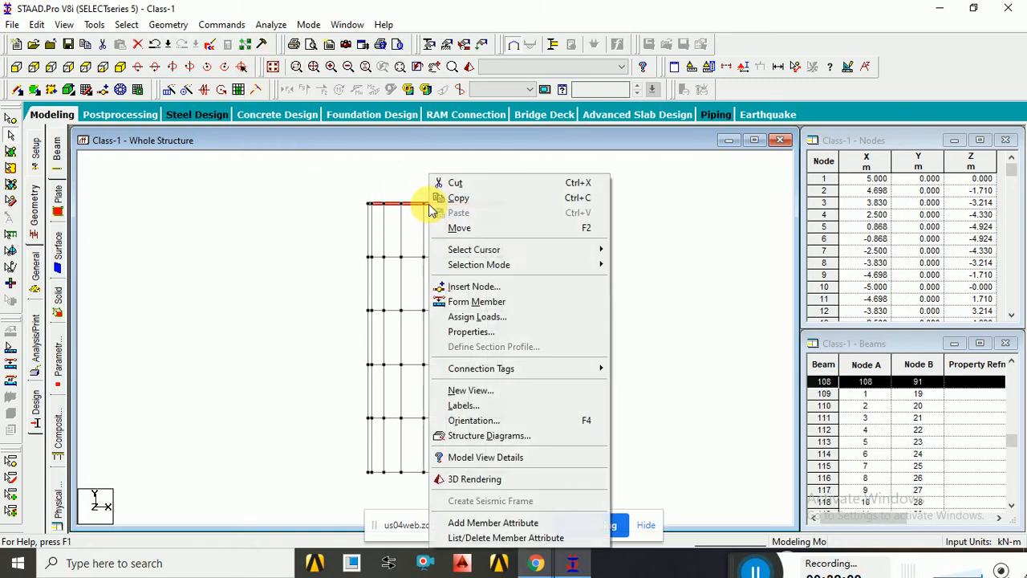
{"action": "right_click", "coordinate": [427, 203]}
{"action": "left_click", "coordinate": [470, 390]}
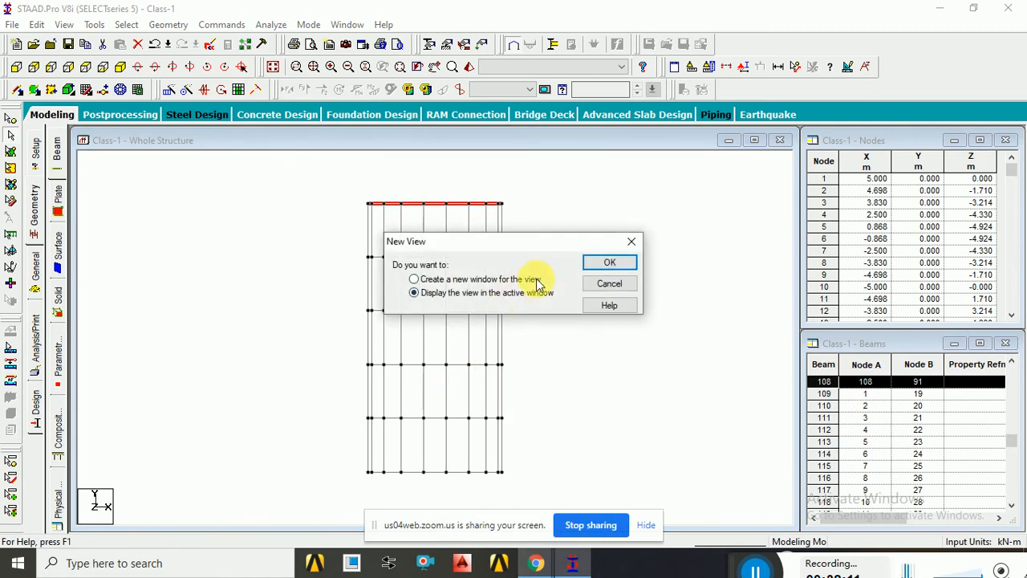
{"action": "left_click", "coordinate": [600, 264]}
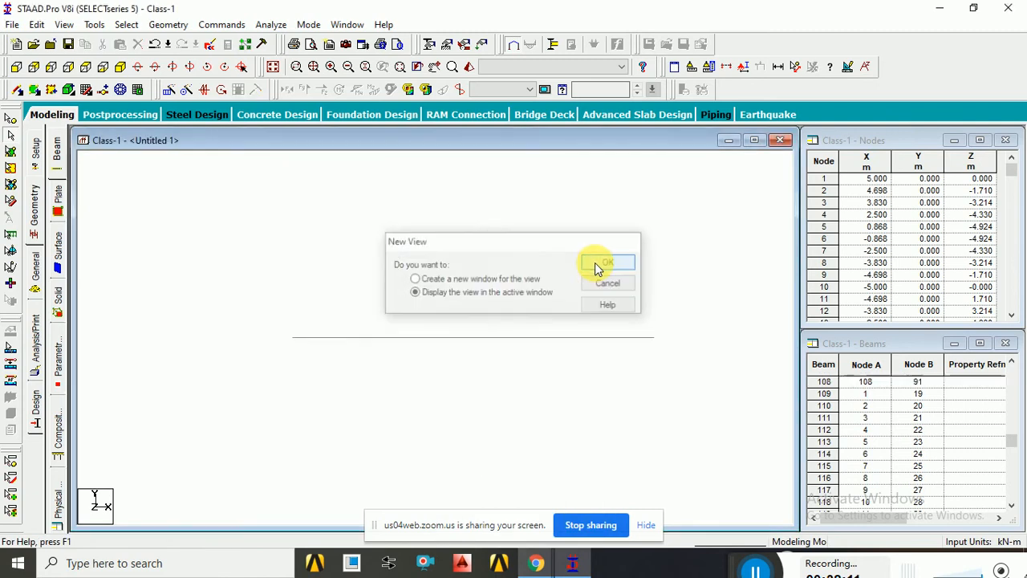
{"action": "left_click", "coordinate": [121, 67]}
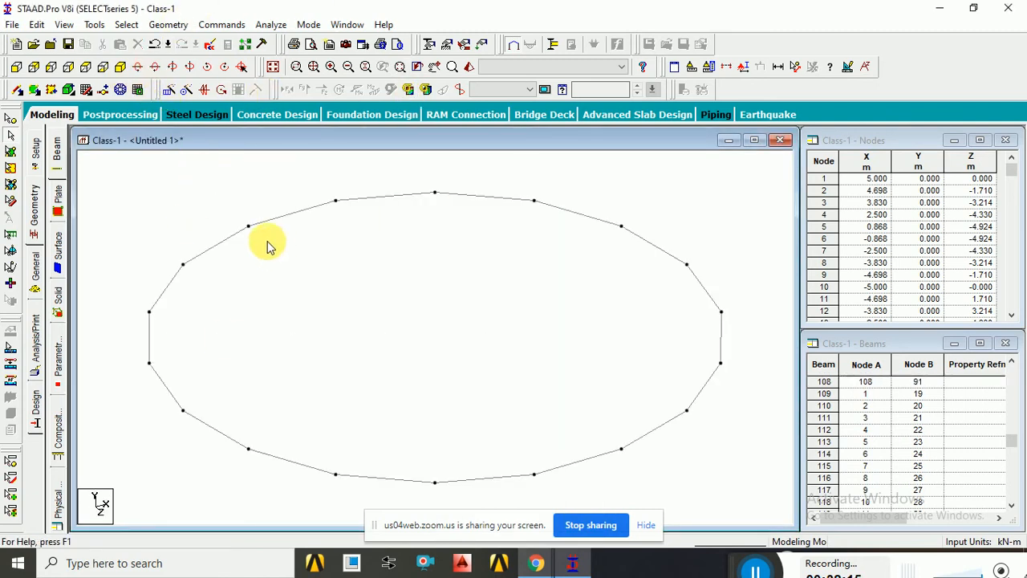
Add a beam across the isolated ring, from its rear middle node to the opposite front middle node.
{"action": "left_click", "coordinate": [435, 196]}
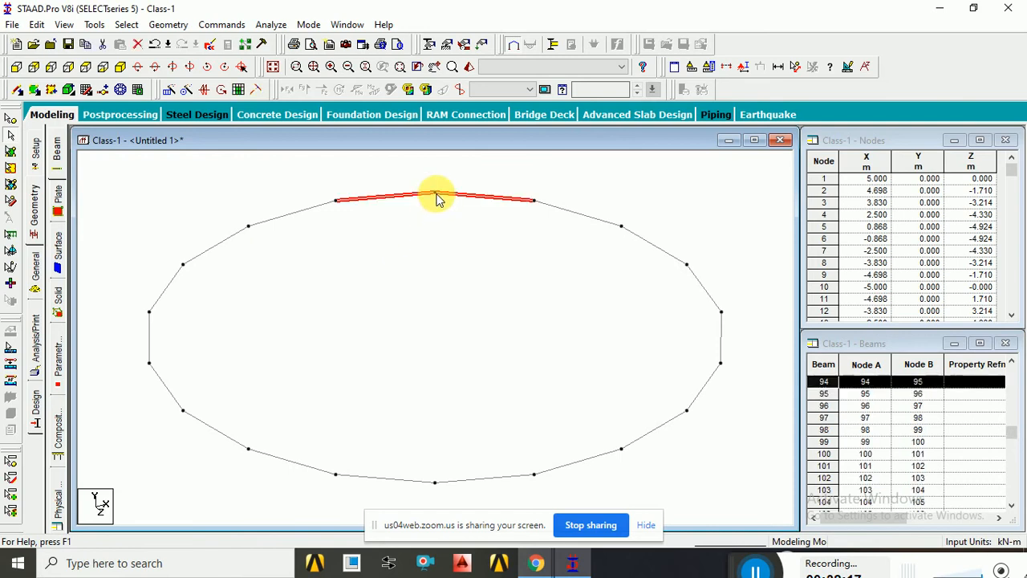
{"action": "left_click", "coordinate": [436, 210]}
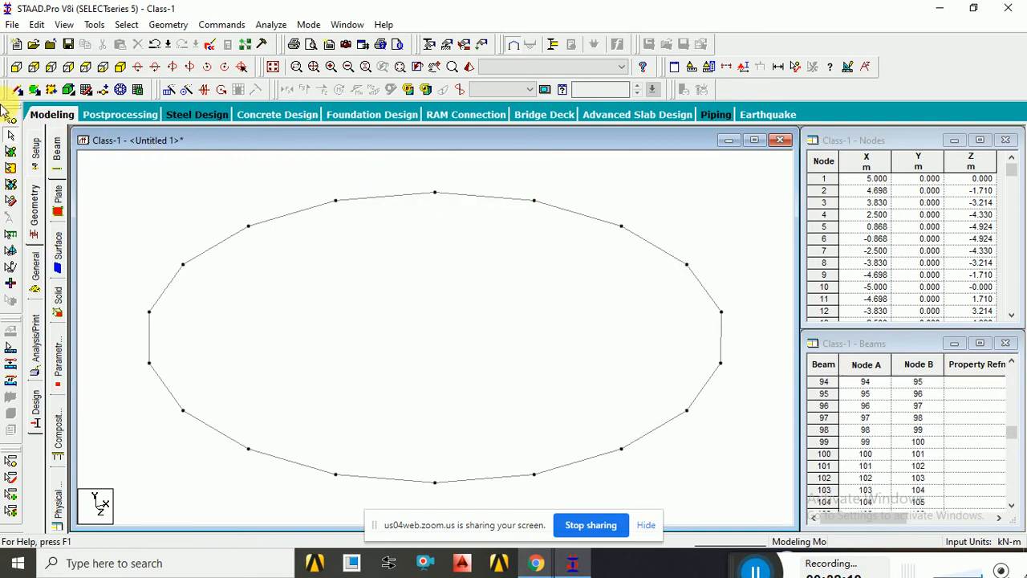
{"action": "left_click", "coordinate": [433, 195]}
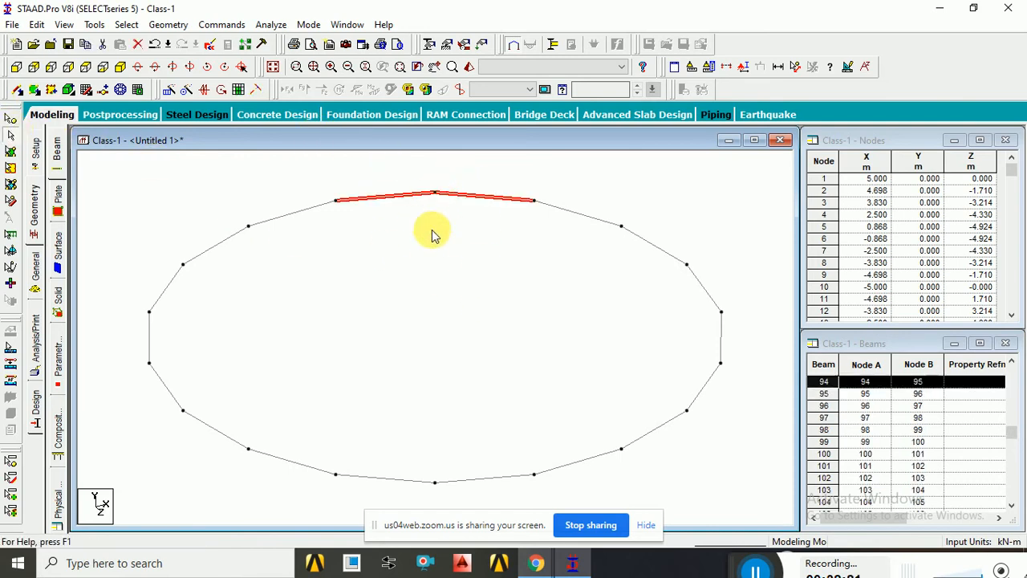
{"action": "left_click", "coordinate": [419, 287]}
{"action": "left_click", "coordinate": [19, 90]}
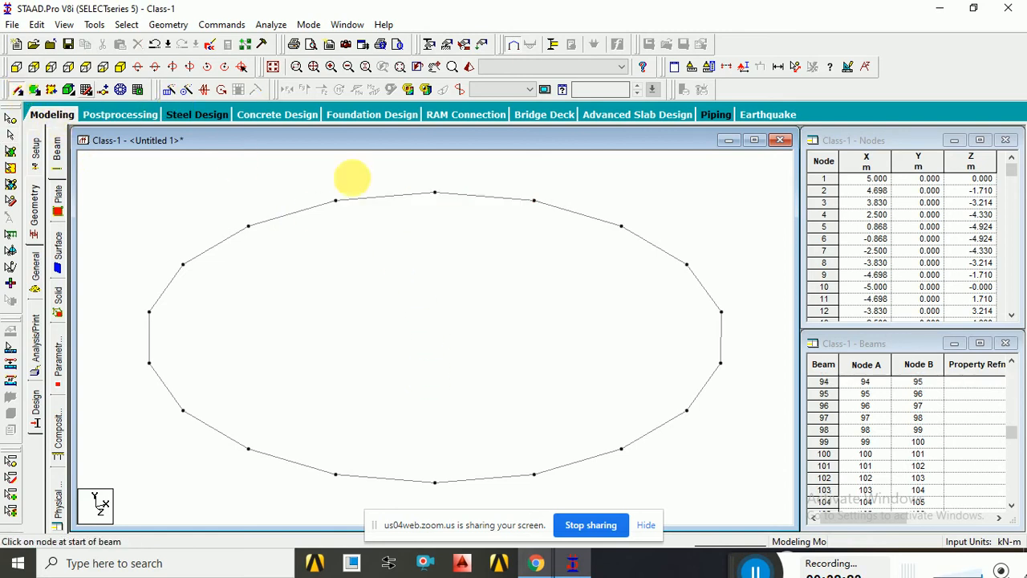
{"action": "left_click_drag", "start_coordinate": [435, 195], "coordinate": [435, 481]}
{"action": "right_click", "coordinate": [439, 430]}
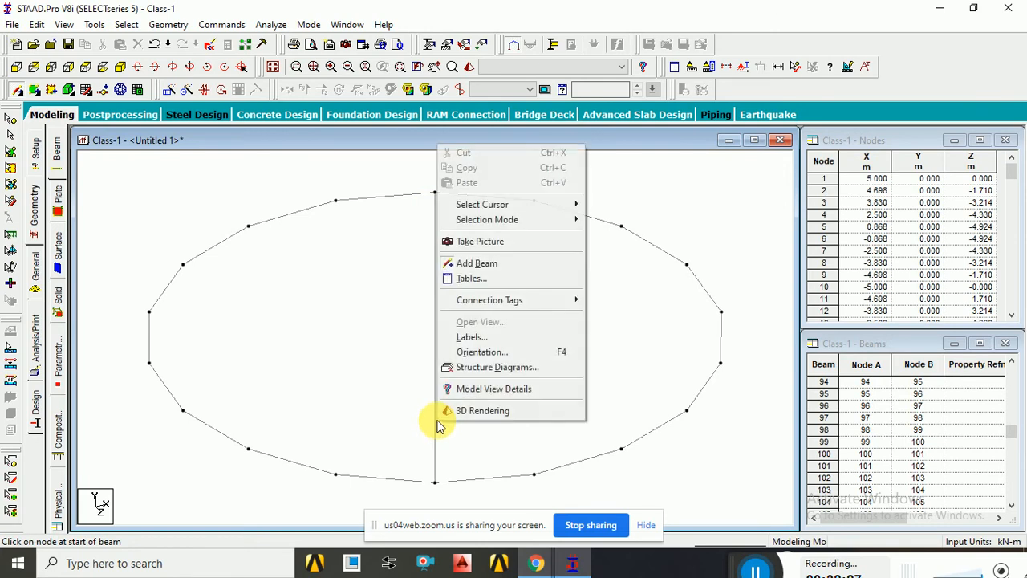
{"action": "left_click", "coordinate": [626, 353]}
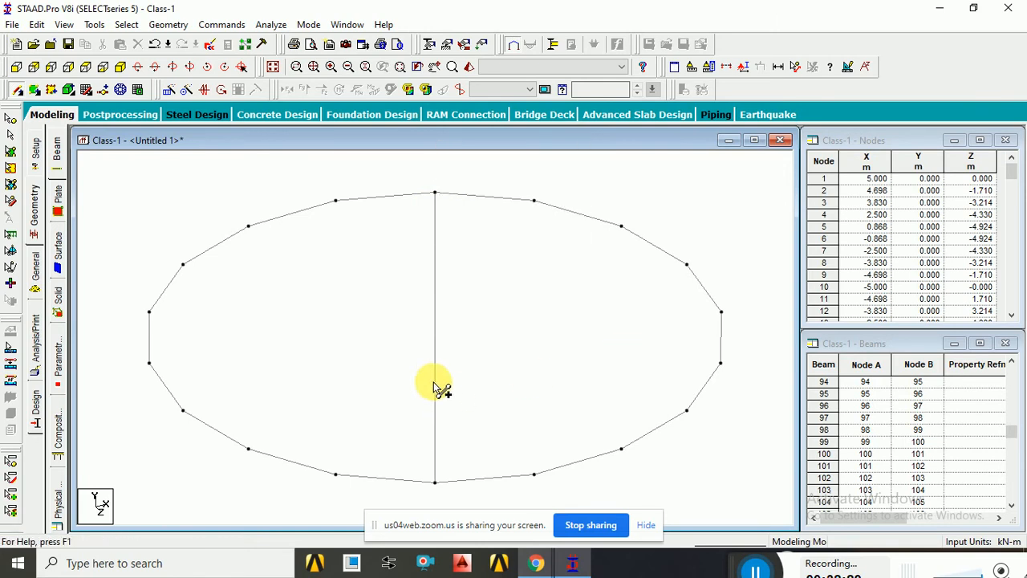
{"action": "left_click", "coordinate": [436, 374]}
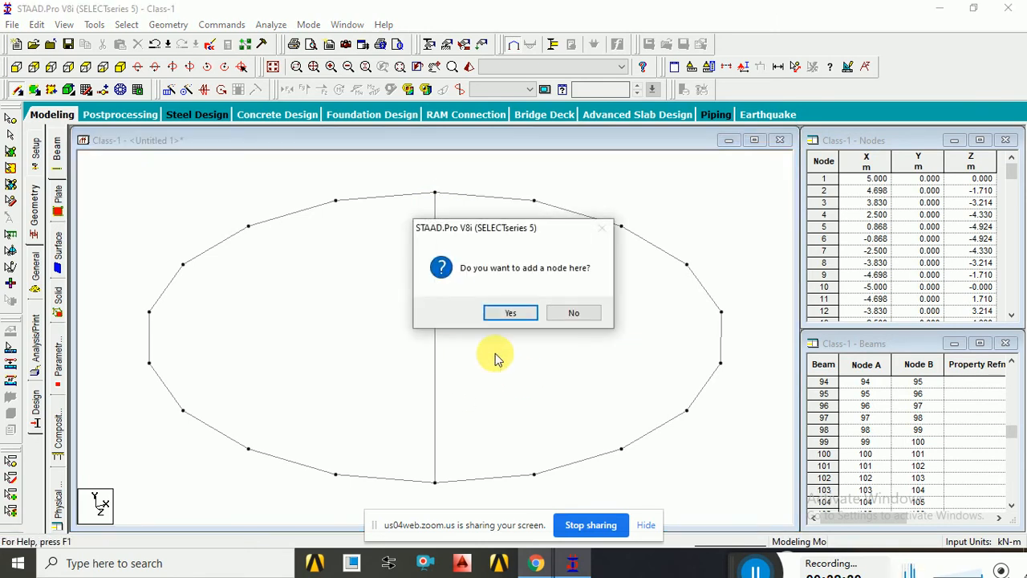
{"action": "left_click", "coordinate": [570, 313]}
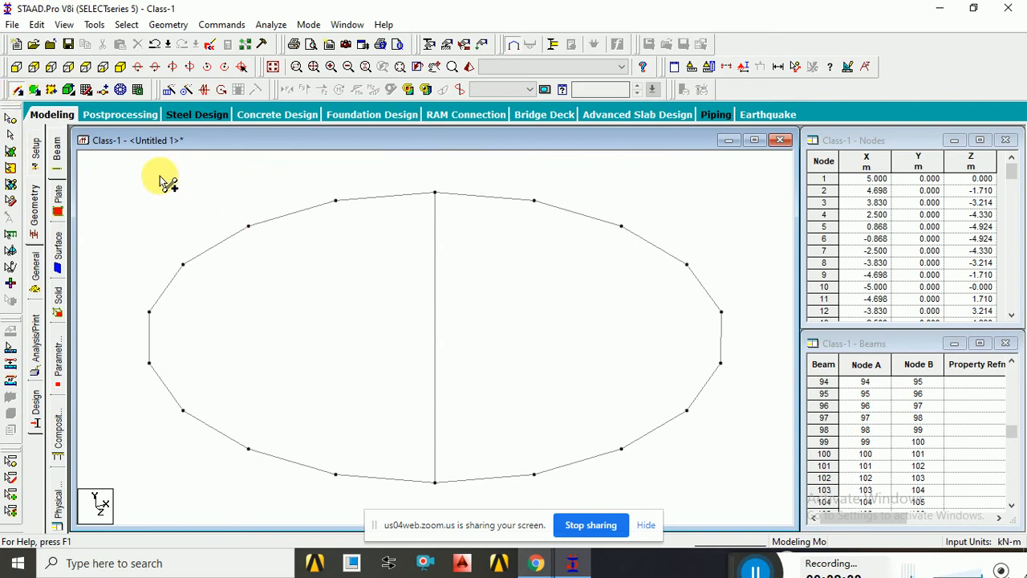
Insert a midpoint node into the beam crossing the ring, at 5 m along its length.
{"action": "left_click", "coordinate": [11, 137]}
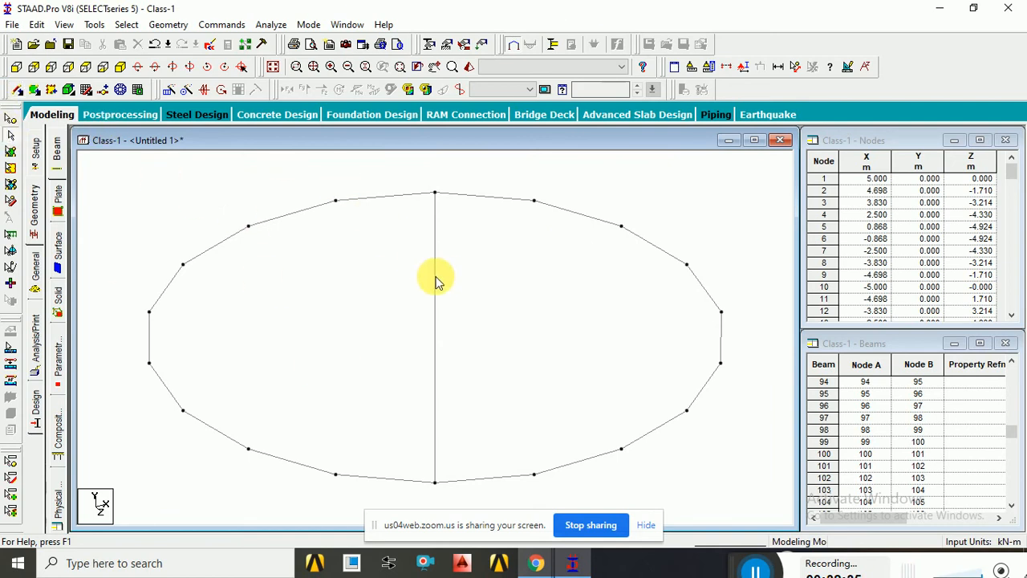
{"action": "left_click", "coordinate": [433, 279]}
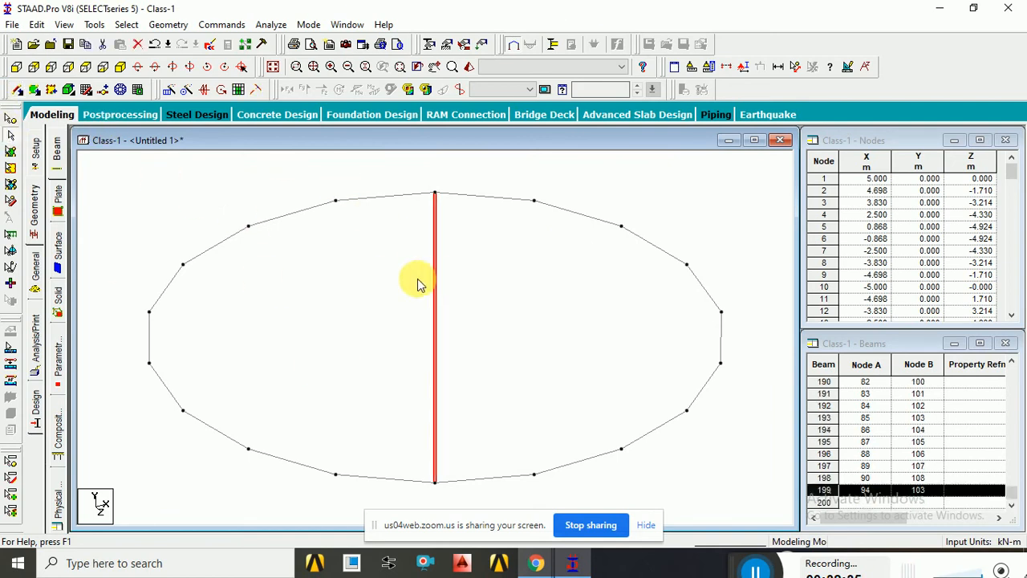
{"action": "left_click", "coordinate": [168, 24]}
{"action": "mouse_move", "coordinate": [222, 25]}
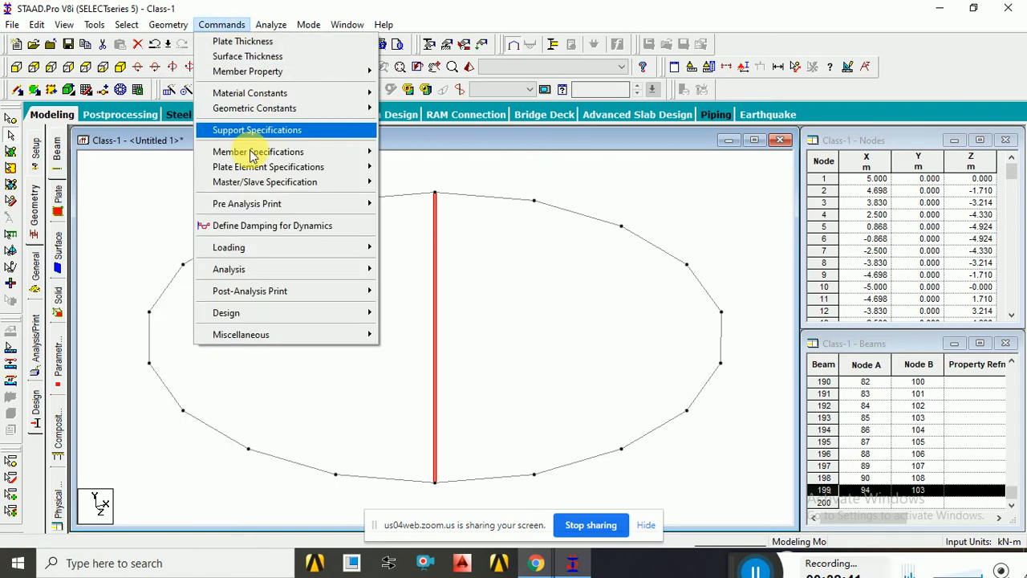
{"action": "mouse_move", "coordinate": [168, 25]}
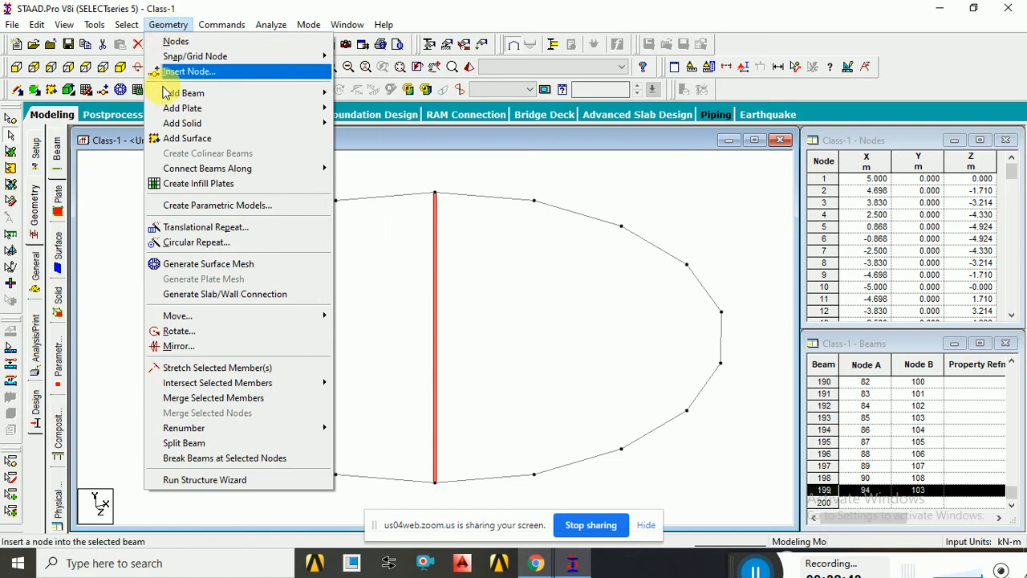
{"action": "left_click", "coordinate": [202, 443]}
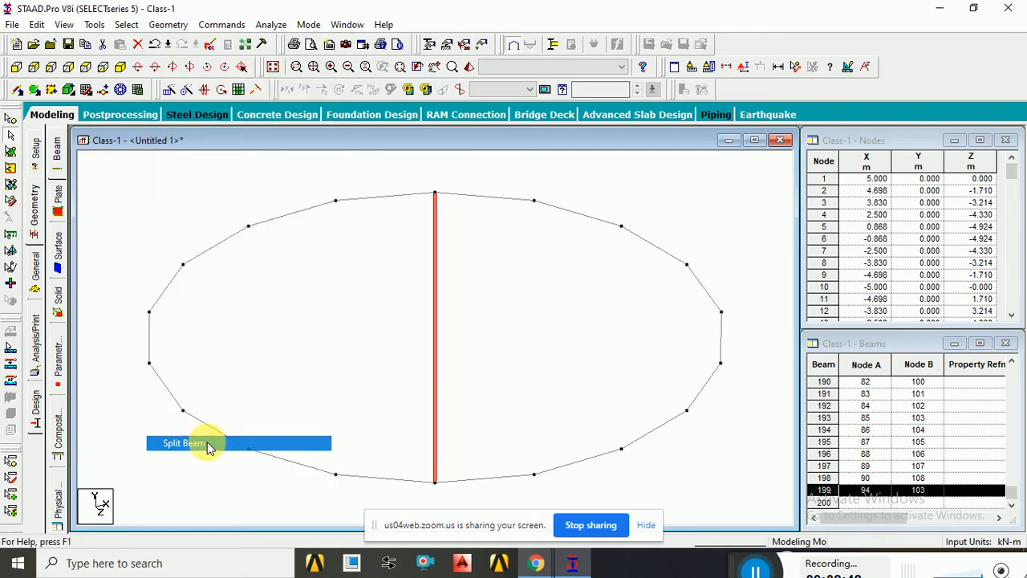
{"action": "left_click", "coordinate": [441, 352]}
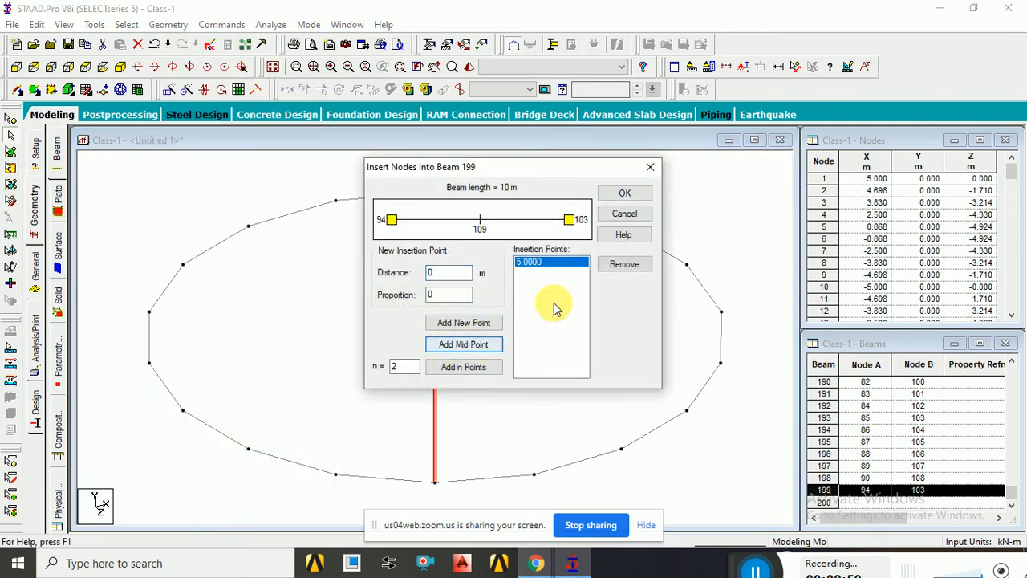
{"action": "left_click", "coordinate": [619, 196]}
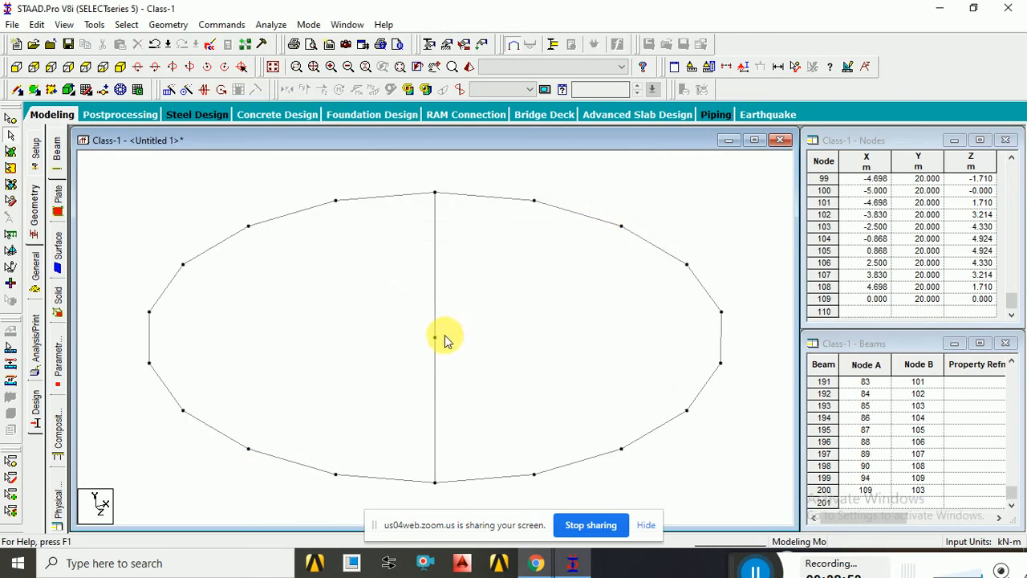
Delete both halves of the beam crossing the top ring, keeping the unattached centre node.
{"action": "left_click", "coordinate": [434, 311]}
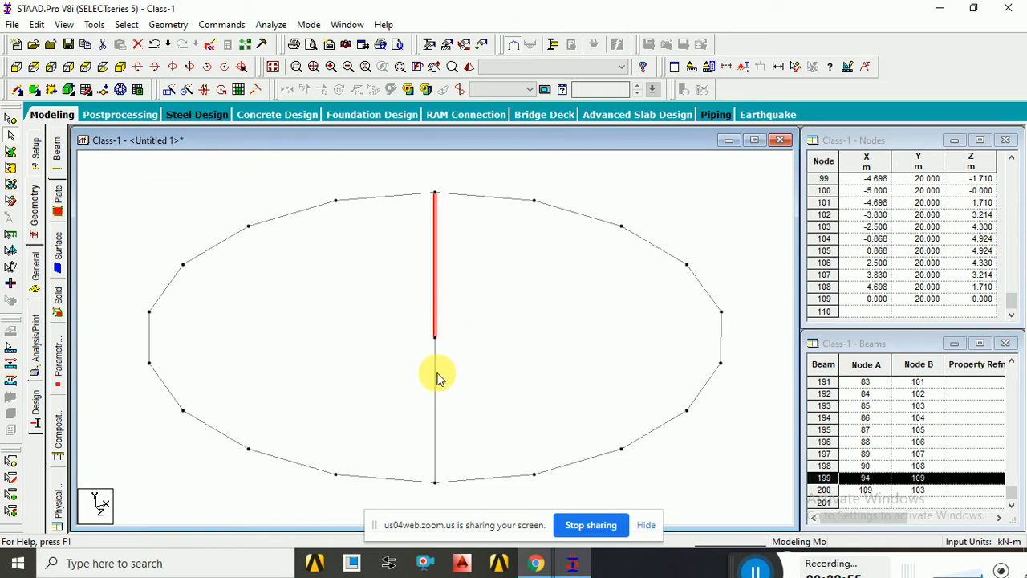
{"action": "left_click", "coordinate": [434, 374], "text": "ctrl"}
{"action": "key", "text": "Delete"}
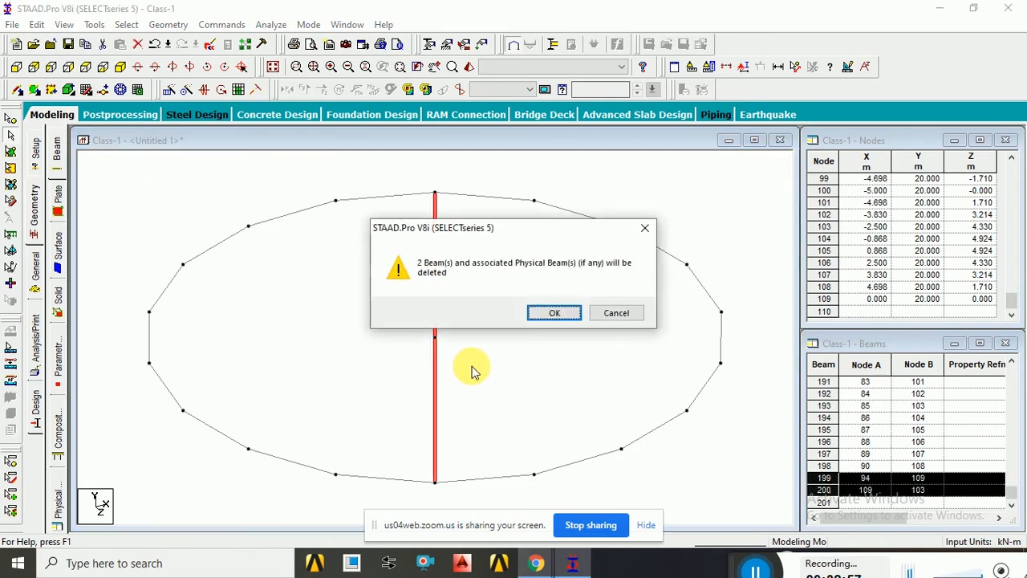
{"action": "key", "text": "Return"}
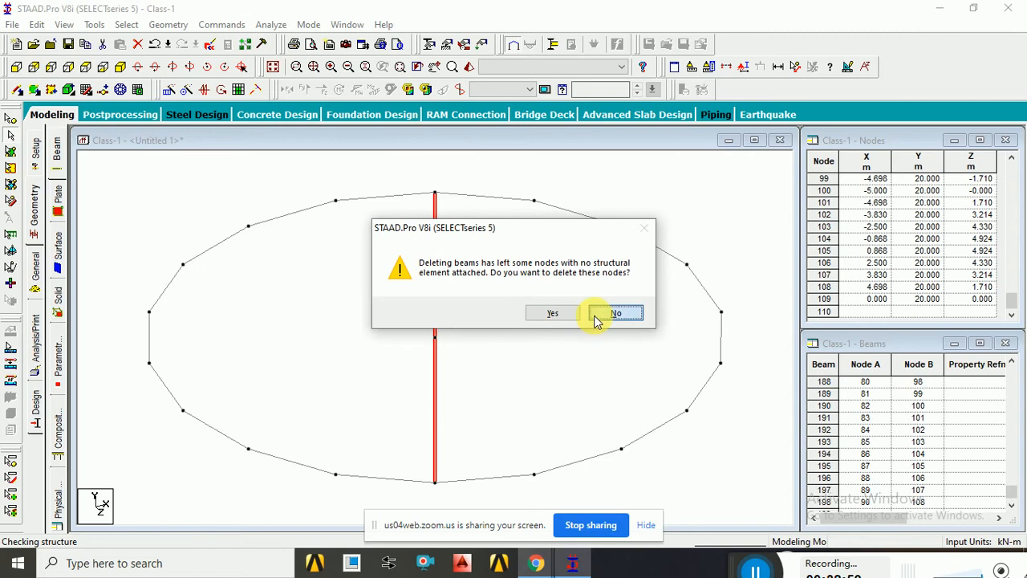
{"action": "left_click", "coordinate": [598, 315]}
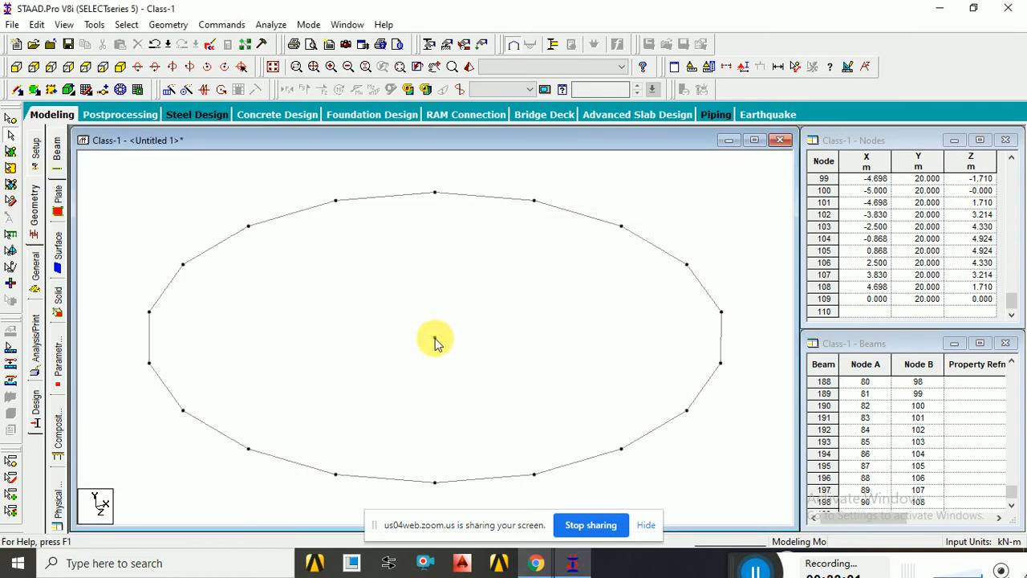
Copy the ring's centre node and paste it with a Y offset of 0.5 m.
{"action": "left_click", "coordinate": [10, 119]}
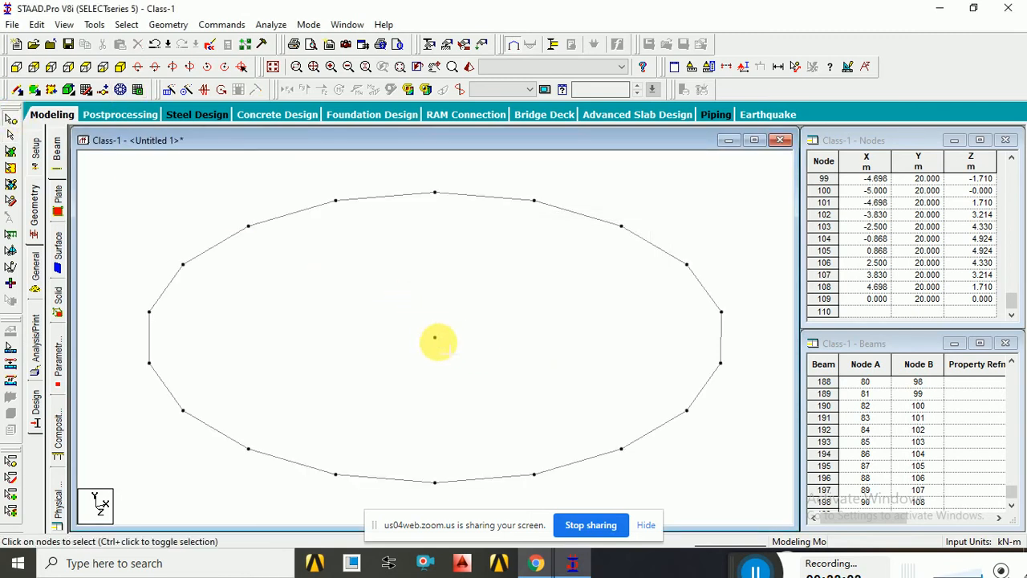
{"action": "left_click", "coordinate": [434, 338]}
{"action": "key", "text": "ctrl+c"}
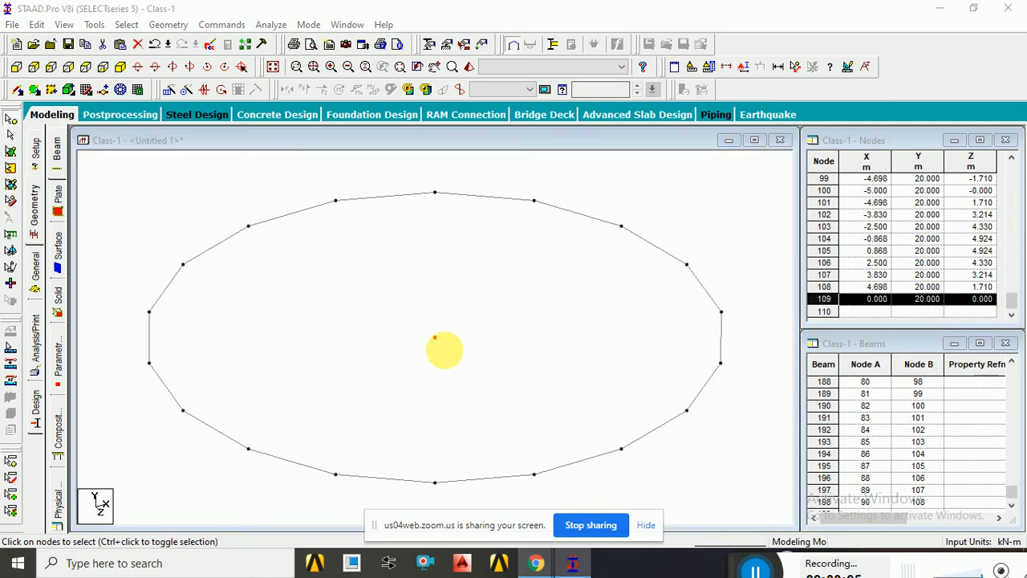
{"action": "key", "text": "ctrl+v"}
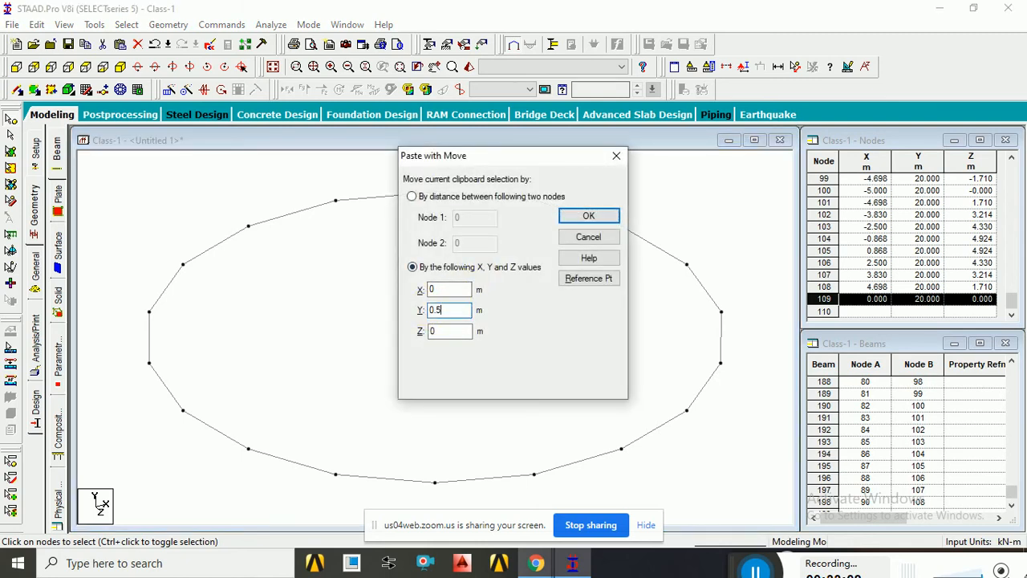
{"action": "type", "text": "0.5"}
{"action": "key", "text": "Return"}
Delete the original centre node lying in the plane of the ring.
{"action": "left_click", "coordinate": [417, 353]}
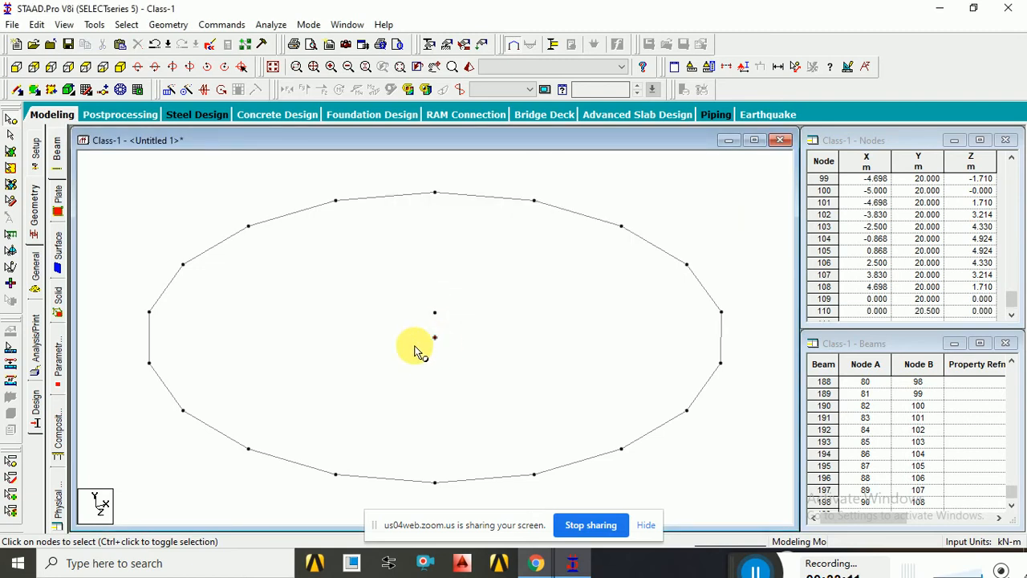
{"action": "left_click", "coordinate": [434, 337]}
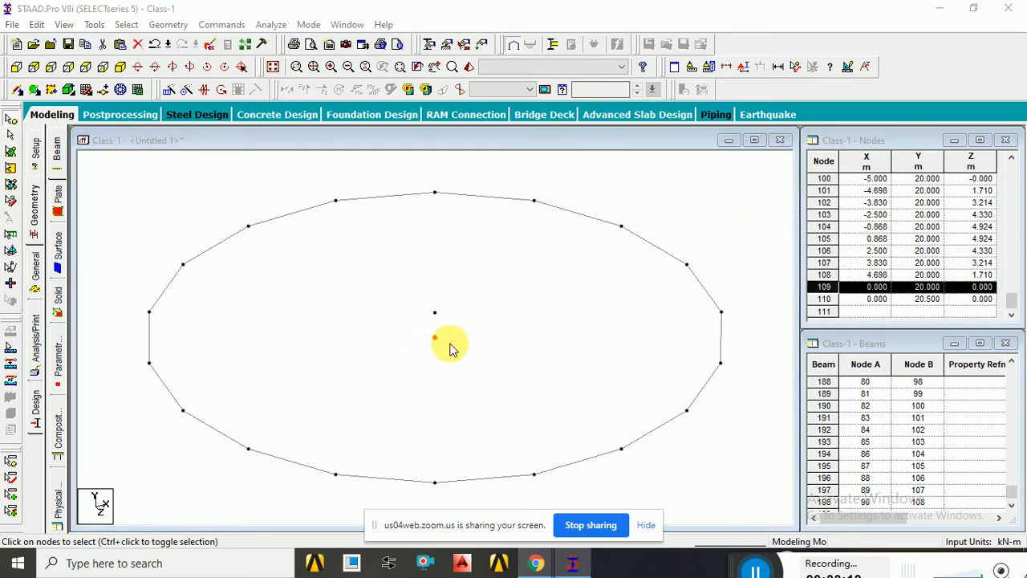
{"action": "key", "text": "Delete"}
{"action": "key", "text": "Return"}
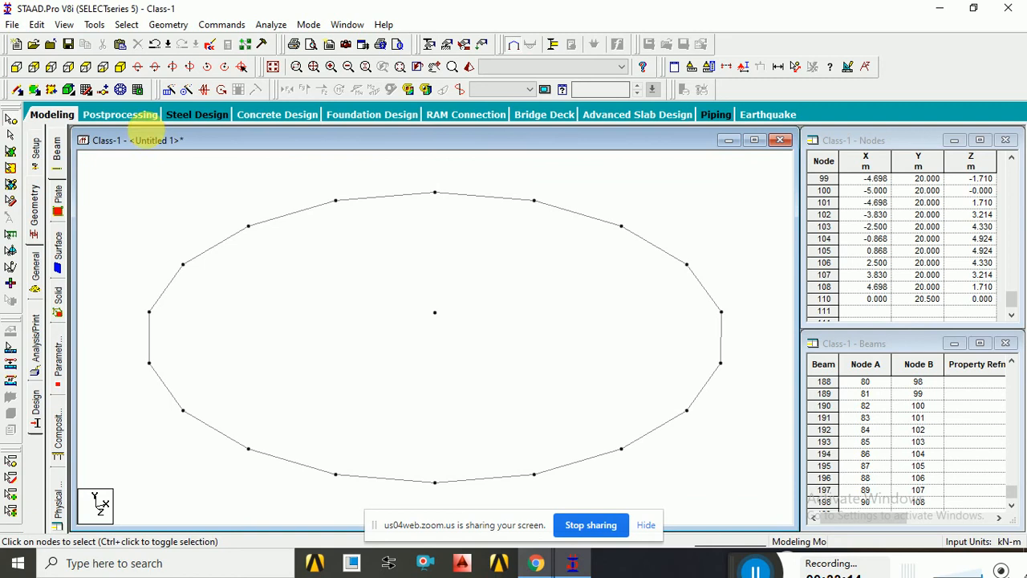
Add beams from the three rearmost ring nodes to the raised centre node.
{"action": "left_click", "coordinate": [17, 89]}
{"action": "left_click", "coordinate": [335, 200]}
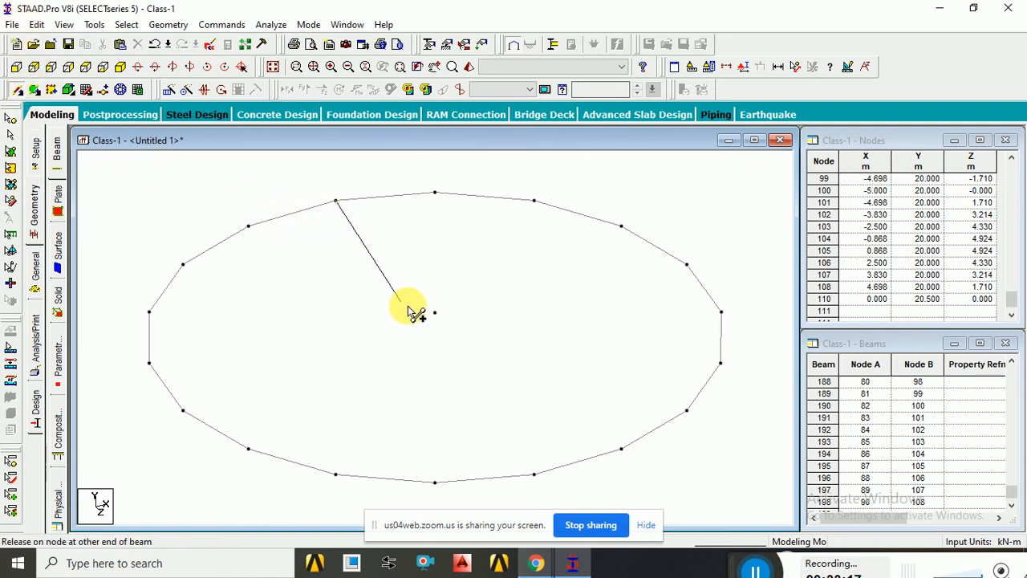
{"action": "left_click", "coordinate": [434, 312]}
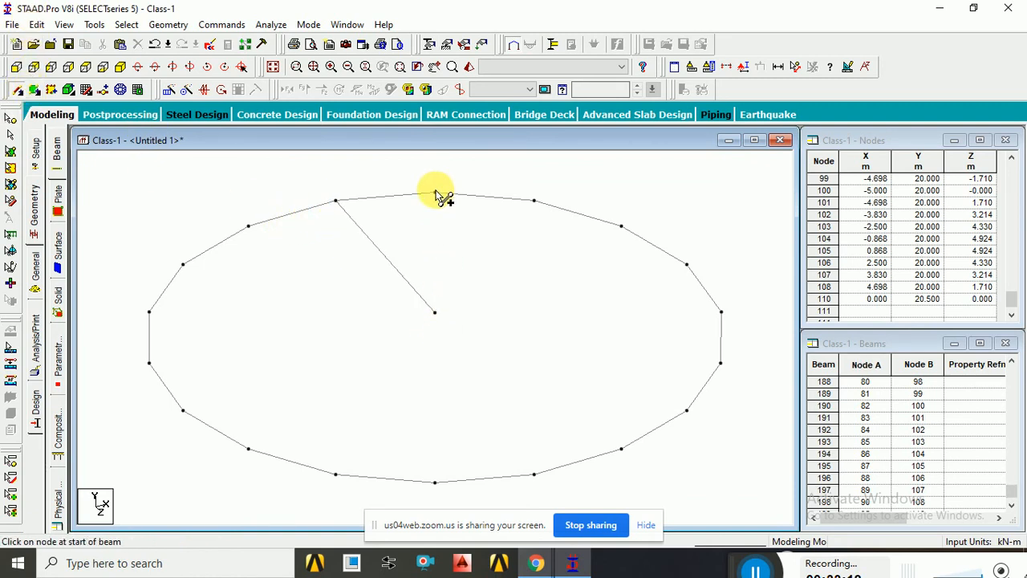
{"action": "left_click", "coordinate": [434, 192]}
{"action": "left_click", "coordinate": [434, 312]}
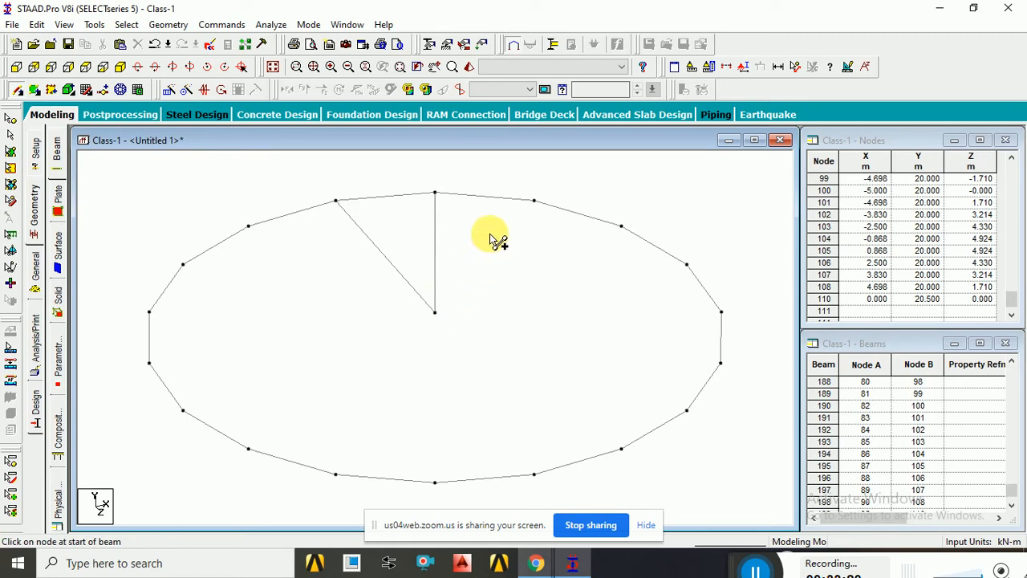
{"action": "left_click", "coordinate": [534, 200]}
{"action": "left_click", "coordinate": [434, 312]}
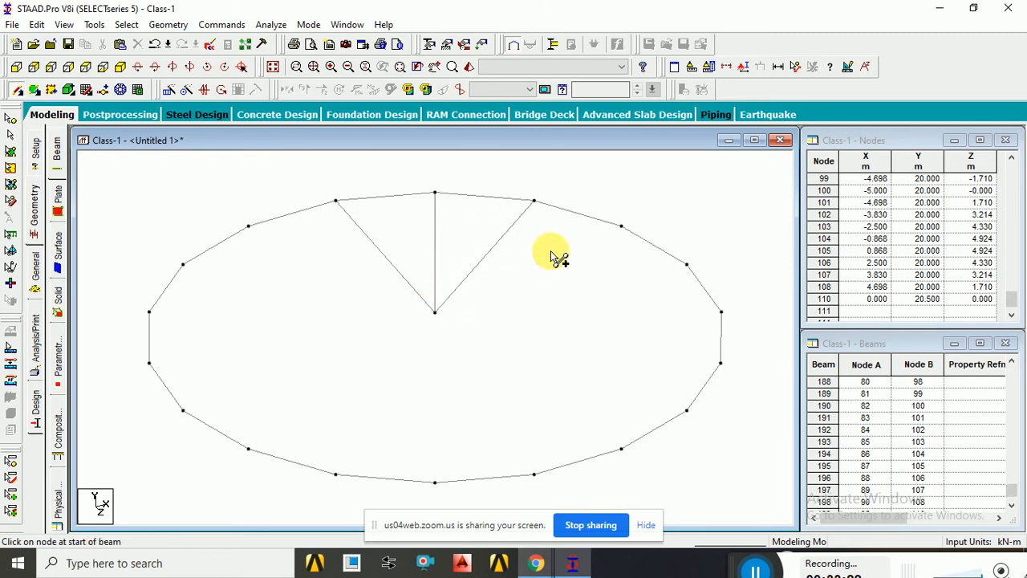
Add beams from the five ring nodes along the right side to the raised centre node.
{"action": "left_click", "coordinate": [618, 228]}
{"action": "left_click", "coordinate": [550, 312]}
{"action": "left_click", "coordinate": [621, 226]}
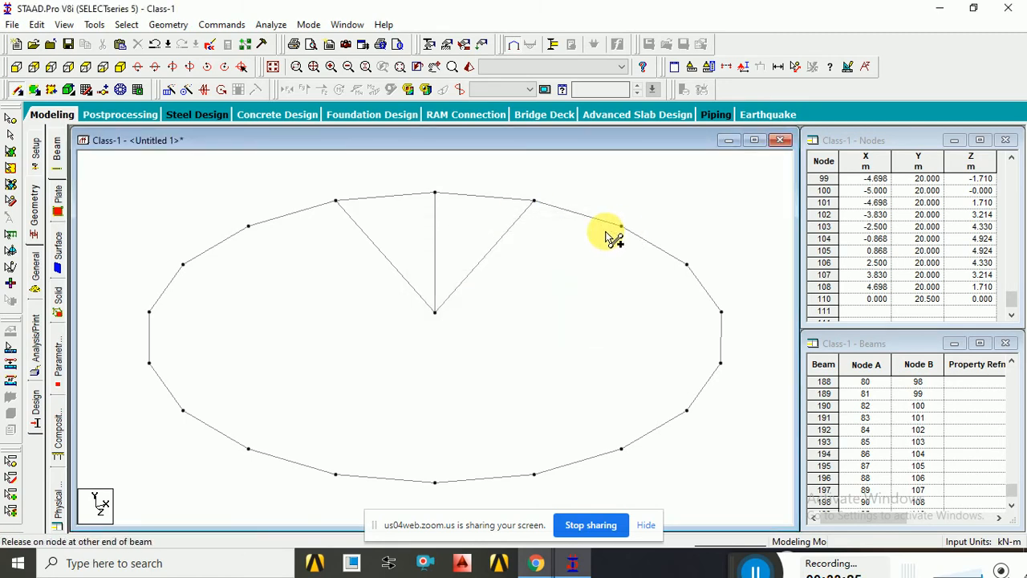
{"action": "left_click", "coordinate": [435, 312]}
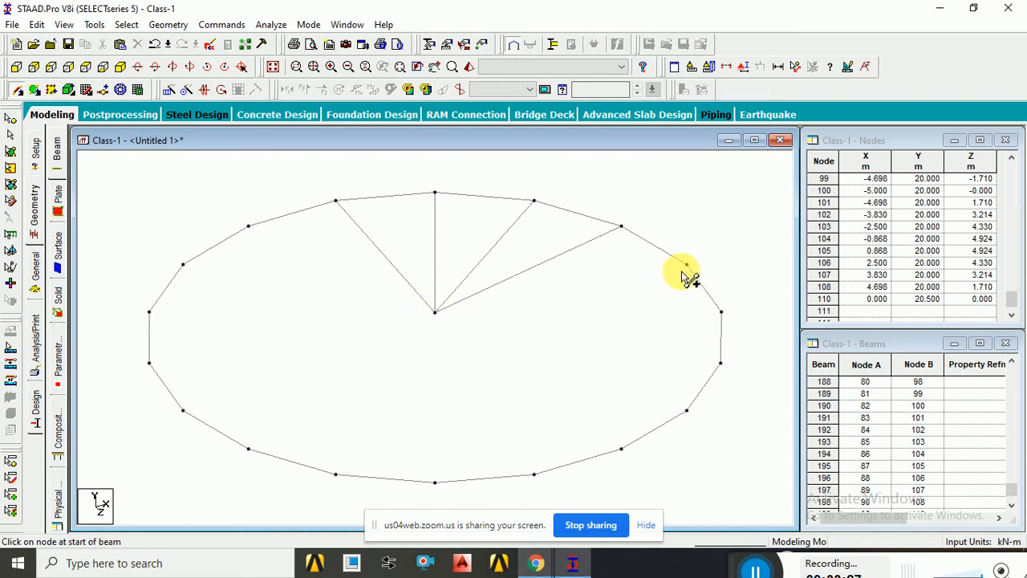
{"action": "left_click_drag", "start_coordinate": [685, 267], "coordinate": [434, 312]}
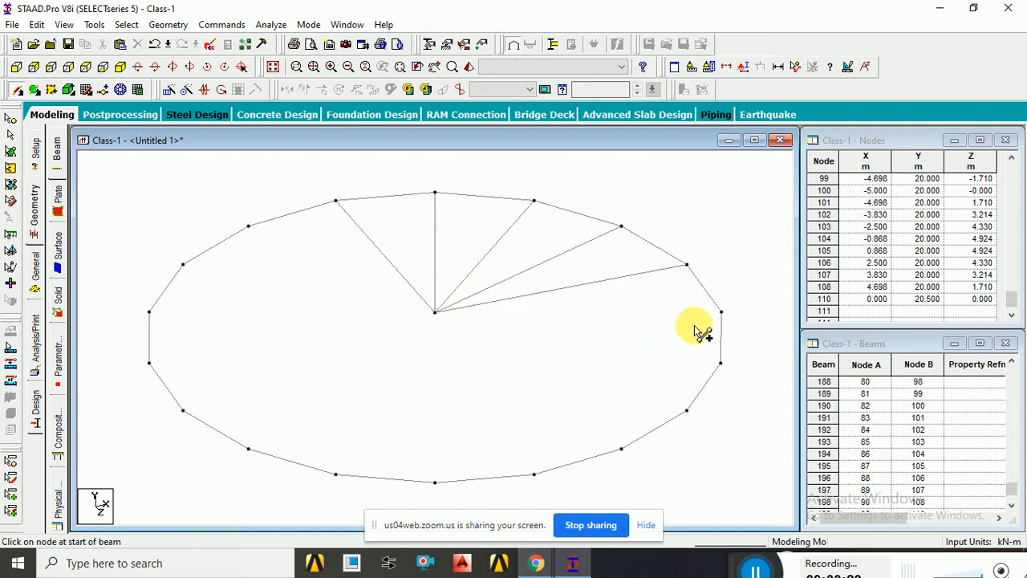
{"action": "left_click", "coordinate": [720, 312]}
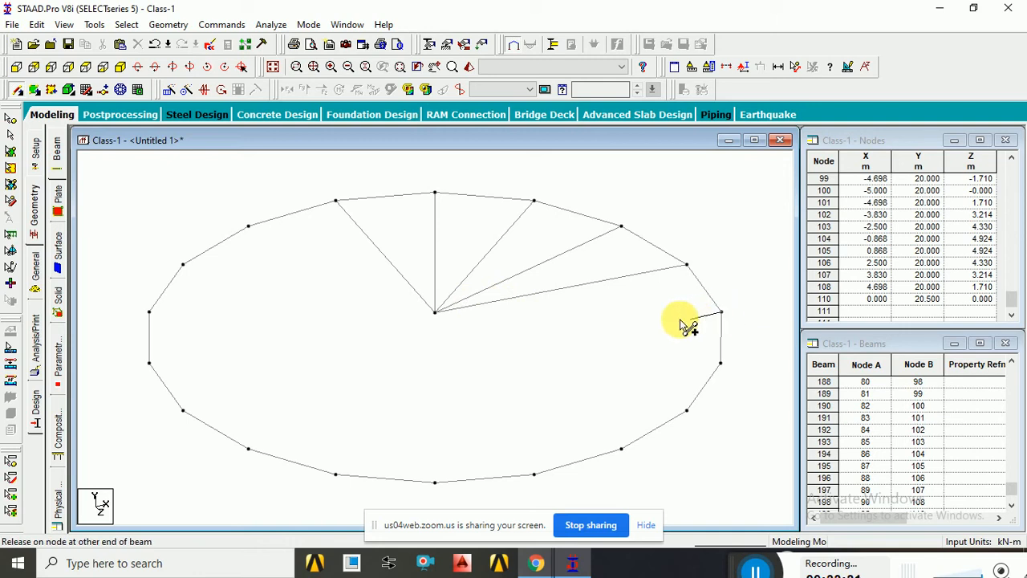
{"action": "left_click", "coordinate": [435, 311]}
{"action": "left_click_drag", "start_coordinate": [720, 363], "coordinate": [434, 312]}
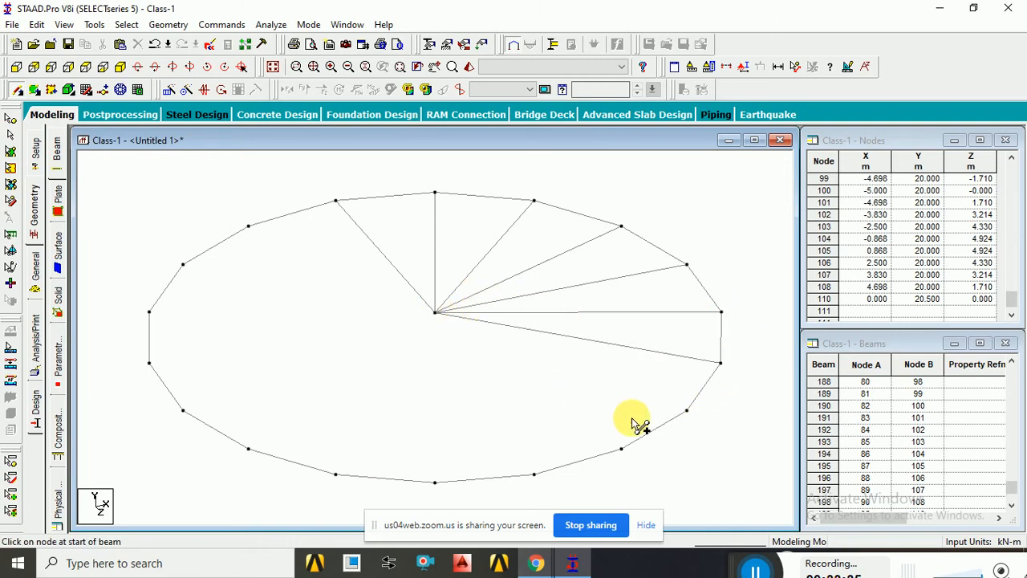
{"action": "left_click_drag", "start_coordinate": [680, 413], "coordinate": [439, 315]}
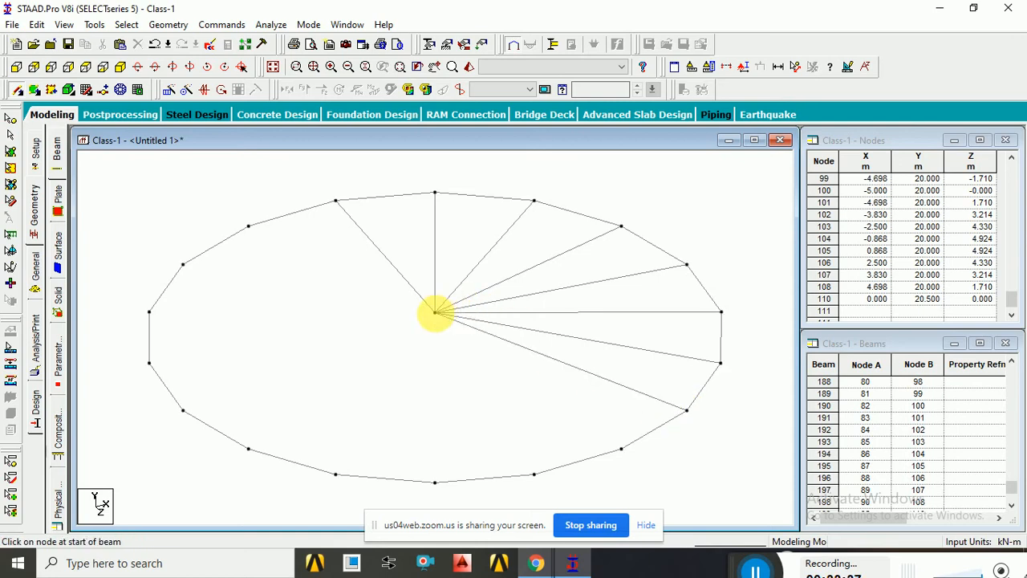
Add beams from the next four ring nodes along the front edge, going clockwise, to the raised centre node.
{"action": "left_click_drag", "start_coordinate": [621, 449], "coordinate": [435, 312]}
{"action": "left_click_drag", "start_coordinate": [534, 473], "coordinate": [435, 312]}
{"action": "left_click_drag", "start_coordinate": [434, 481], "coordinate": [435, 314]}
{"action": "left_click_drag", "start_coordinate": [335, 474], "coordinate": [436, 311]}
{"action": "left_click", "coordinate": [572, 314]}
{"action": "left_click_drag", "start_coordinate": [336, 474], "coordinate": [436, 312]}
Add beams from the next two front-left ring nodes to the raised centre node, without creating extra nodes.
{"action": "left_click_drag", "start_coordinate": [258, 453], "coordinate": [434, 344]}
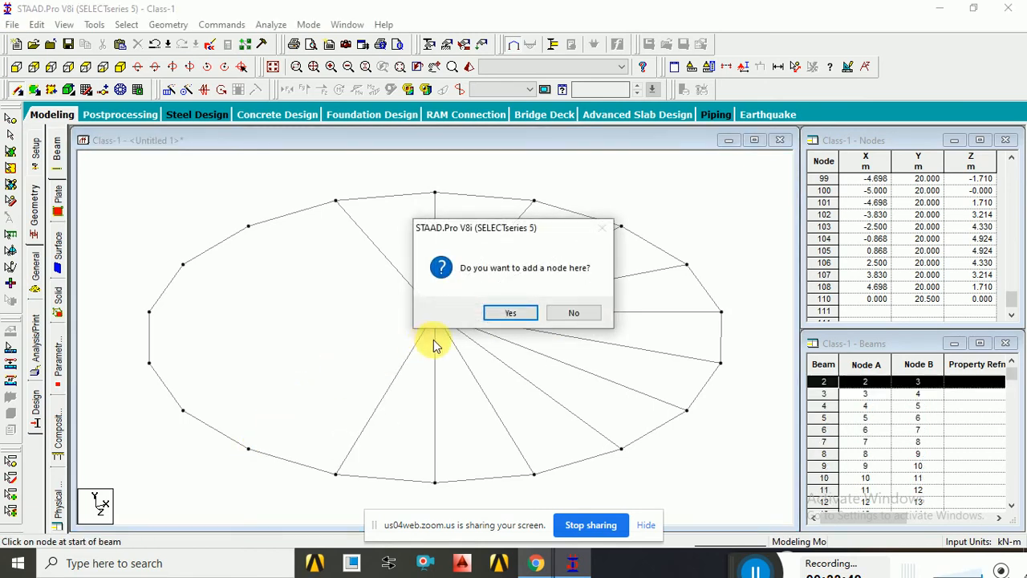
{"action": "left_click", "coordinate": [573, 314]}
{"action": "left_click_drag", "start_coordinate": [248, 448], "coordinate": [434, 312]}
{"action": "left_click_drag", "start_coordinate": [183, 410], "coordinate": [175, 383]}
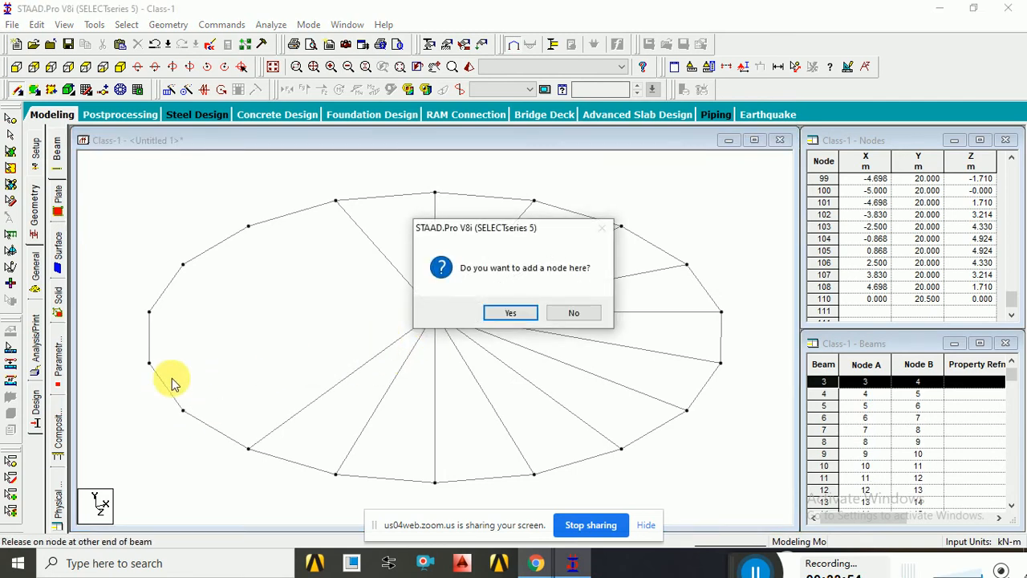
{"action": "left_click", "coordinate": [573, 313]}
{"action": "left_click", "coordinate": [434, 313]}
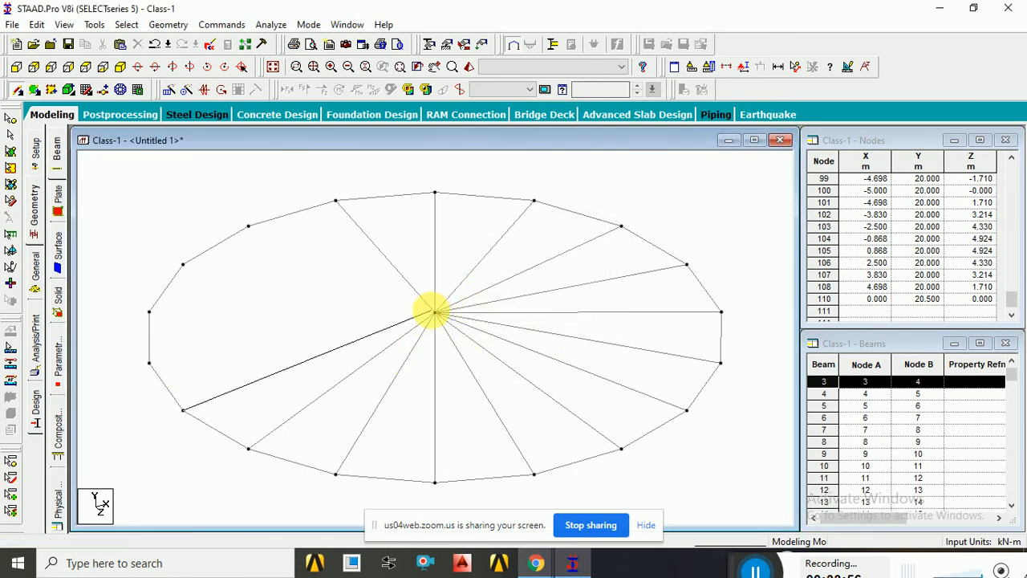
Add beams from the remaining four left and rear-left ring nodes to the raised centre node, declining any extra nodes.
{"action": "left_click", "coordinate": [150, 362]}
{"action": "left_click", "coordinate": [435, 313]}
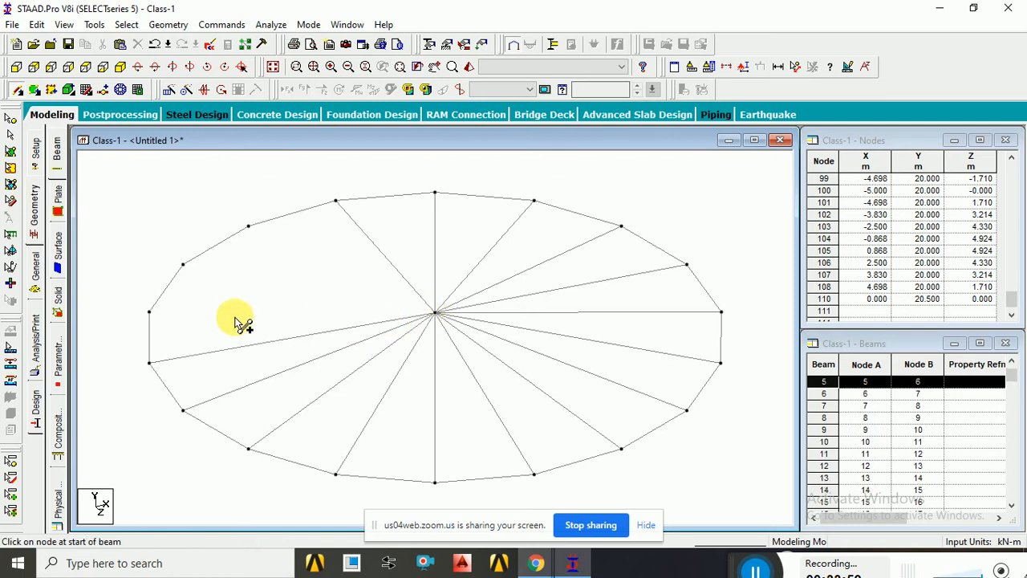
{"action": "left_click_drag", "start_coordinate": [150, 311], "coordinate": [426, 308]}
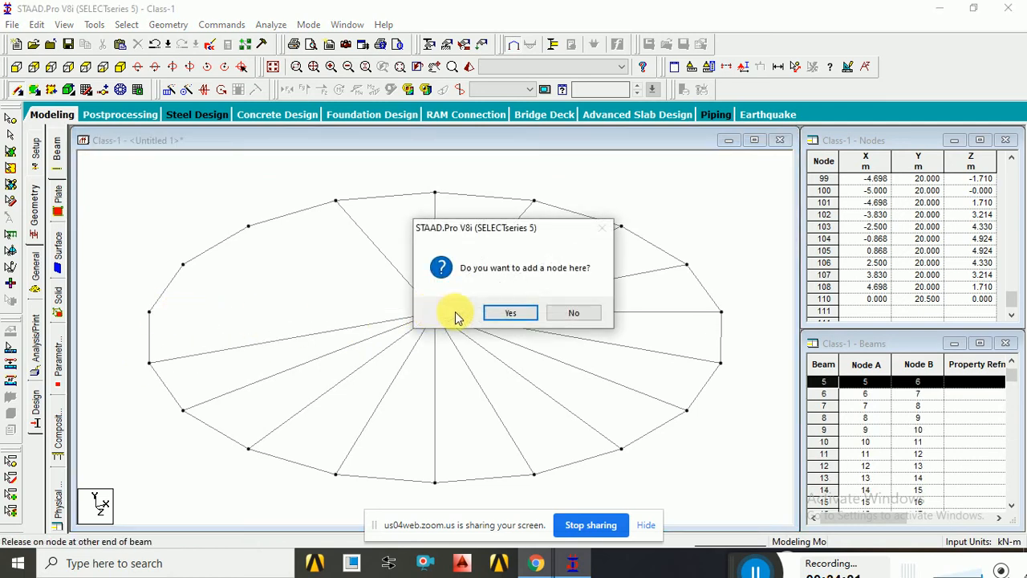
{"action": "left_click", "coordinate": [574, 314]}
{"action": "left_click", "coordinate": [434, 315]}
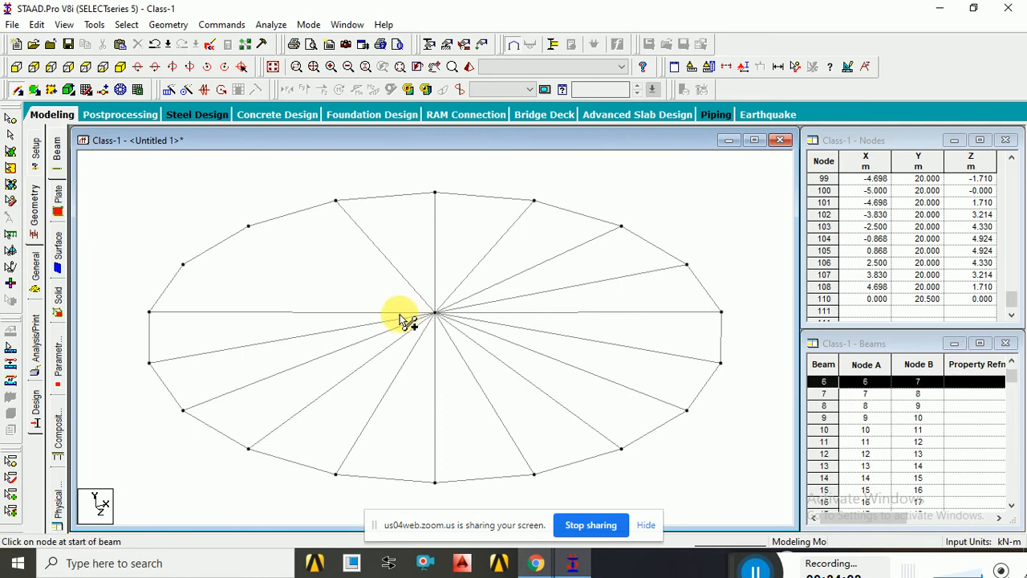
{"action": "left_click_drag", "start_coordinate": [183, 263], "coordinate": [433, 317]}
{"action": "left_click_drag", "start_coordinate": [248, 226], "coordinate": [434, 317]}
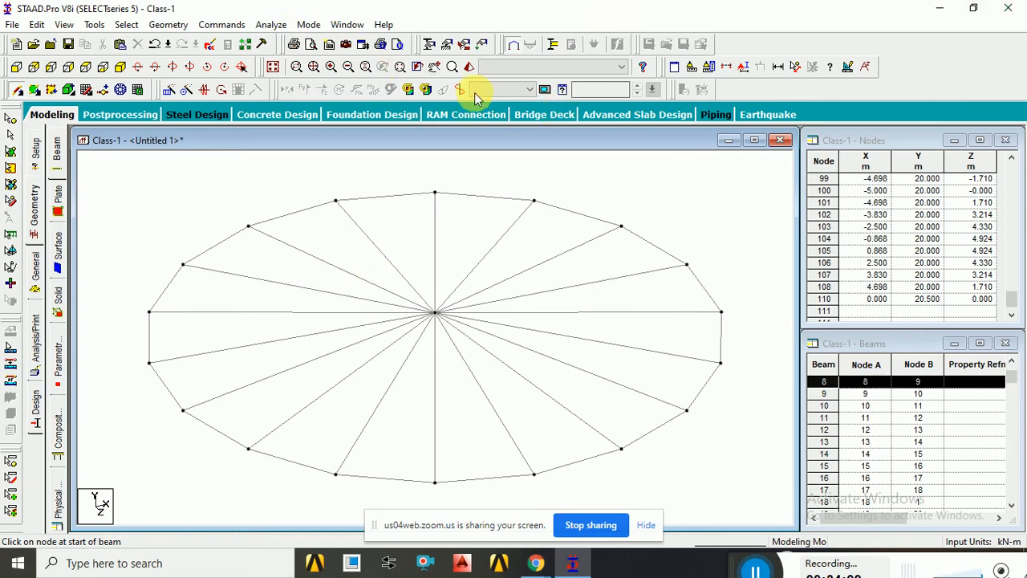
Display the whole structure again and show it in front view.
{"action": "left_click", "coordinate": [272, 67]}
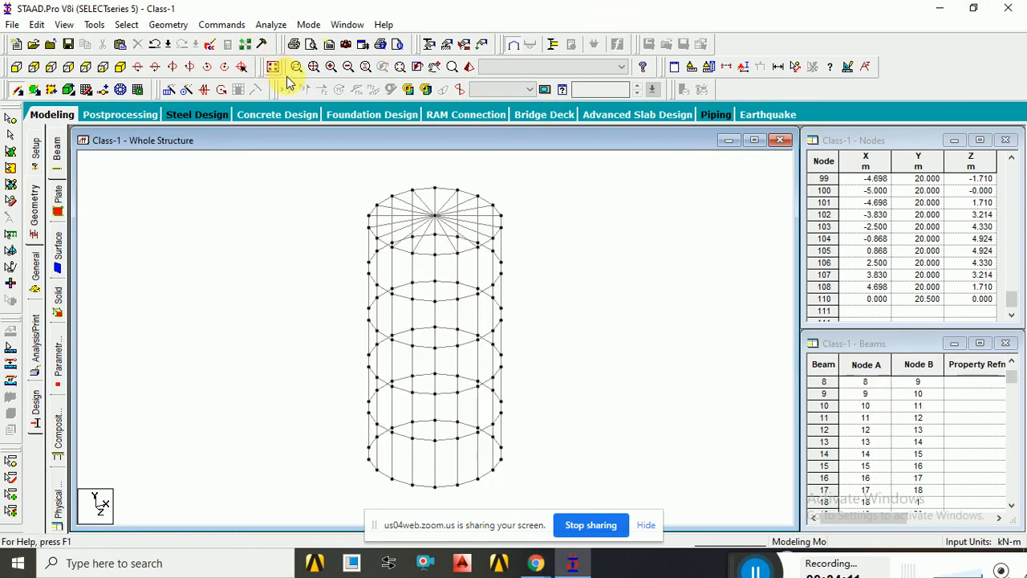
{"action": "scroll", "coordinate": [521, 312], "scroll_direction": "up", "scroll_amount": 4}
{"action": "scroll", "coordinate": [520, 311], "scroll_direction": "down", "scroll_amount": 3}
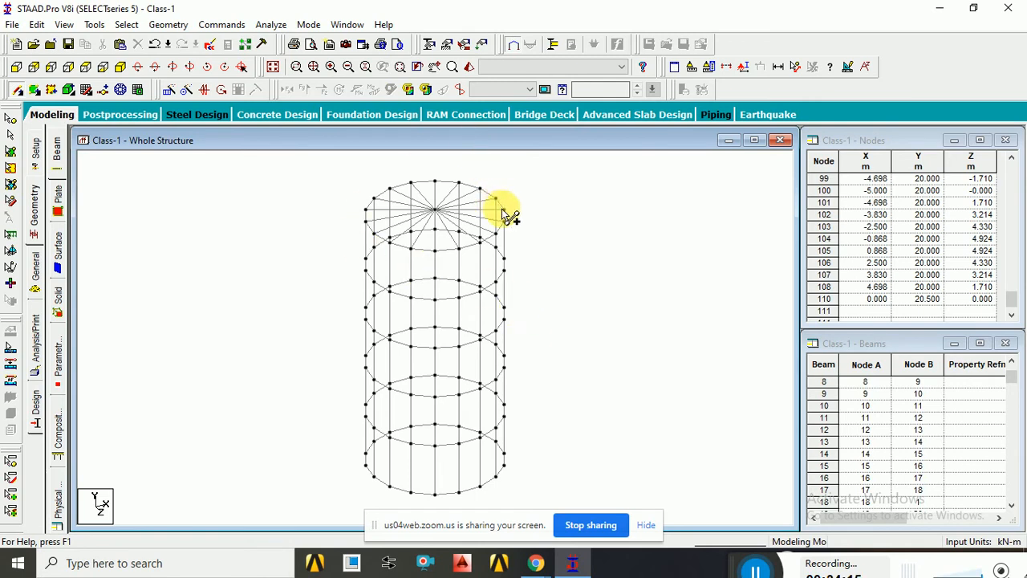
{"action": "left_click", "coordinate": [13, 67]}
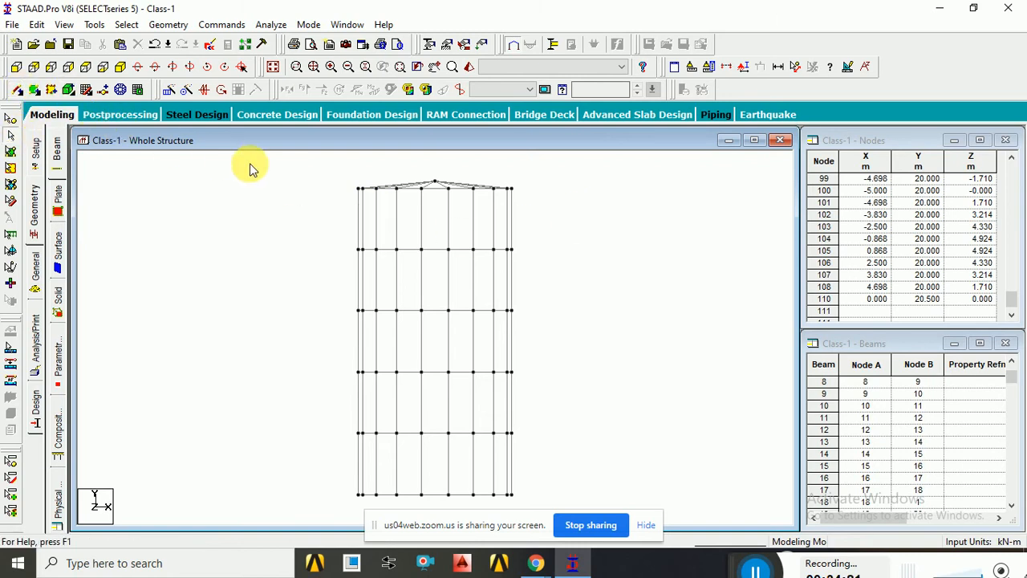
Try to fill the top tier with plates using only its vertical beams as the selection, declining the auto save.
{"action": "left_click_drag", "start_coordinate": [341, 191], "coordinate": [559, 240]}
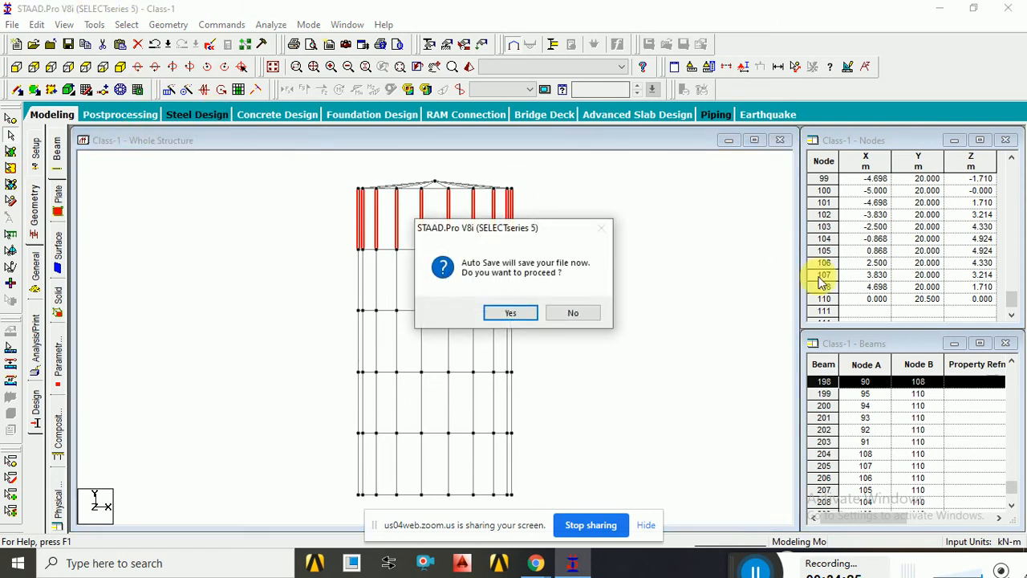
{"action": "left_click", "coordinate": [573, 313]}
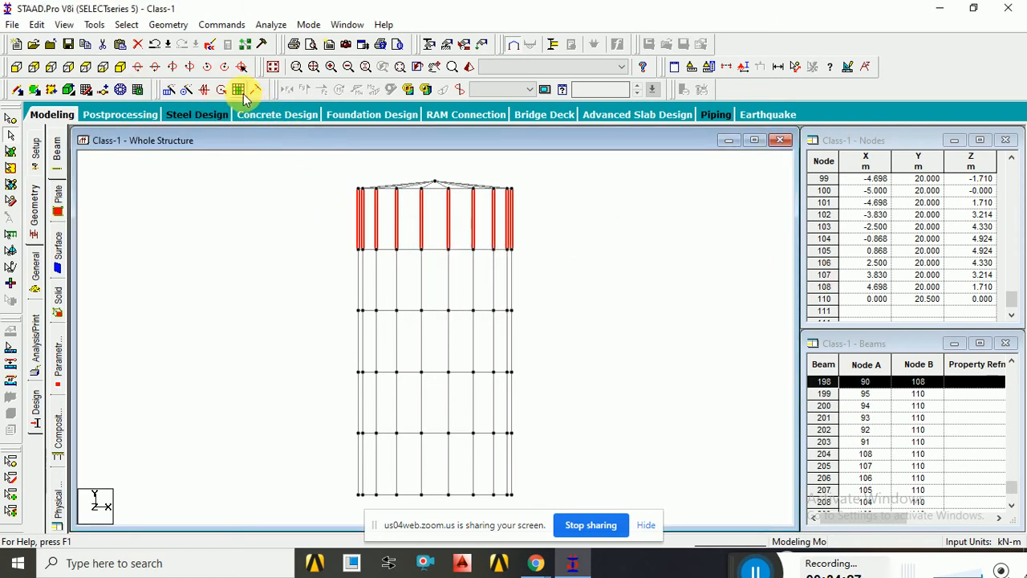
{"action": "left_click", "coordinate": [240, 90]}
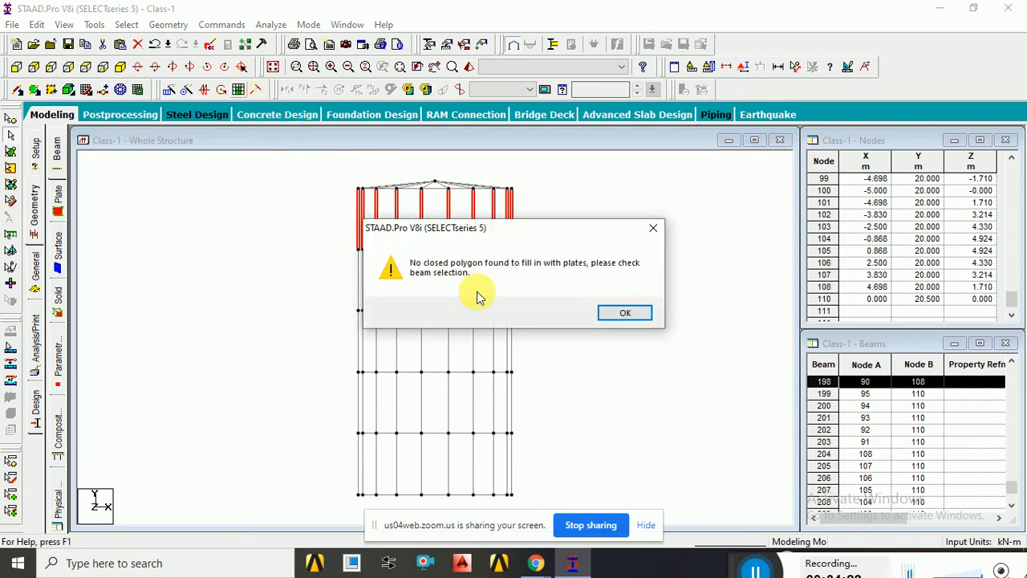
{"action": "left_click", "coordinate": [624, 315]}
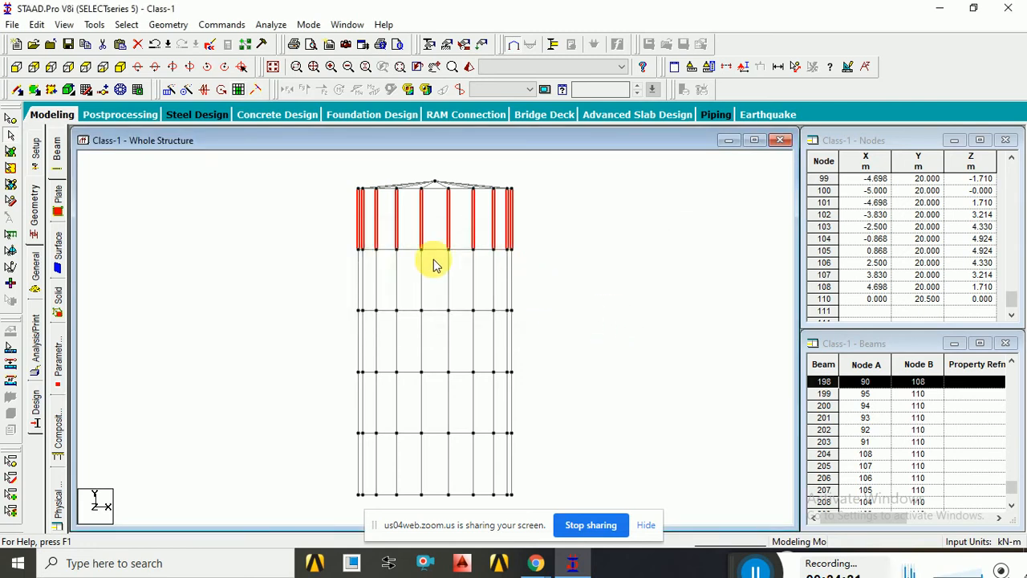
Fill the conical roof's beam panels with plates, using the roof and the top tier's vertical beams as the selection.
{"action": "left_click_drag", "start_coordinate": [344, 160], "coordinate": [523, 240]}
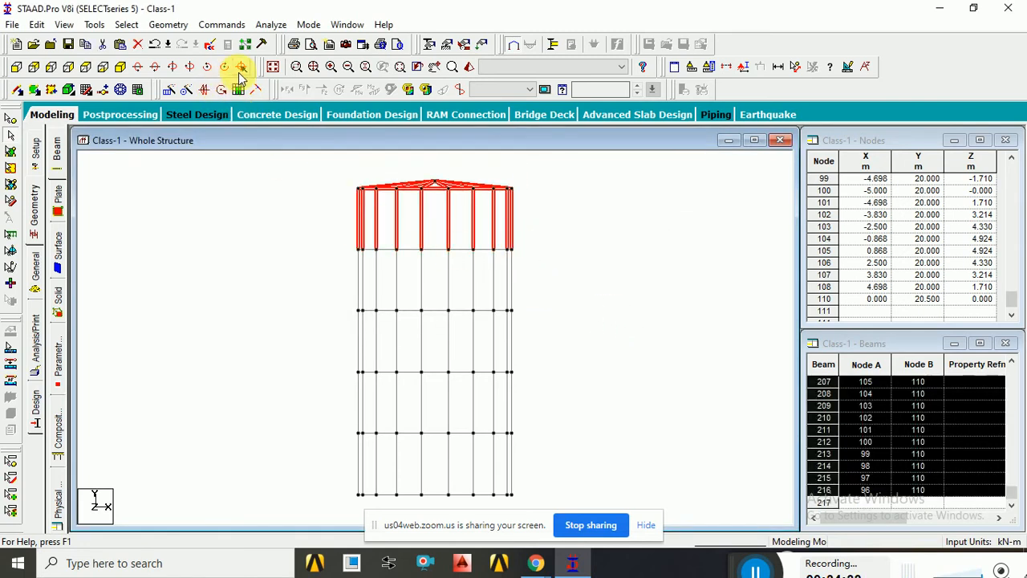
{"action": "left_click", "coordinate": [239, 90]}
{"action": "left_click", "coordinate": [576, 314]}
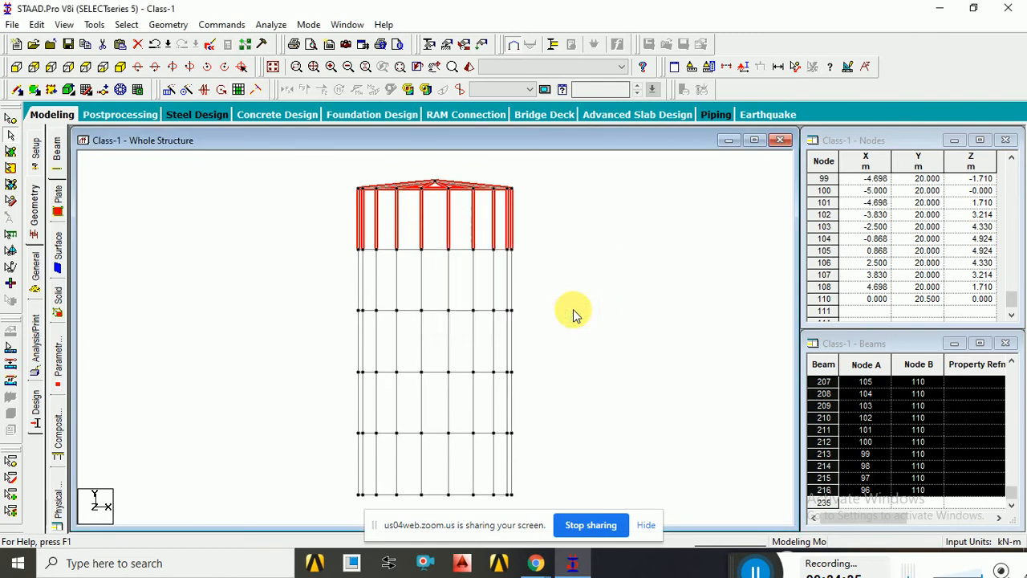
Inspect the selected roof and top-tier beams in a 3D rendering, and examine the whole structure's plates in another.
{"action": "left_click", "coordinate": [469, 66]}
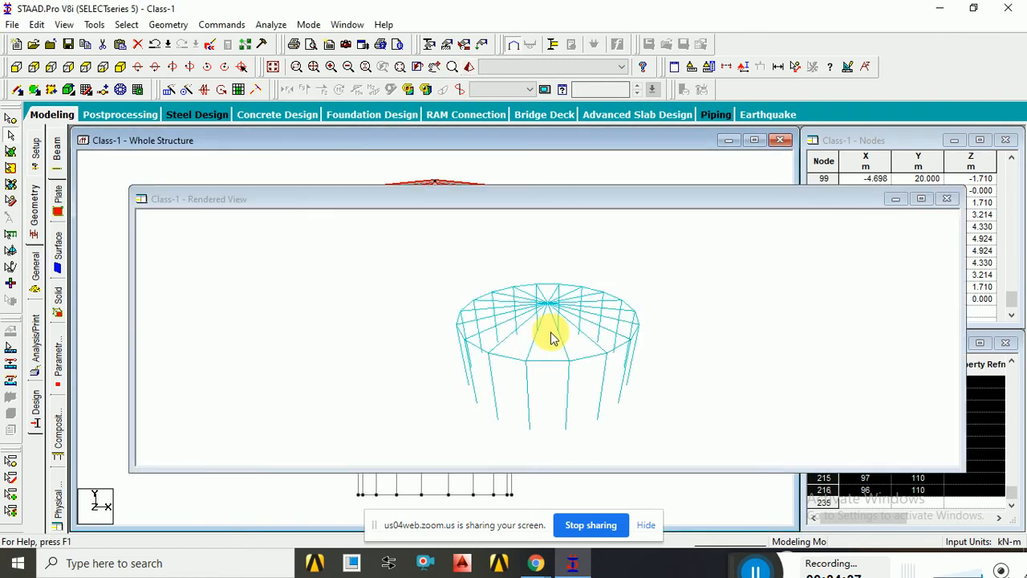
{"action": "left_click", "coordinate": [921, 199]}
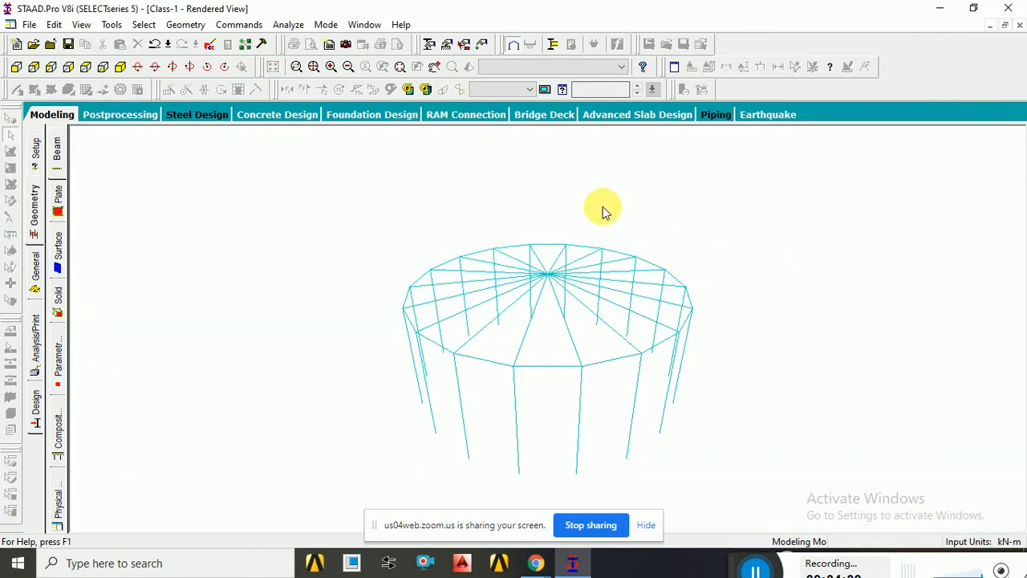
{"action": "left_click", "coordinate": [1019, 25]}
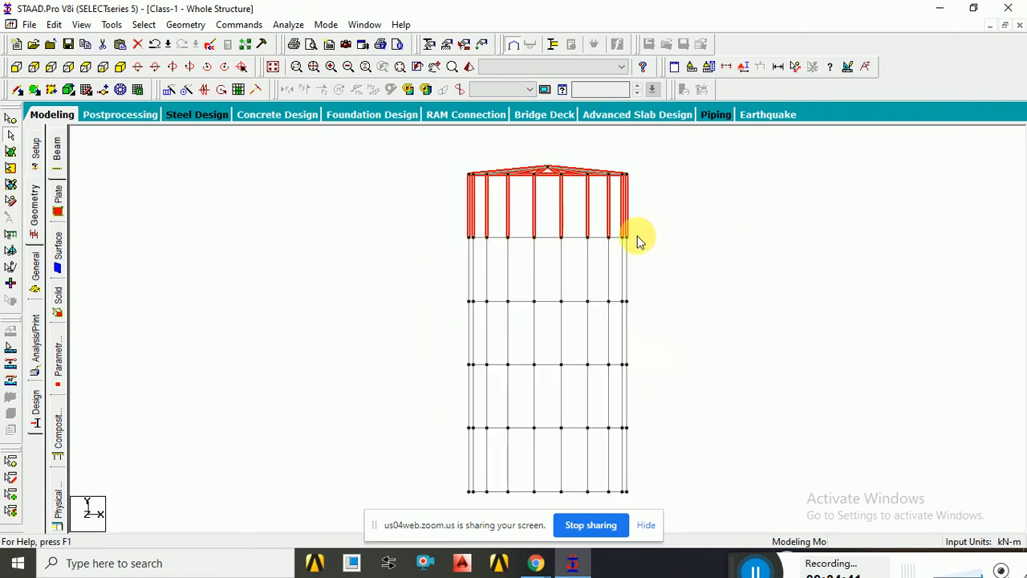
{"action": "left_click", "coordinate": [469, 66]}
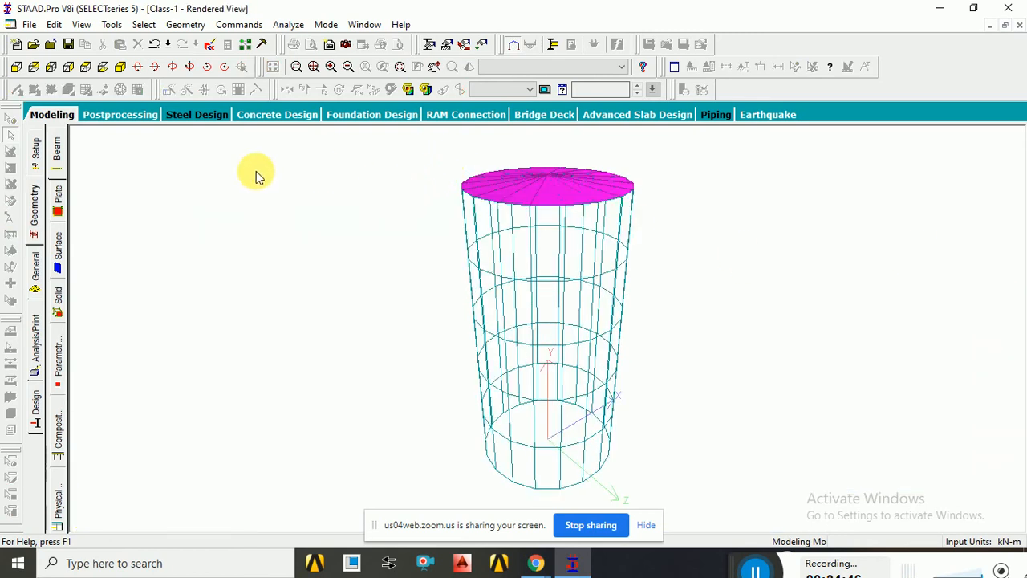
{"action": "left_click_drag", "start_coordinate": [390, 209], "coordinate": [433, 231]}
{"action": "left_click", "coordinate": [1019, 24]}
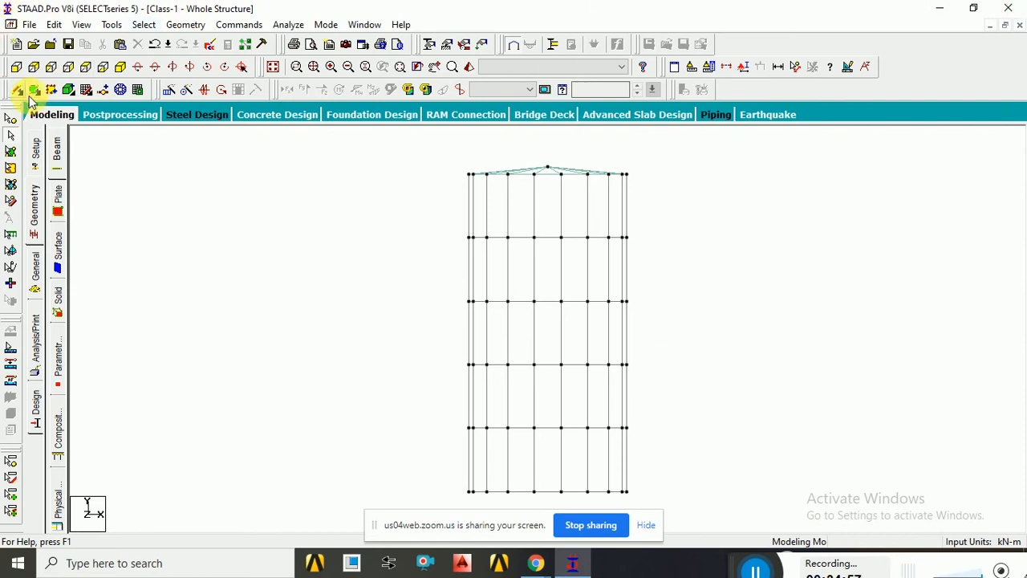
Select only the vertical beams of the top tier and examine them in a 3D rendering.
{"action": "left_click", "coordinate": [11, 136]}
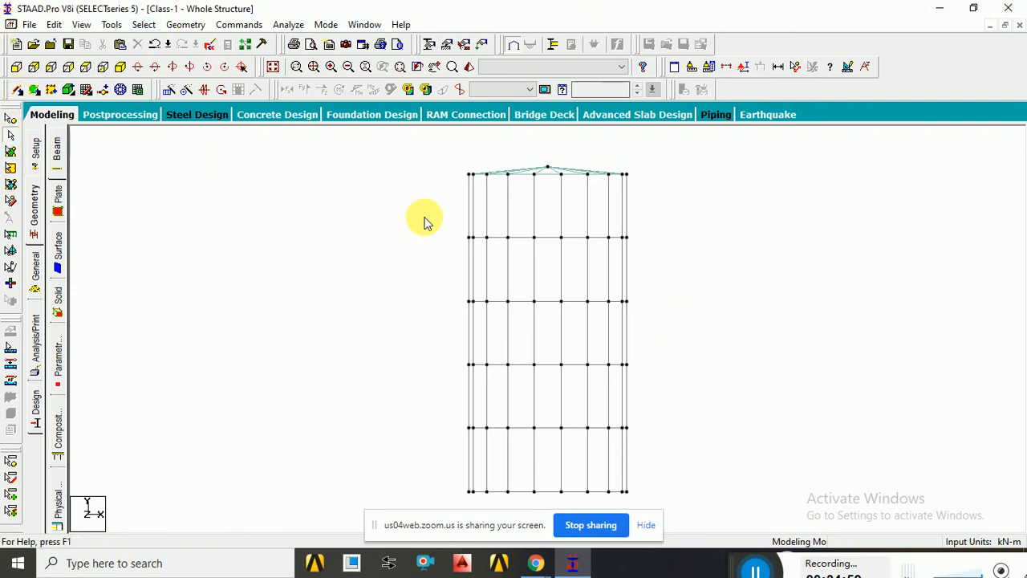
{"action": "left_click_drag", "start_coordinate": [417, 155], "coordinate": [562, 239]}
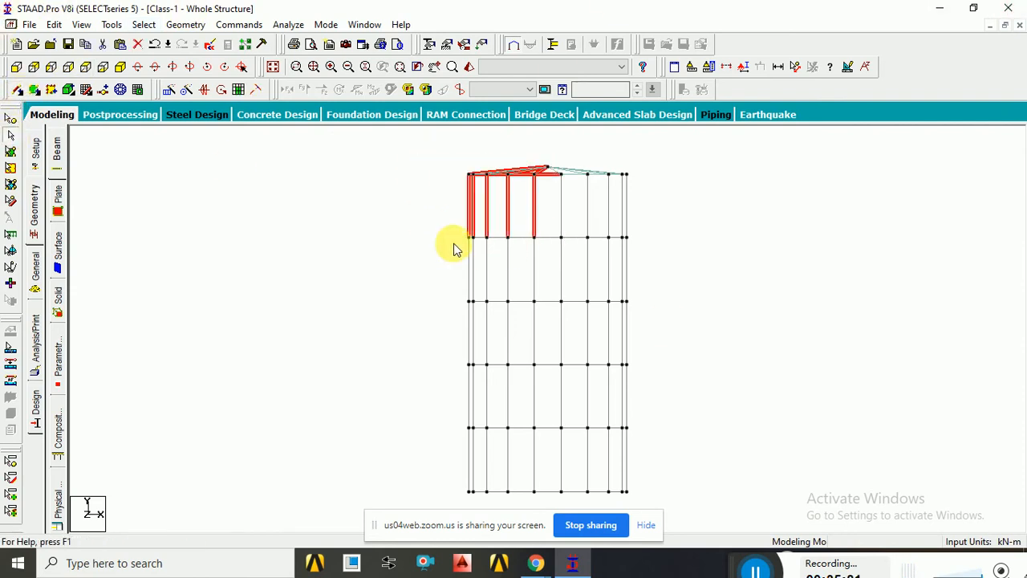
{"action": "left_click", "coordinate": [425, 193]}
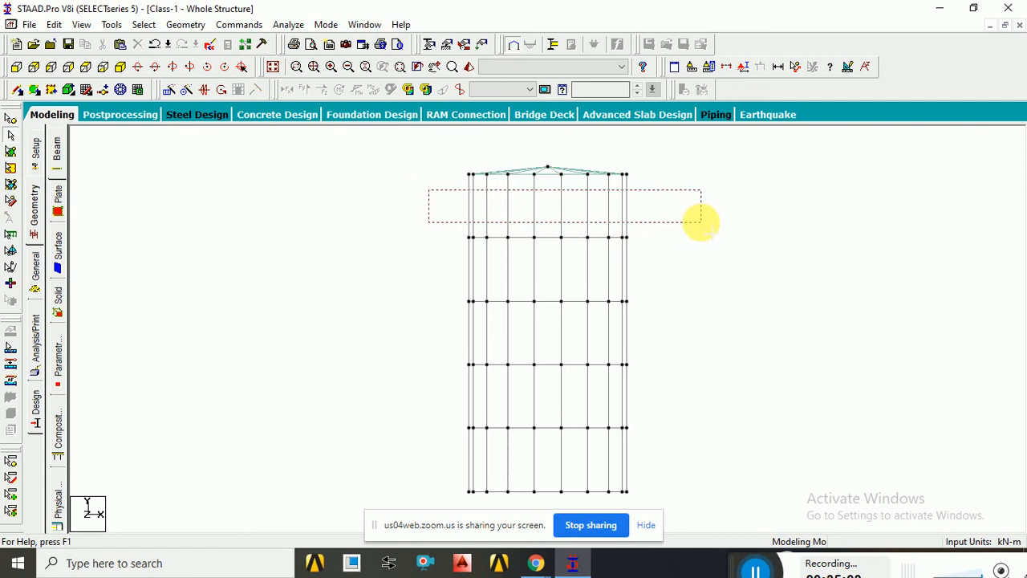
{"action": "left_click_drag", "start_coordinate": [702, 228], "coordinate": [704, 223]}
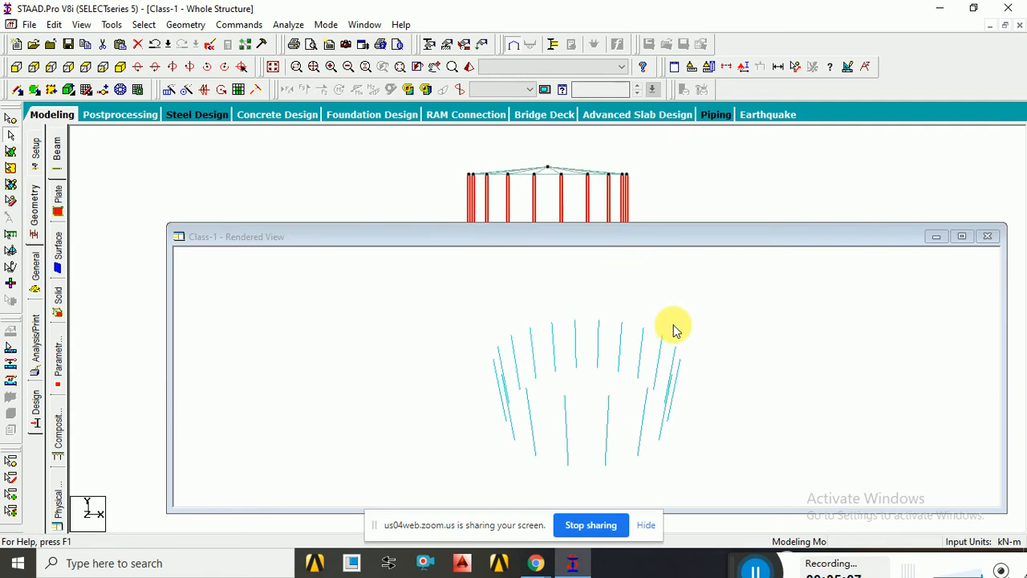
{"action": "left_click", "coordinate": [967, 236]}
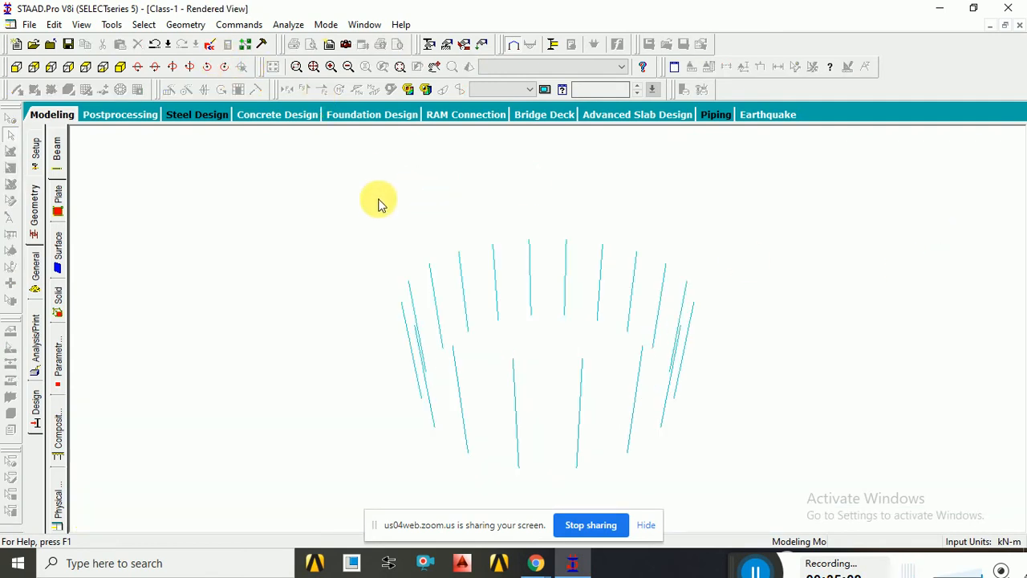
{"action": "left_click", "coordinate": [1019, 25]}
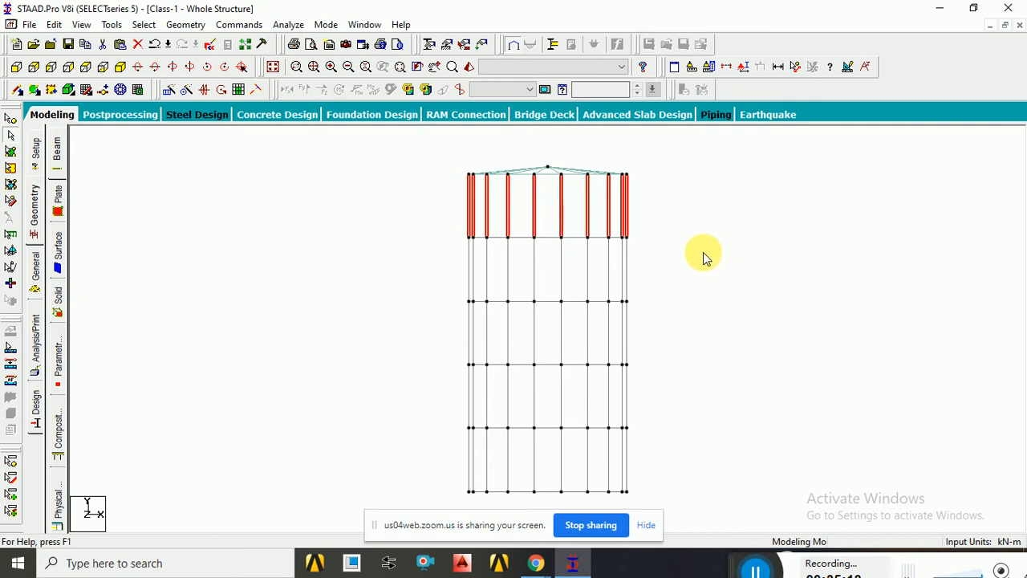
Try to fill the top tier with plates, leaving its lower ring beams out of the selection.
{"action": "left_click", "coordinate": [626, 196]}
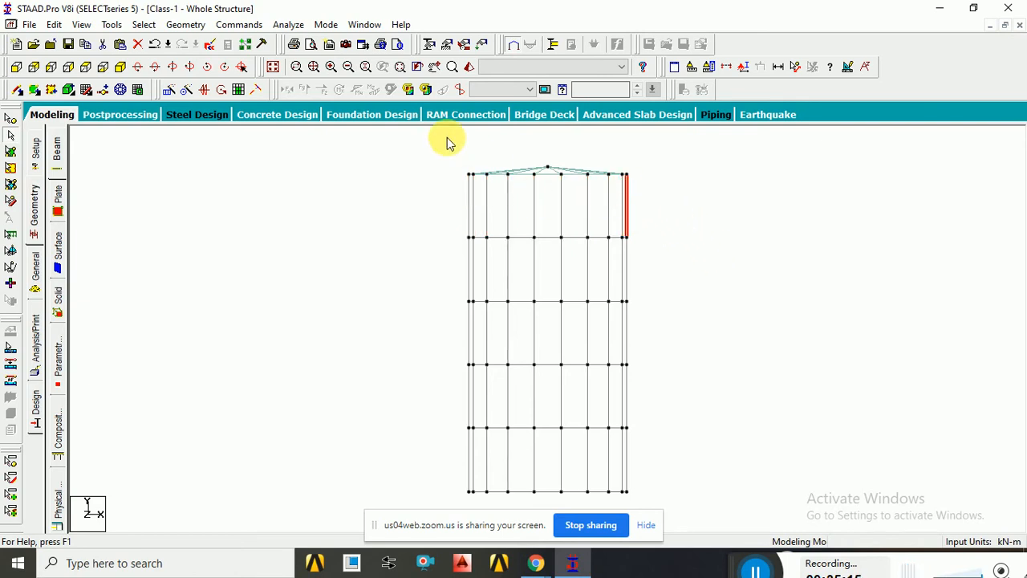
{"action": "left_click_drag", "start_coordinate": [441, 133], "coordinate": [680, 239]}
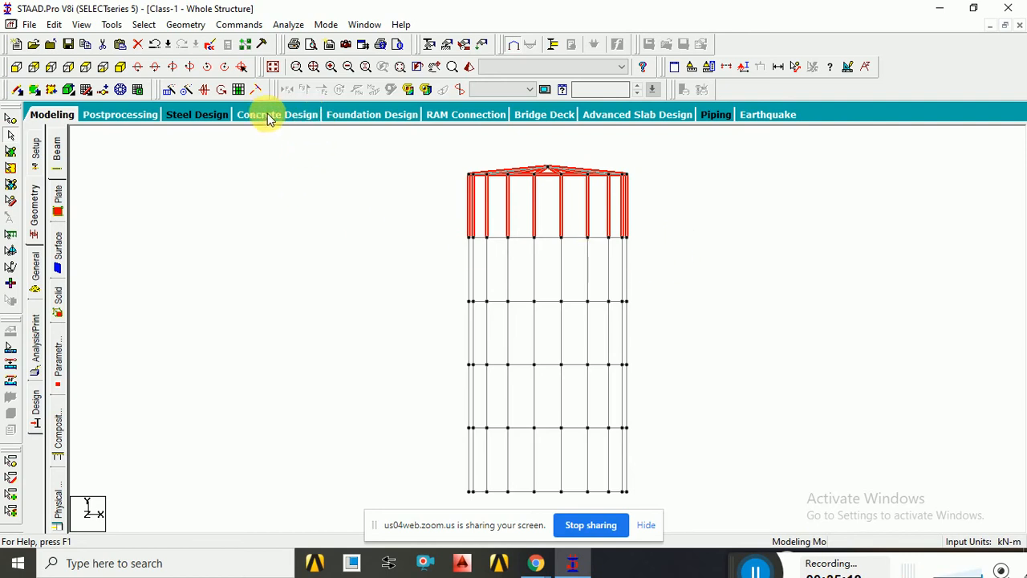
{"action": "left_click", "coordinate": [238, 89]}
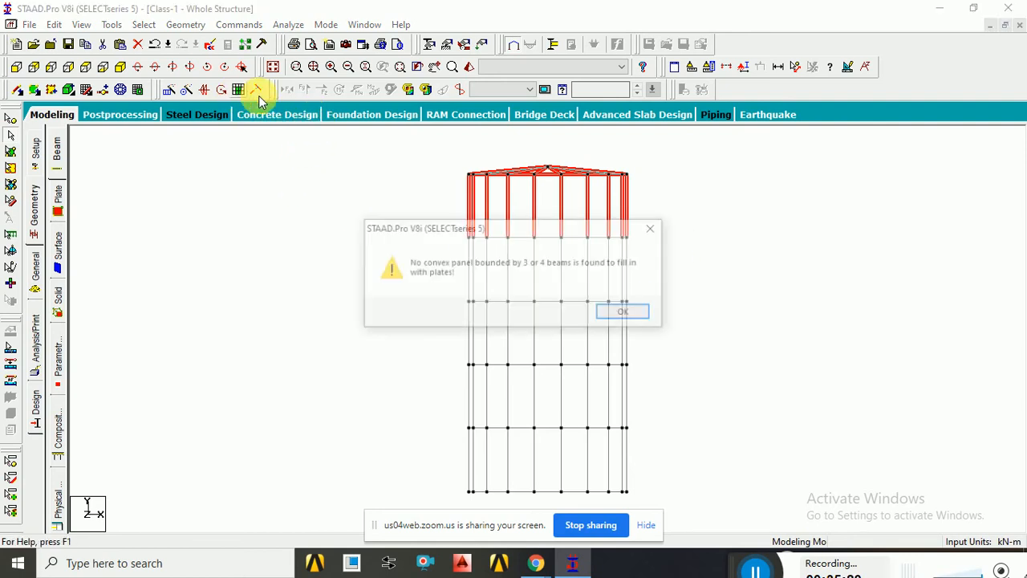
{"action": "left_click", "coordinate": [625, 314]}
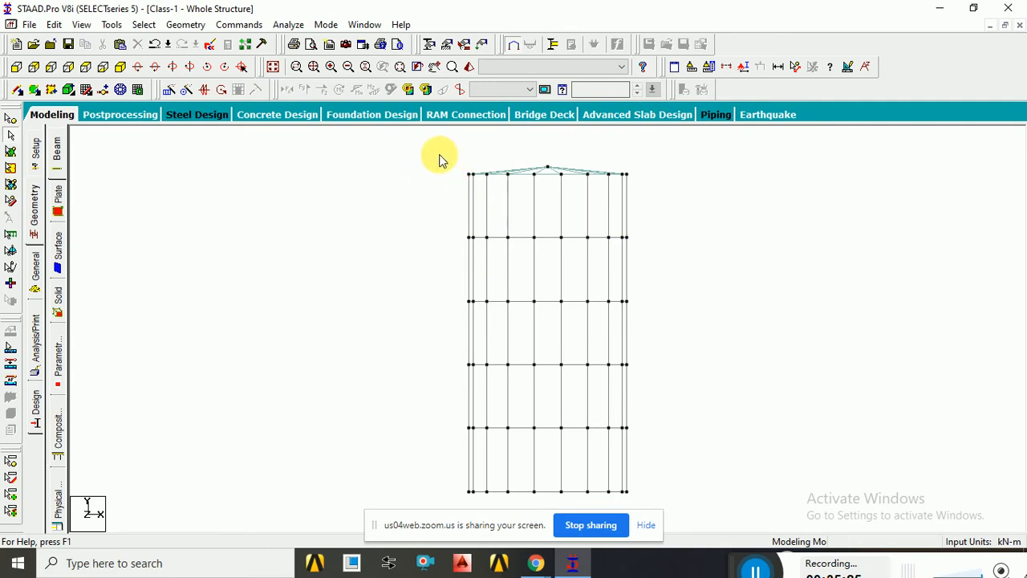
Fill the top tier's side panels with plates, including its lower ring beams in the selection, and check the tier in a 3D rendering.
{"action": "left_click_drag", "start_coordinate": [439, 155], "coordinate": [687, 249]}
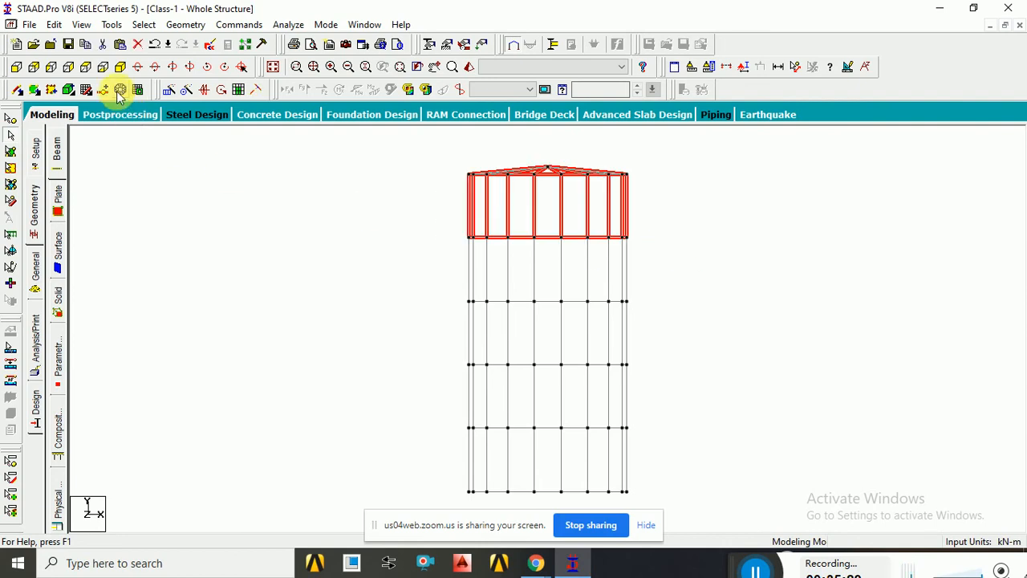
{"action": "left_click", "coordinate": [239, 89]}
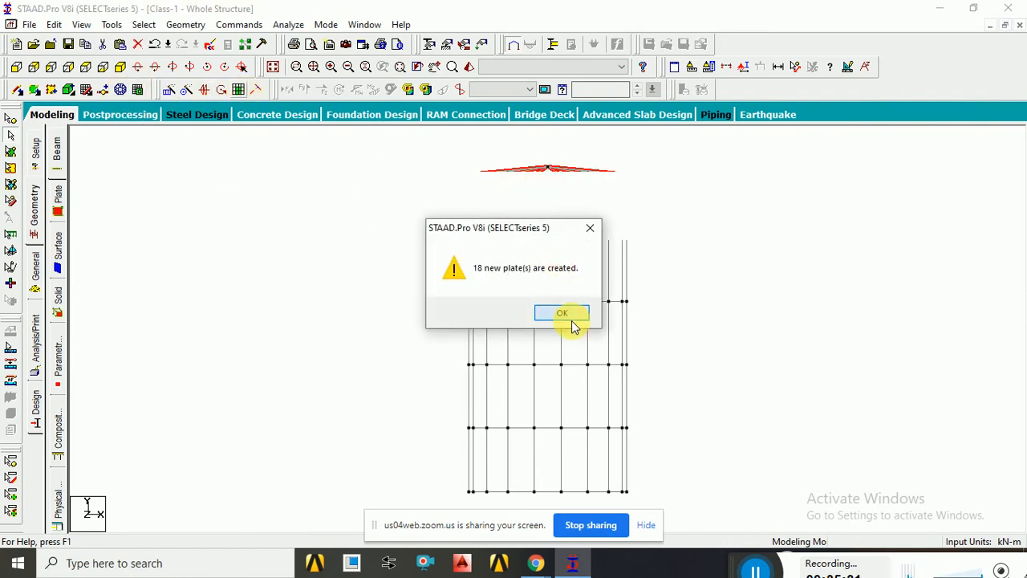
{"action": "left_click", "coordinate": [571, 321]}
{"action": "left_click", "coordinate": [469, 67]}
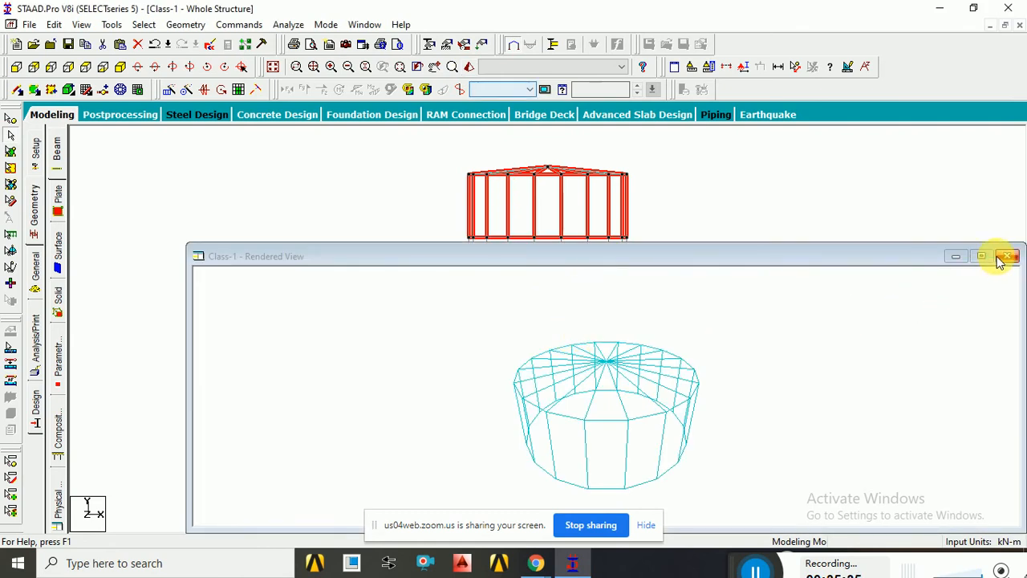
{"action": "left_click", "coordinate": [982, 256]}
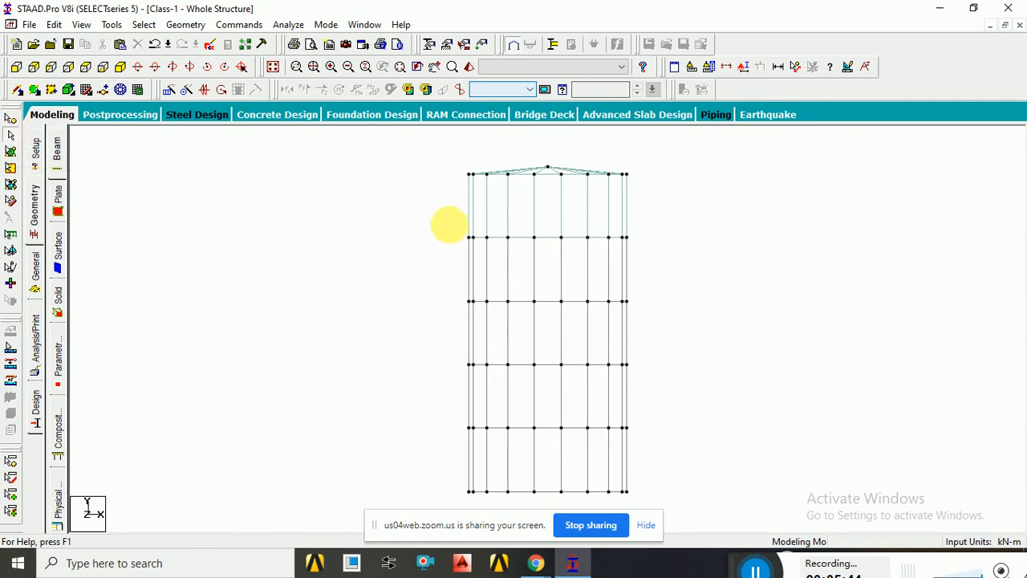
Display only the ring beams at the base of the top tier in the active window, in isometric view.
{"action": "left_click_drag", "start_coordinate": [448, 224], "coordinate": [655, 244]}
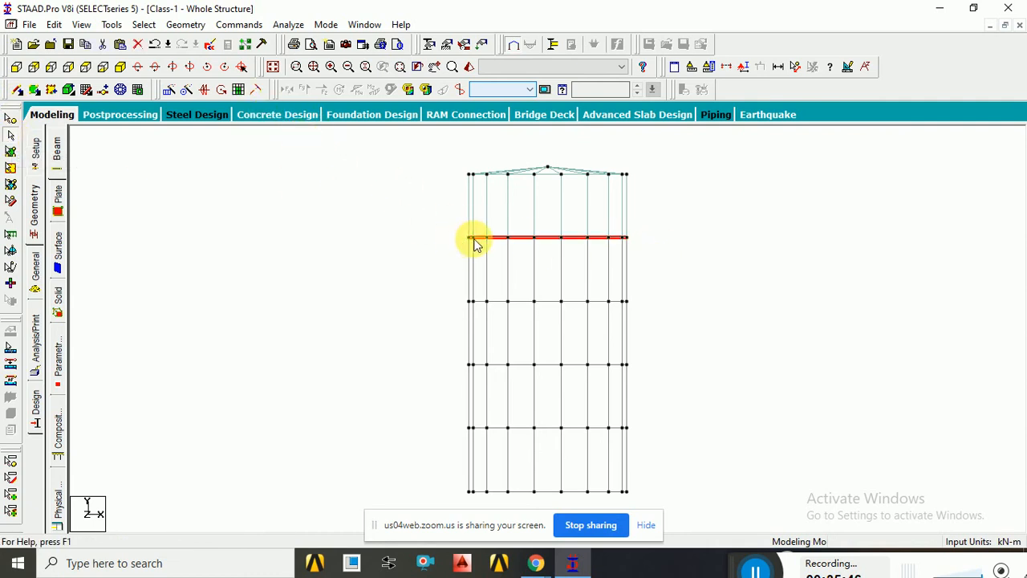
{"action": "right_click", "coordinate": [507, 238]}
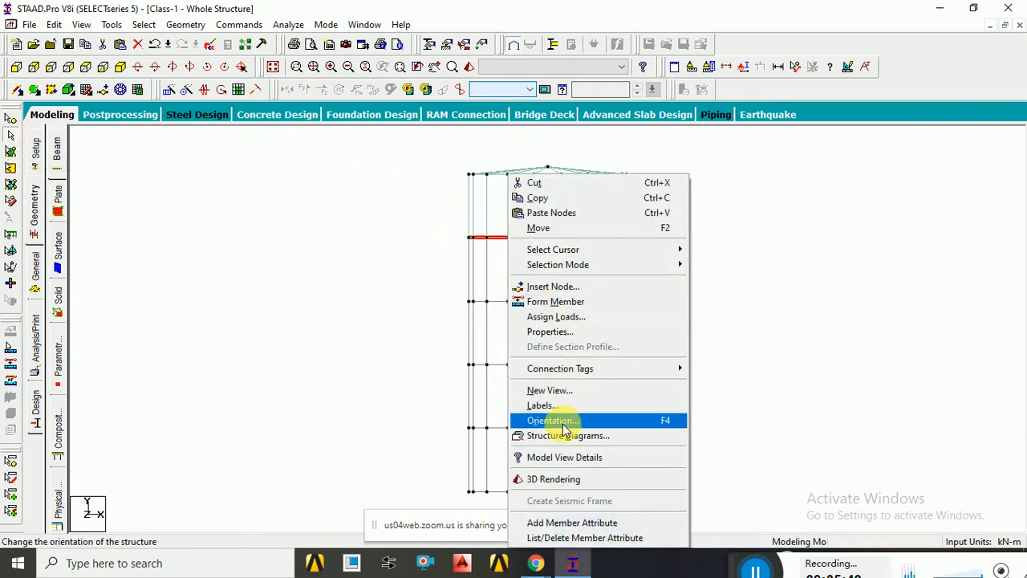
{"action": "left_click", "coordinate": [560, 396]}
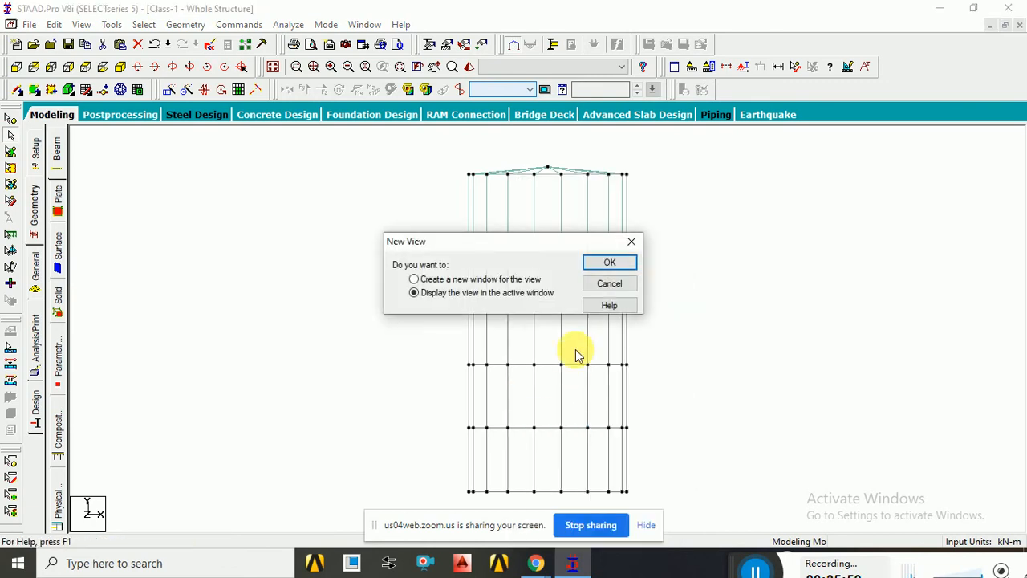
{"action": "left_click", "coordinate": [609, 265]}
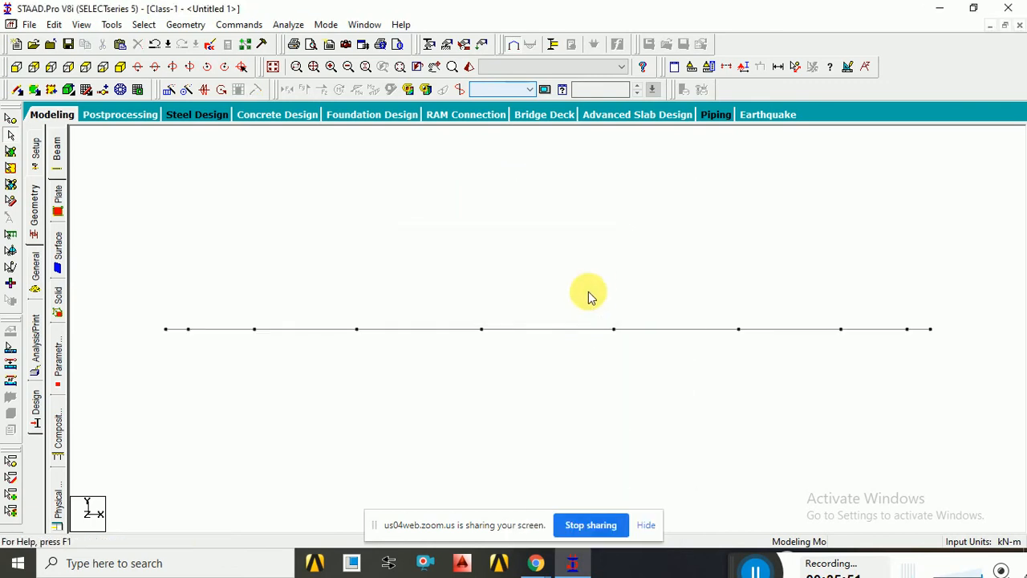
{"action": "left_click", "coordinate": [121, 68]}
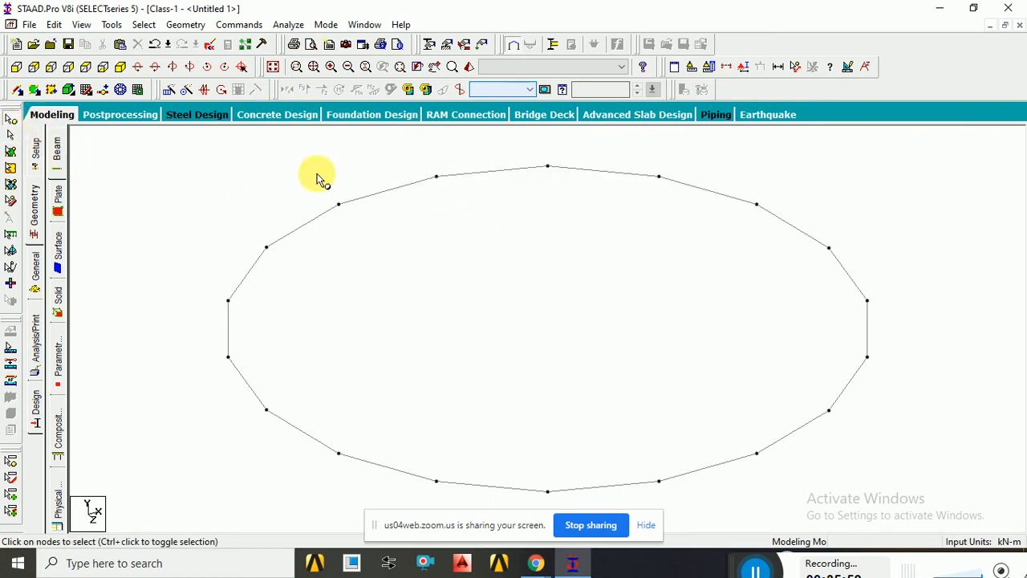
Draw nine straight beams across the ring, connecting every node to the node diametrically opposite it.
{"action": "left_click", "coordinate": [10, 136]}
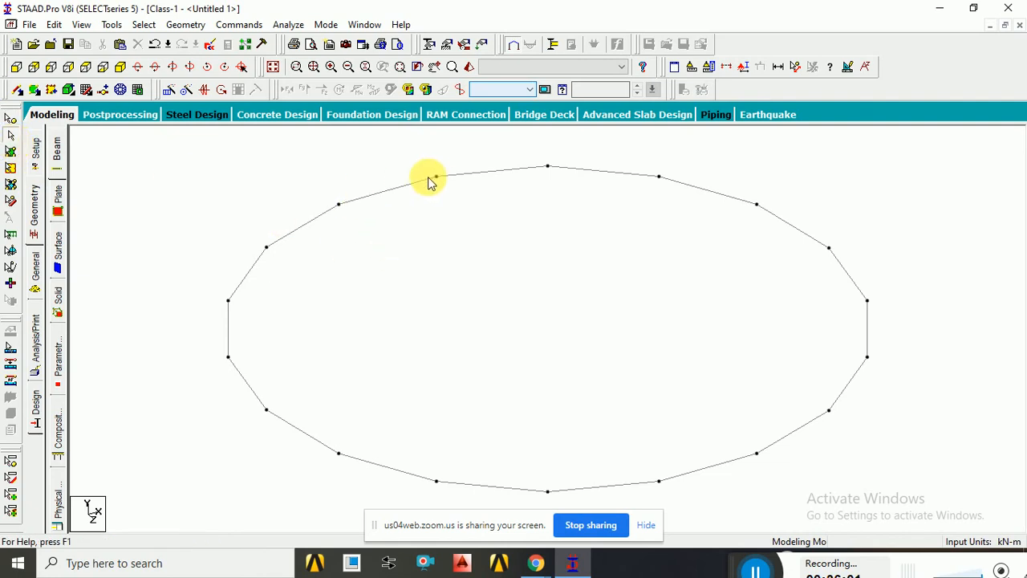
{"action": "left_click", "coordinate": [547, 166]}
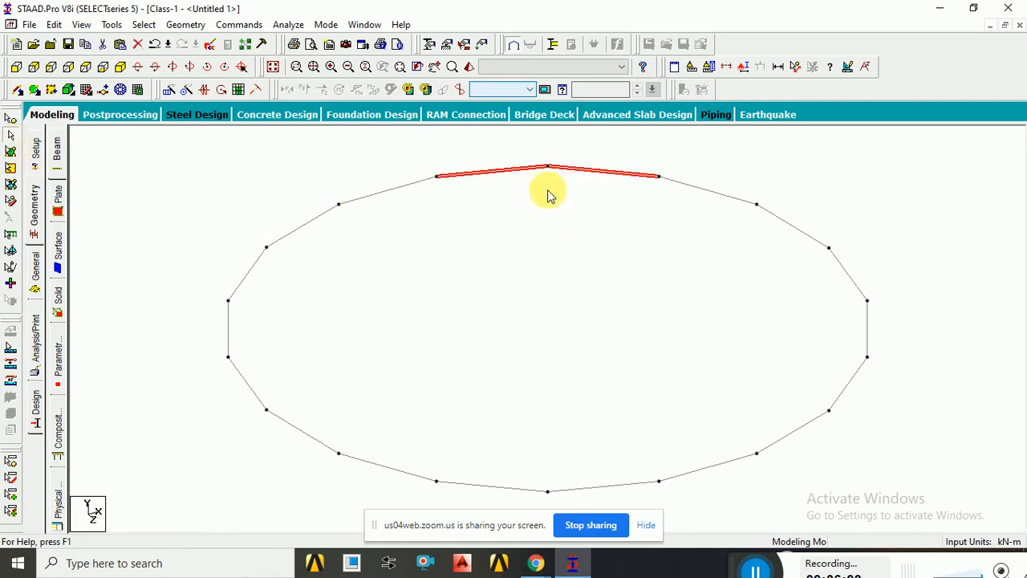
{"action": "left_click", "coordinate": [546, 232]}
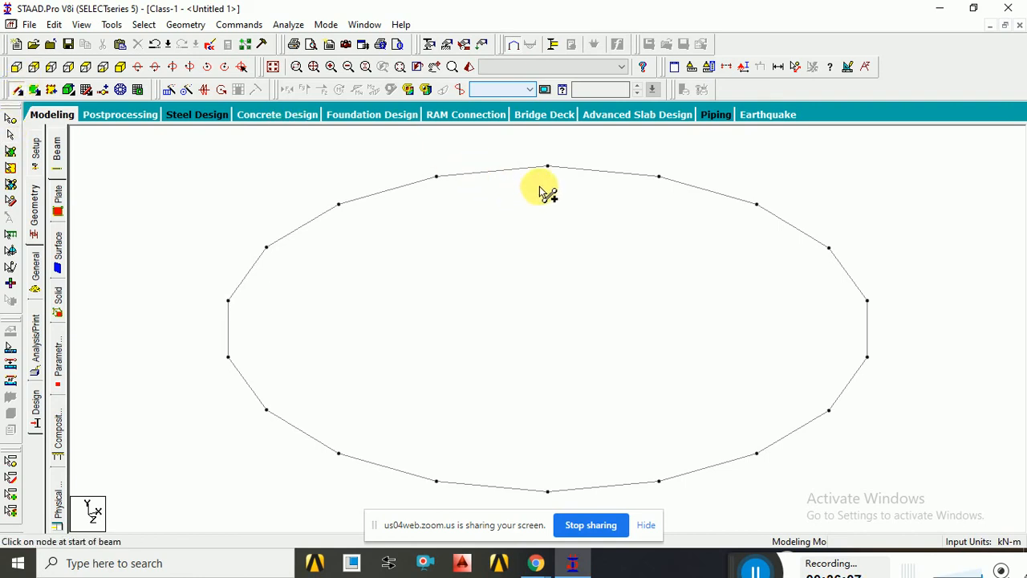
{"action": "left_click_drag", "start_coordinate": [548, 167], "coordinate": [547, 491]}
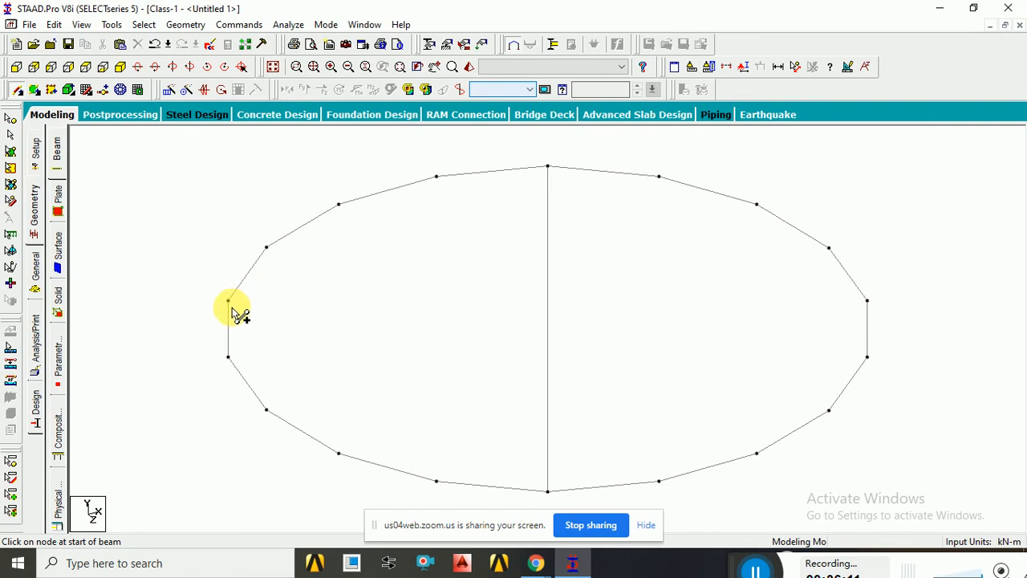
{"action": "left_click_drag", "start_coordinate": [229, 303], "coordinate": [867, 356]}
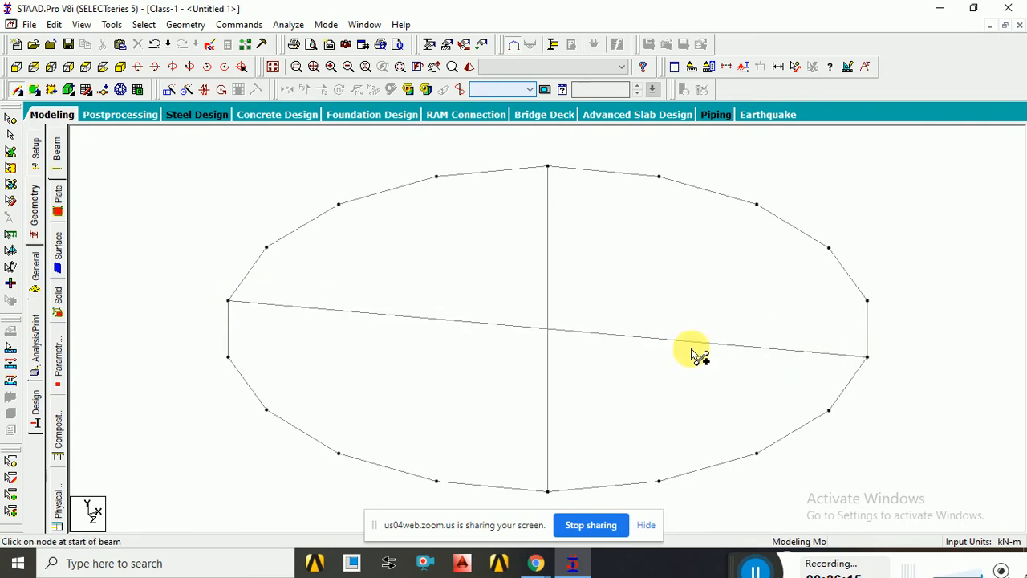
{"action": "left_click_drag", "start_coordinate": [437, 177], "coordinate": [659, 482]}
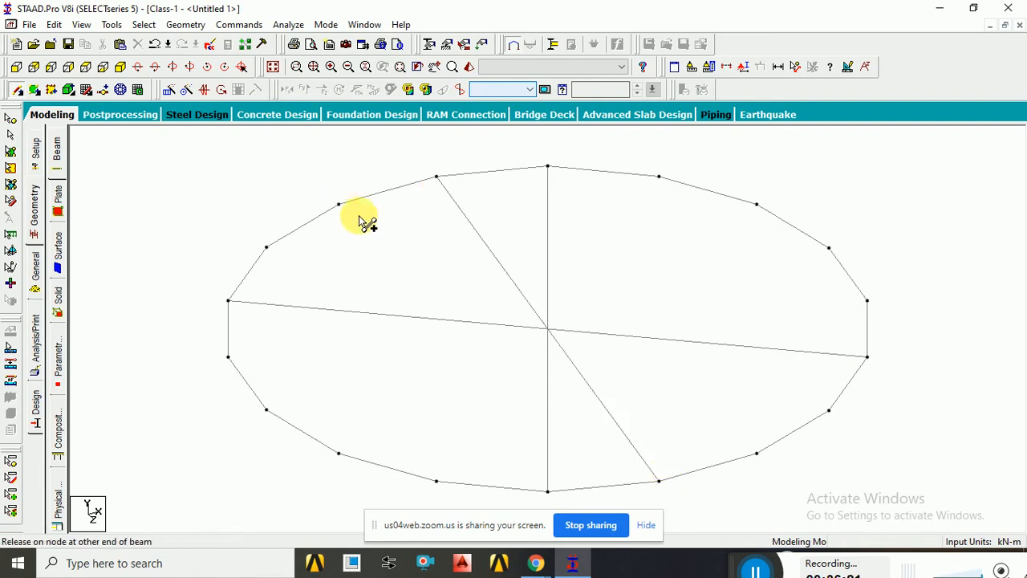
{"action": "left_click_drag", "start_coordinate": [361, 218], "coordinate": [756, 454]}
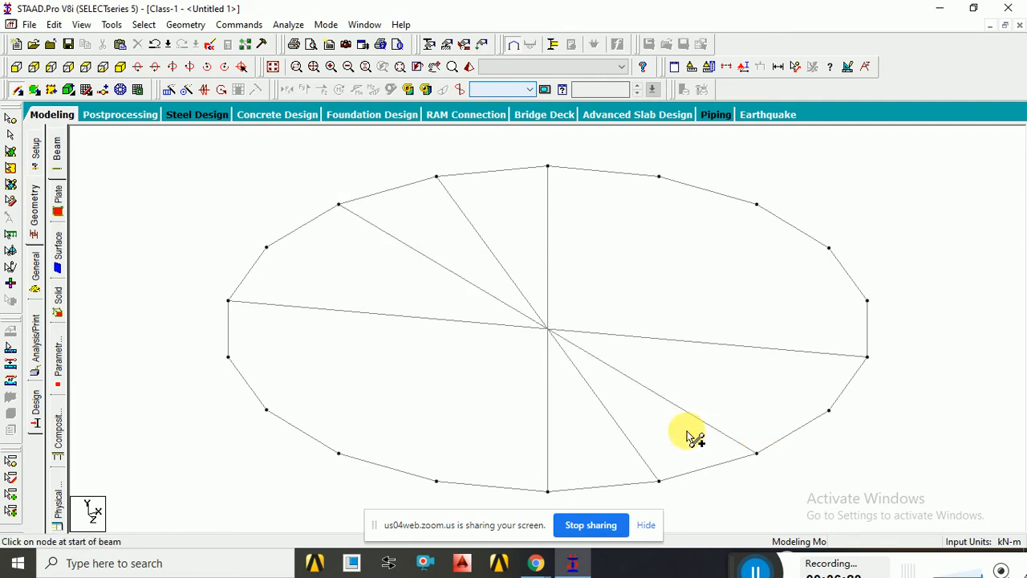
{"action": "left_click_drag", "start_coordinate": [270, 251], "coordinate": [828, 411]}
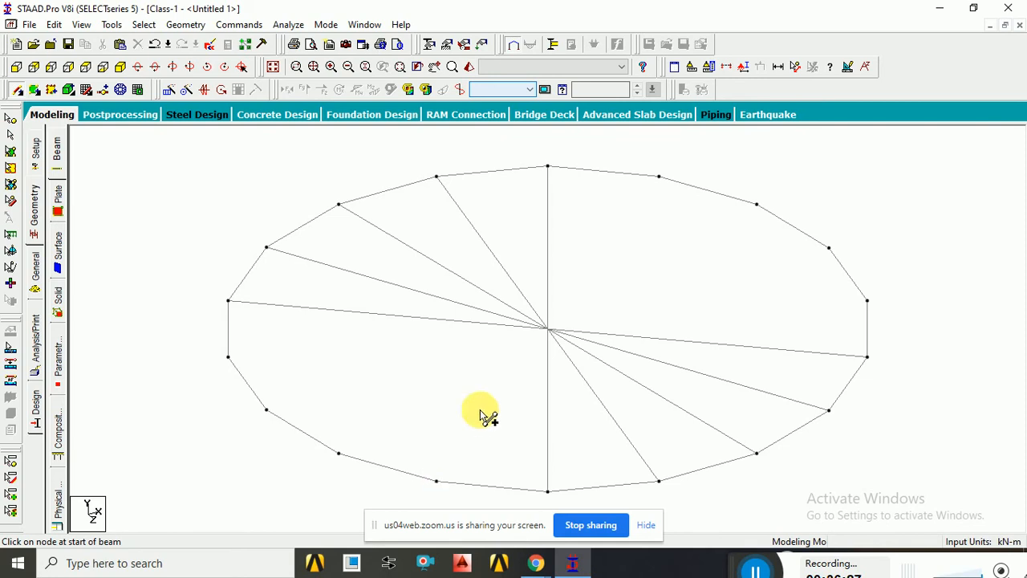
{"action": "left_click_drag", "start_coordinate": [441, 481], "coordinate": [659, 175]}
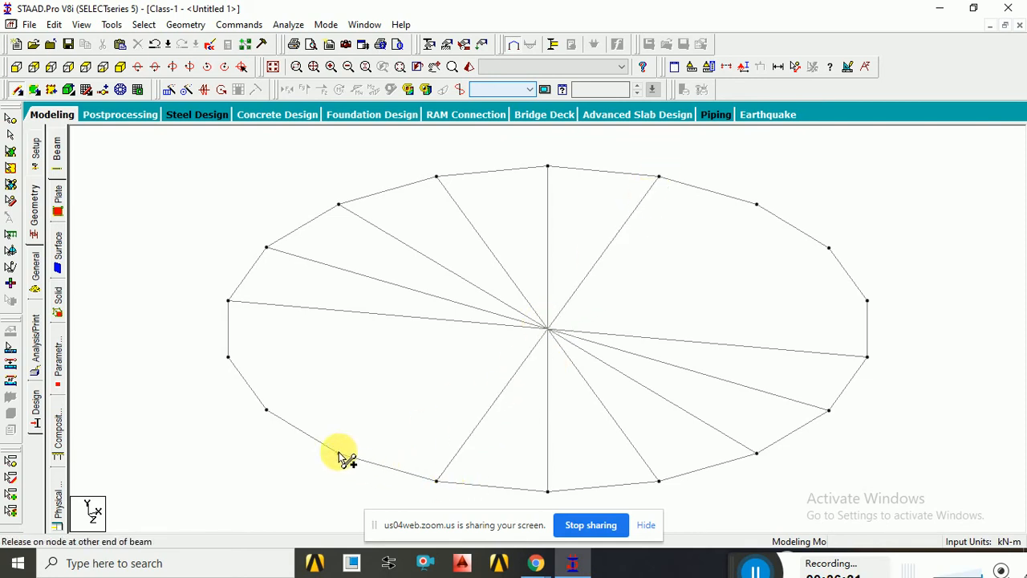
{"action": "left_click_drag", "start_coordinate": [339, 454], "coordinate": [756, 205]}
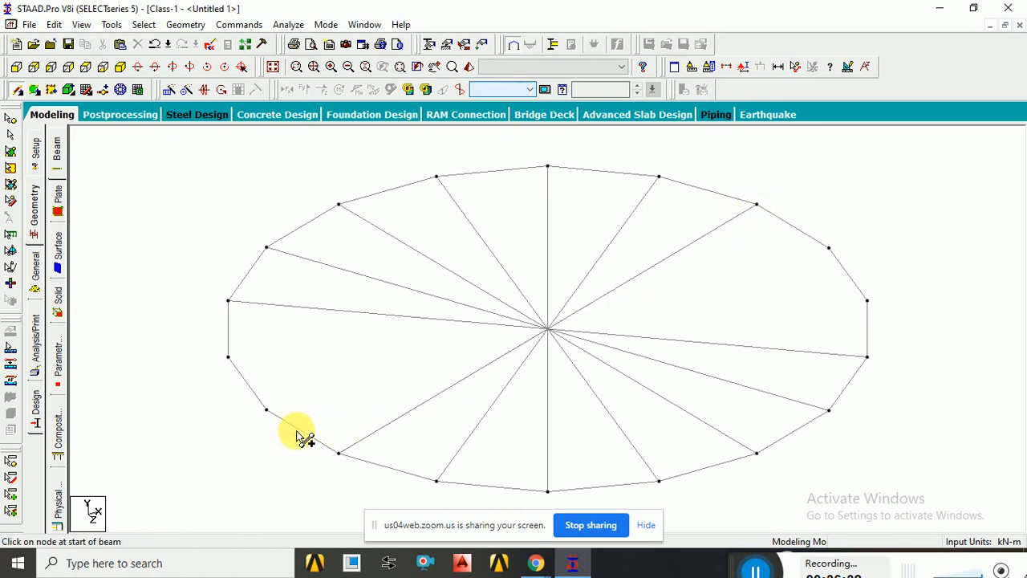
{"action": "left_click_drag", "start_coordinate": [266, 410], "coordinate": [829, 249]}
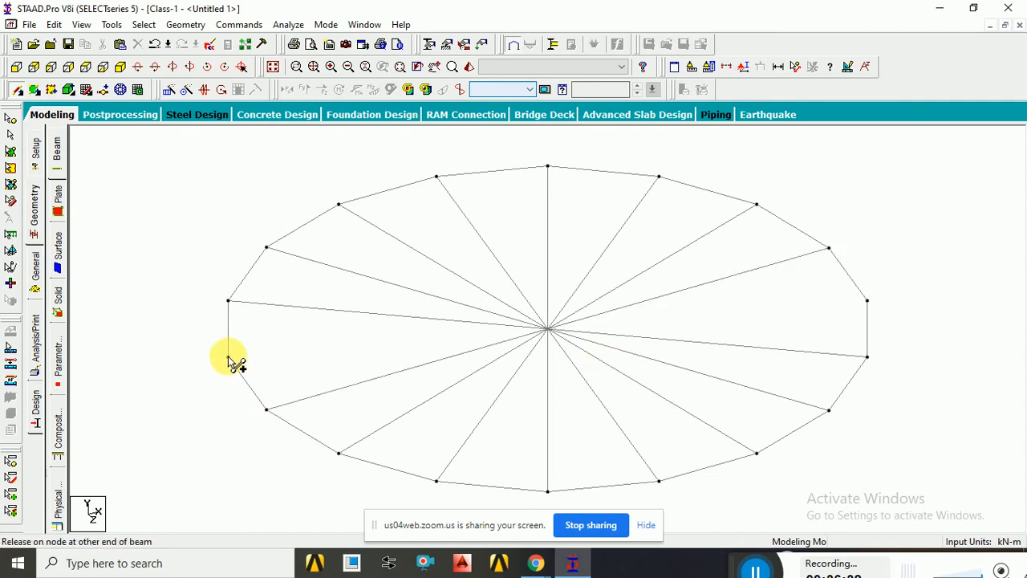
{"action": "left_click_drag", "start_coordinate": [229, 358], "coordinate": [867, 300]}
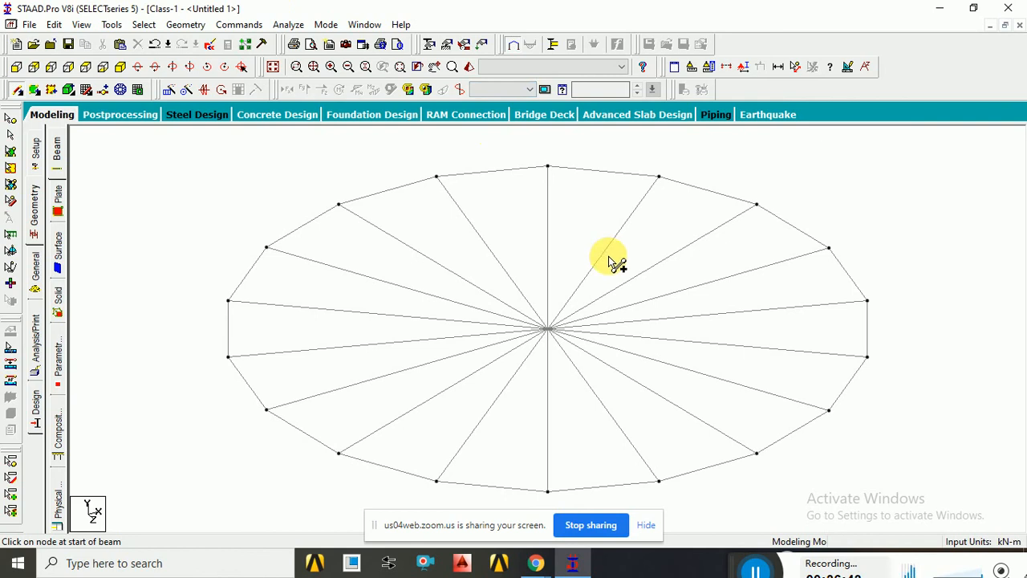
Insert a mid-point node into the diametral beam that runs from the rearmost to the frontmost ring node.
{"action": "left_click", "coordinate": [551, 258]}
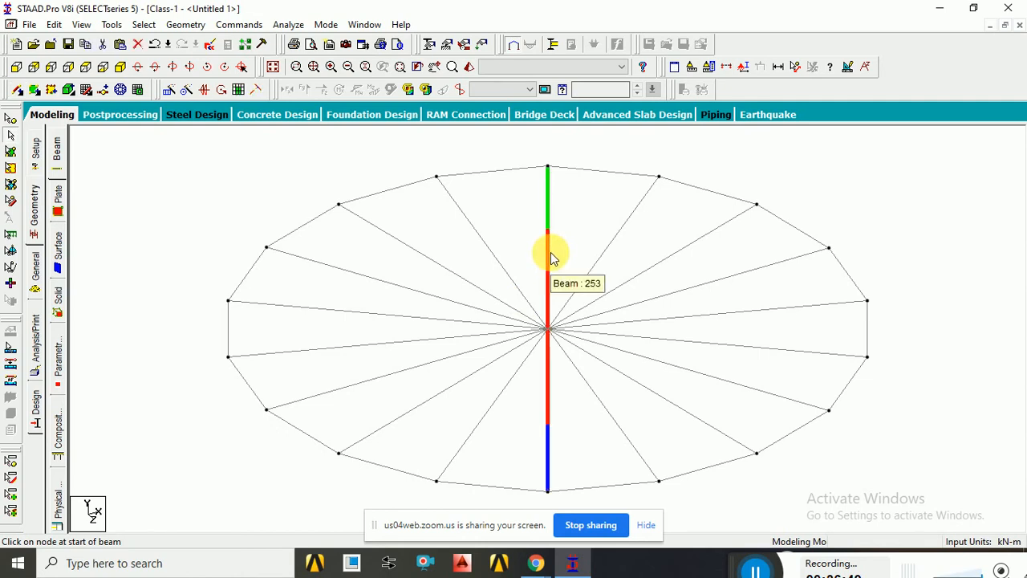
{"action": "right_click", "coordinate": [550, 258]}
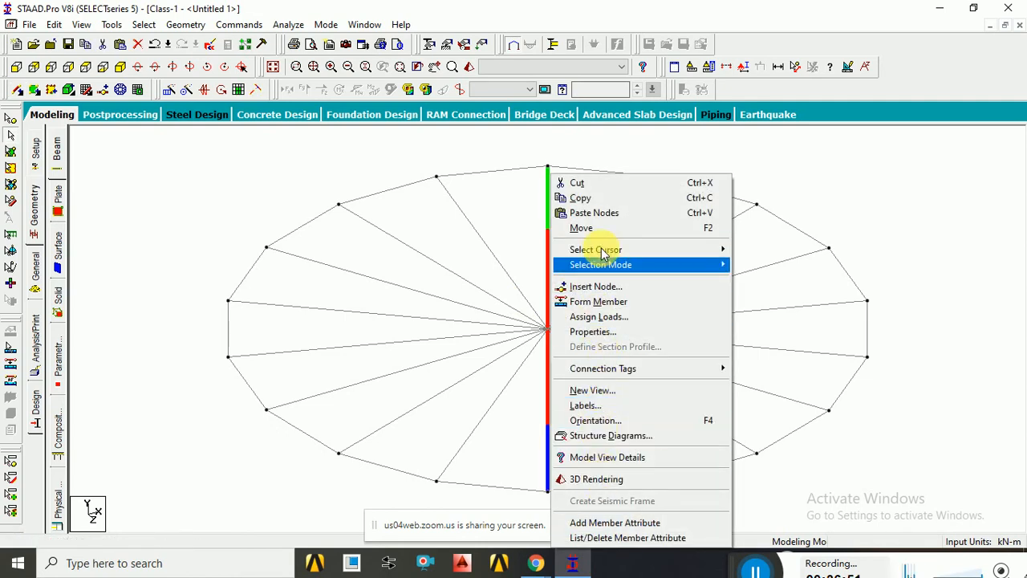
{"action": "left_click", "coordinate": [607, 289]}
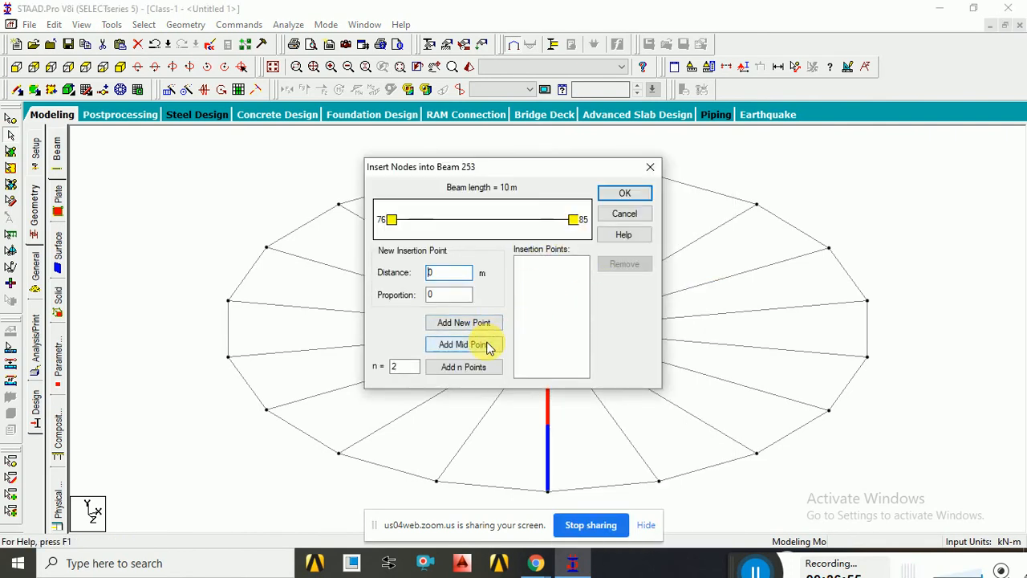
{"action": "left_click", "coordinate": [487, 345]}
{"action": "left_click", "coordinate": [618, 197]}
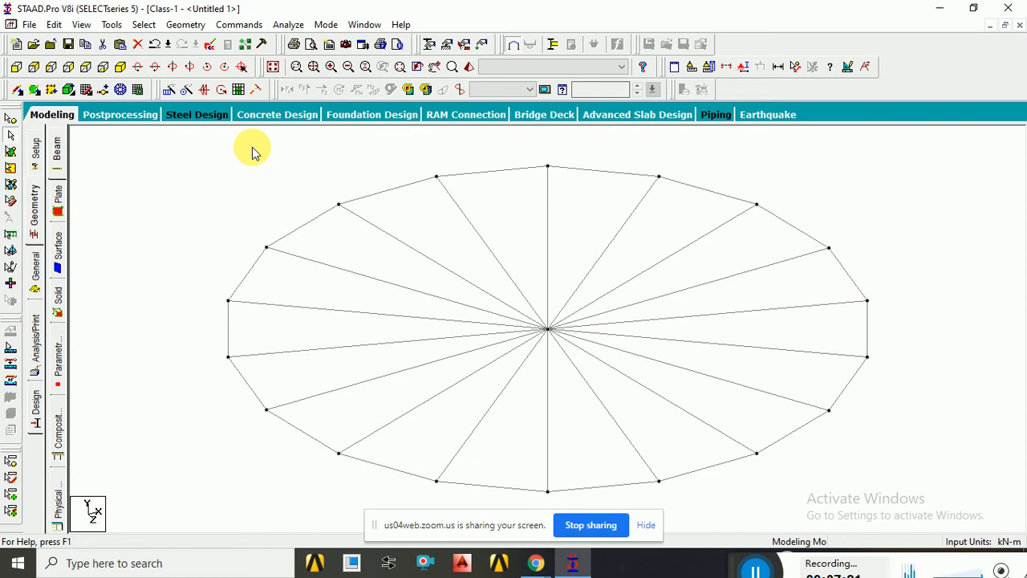
Outline a surface mesh region over the ring's right half, from the centre node through the rearmost to the frontmost node and back.
{"action": "left_click", "coordinate": [120, 90]}
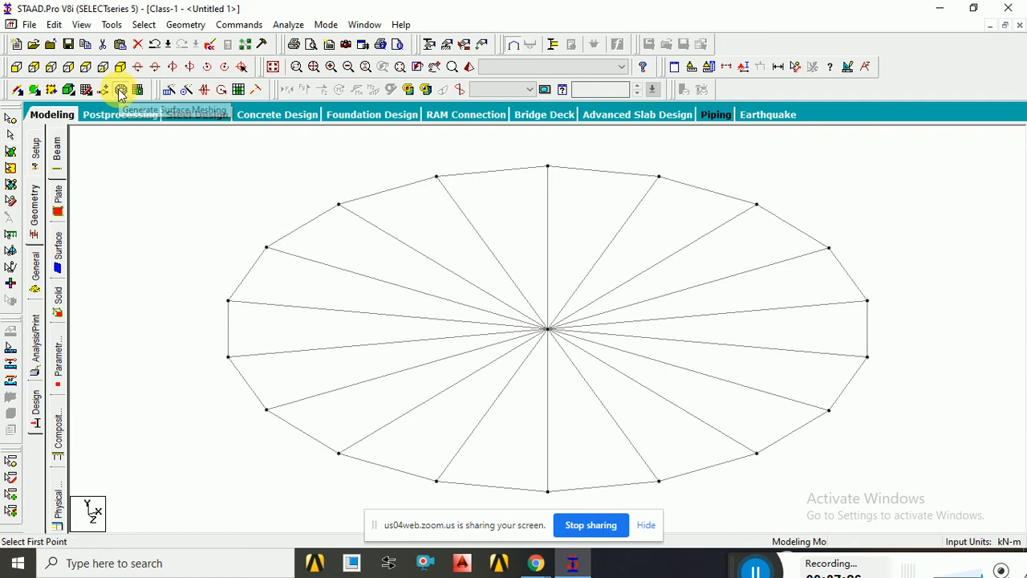
{"action": "left_click", "coordinate": [548, 331]}
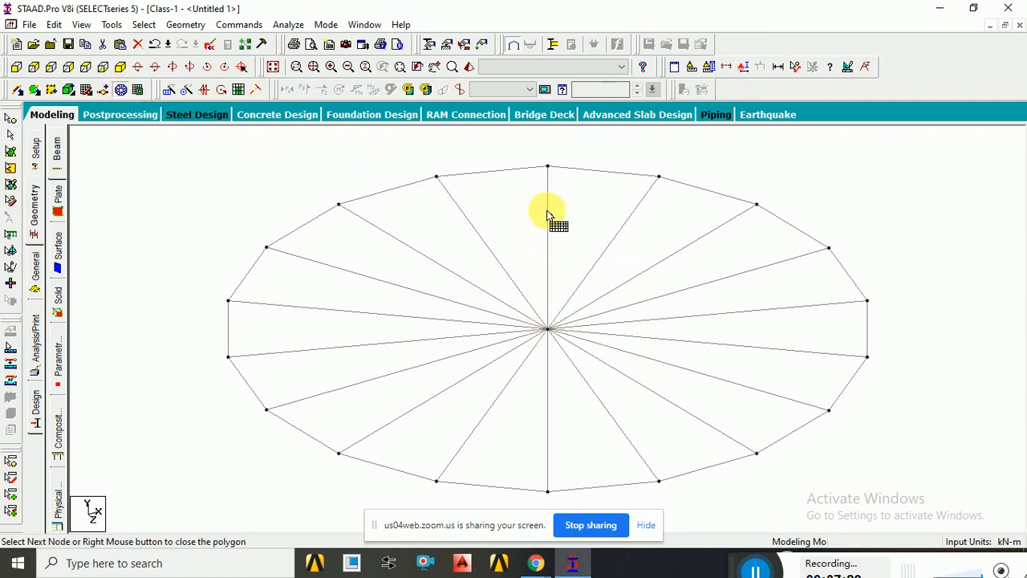
{"action": "left_click", "coordinate": [548, 167]}
{"action": "left_click", "coordinate": [659, 176]}
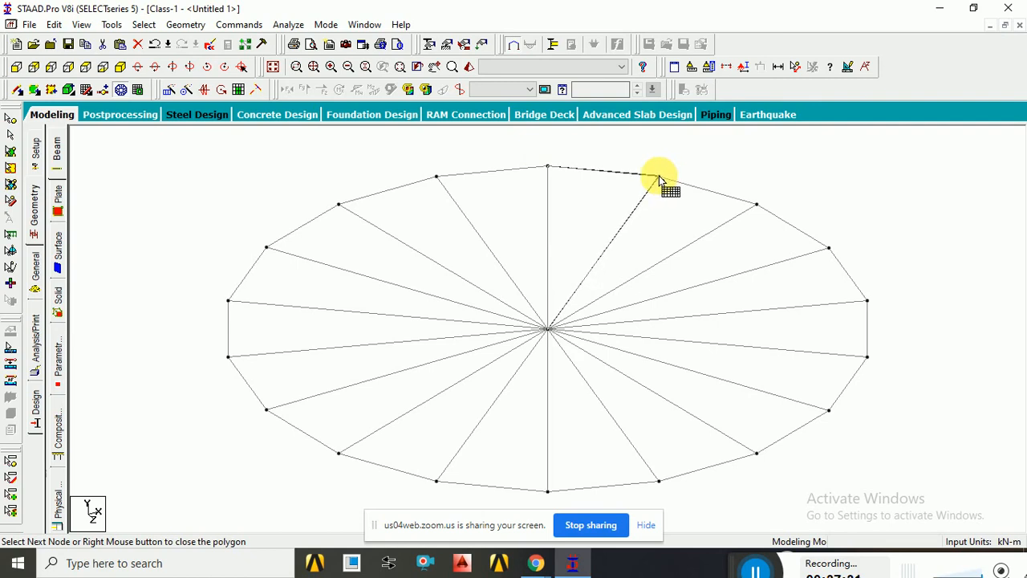
{"action": "left_click", "coordinate": [758, 204]}
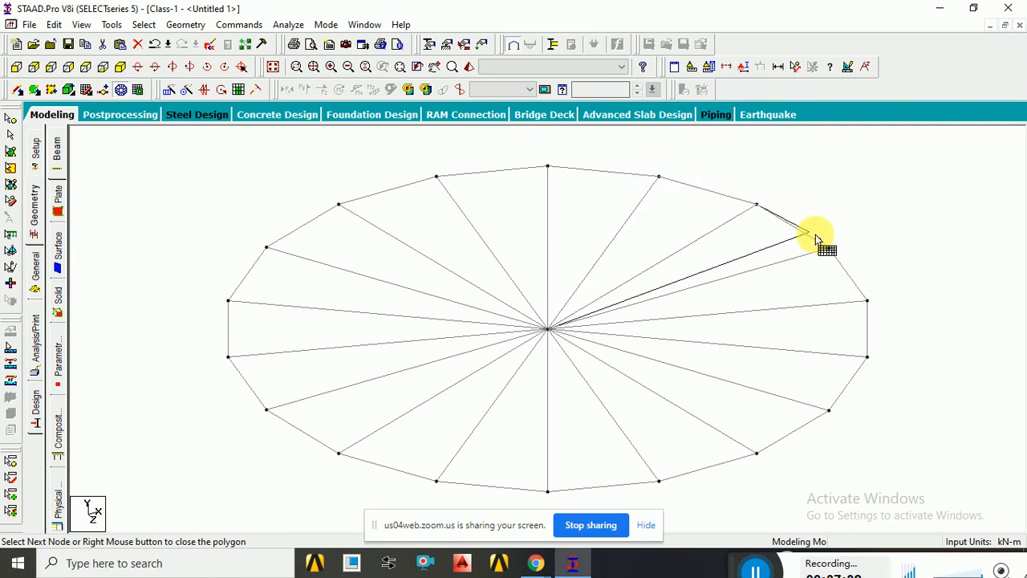
{"action": "left_click", "coordinate": [831, 248]}
{"action": "left_click", "coordinate": [868, 302]}
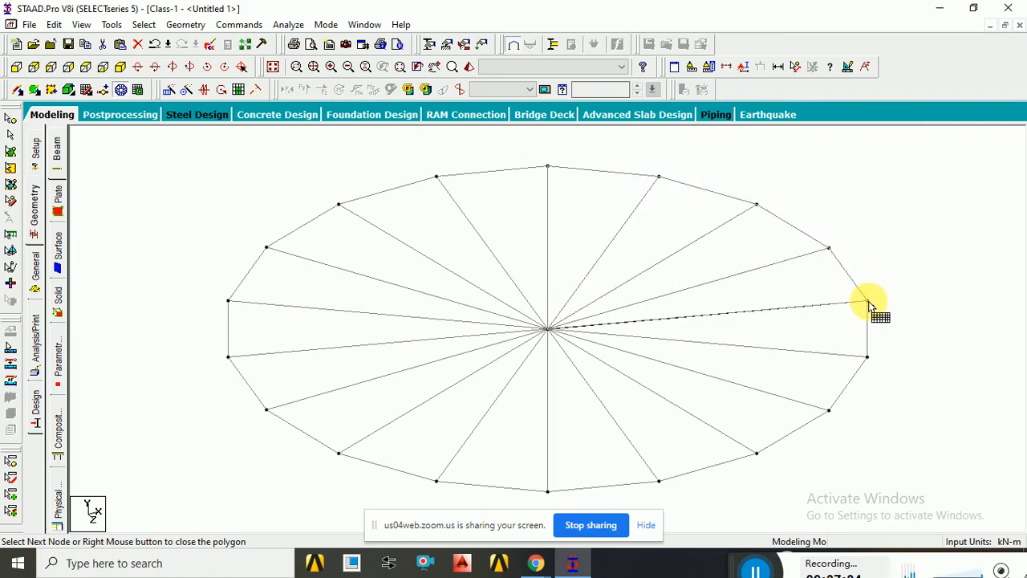
{"action": "left_click", "coordinate": [868, 359]}
{"action": "left_click", "coordinate": [831, 412]}
{"action": "left_click", "coordinate": [758, 455]}
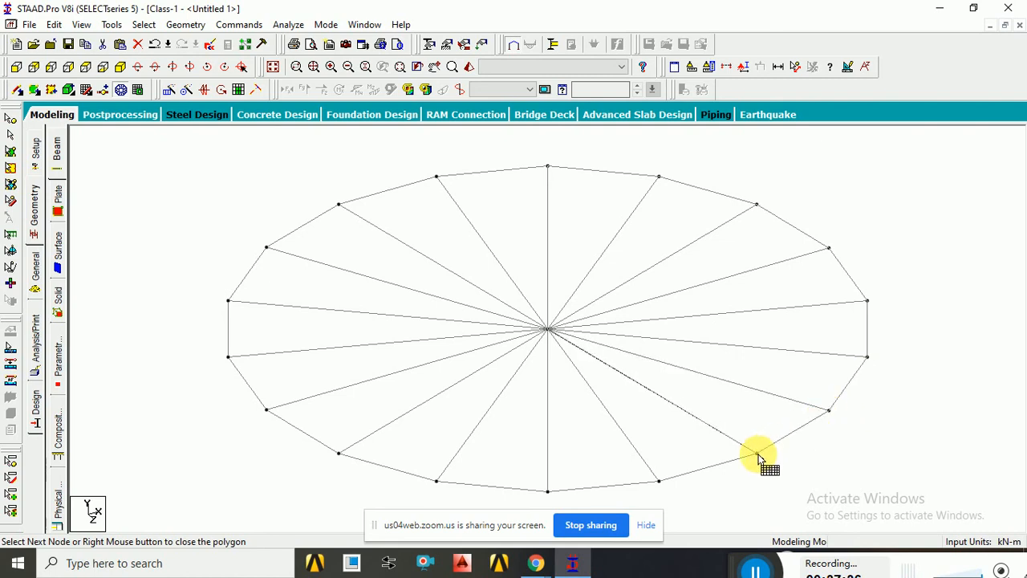
{"action": "left_click", "coordinate": [659, 482]}
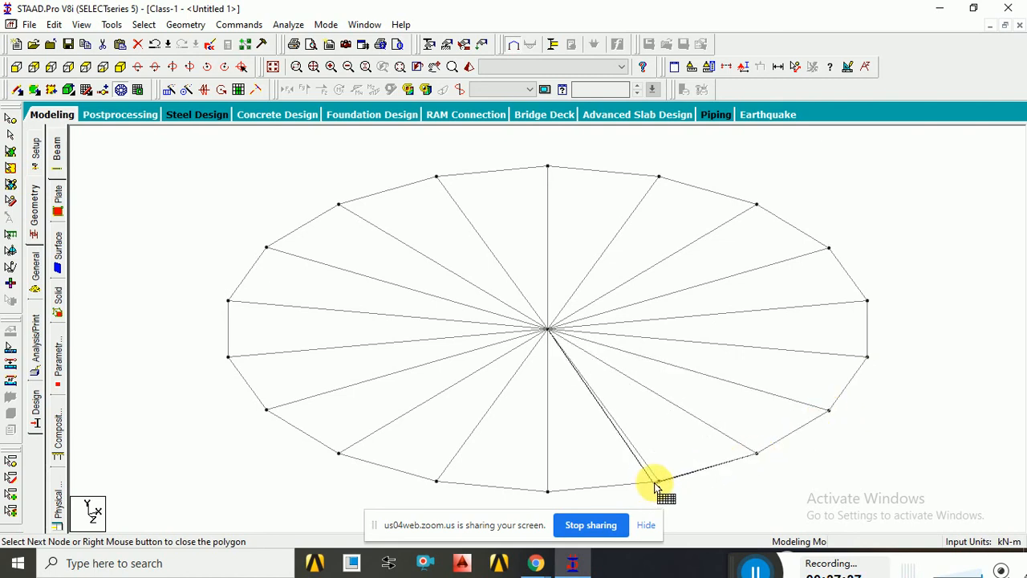
{"action": "left_click", "coordinate": [547, 489]}
{"action": "left_click", "coordinate": [548, 329]}
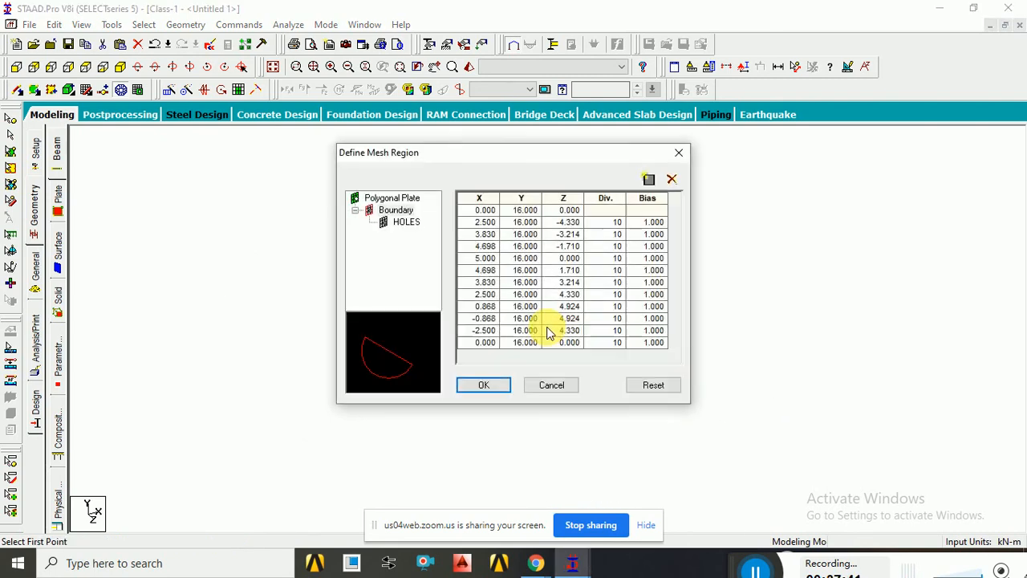
Set the divisions of every boundary edge to 1 and generate the plate mesh on the ring's right half.
{"action": "left_click", "coordinate": [624, 225]}
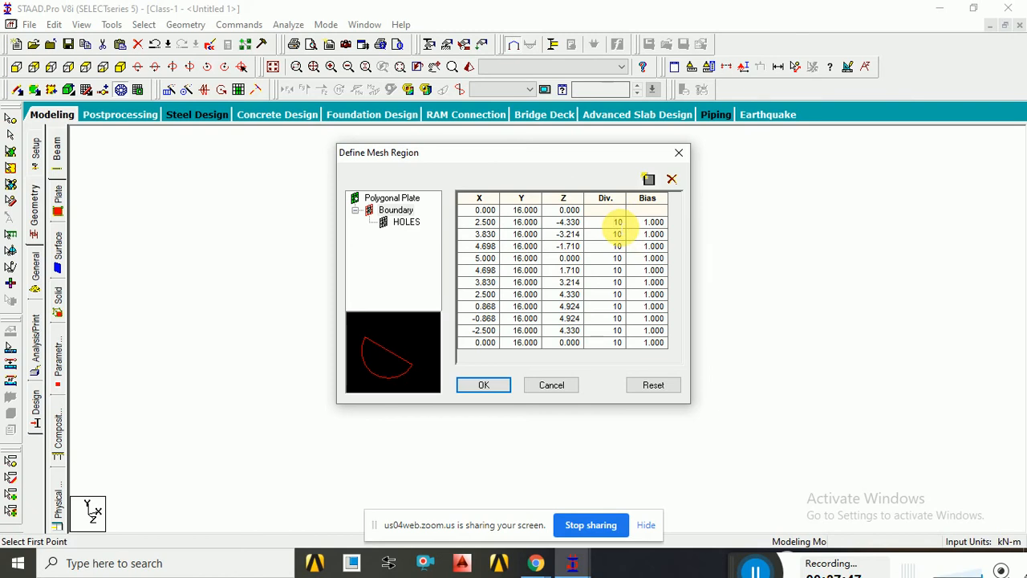
{"action": "left_click", "coordinate": [618, 234]}
{"action": "type", "text": "1"}
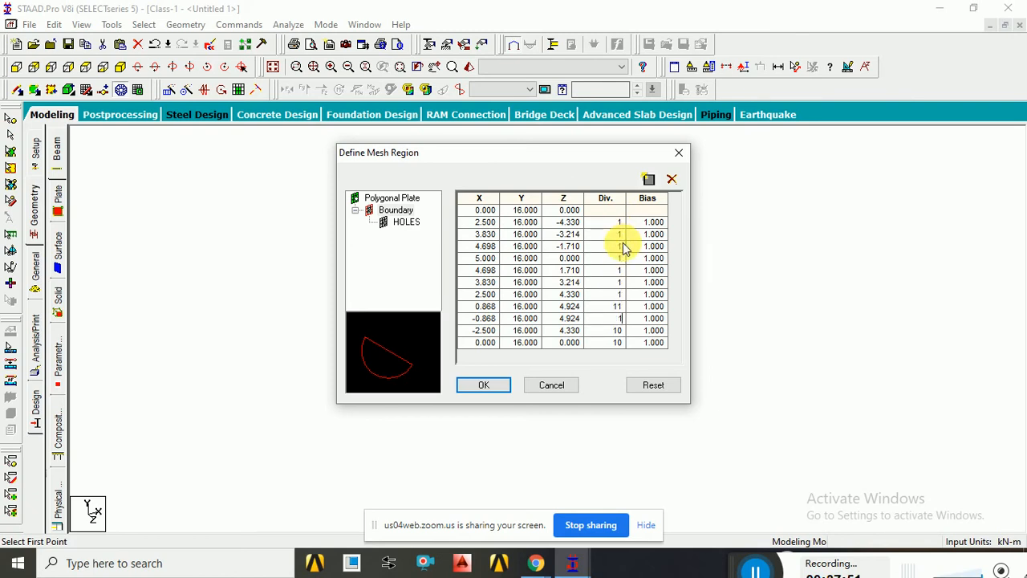
{"action": "left_click", "coordinate": [618, 305]}
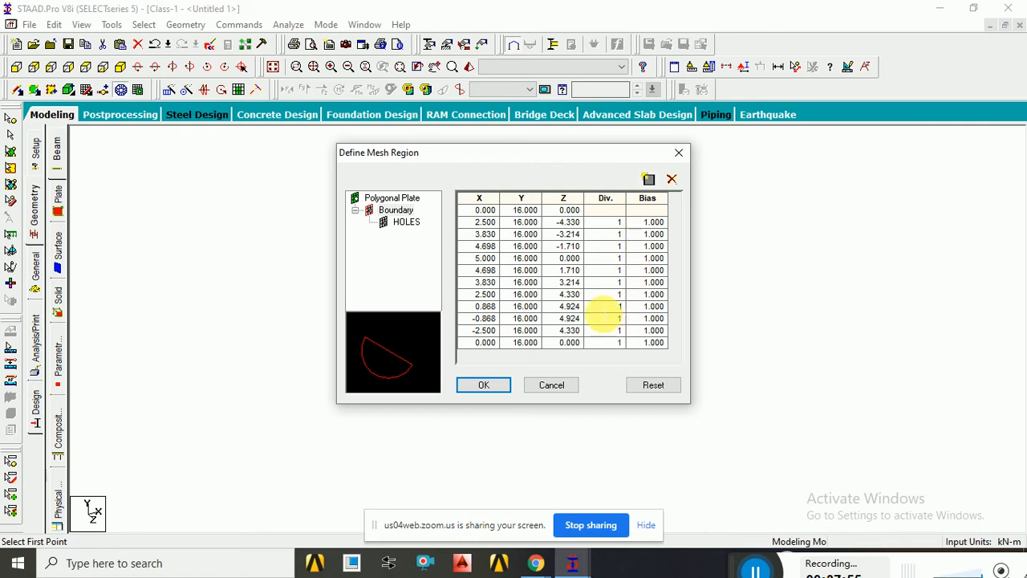
{"action": "left_click", "coordinate": [504, 385]}
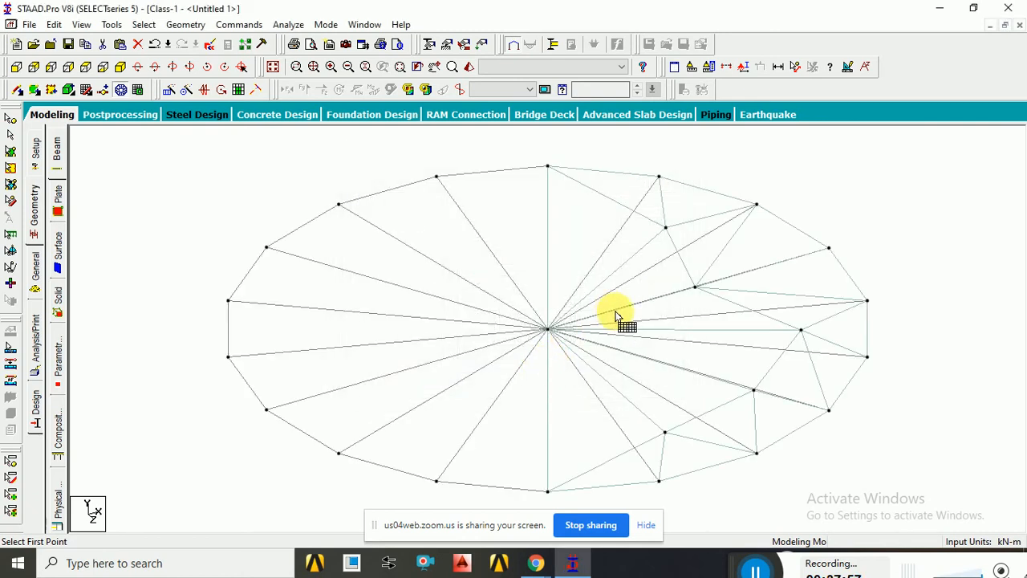
Outline a second mesh region from the centre node around the ring's left half, extending one node past the rearmost node before closing.
{"action": "left_click", "coordinate": [548, 330]}
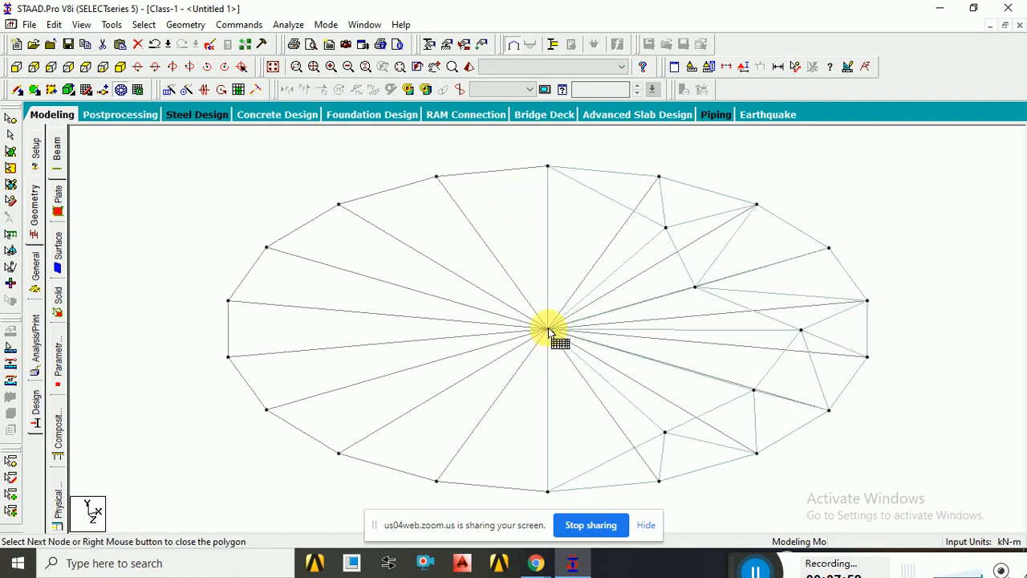
{"action": "left_click", "coordinate": [548, 490]}
{"action": "left_click", "coordinate": [435, 482]}
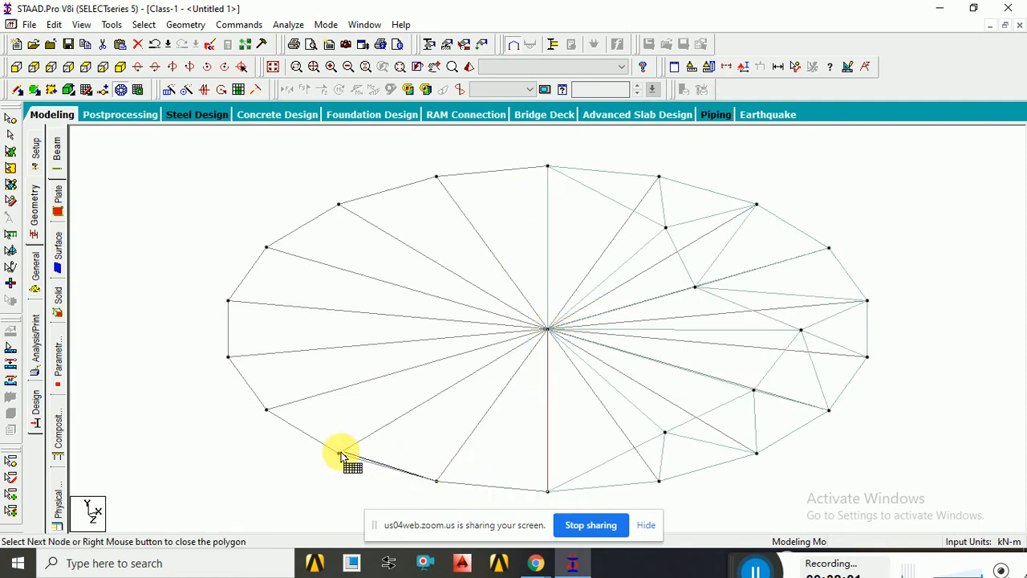
{"action": "left_click", "coordinate": [339, 453]}
{"action": "left_click", "coordinate": [266, 409]}
{"action": "left_click", "coordinate": [229, 357]}
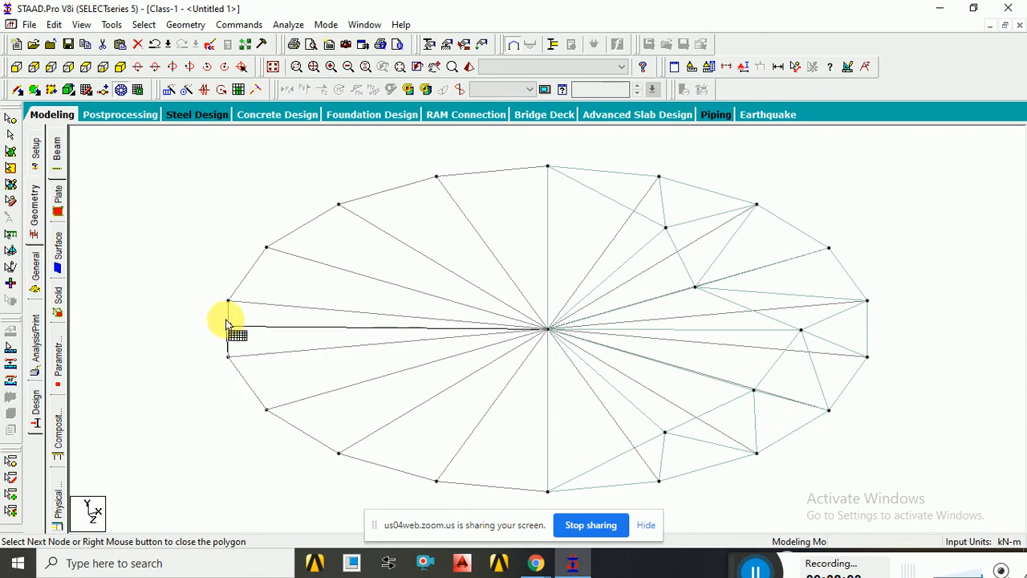
{"action": "left_click", "coordinate": [228, 300]}
{"action": "left_click", "coordinate": [266, 247]}
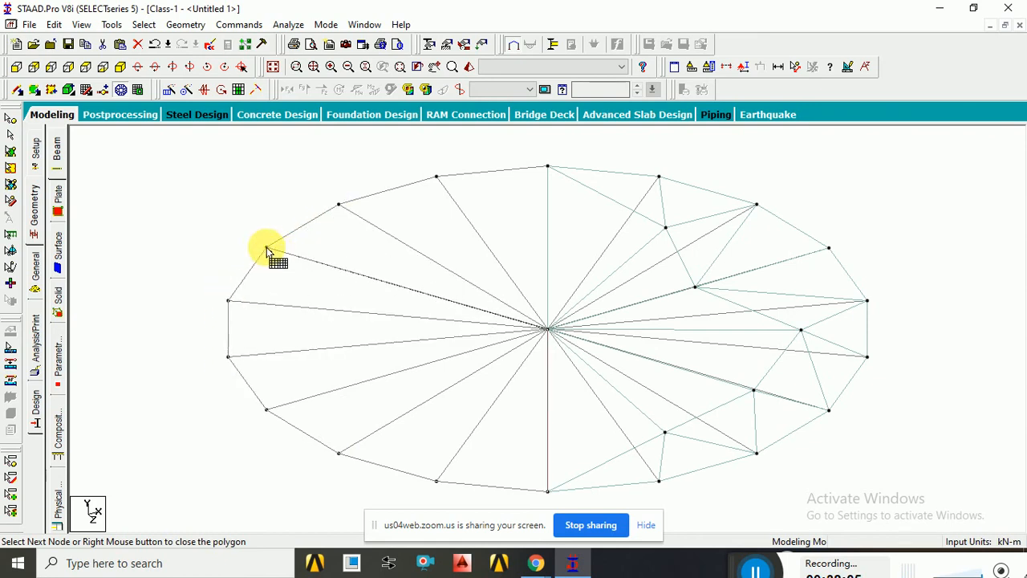
{"action": "left_click", "coordinate": [338, 205]}
{"action": "left_click", "coordinate": [437, 176]}
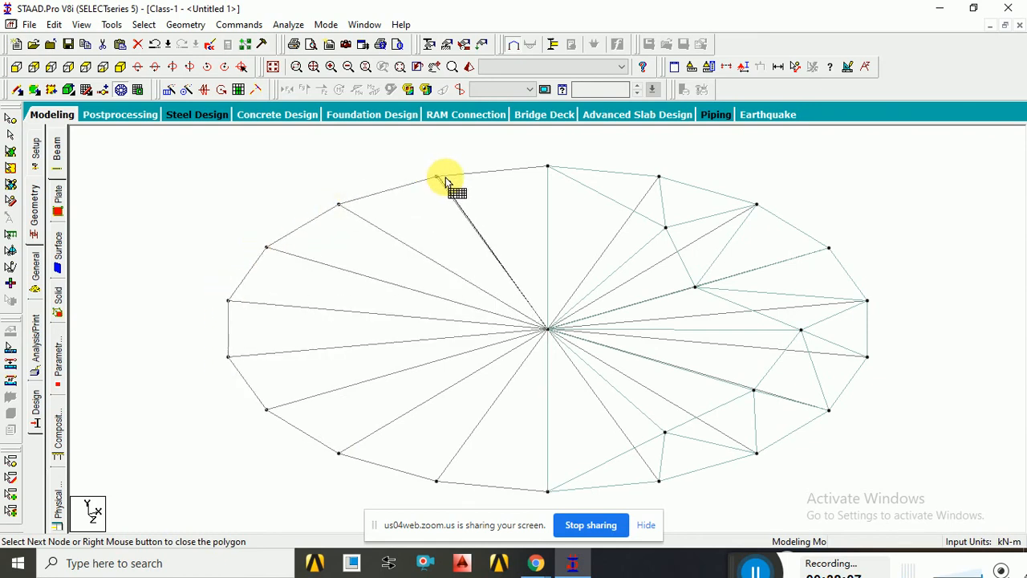
{"action": "left_click", "coordinate": [547, 166]}
{"action": "left_click", "coordinate": [658, 175]}
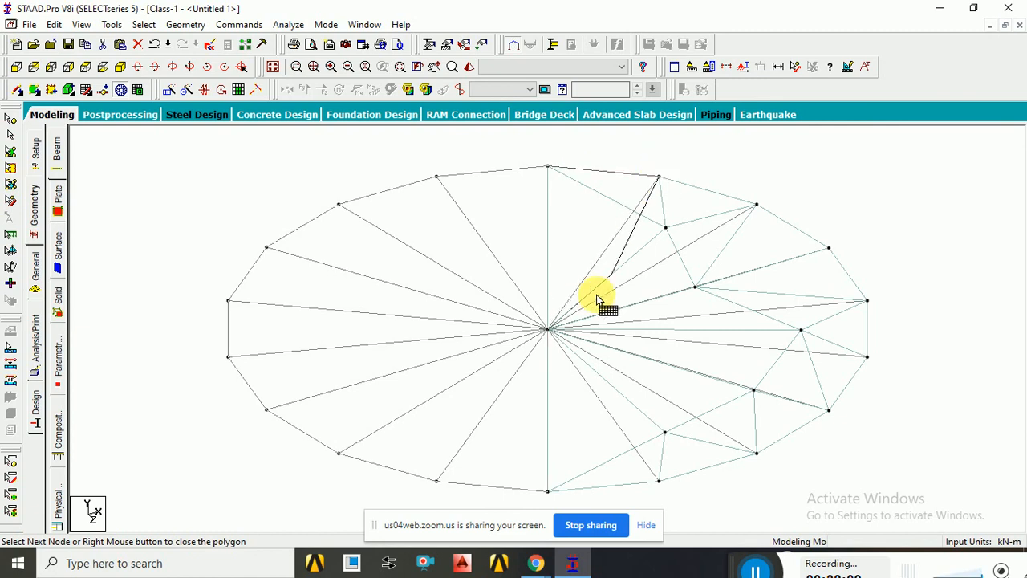
{"action": "left_click", "coordinate": [547, 329]}
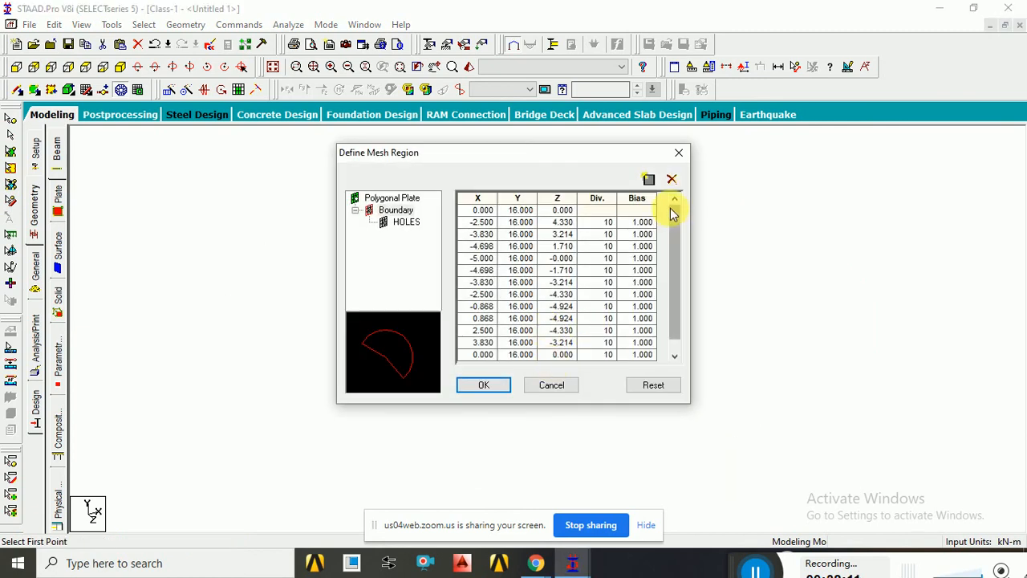
Set the divisions of every boundary edge to 1, generate the second plate mesh, and redisplay the whole structure.
{"action": "left_click", "coordinate": [609, 223]}
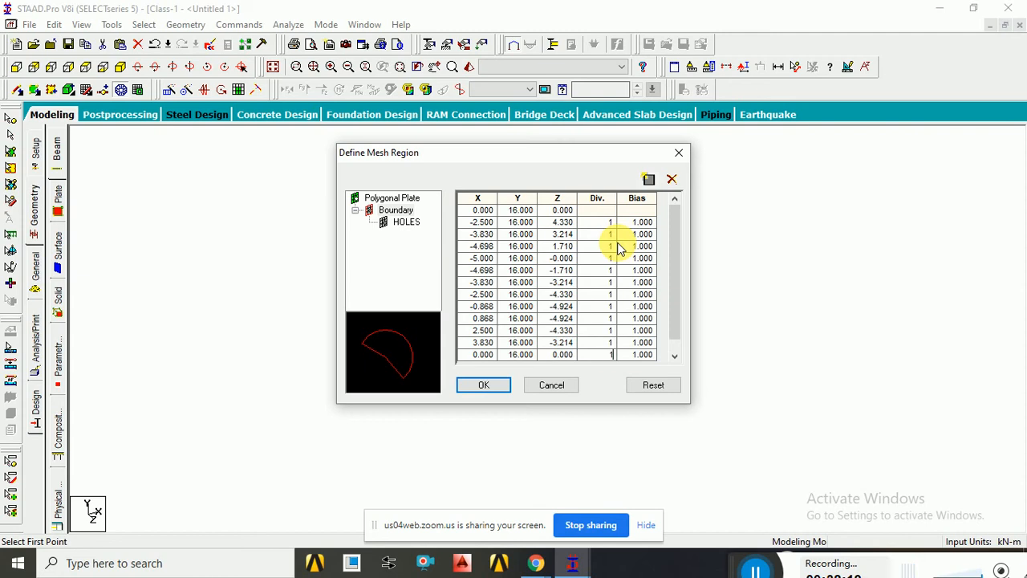
{"action": "left_click", "coordinate": [499, 385]}
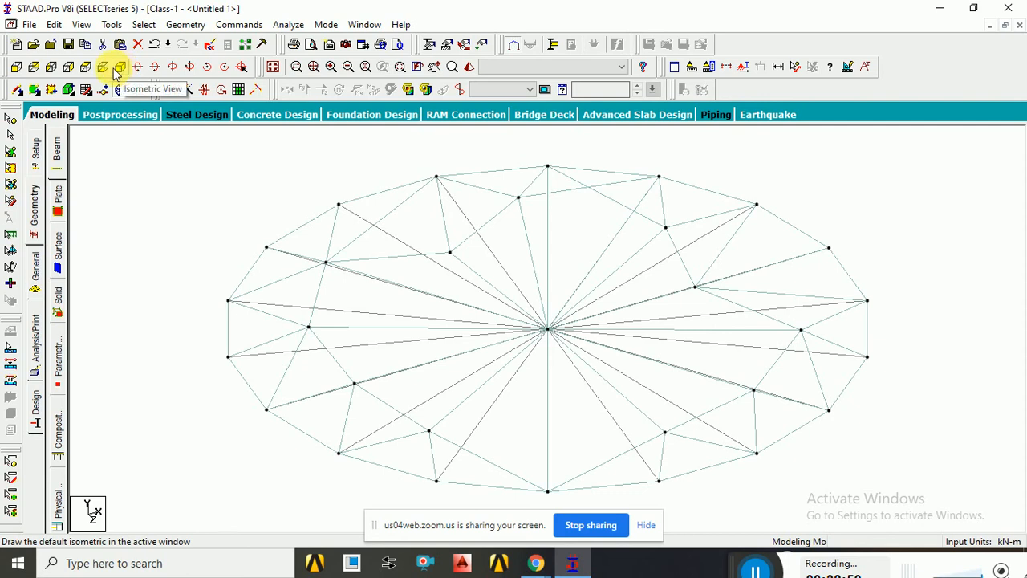
{"action": "left_click", "coordinate": [17, 67]}
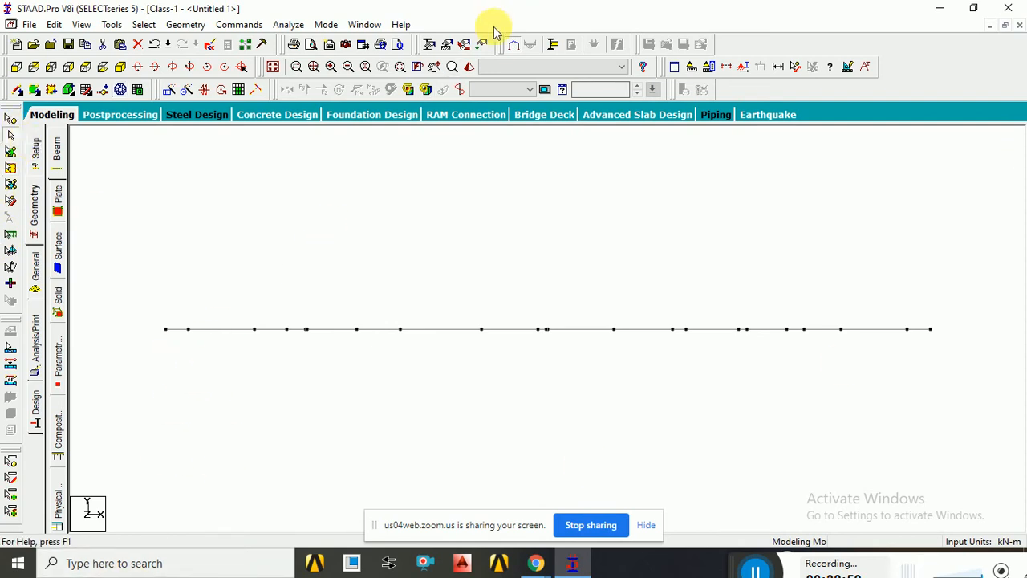
{"action": "left_click", "coordinate": [272, 67]}
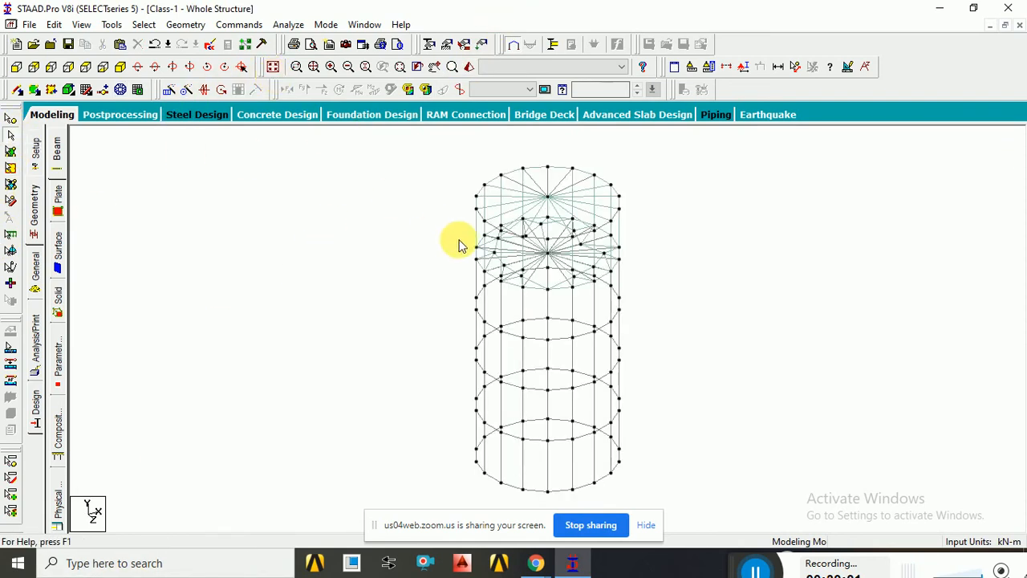
Examine the plated roof, upper walls and ring level in an enlarged 3D rendered view, and close it.
{"action": "left_click", "coordinate": [469, 68]}
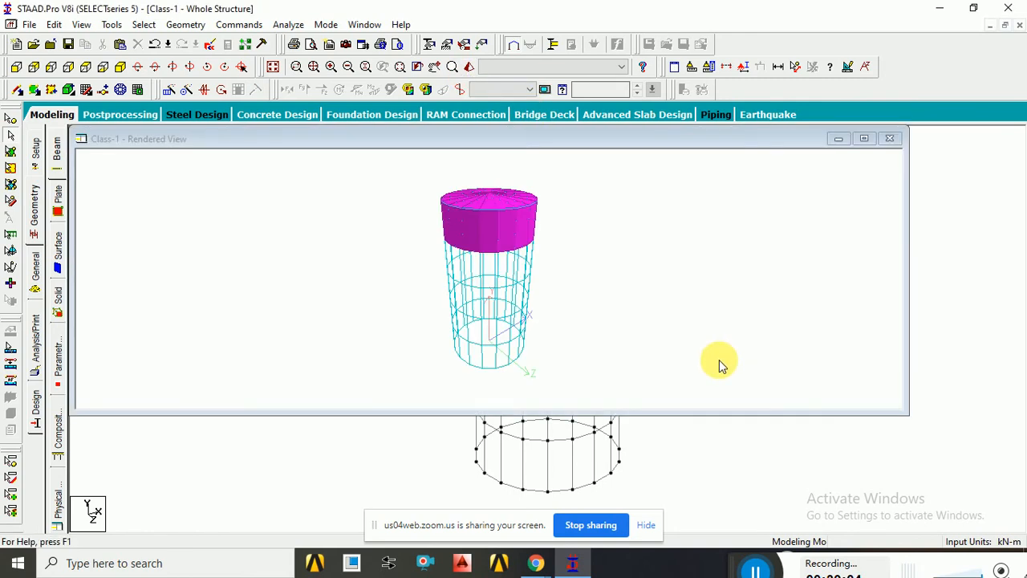
{"action": "left_click", "coordinate": [864, 138]}
{"action": "left_click_drag", "start_coordinate": [673, 285], "coordinate": [669, 399]}
{"action": "left_click", "coordinate": [1019, 27]}
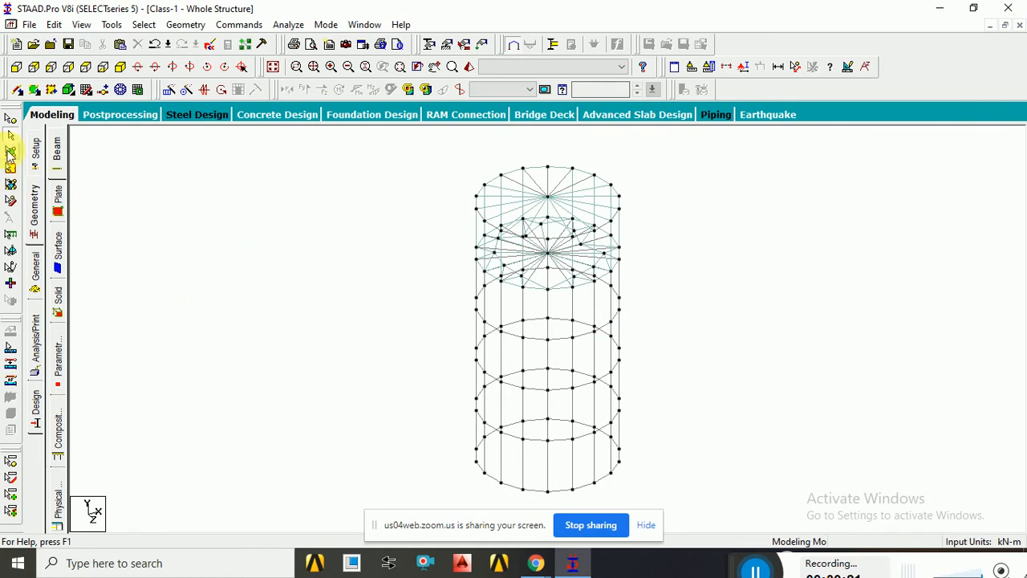
Define a rectangular concrete section with YD 0.3 m and ZD 0.3 m.
{"action": "left_click", "coordinate": [35, 261]}
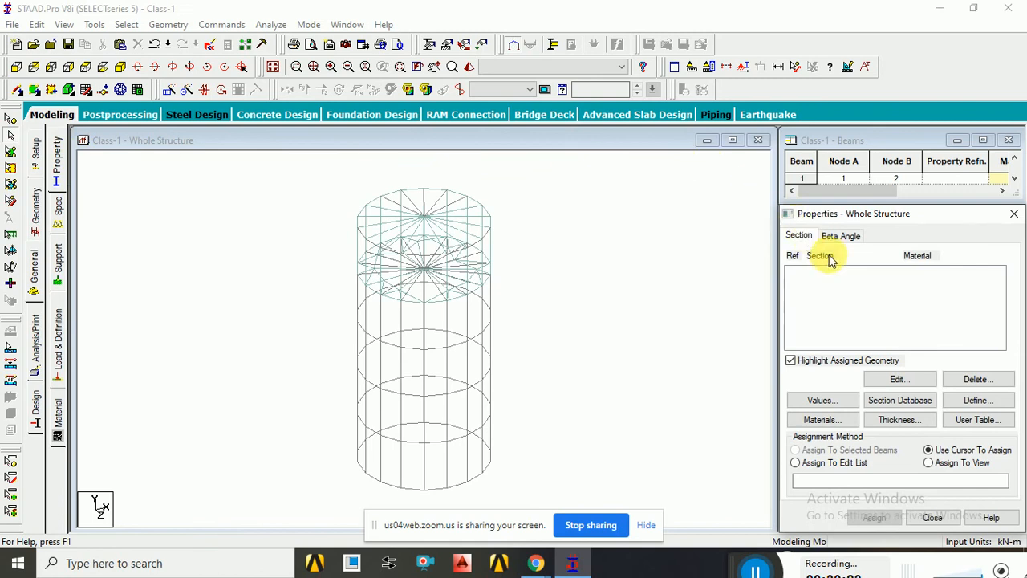
{"action": "left_click", "coordinate": [976, 400]}
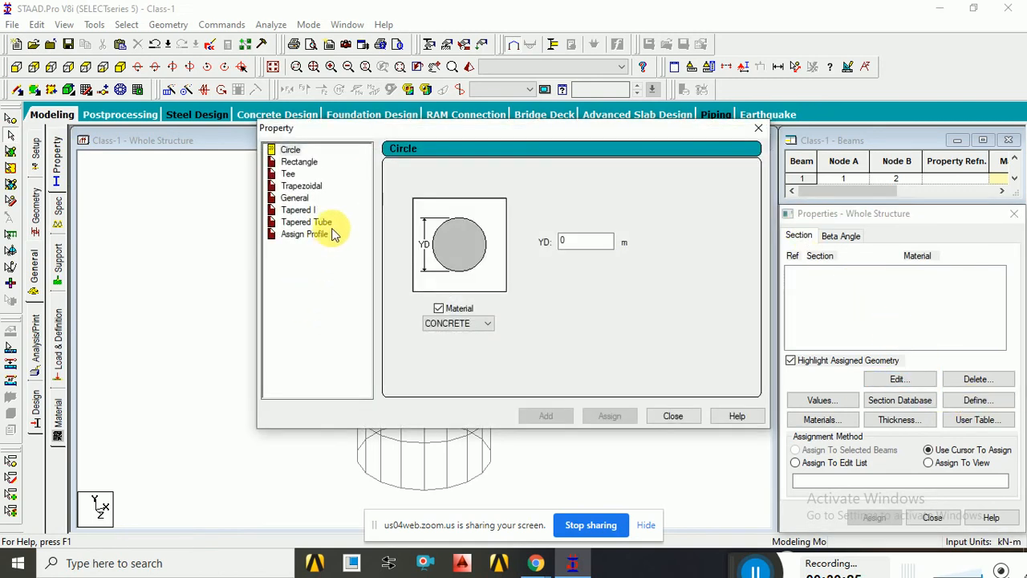
{"action": "left_click", "coordinate": [299, 162]}
{"action": "left_click", "coordinate": [585, 232]}
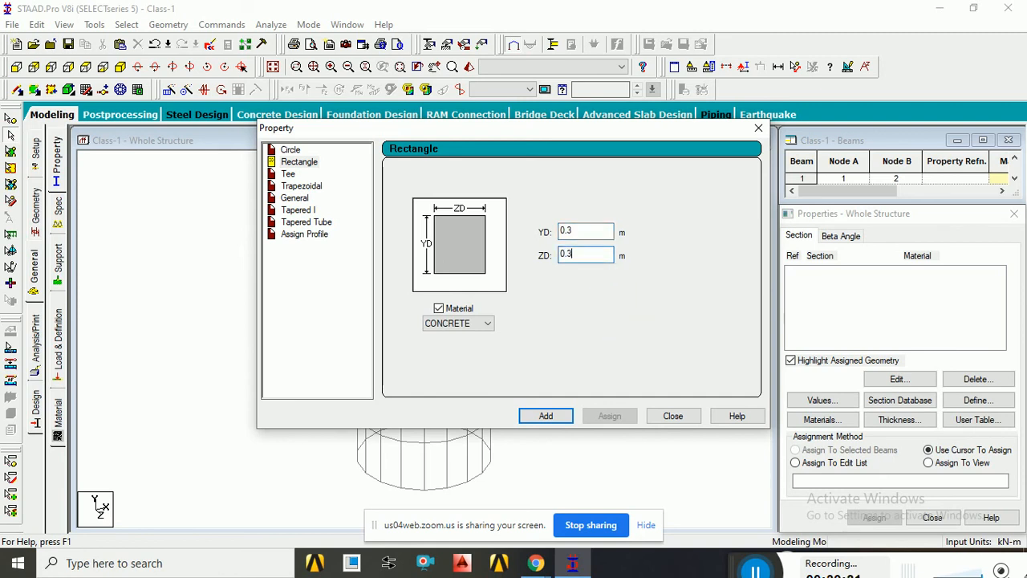
{"action": "left_click", "coordinate": [546, 415]}
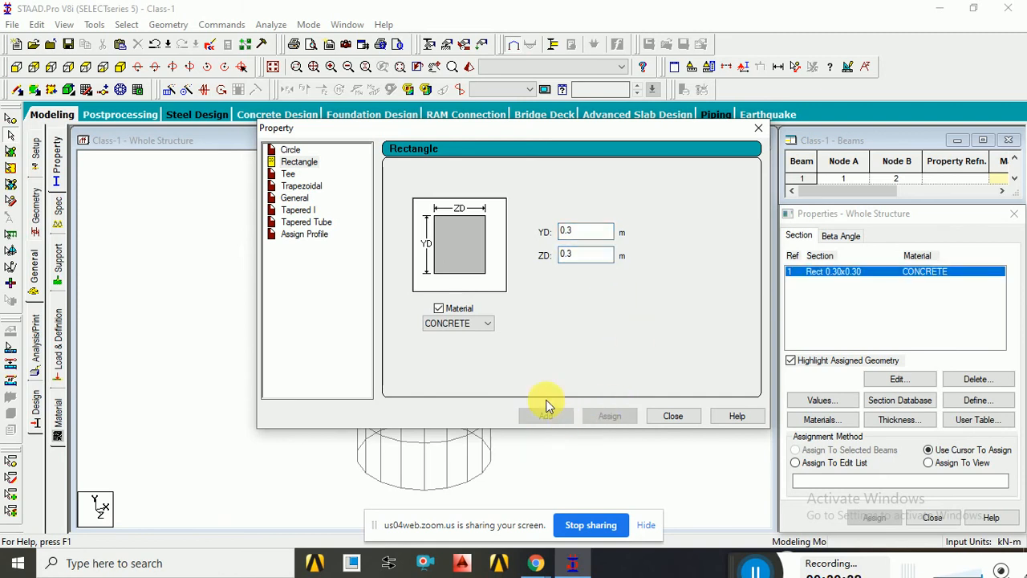
Define a circular concrete section with a 0.3 m diameter and finish adding section properties.
{"action": "left_click", "coordinate": [290, 151]}
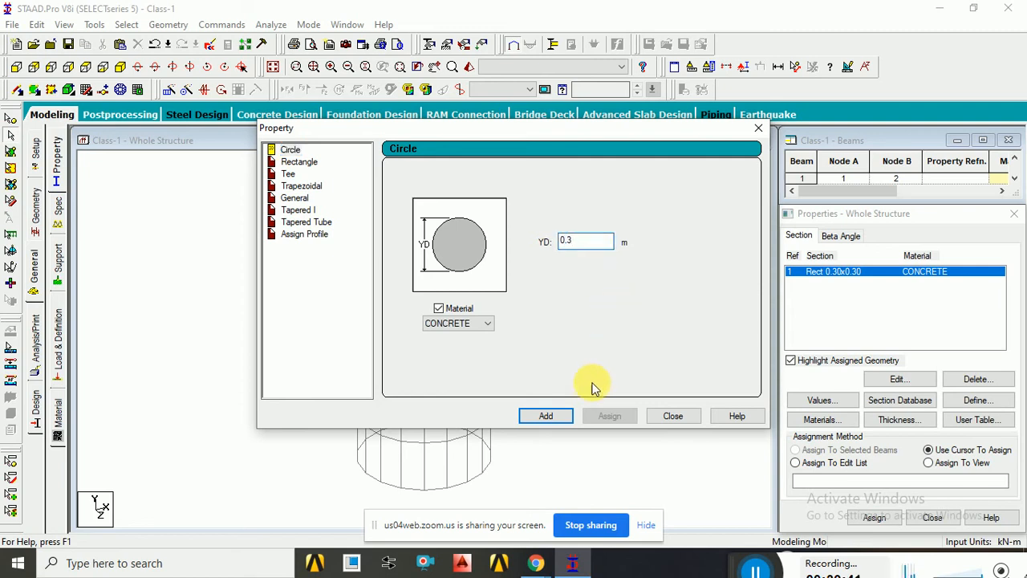
{"action": "left_click", "coordinate": [566, 420]}
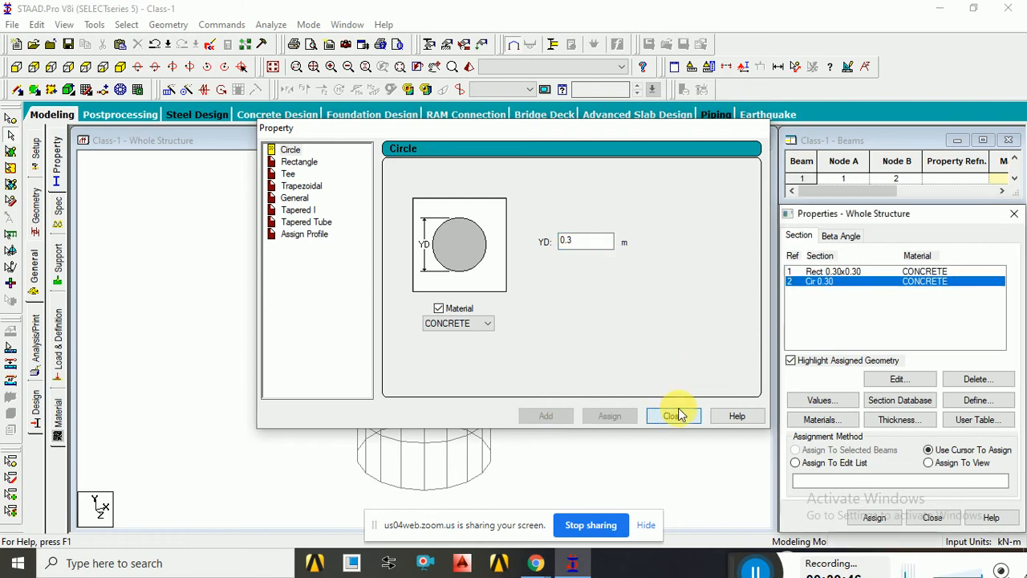
{"action": "left_click", "coordinate": [672, 416]}
Change the rectangular section's ZD to 0.2 m.
{"action": "double_click", "coordinate": [843, 271]}
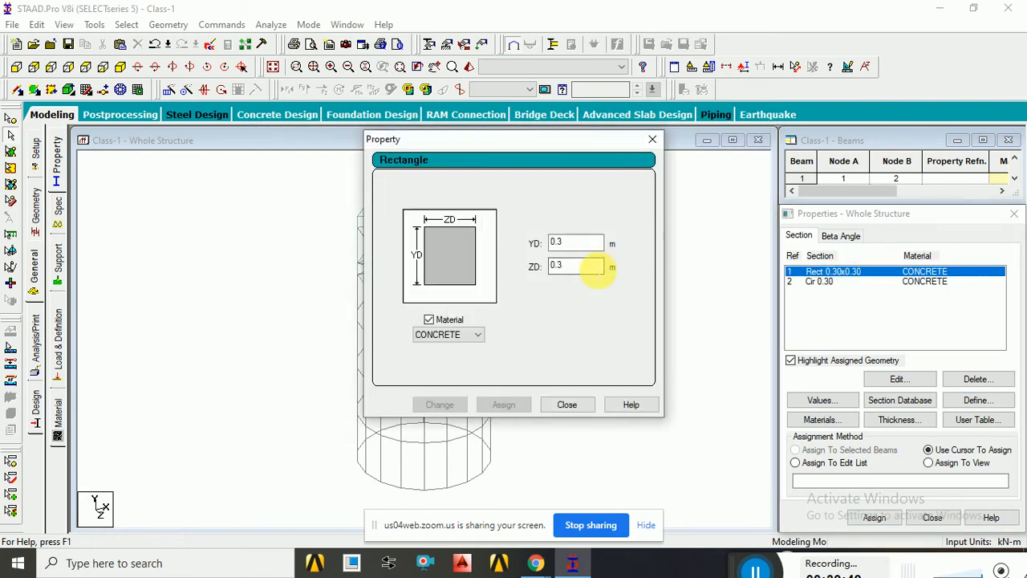
{"action": "type", "text": "2"}
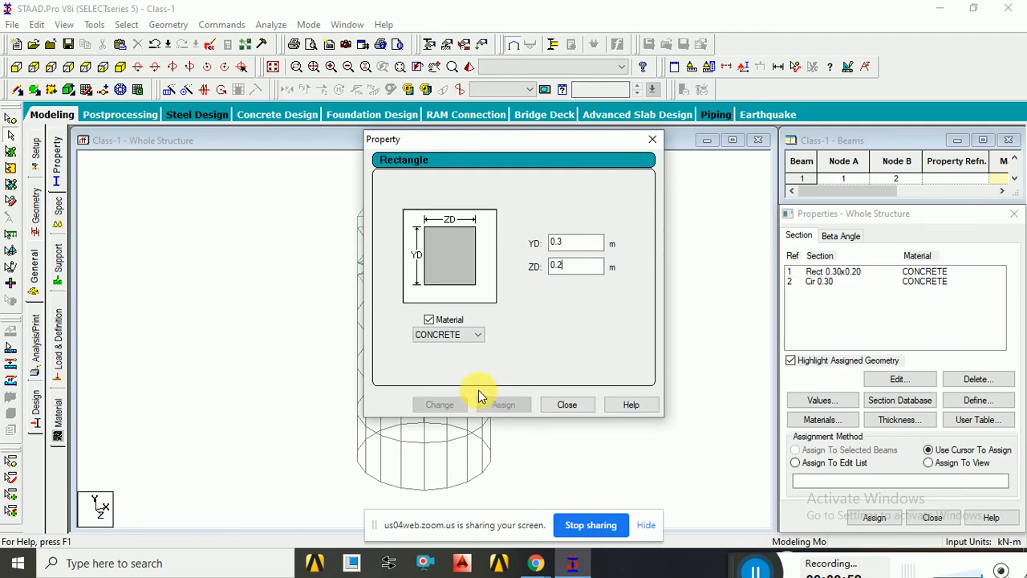
{"action": "left_click", "coordinate": [567, 406]}
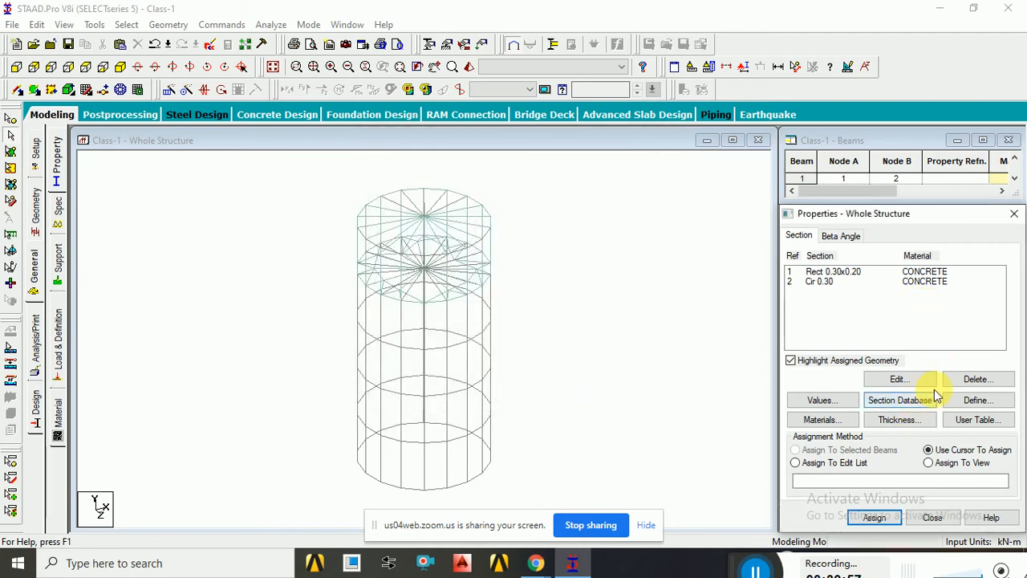
Add a concrete plate element thickness property of 0.125 m at all four nodes.
{"action": "left_click", "coordinate": [898, 419]}
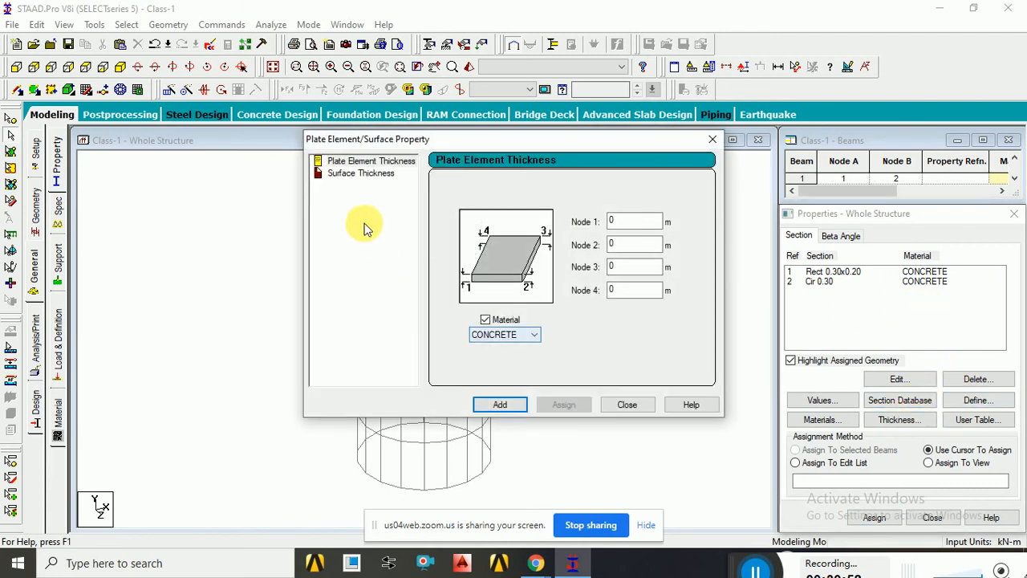
{"action": "left_click", "coordinate": [357, 161]}
{"action": "double_click", "coordinate": [633, 221]}
{"action": "type", "text": "0.125"}
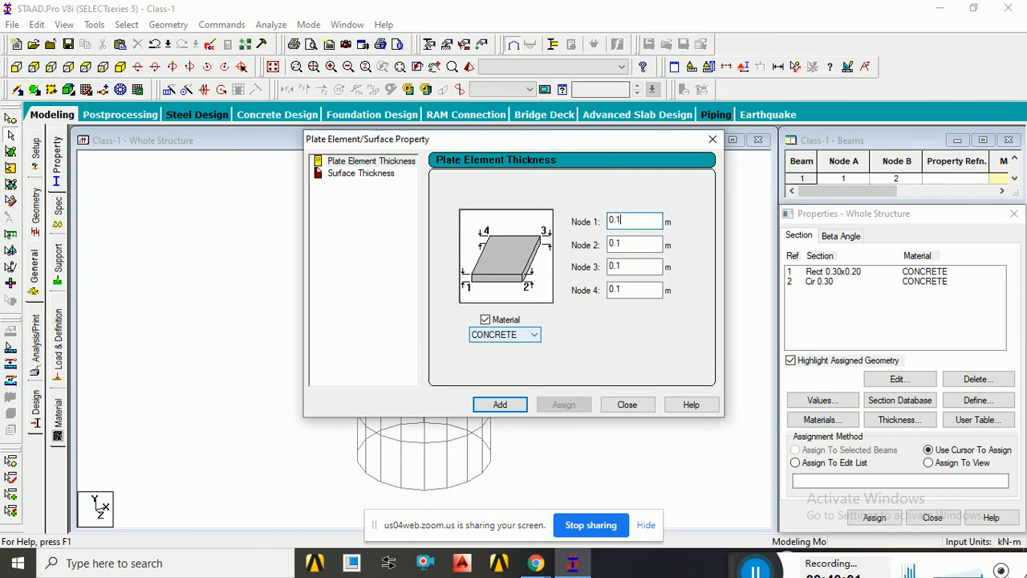
{"action": "left_click", "coordinate": [500, 404]}
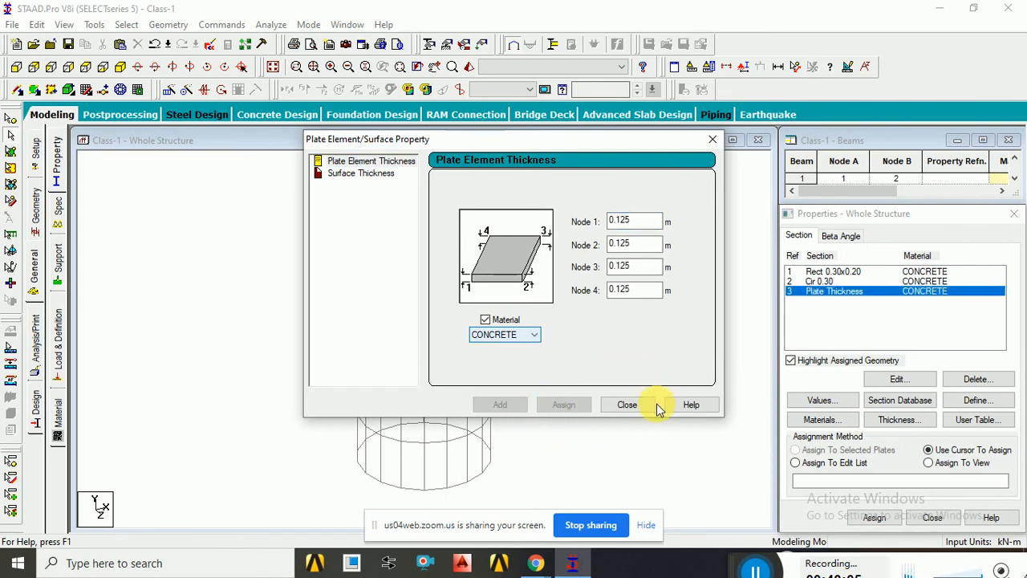
{"action": "left_click", "coordinate": [628, 404]}
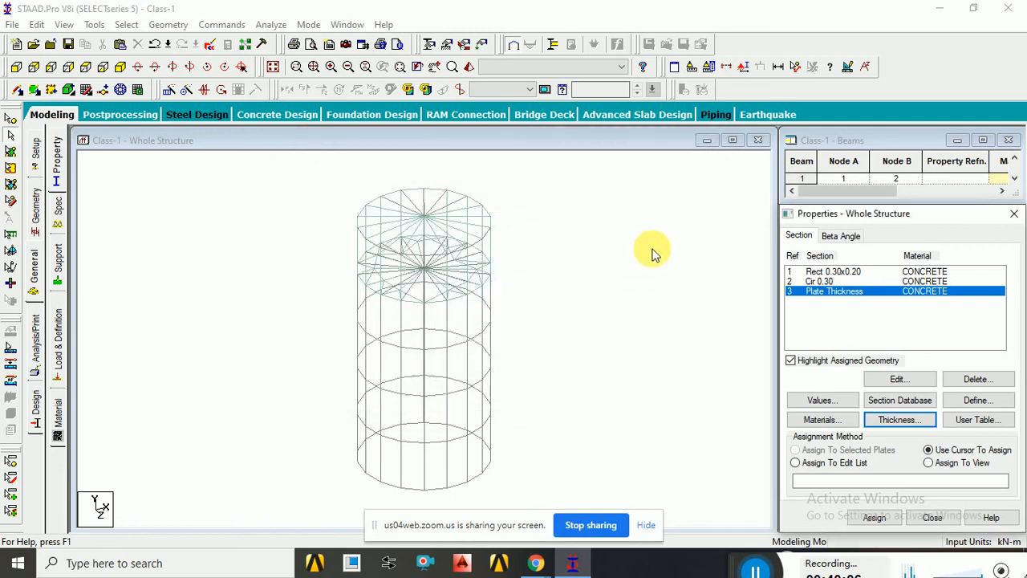
Change the plate element thickness to 0.3 m at all four nodes.
{"action": "left_click", "coordinate": [698, 293]}
{"action": "double_click", "coordinate": [849, 292]}
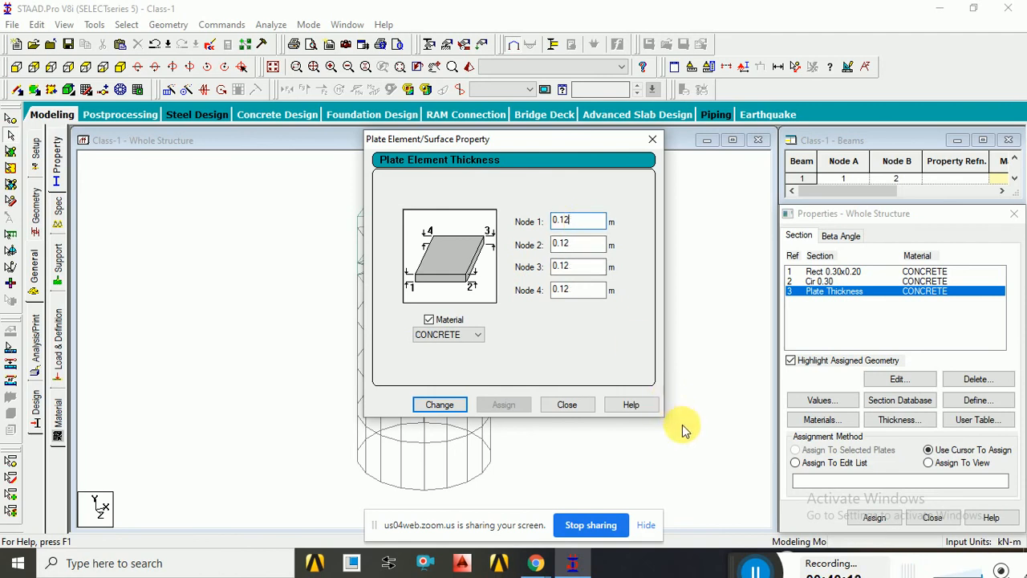
{"action": "type", "text": "3"}
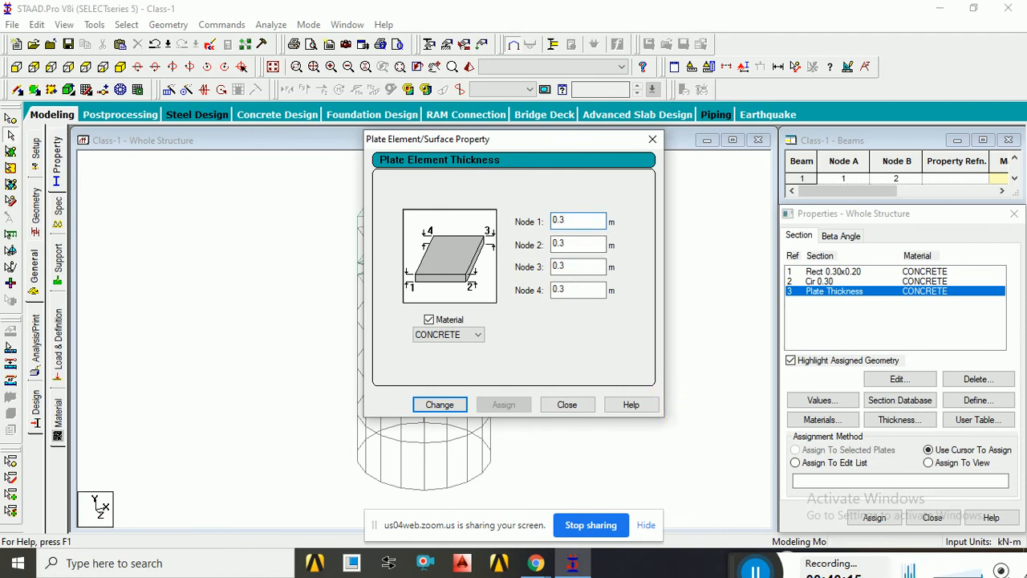
{"action": "key", "text": "Return"}
{"action": "left_click", "coordinate": [576, 406]}
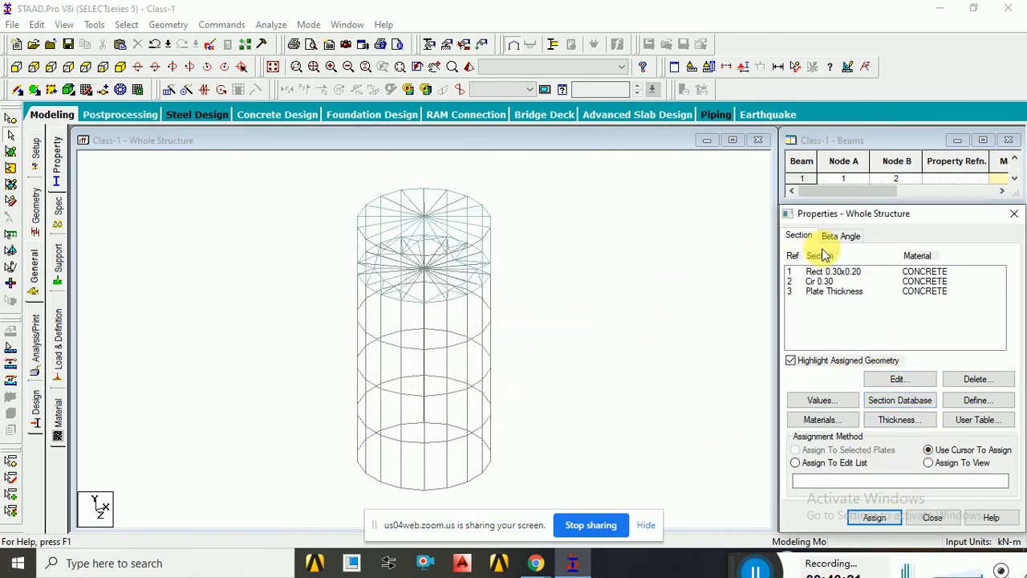
Assign the Rect 0.30x0.20 section to all horizontal beams at the four ring levels between the base and the top ring.
{"action": "left_click", "coordinate": [820, 274]}
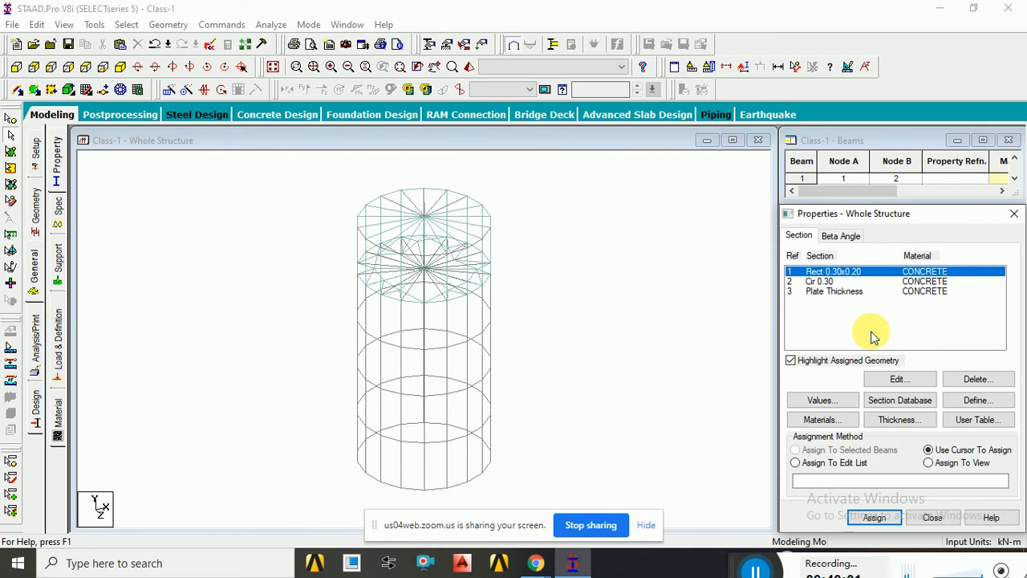
{"action": "left_click", "coordinate": [16, 66]}
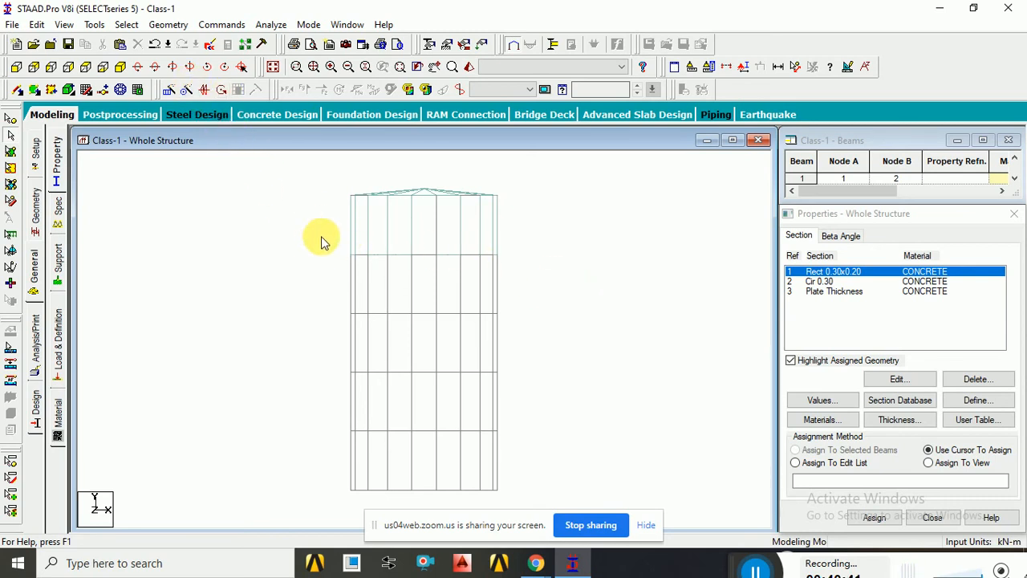
{"action": "left_click_drag", "start_coordinate": [343, 250], "coordinate": [526, 271]}
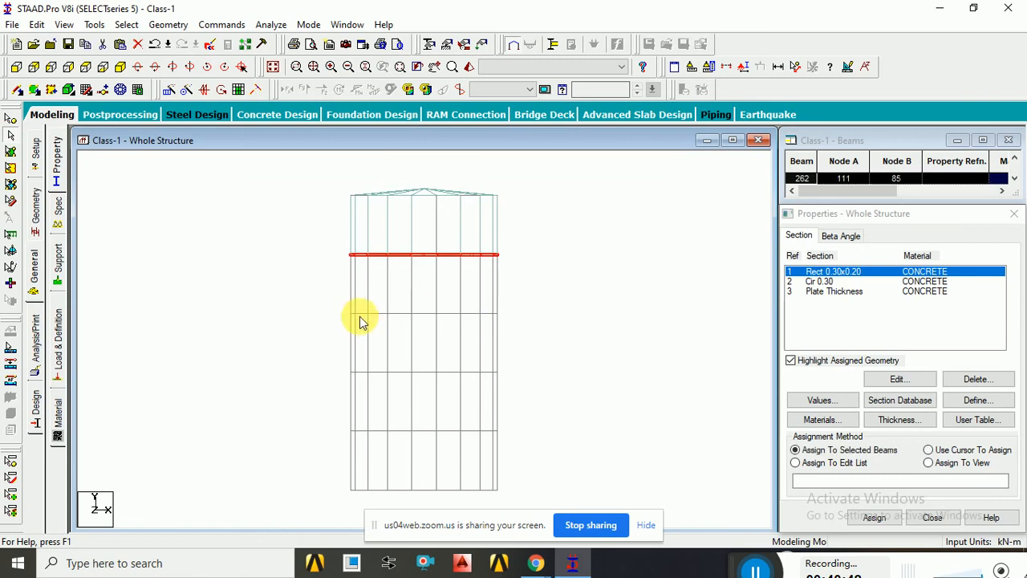
{"action": "left_click_drag", "start_coordinate": [345, 309], "coordinate": [525, 325], "text": "ctrl"}
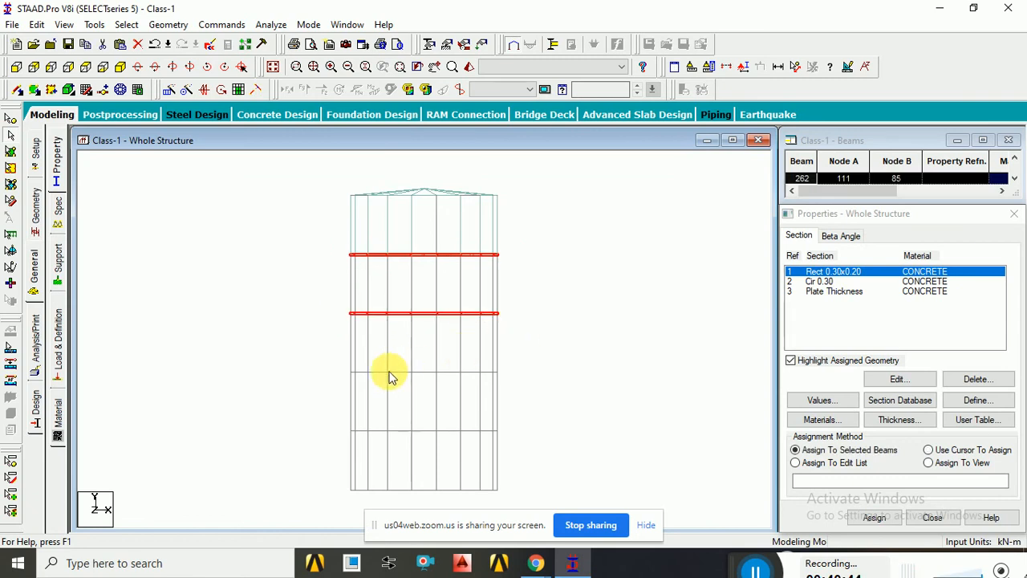
{"action": "left_click_drag", "start_coordinate": [378, 372], "coordinate": [524, 382], "text": "ctrl"}
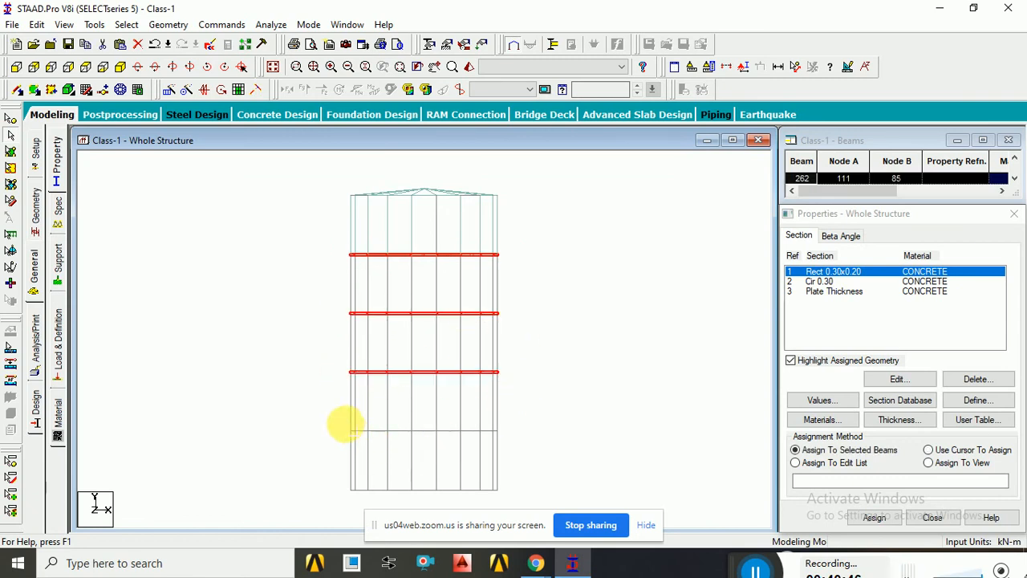
{"action": "left_click_drag", "start_coordinate": [345, 426], "coordinate": [532, 439], "text": "ctrl"}
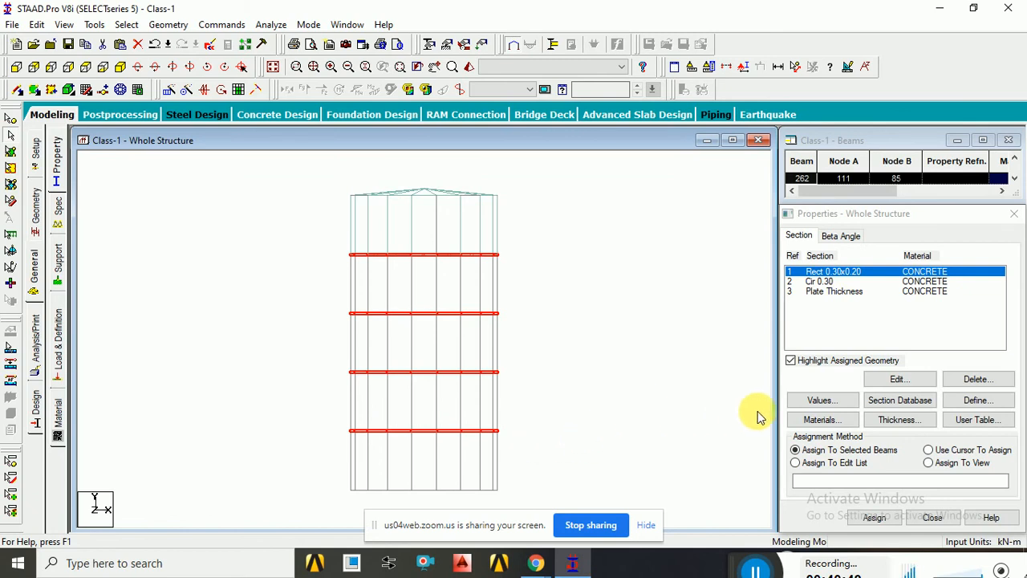
{"action": "left_click", "coordinate": [873, 516]}
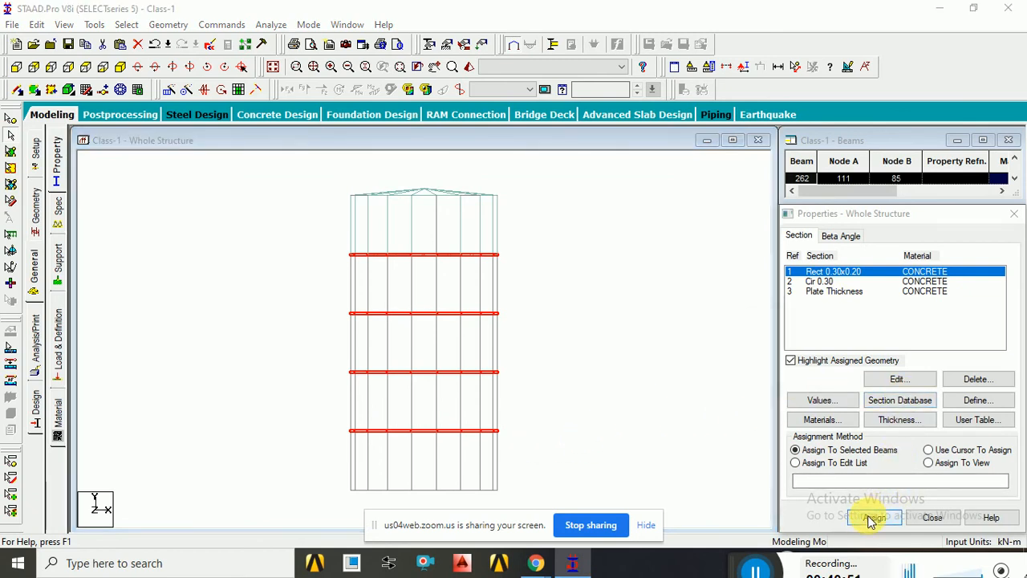
{"action": "left_click", "coordinate": [922, 409]}
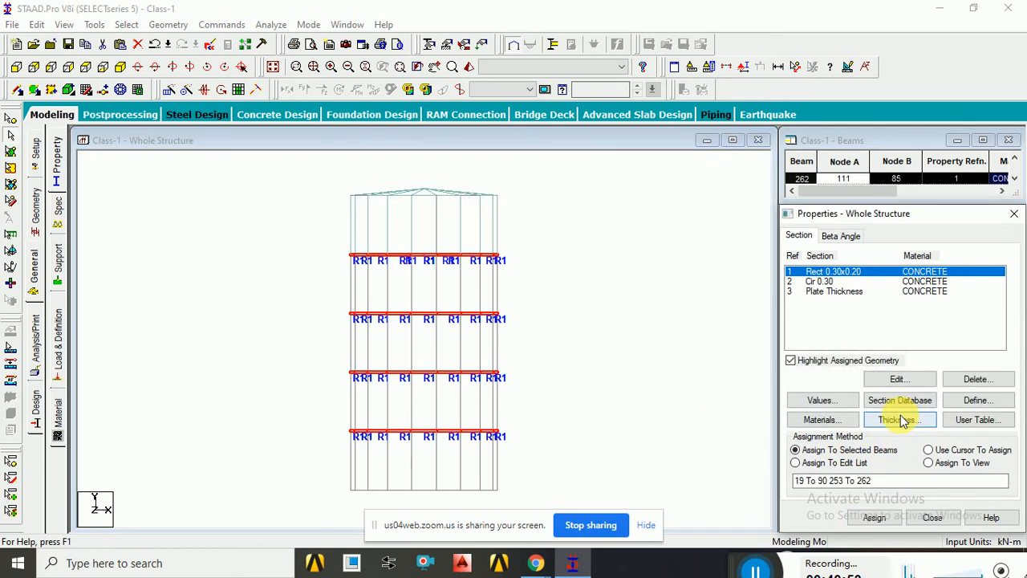
{"action": "left_click", "coordinate": [451, 204]}
{"action": "left_click_drag", "start_coordinate": [451, 203], "coordinate": [518, 216]}
{"action": "left_click", "coordinate": [536, 230]}
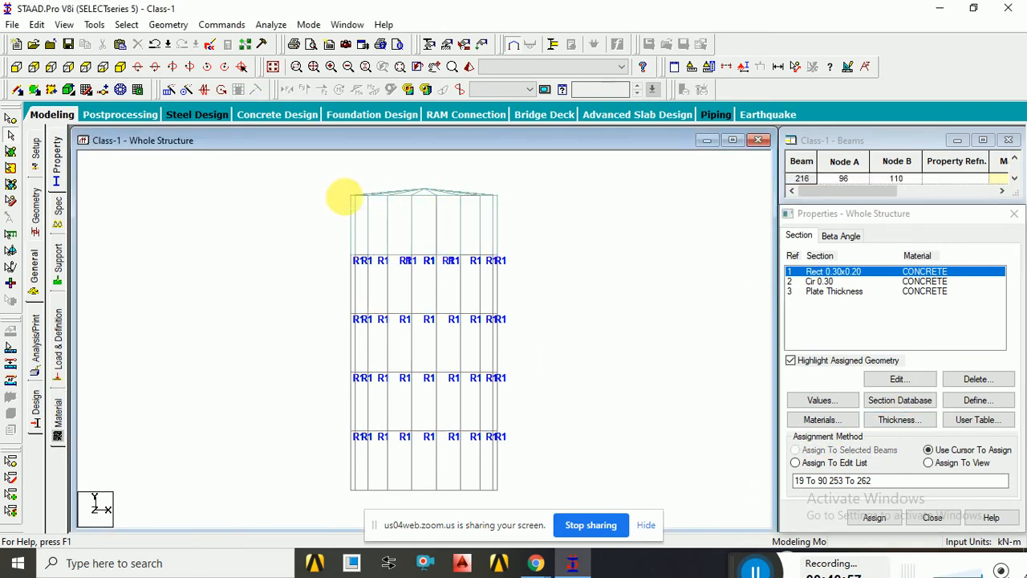
{"action": "left_click_drag", "start_coordinate": [343, 199], "coordinate": [528, 225]}
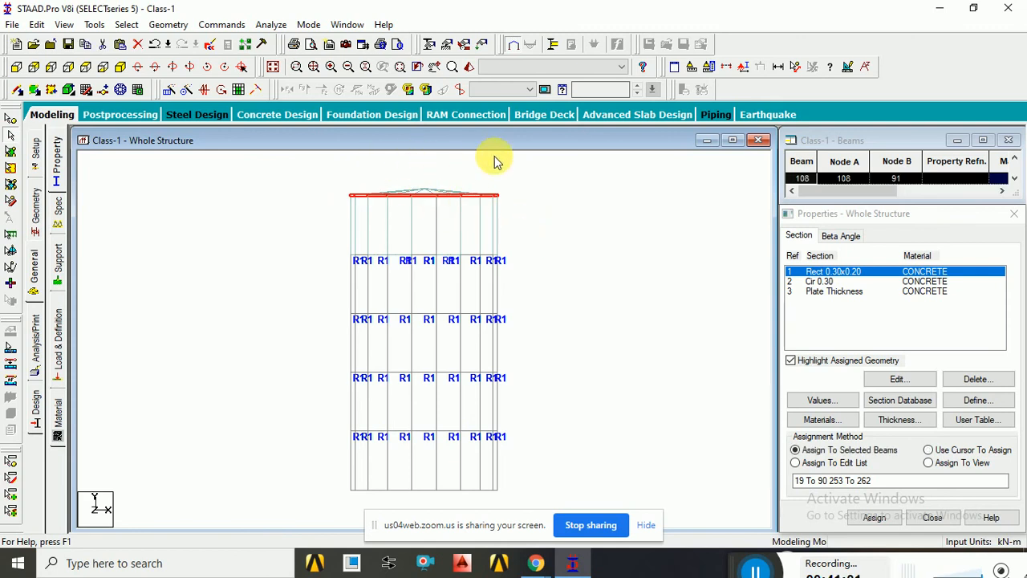
{"action": "left_click", "coordinate": [565, 264]}
Assign the Rect 0.30x0.20 section to the top ring beams and the sloping roof beams, and clear the selection.
{"action": "left_click_drag", "start_coordinate": [313, 163], "coordinate": [520, 215]}
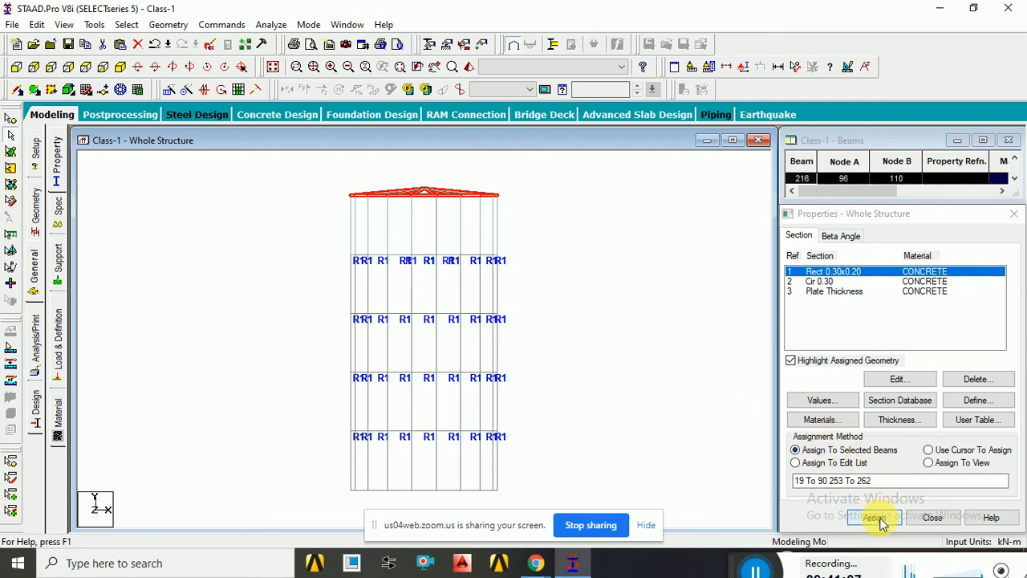
{"action": "left_click", "coordinate": [882, 520]}
{"action": "left_click", "coordinate": [921, 410]}
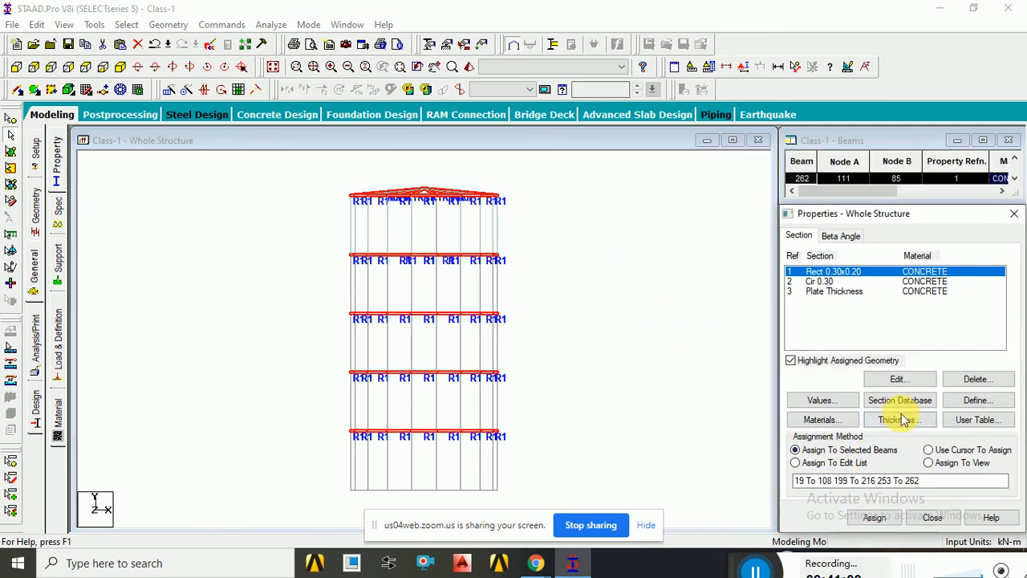
{"action": "left_click", "coordinate": [584, 316]}
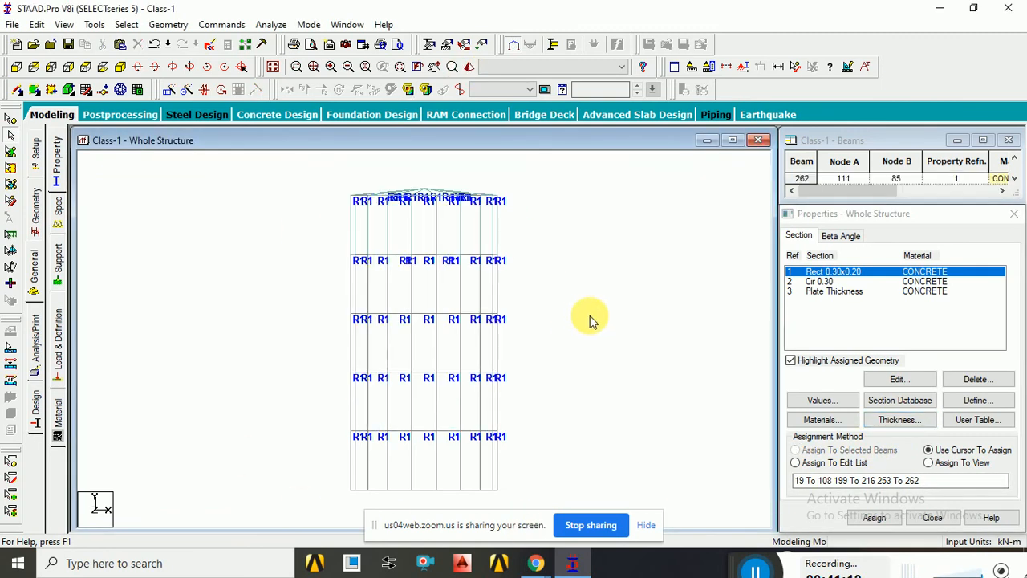
Assign the Cir 0.30 section to all vertical columns by selecting the beams parallel to Y.
{"action": "left_click", "coordinate": [823, 281]}
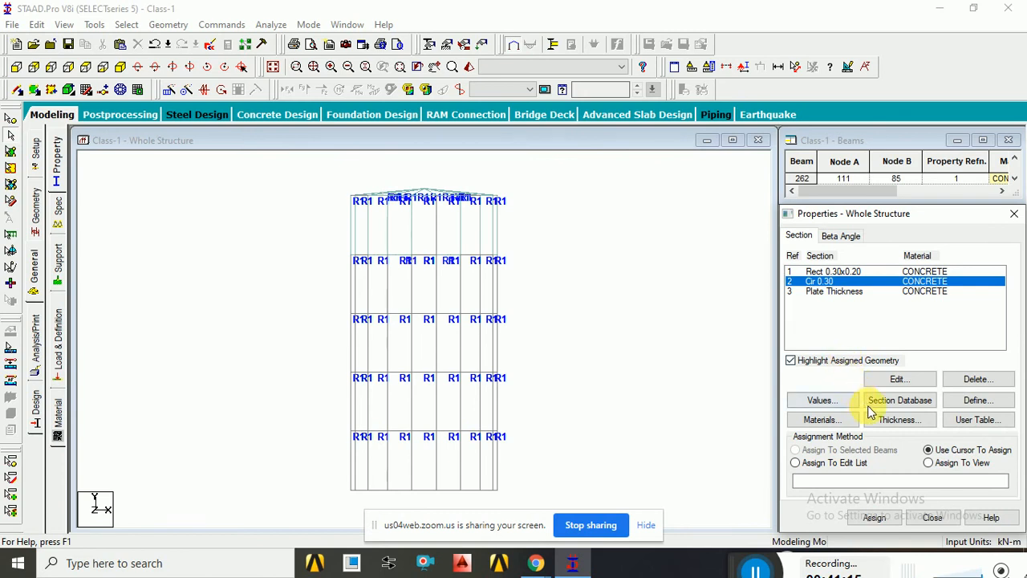
{"action": "left_click", "coordinate": [129, 25]}
{"action": "left_click", "coordinate": [128, 25]}
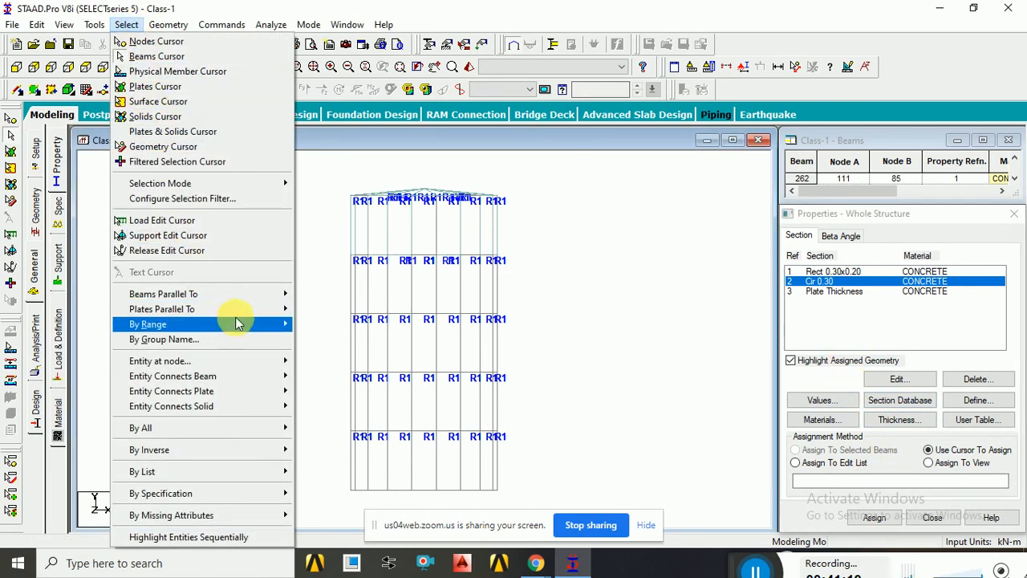
{"action": "left_click", "coordinate": [310, 304]}
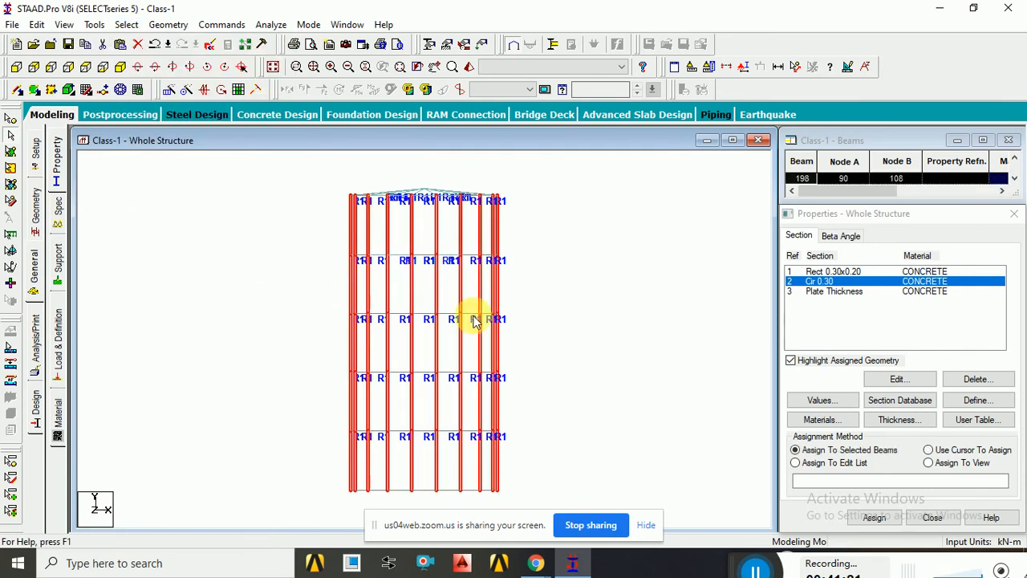
{"action": "left_click", "coordinate": [877, 519]}
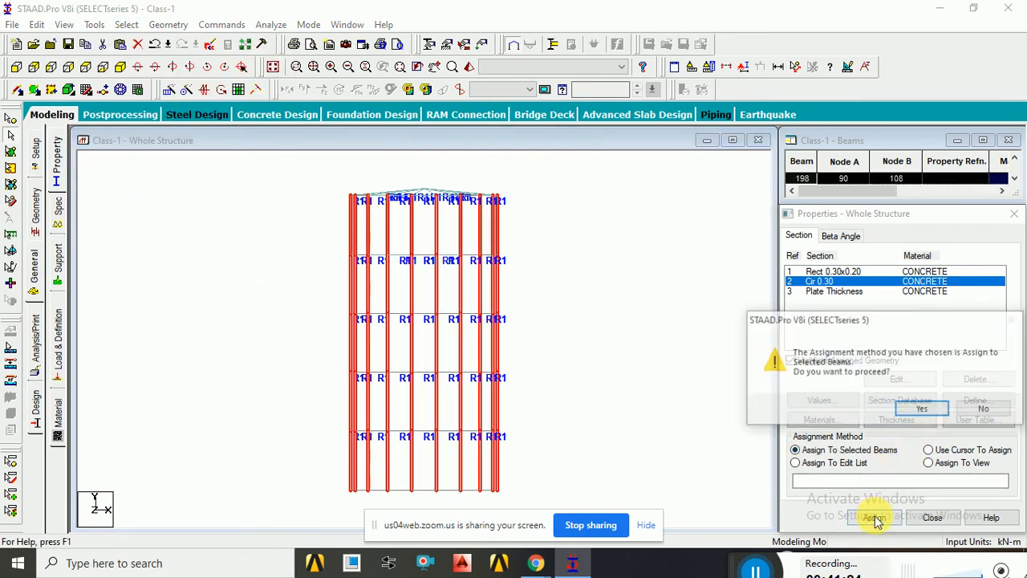
{"action": "left_click", "coordinate": [906, 411]}
Assign the Plate Thickness property to all plates in the view.
{"action": "left_click", "coordinate": [844, 292]}
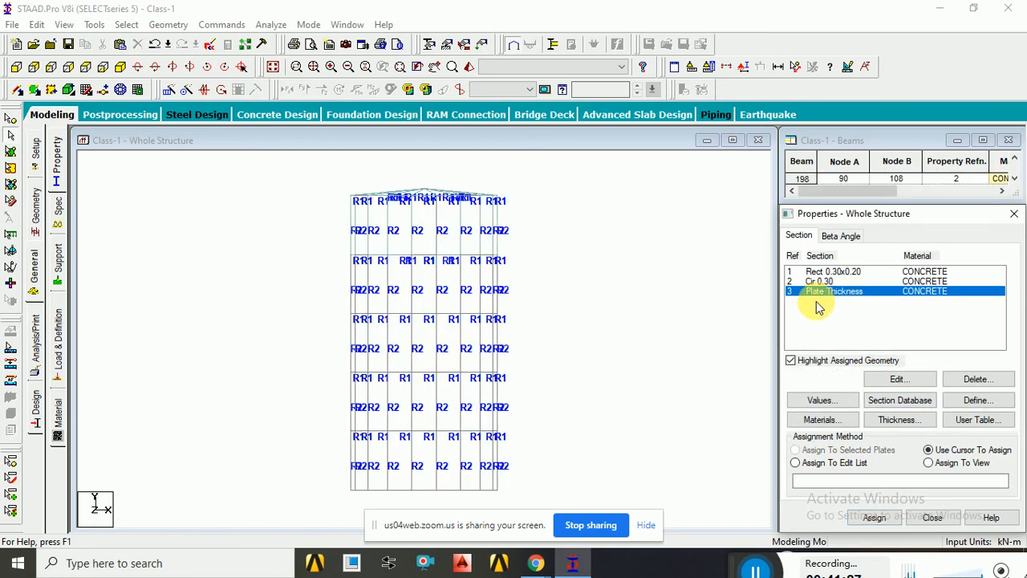
{"action": "left_click", "coordinate": [269, 282]}
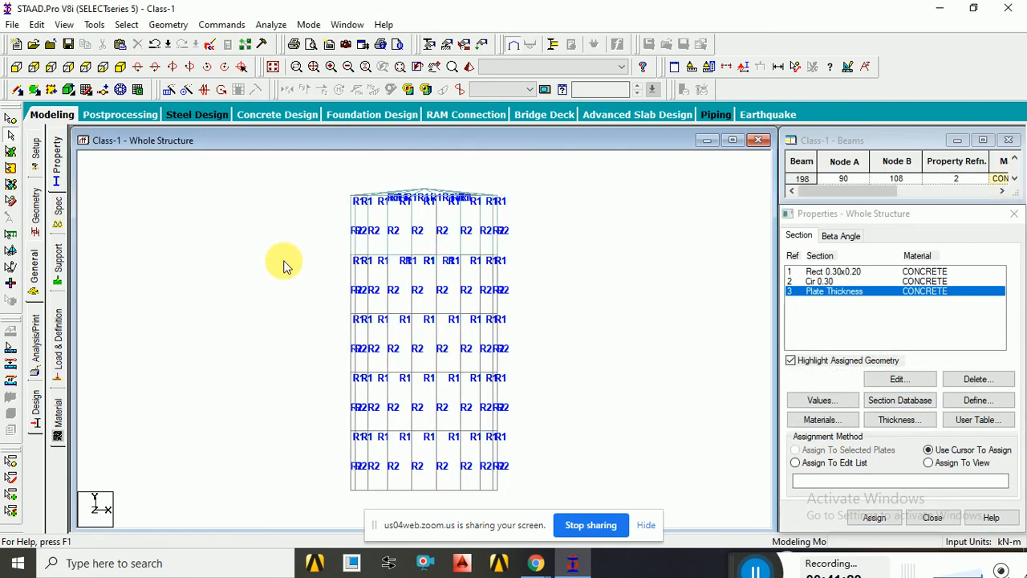
{"action": "left_click_drag", "start_coordinate": [337, 169], "coordinate": [531, 225]}
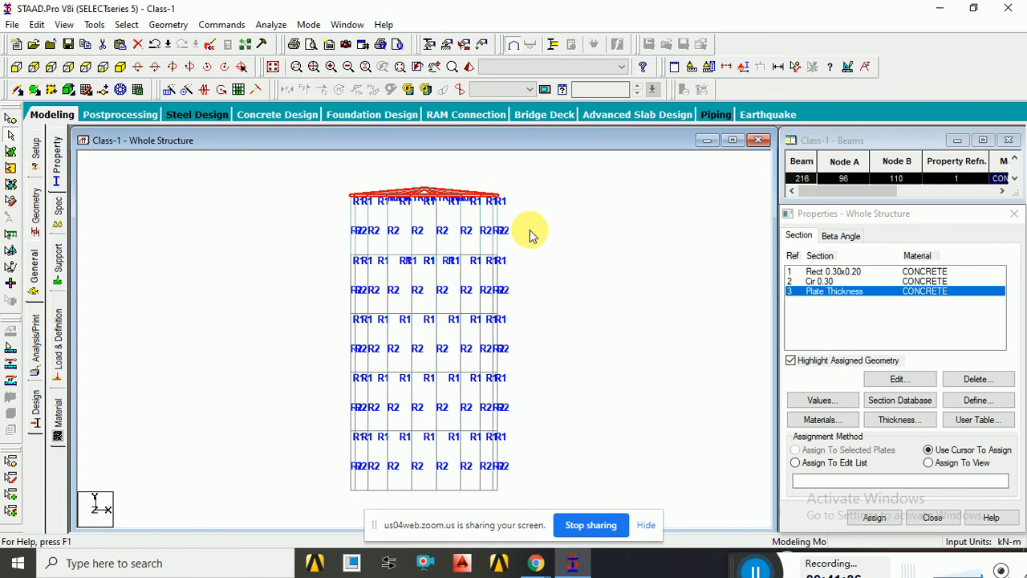
{"action": "left_click", "coordinate": [649, 367]}
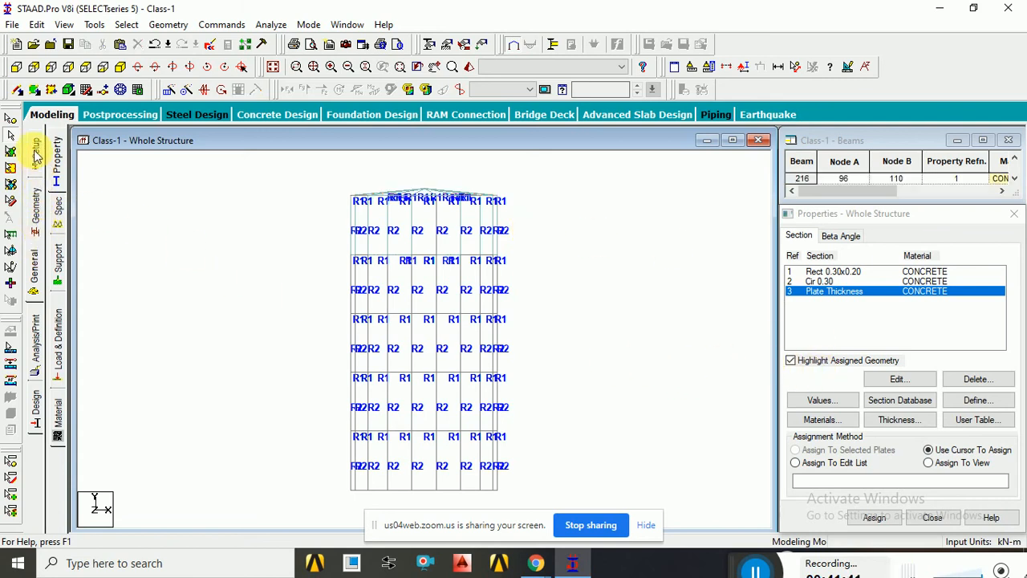
{"action": "left_click", "coordinate": [12, 164]}
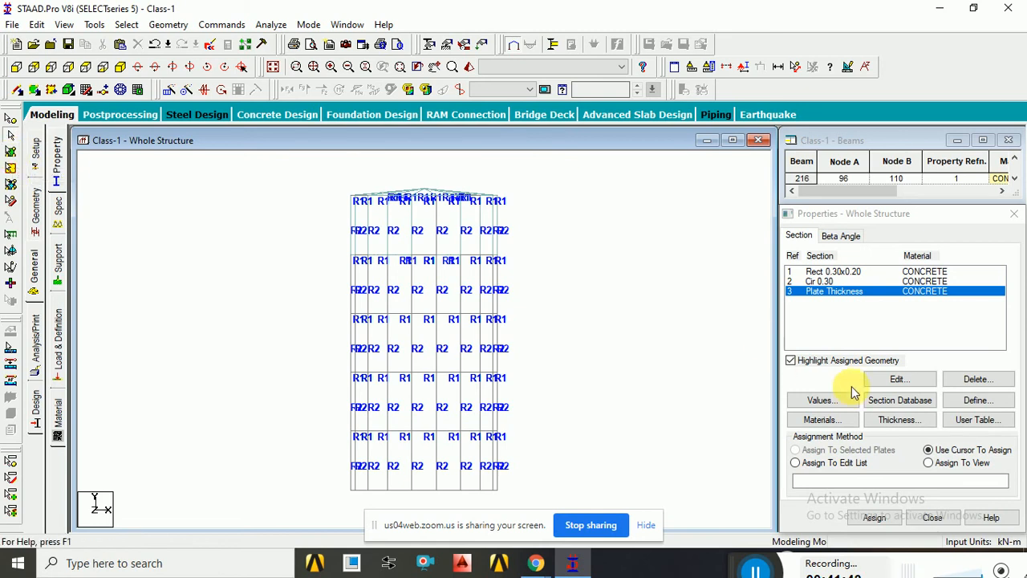
{"action": "left_click", "coordinate": [930, 463]}
{"action": "left_click", "coordinate": [874, 517]}
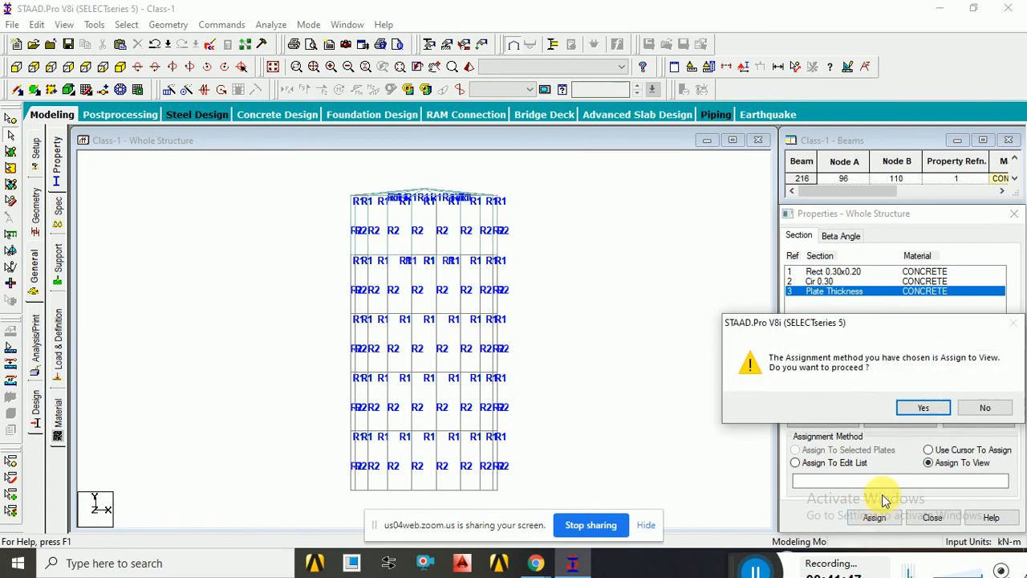
{"action": "left_click", "coordinate": [920, 409]}
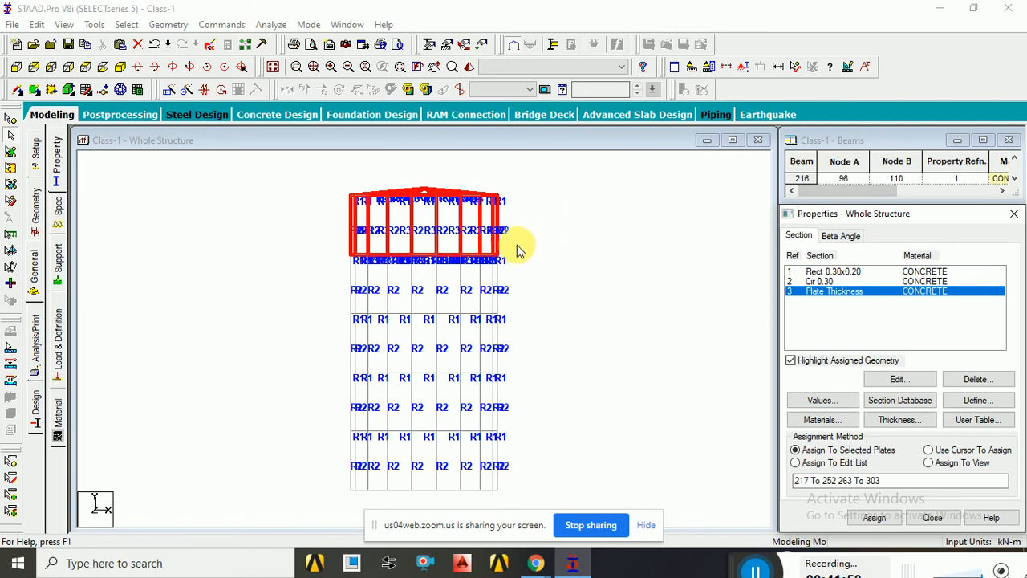
Close the Beams table and delete the ring of horizontal beams at the base of the columns.
{"action": "left_click", "coordinate": [1009, 141]}
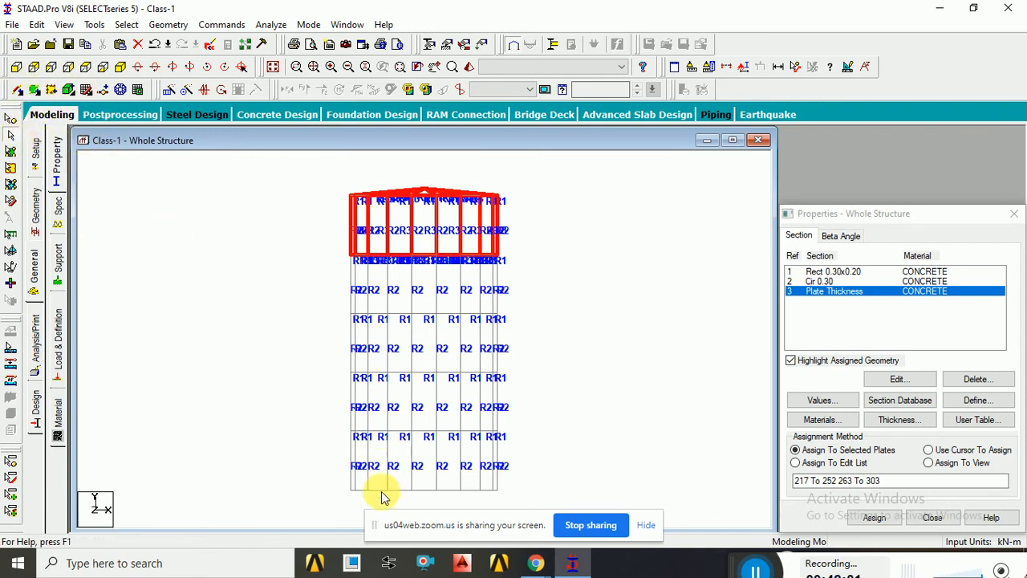
{"action": "left_click_drag", "start_coordinate": [334, 482], "coordinate": [514, 499]}
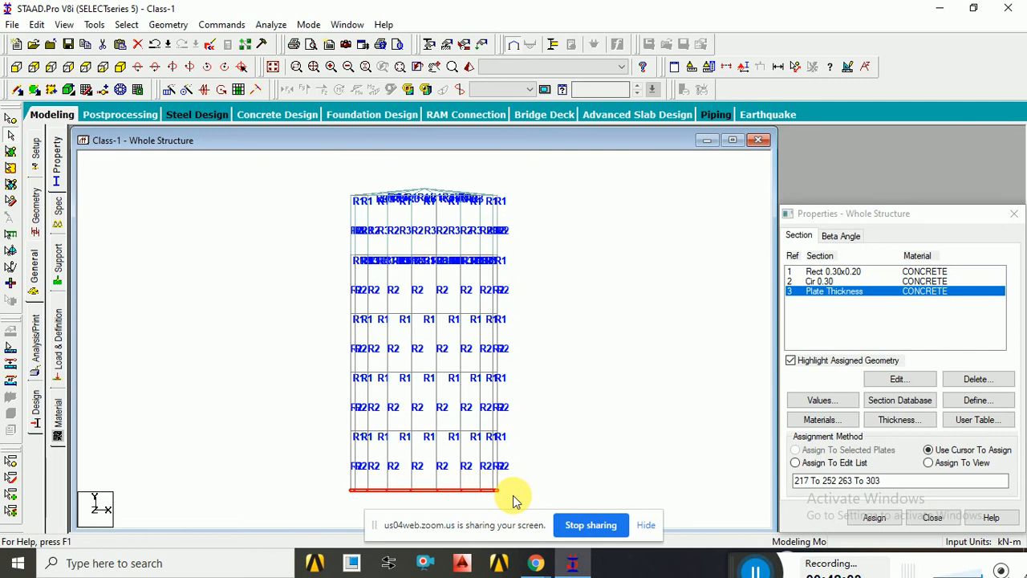
{"action": "key", "text": "Delete"}
{"action": "key", "text": "Return"}
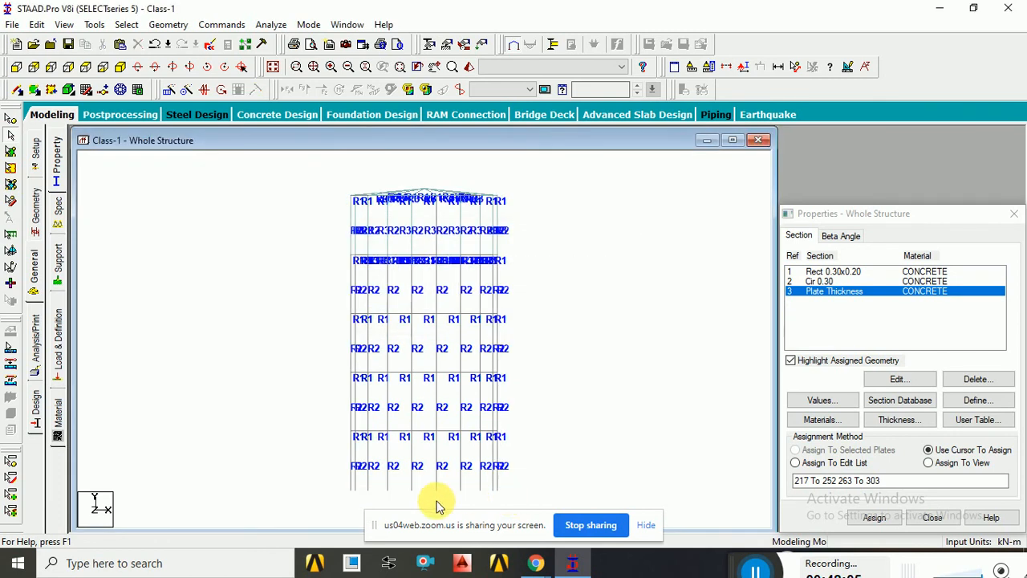
Select the column base nodes and create a fixed support.
{"action": "left_click", "coordinate": [10, 116]}
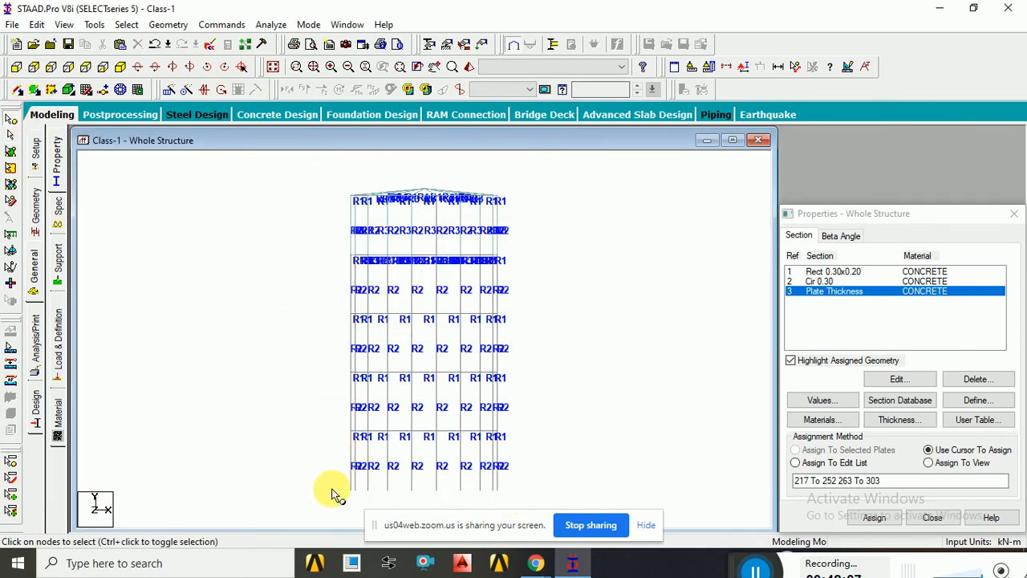
{"action": "left_click_drag", "start_coordinate": [525, 504], "coordinate": [345, 478]}
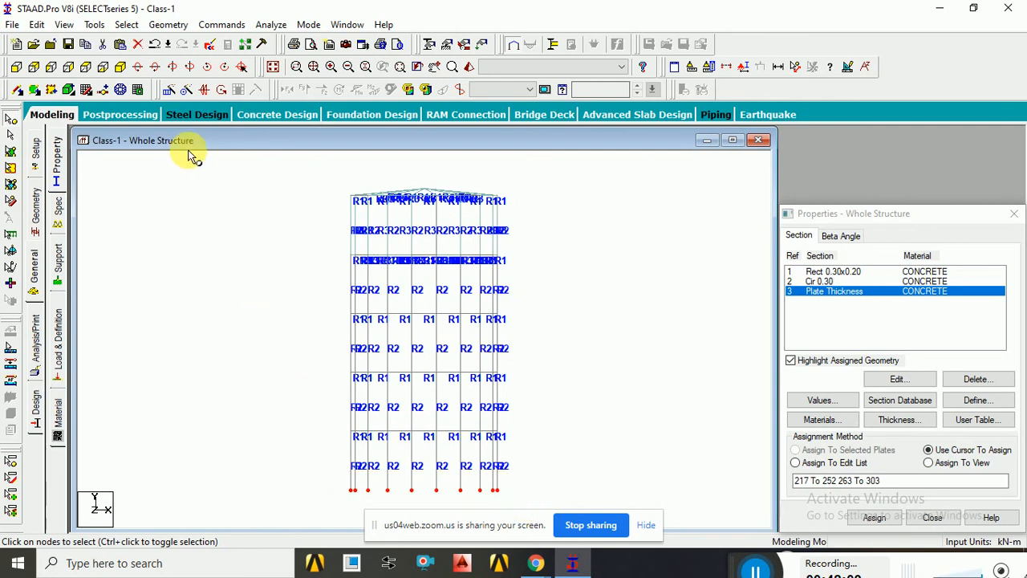
{"action": "left_click", "coordinate": [452, 43]}
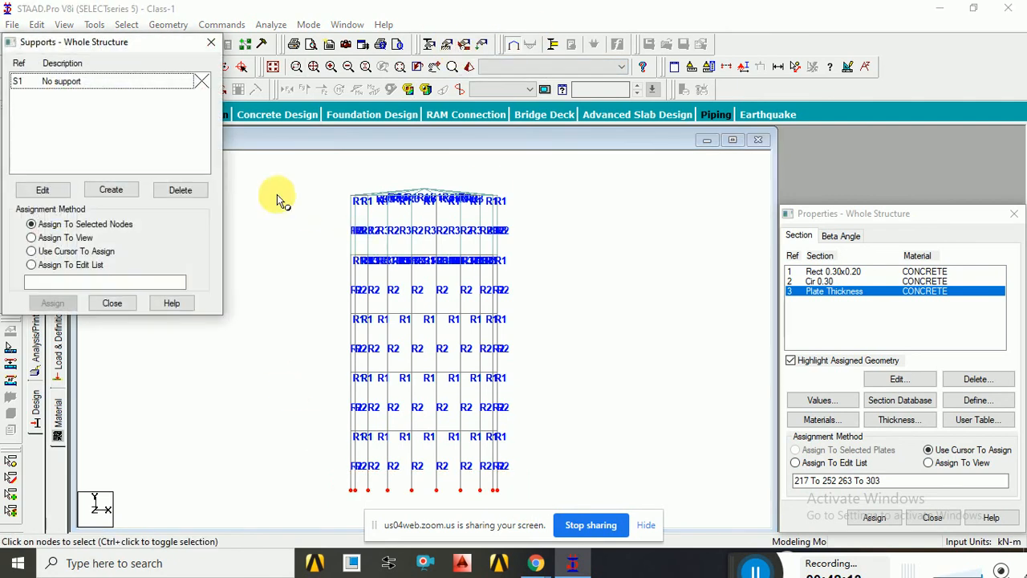
{"action": "left_click", "coordinate": [128, 193]}
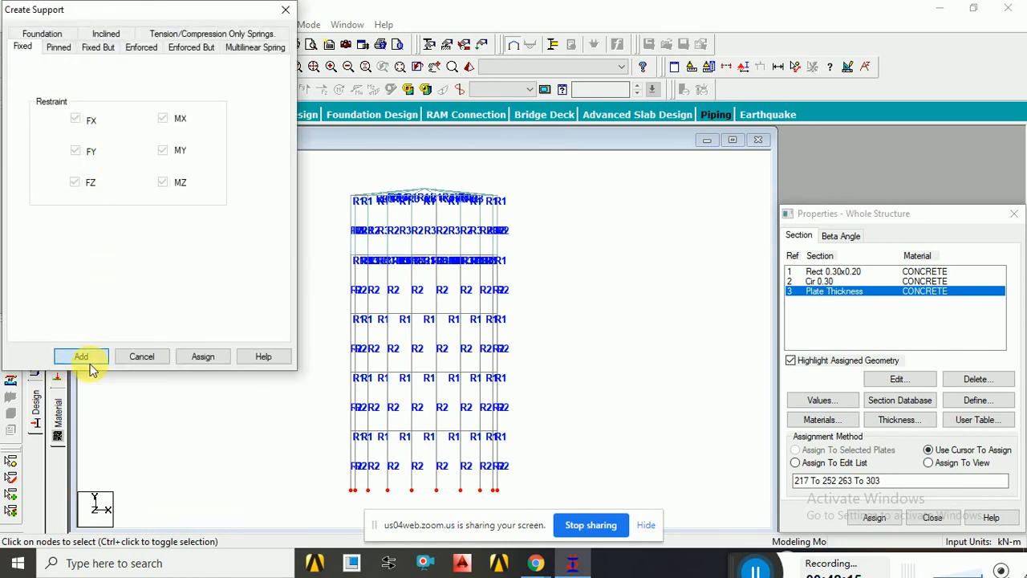
{"action": "left_click", "coordinate": [81, 355]}
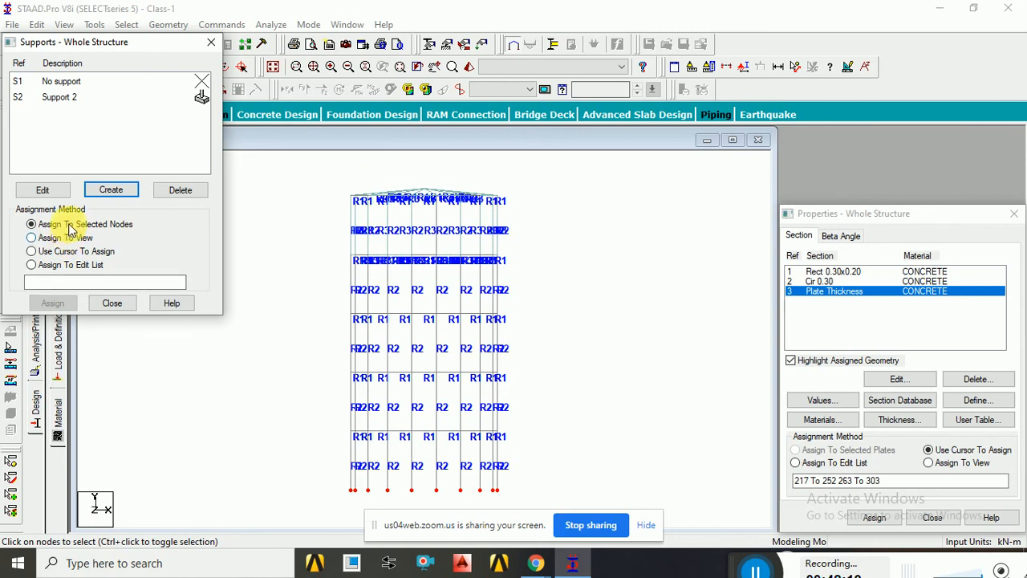
Assign the fixed support to all column base nodes, and close the Supports and Properties dialogs.
{"action": "left_click", "coordinate": [62, 98]}
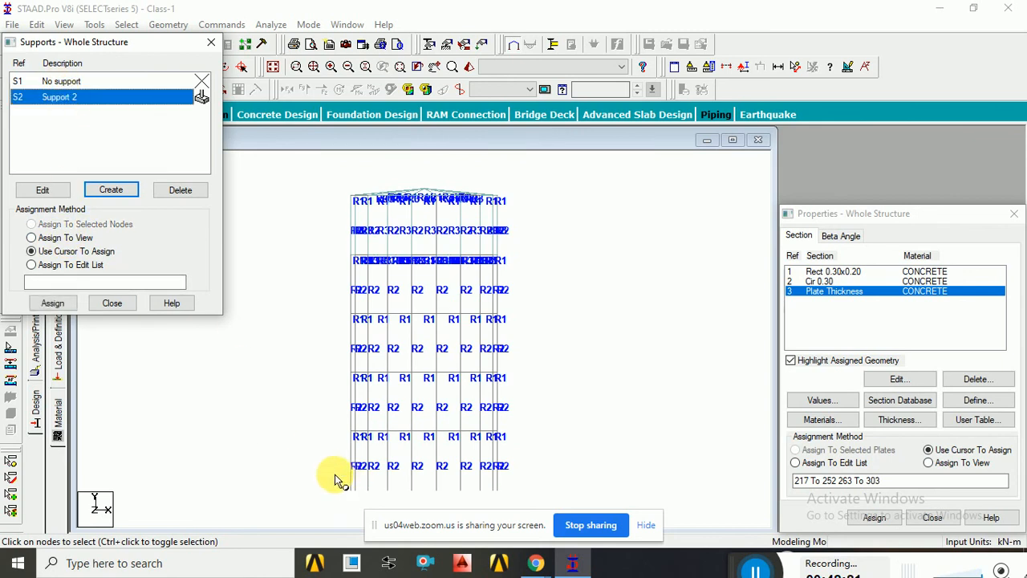
{"action": "left_click_drag", "start_coordinate": [337, 474], "coordinate": [536, 492]}
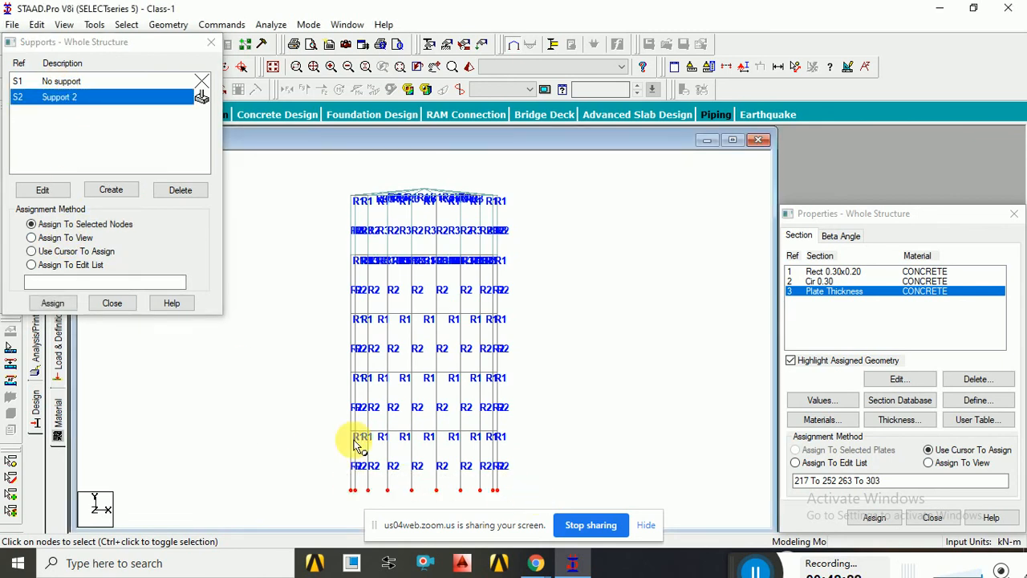
{"action": "left_click", "coordinate": [56, 302]}
{"action": "left_click", "coordinate": [178, 215]}
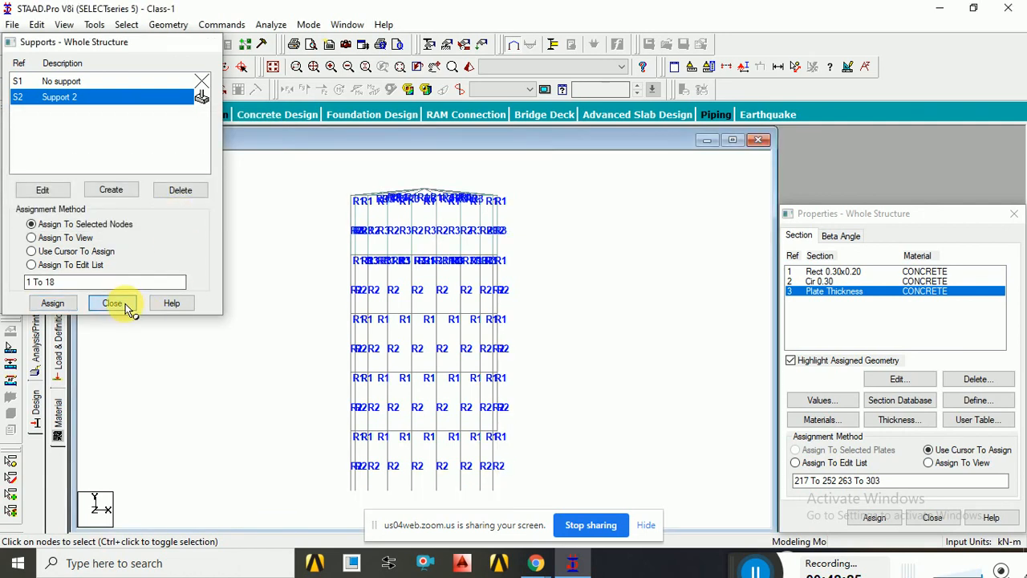
{"action": "left_click", "coordinate": [128, 303]}
{"action": "left_click", "coordinate": [1014, 215]}
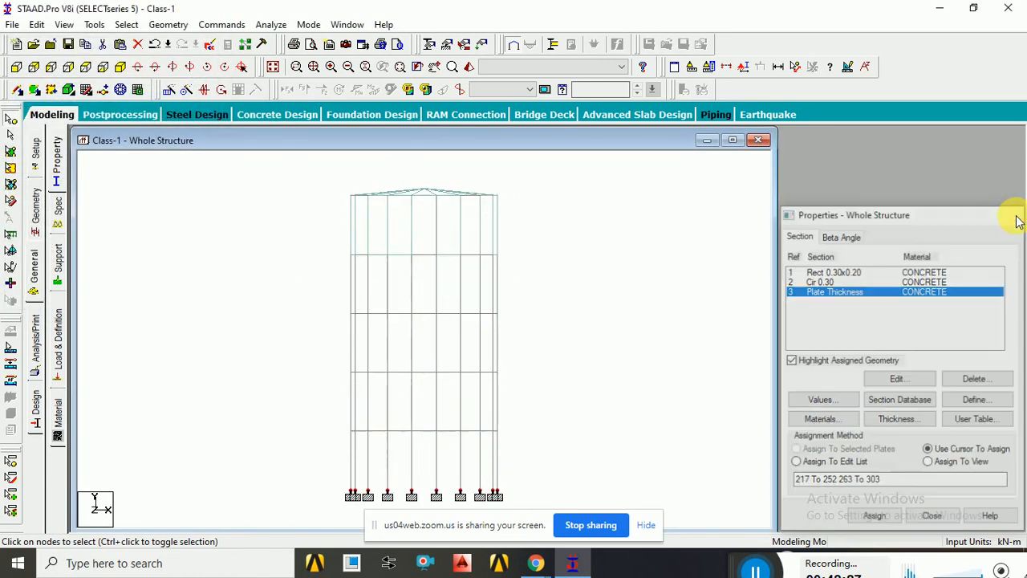
Add primary load case 1 titled "Water load" with loading type None.
{"action": "left_click", "coordinate": [483, 45]}
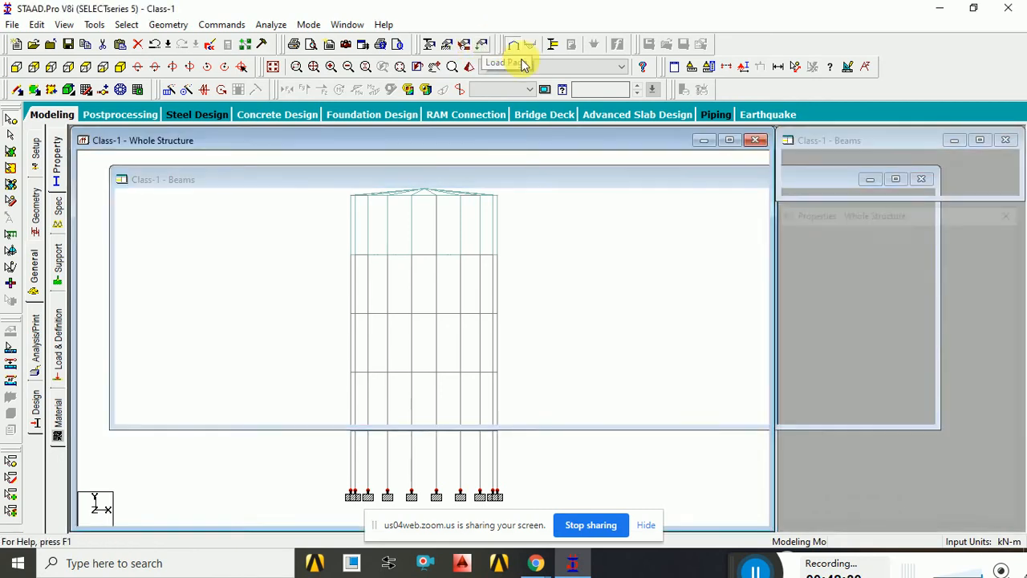
{"action": "left_click", "coordinate": [847, 165]}
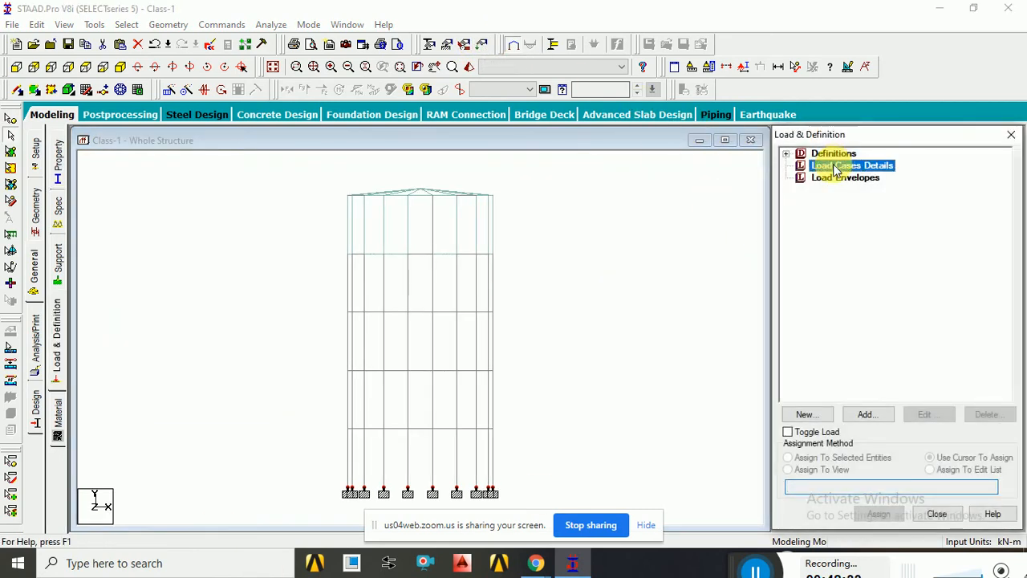
{"action": "left_click", "coordinate": [868, 414]}
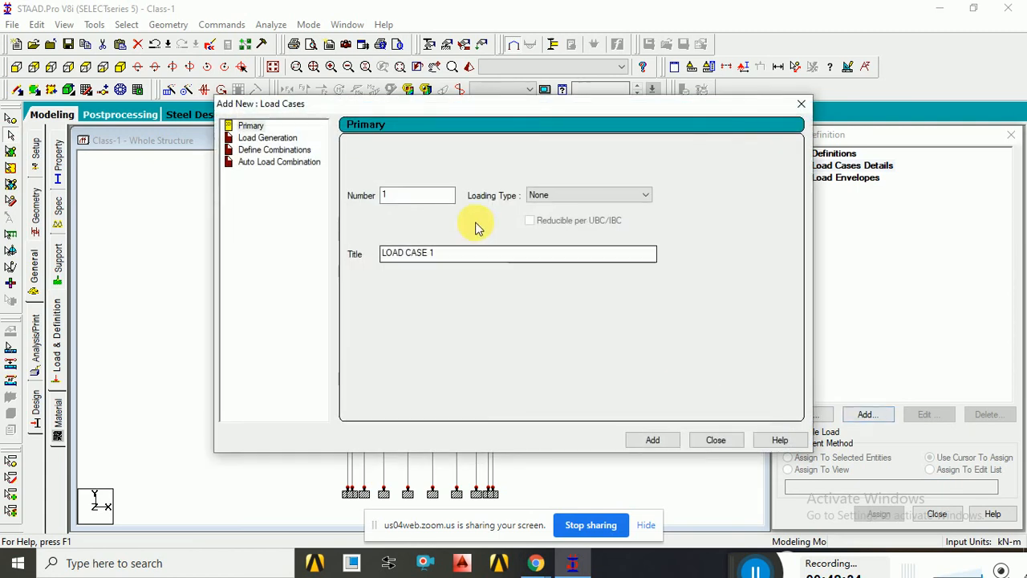
{"action": "left_click", "coordinate": [562, 197]}
{"action": "left_click", "coordinate": [507, 249]}
{"action": "left_click_drag", "start_coordinate": [507, 249], "coordinate": [371, 253]}
{"action": "type", "text": "Water load"}
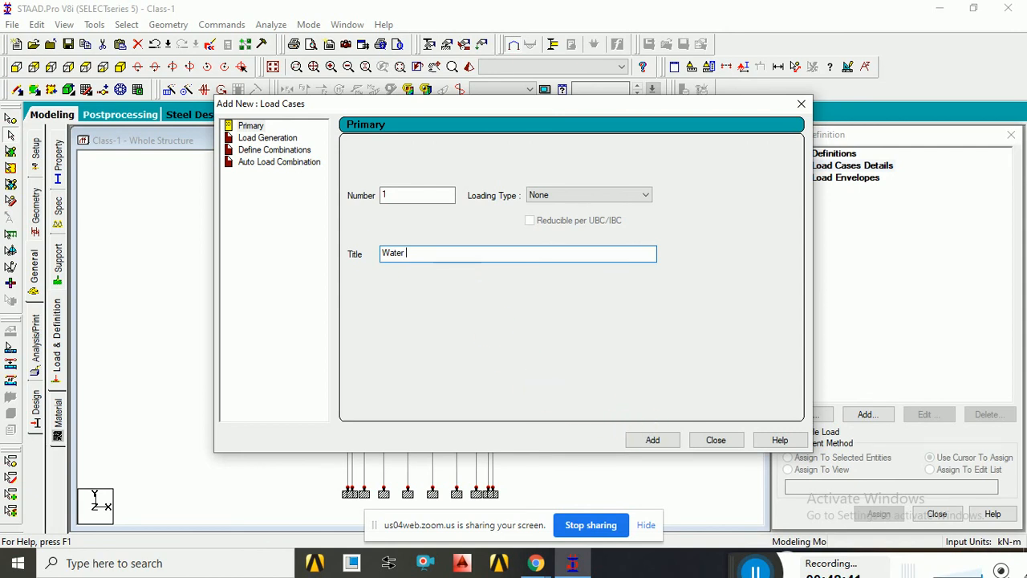
{"action": "left_click", "coordinate": [671, 441]}
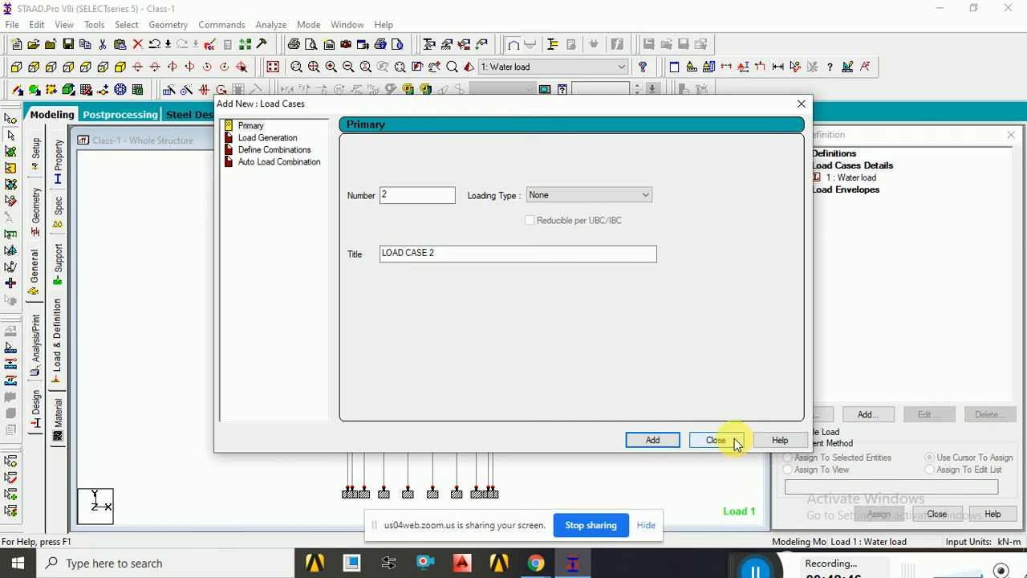
{"action": "left_click", "coordinate": [559, 195]}
{"action": "left_click", "coordinate": [559, 197]}
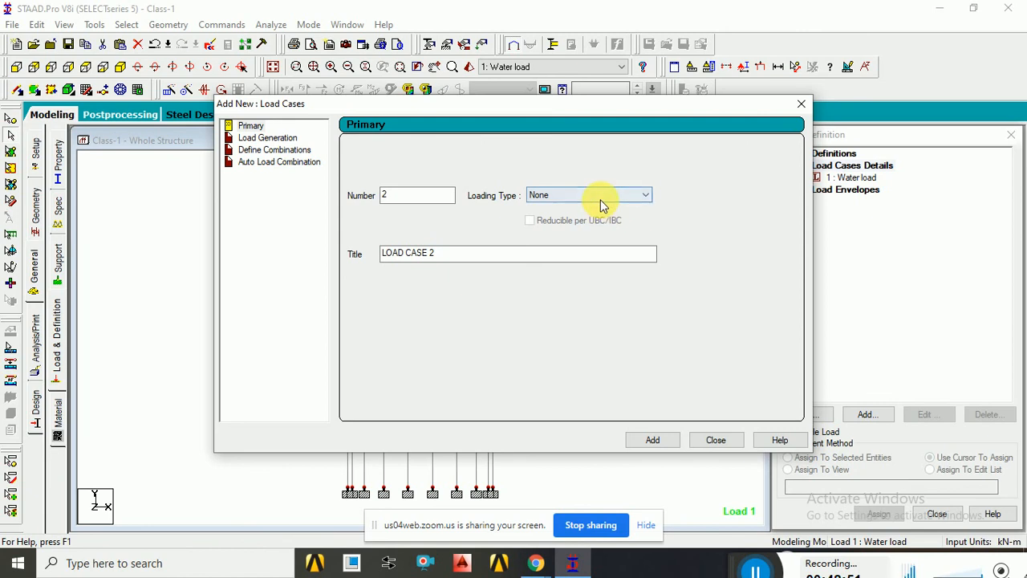
{"action": "left_click", "coordinate": [800, 104]}
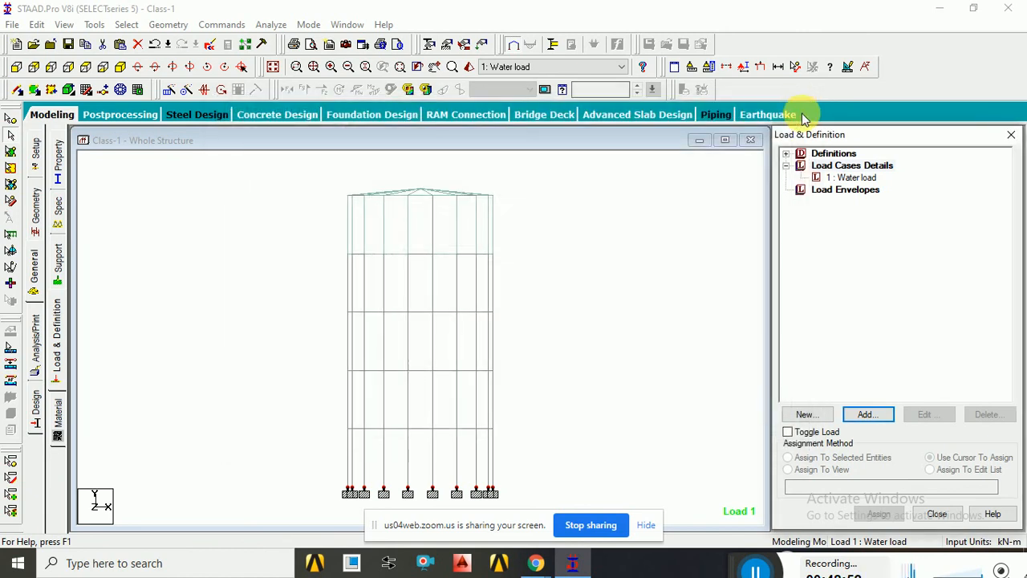
Add a selfweight load with factor -1 in the Y direction to the Water load case.
{"action": "left_click", "coordinate": [855, 177]}
{"action": "left_click", "coordinate": [881, 419]}
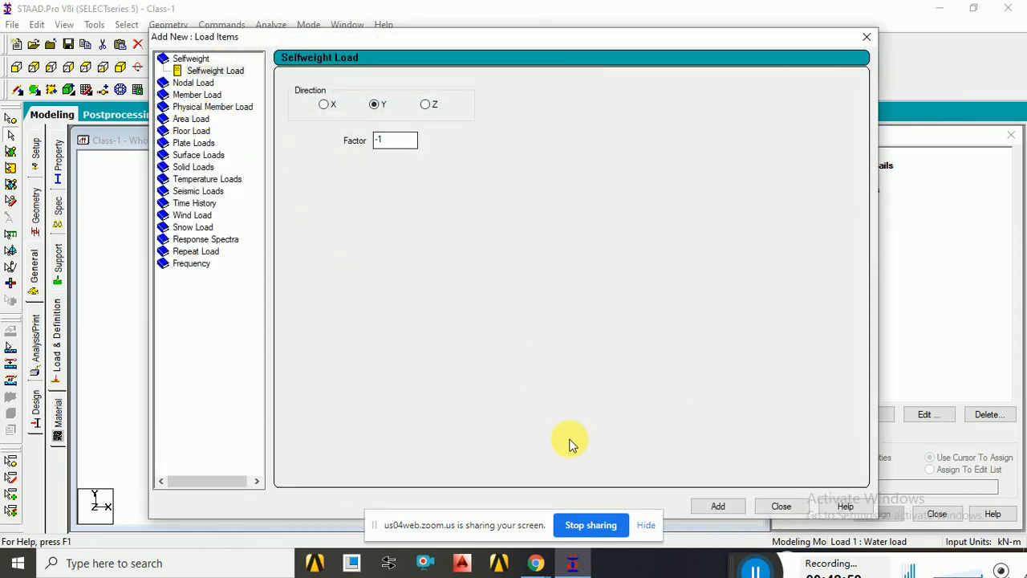
Start a hydrostatic plate load in the Water load case and select all cylindrical wall plates of the tank.
{"action": "left_click", "coordinate": [189, 144]}
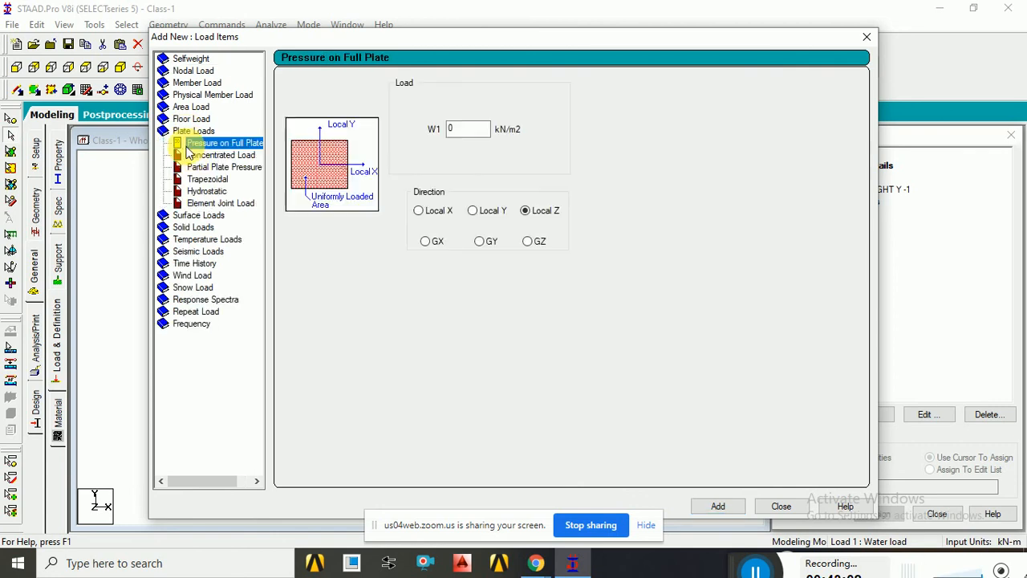
{"action": "left_click", "coordinate": [204, 192]}
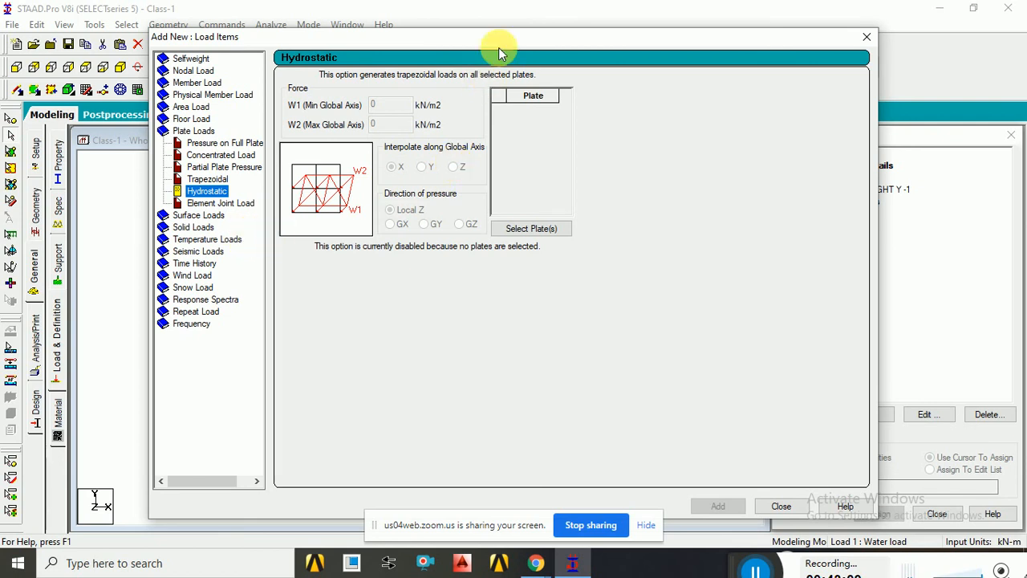
{"action": "left_click_drag", "start_coordinate": [498, 47], "coordinate": [917, 63]}
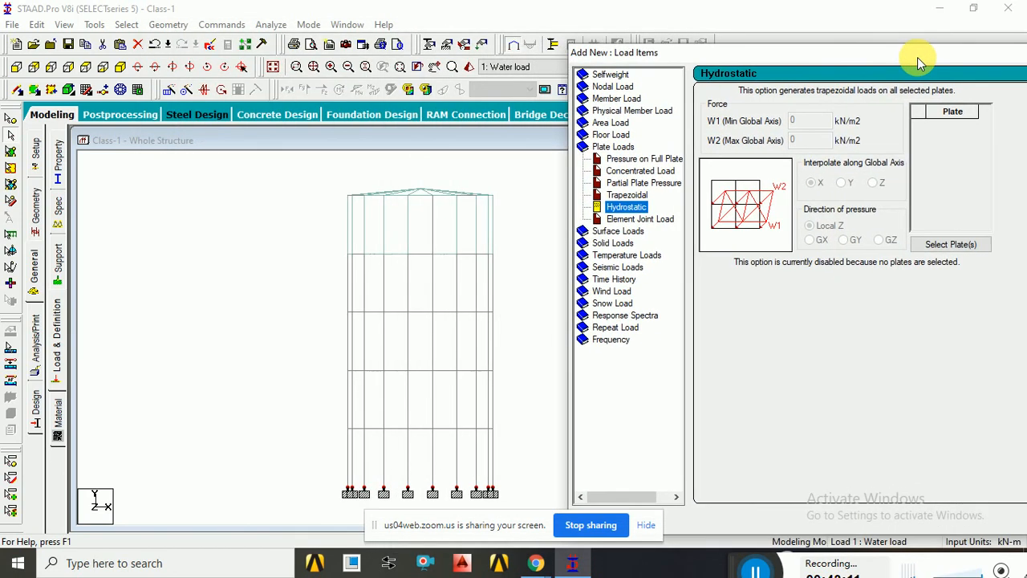
{"action": "left_click", "coordinate": [407, 308]}
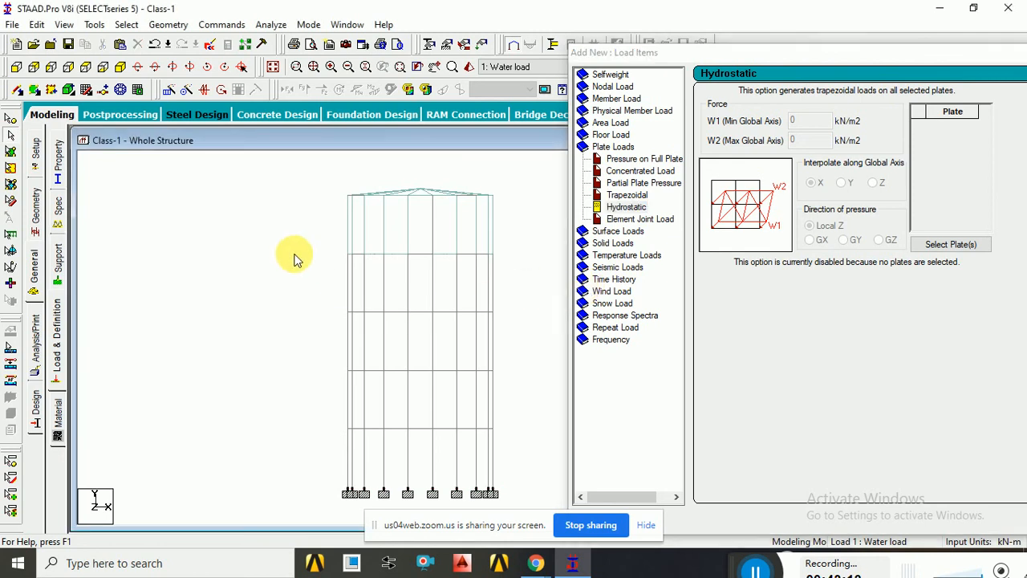
{"action": "left_click", "coordinate": [11, 151]}
{"action": "left_click_drag", "start_coordinate": [305, 201], "coordinate": [527, 238]}
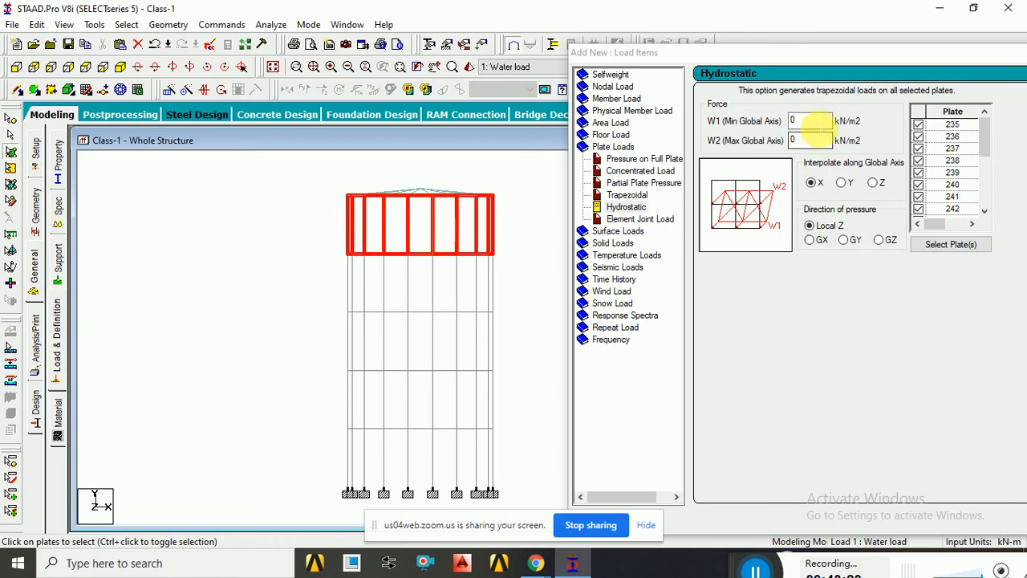
Add the wall plates' hydrostatic load with W1 -40 and W2 -20 kN/m2, interpolated along global Z with pressure in GY.
{"action": "left_click", "coordinate": [806, 120]}
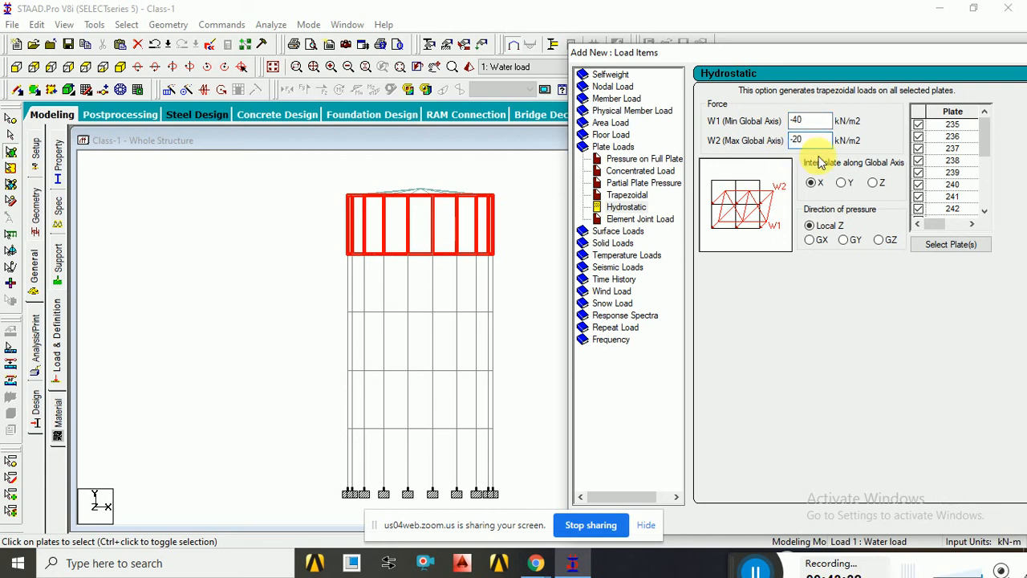
{"action": "left_click", "coordinate": [812, 120]}
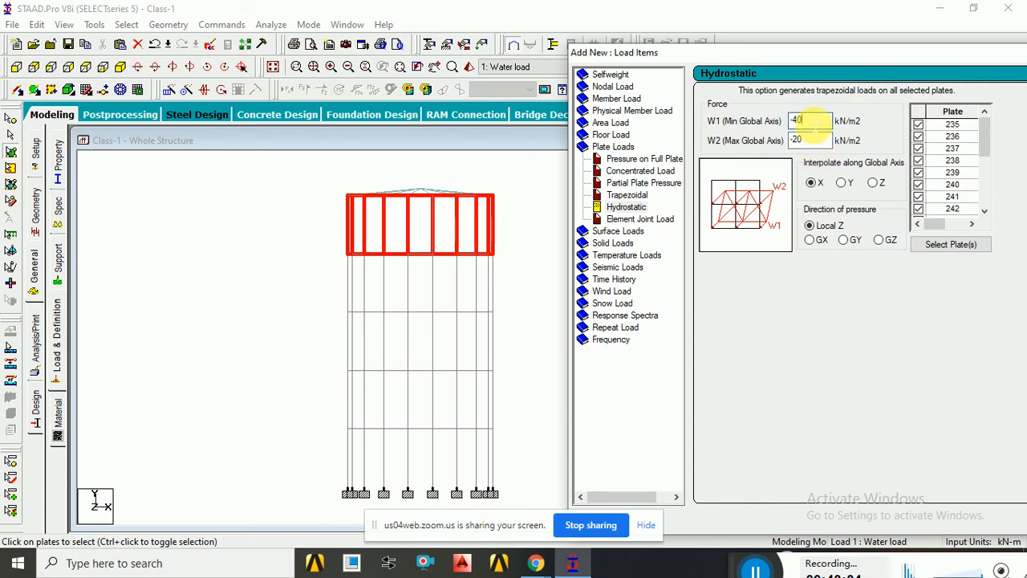
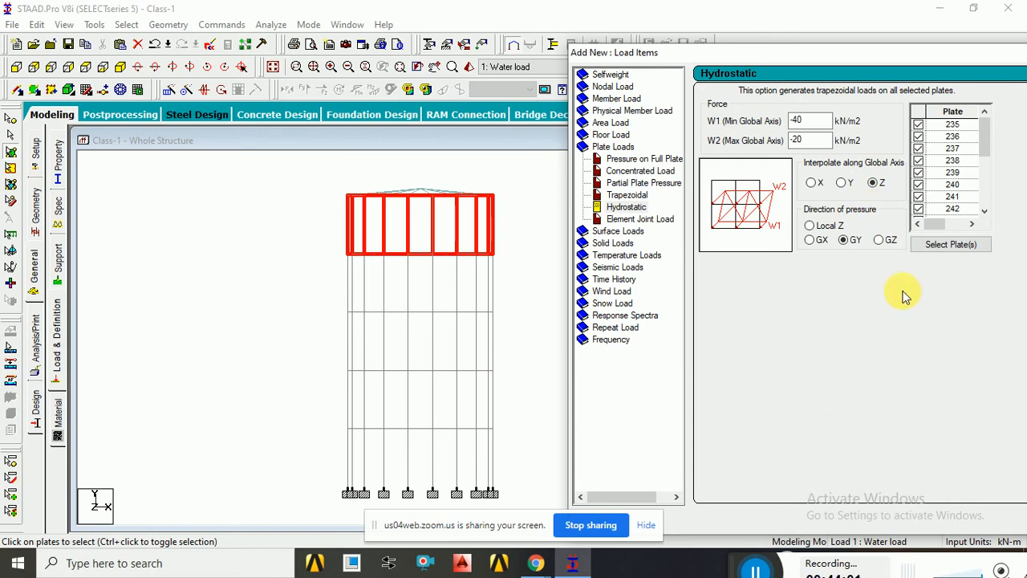
{"action": "left_click_drag", "start_coordinate": [928, 51], "coordinate": [617, 38]}
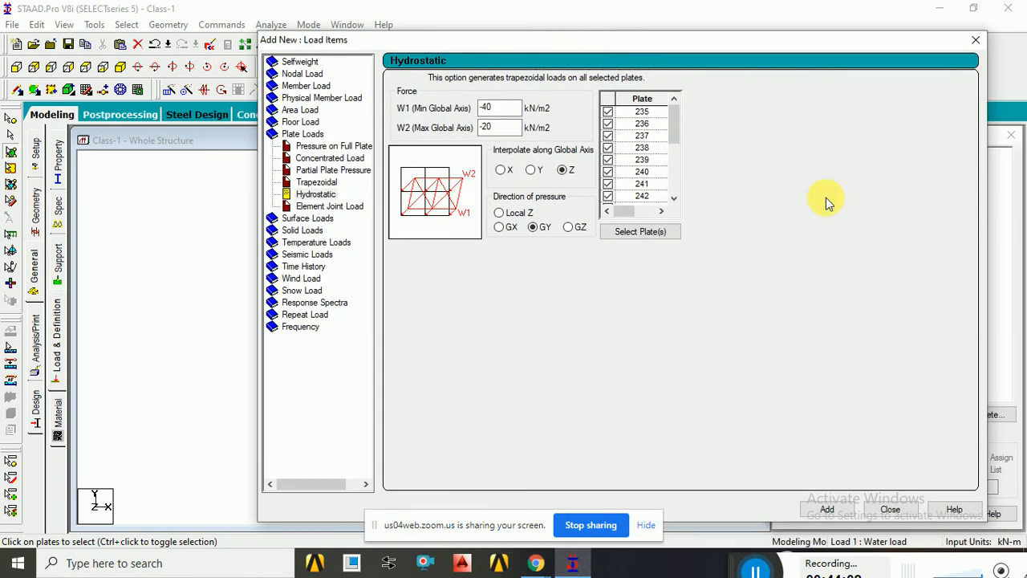
{"action": "left_click", "coordinate": [838, 512]}
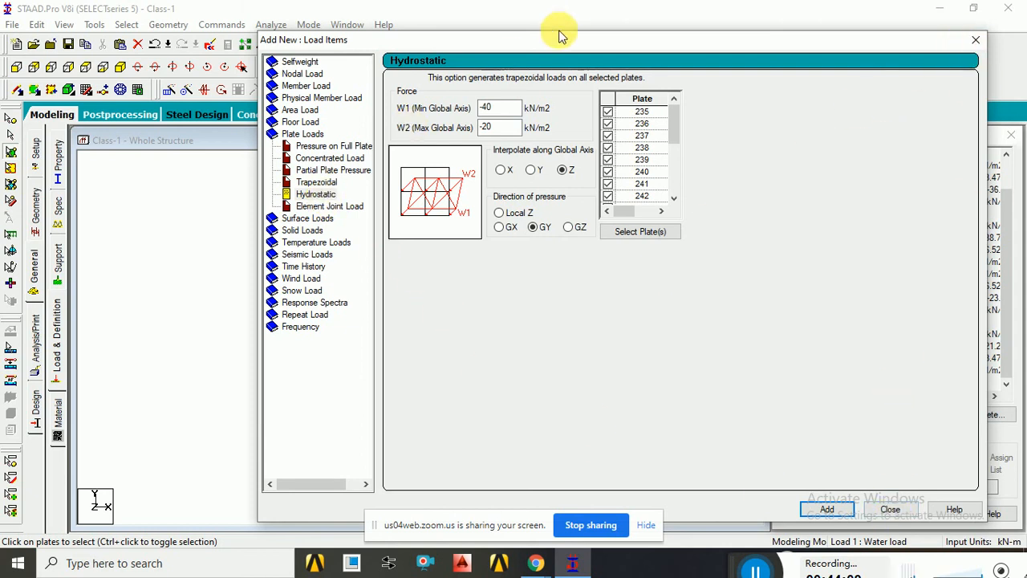
{"action": "left_click_drag", "start_coordinate": [555, 40], "coordinate": [921, 36]}
{"action": "left_click", "coordinate": [680, 190]}
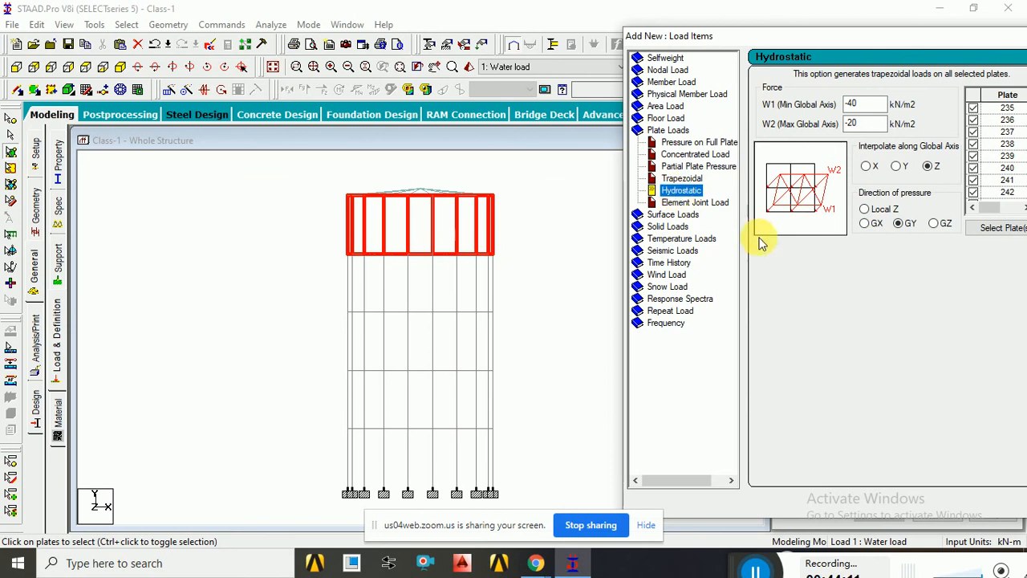
{"action": "left_click_drag", "start_coordinate": [838, 40], "coordinate": [560, 40]}
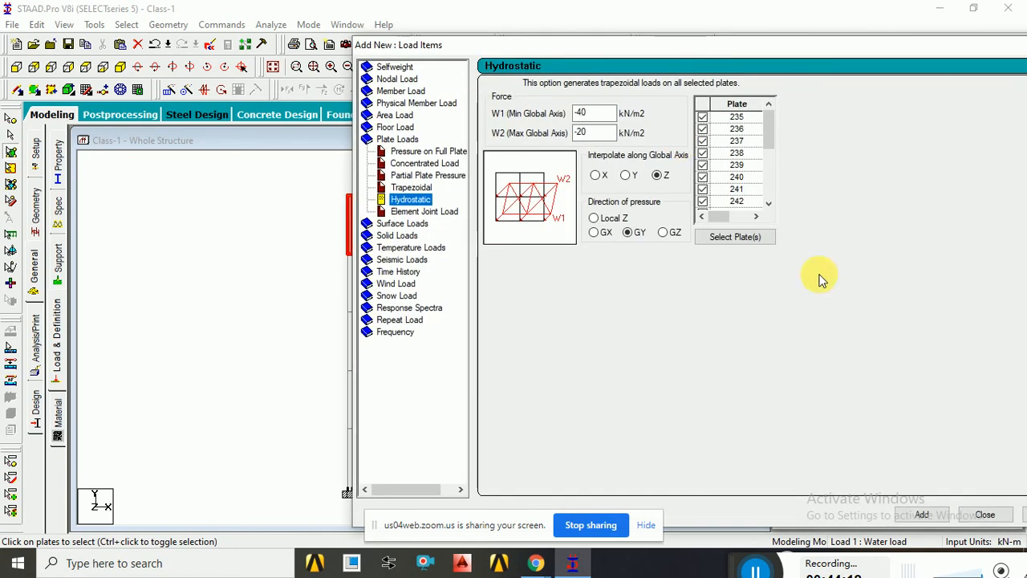
{"action": "left_click", "coordinate": [988, 511]}
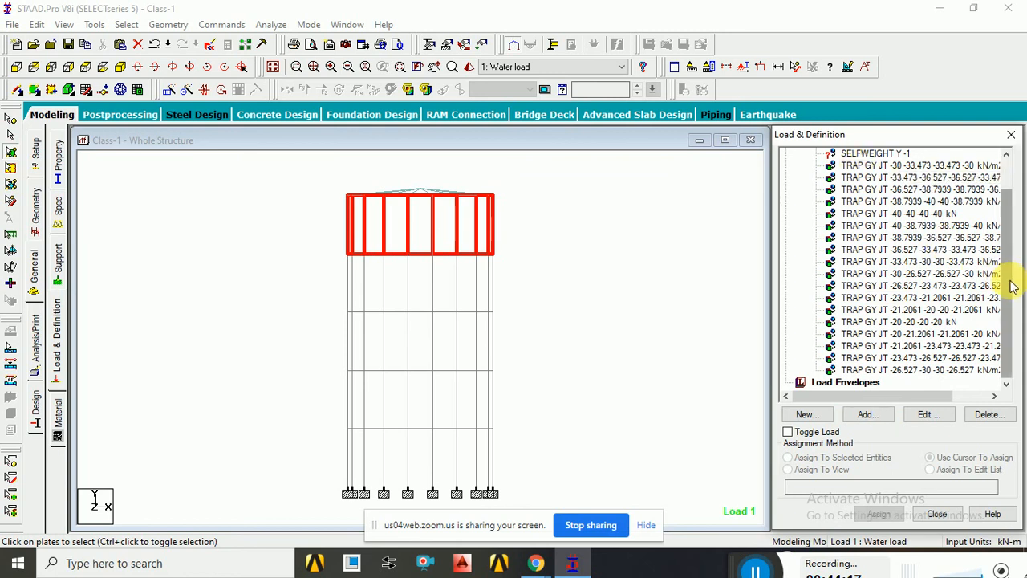
Start another hydrostatic plate load in the Water load case, declining the auto save, and select the conical roof plates.
{"action": "scroll", "coordinate": [866, 183], "scroll_direction": "up", "scroll_amount": 1}
{"action": "left_click", "coordinate": [855, 178]}
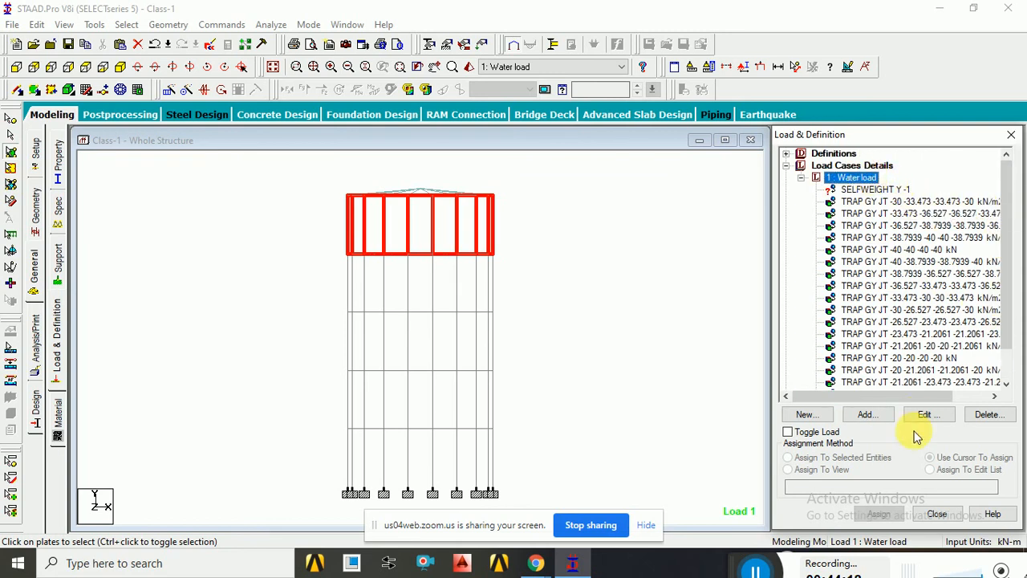
{"action": "left_click", "coordinate": [871, 415]}
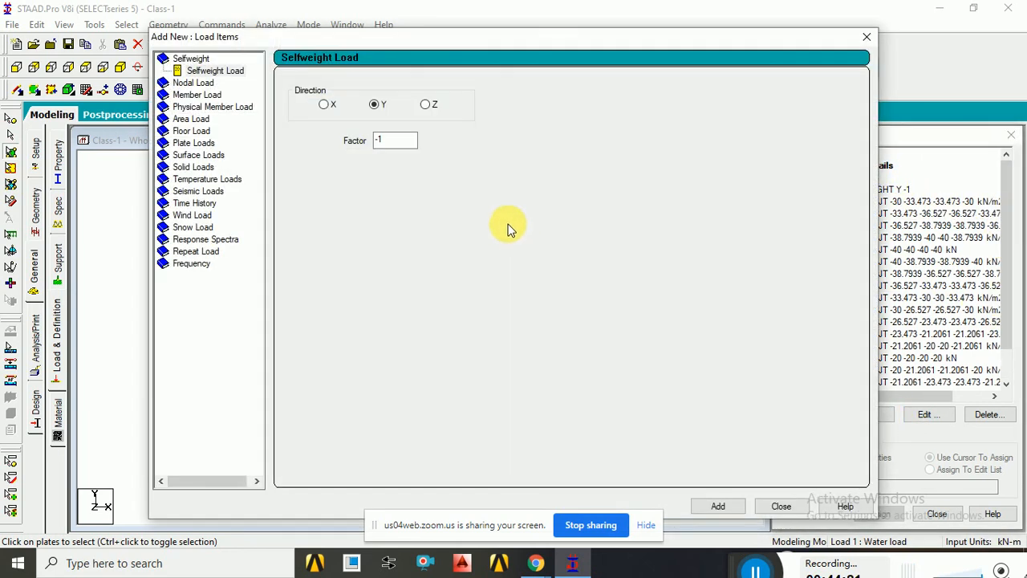
{"action": "left_click_drag", "start_coordinate": [508, 52], "coordinate": [888, 77]}
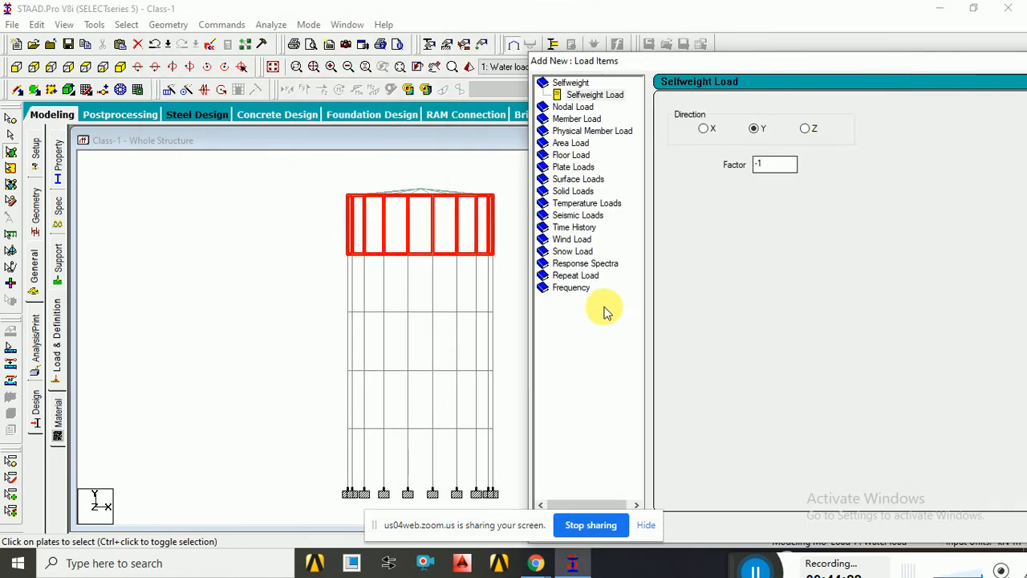
{"action": "left_click", "coordinate": [575, 167]}
{"action": "left_click", "coordinate": [586, 215]}
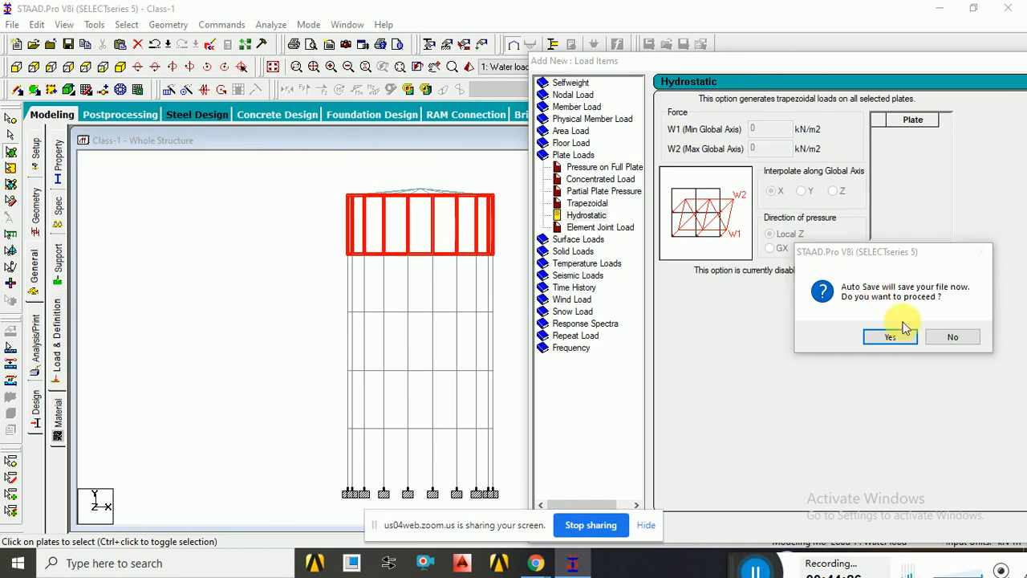
{"action": "left_click", "coordinate": [949, 335]}
{"action": "left_click", "coordinate": [337, 191]}
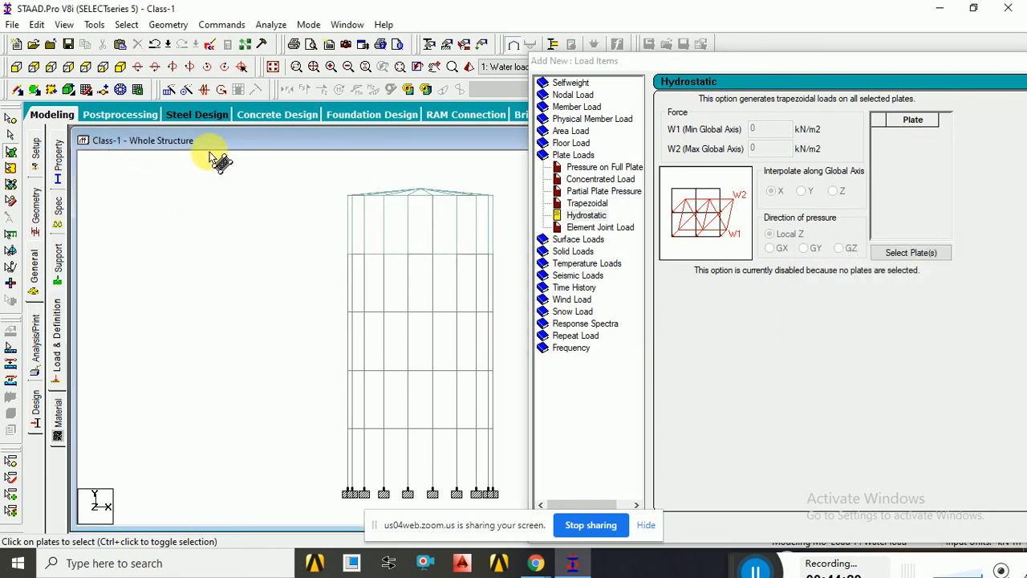
{"action": "left_click_drag", "start_coordinate": [444, 175], "coordinate": [521, 210]}
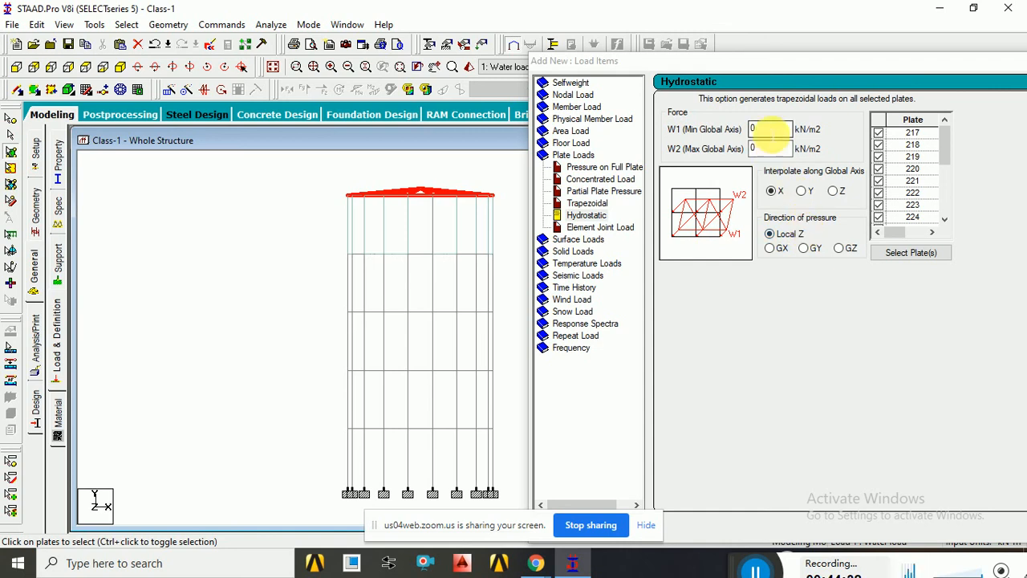
Add the roof plates' hydrostatic load with W1 and W2 of -2 kN/m2, interpolated along global Z with pressure in GY.
{"action": "left_click", "coordinate": [762, 130]}
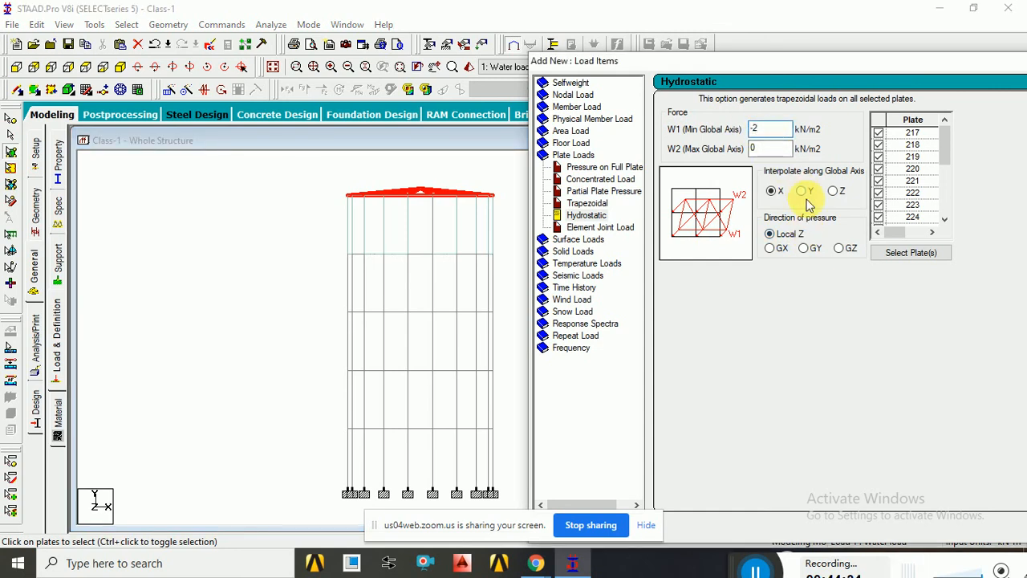
{"action": "left_click", "coordinate": [772, 150]}
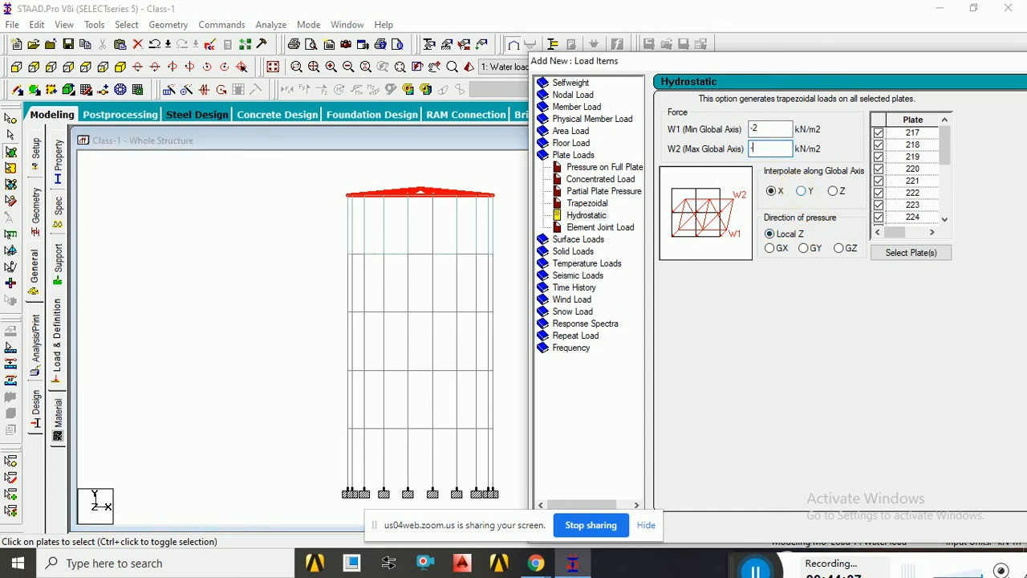
{"action": "left_click", "coordinate": [807, 250]}
{"action": "left_click_drag", "start_coordinate": [930, 68], "coordinate": [801, 38]}
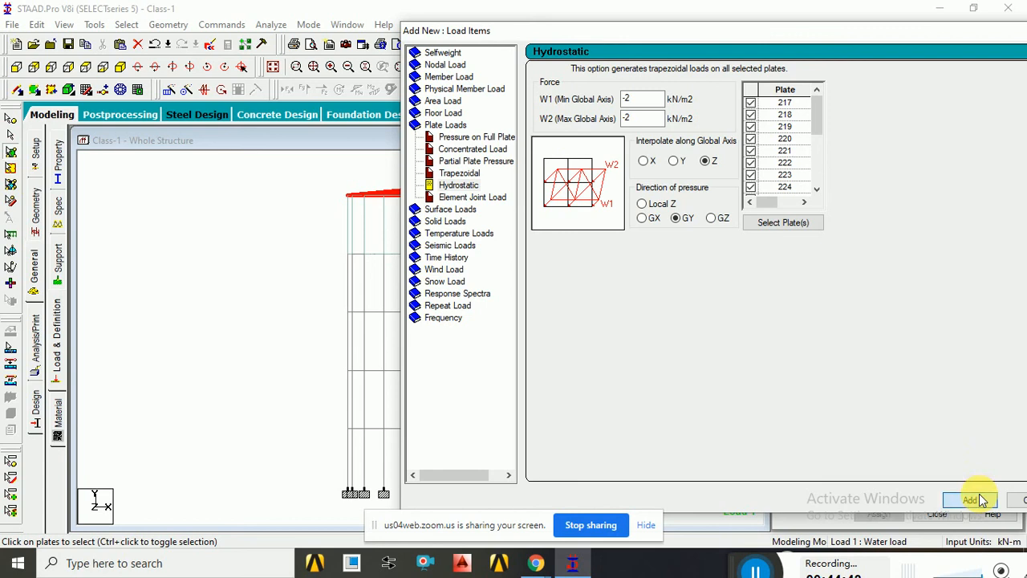
{"action": "left_click_drag", "start_coordinate": [860, 46], "coordinate": [403, 25]}
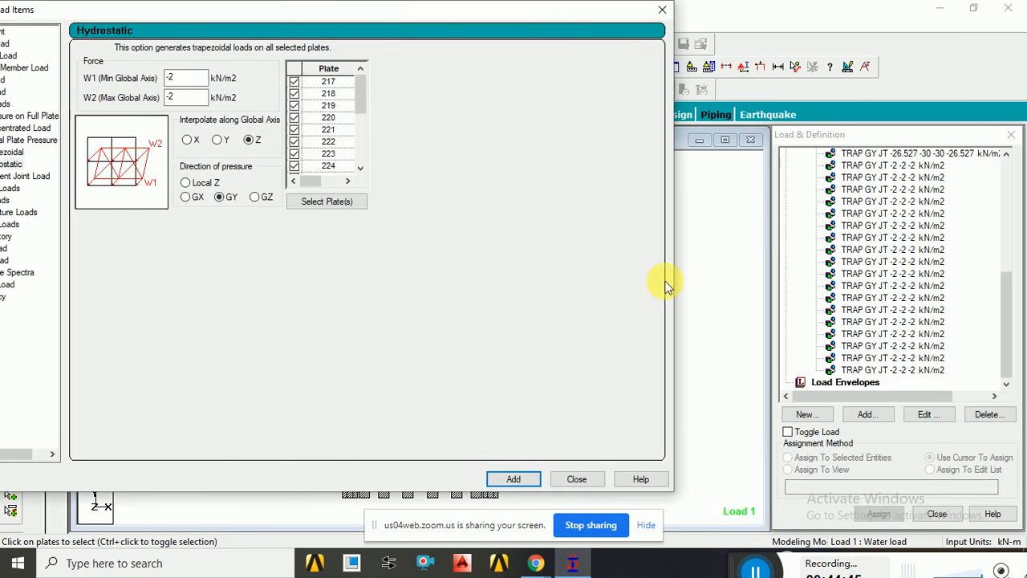
{"action": "left_click", "coordinate": [591, 480]}
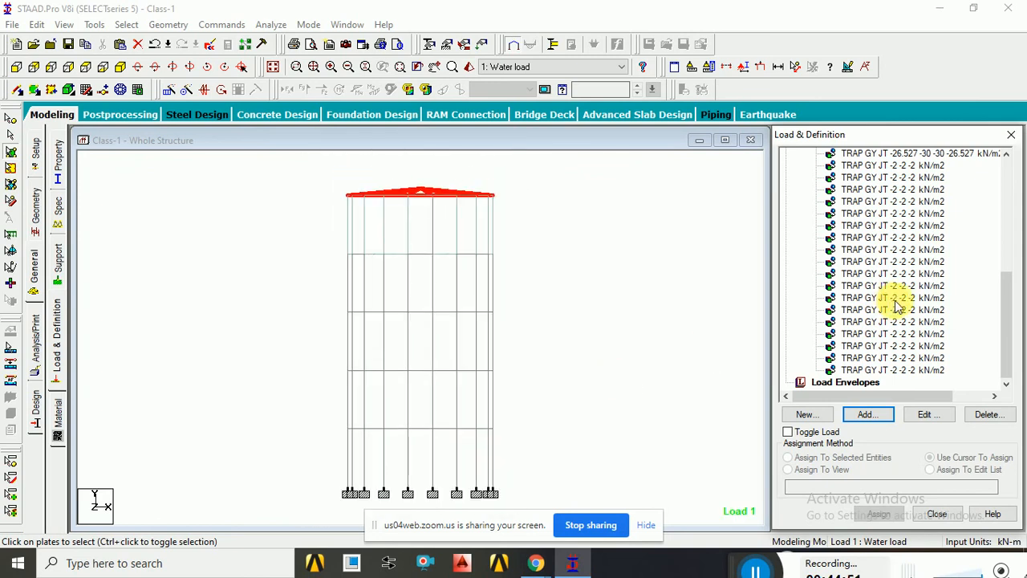
Start a new plate load item of type Pressure on Full Plate in the Water load case.
{"action": "left_click_drag", "start_coordinate": [1003, 298], "coordinate": [995, 175]}
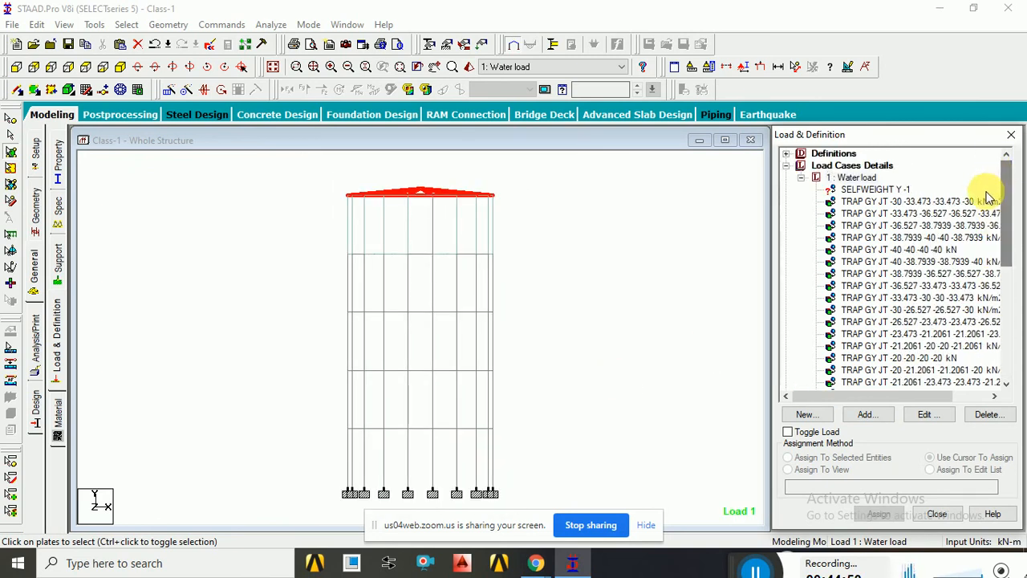
{"action": "left_click", "coordinate": [854, 177]}
{"action": "left_click", "coordinate": [865, 414]}
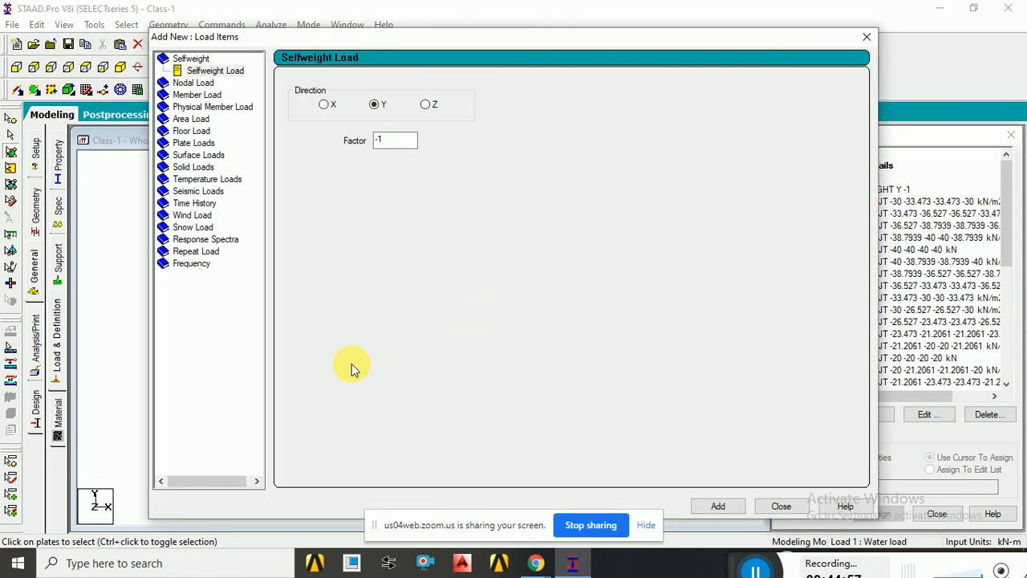
{"action": "left_click", "coordinate": [194, 143]}
{"action": "left_click_drag", "start_coordinate": [509, 39], "coordinate": [919, 12]}
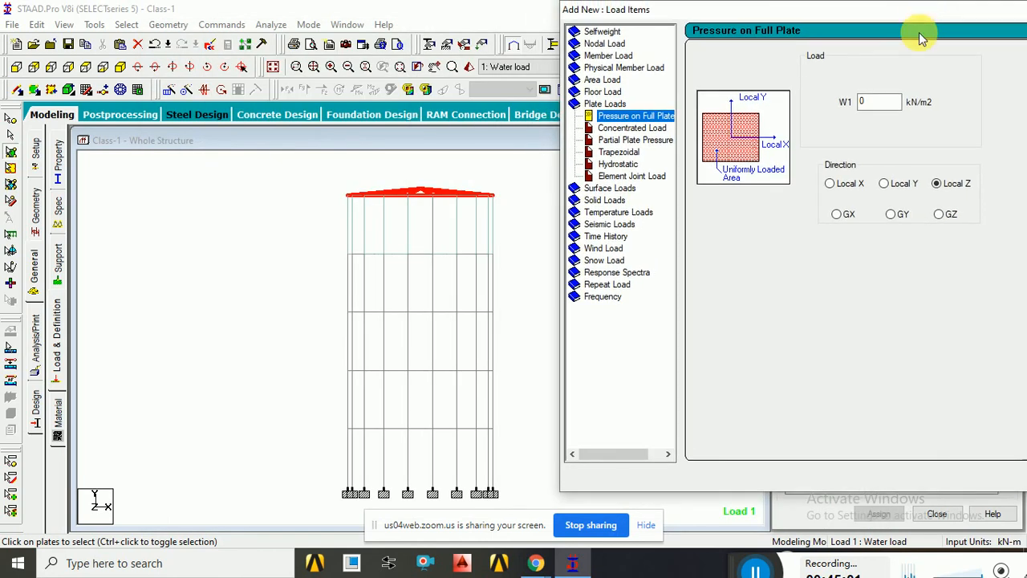
{"action": "left_click", "coordinate": [619, 164]}
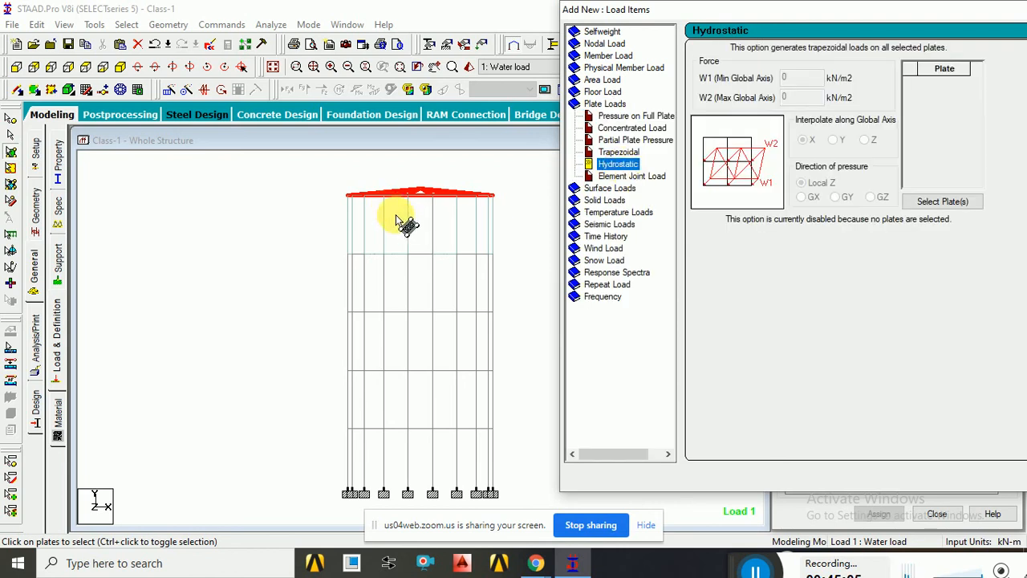
{"action": "scroll", "coordinate": [401, 225], "scroll_direction": "up", "scroll_amount": 2}
{"action": "scroll", "coordinate": [456, 235], "scroll_direction": "down", "scroll_amount": 1}
{"action": "left_click", "coordinate": [634, 116]}
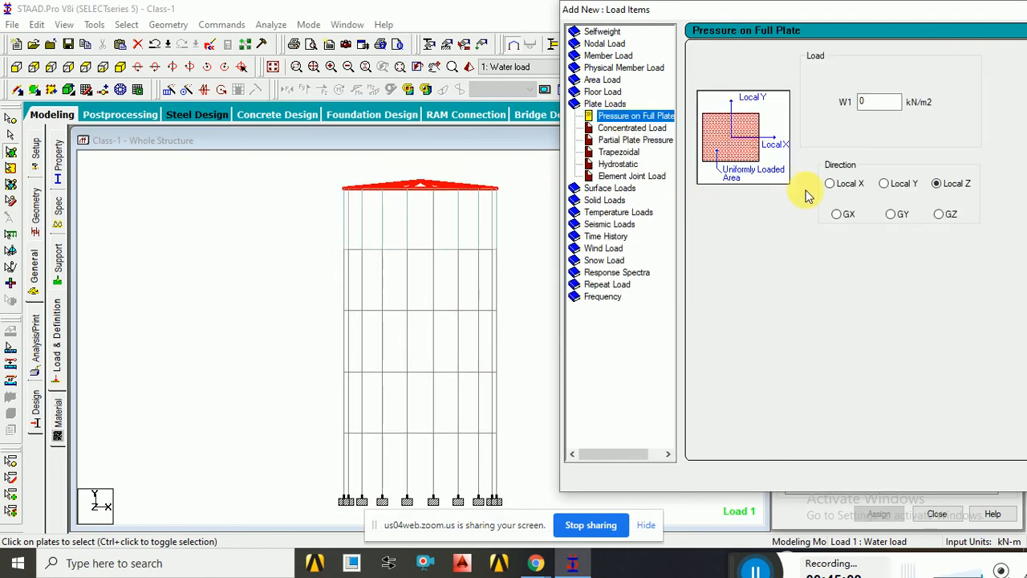
Clear the roof plate selection and select only the floor plates at the base of the tank wall.
{"action": "left_click", "coordinate": [269, 259]}
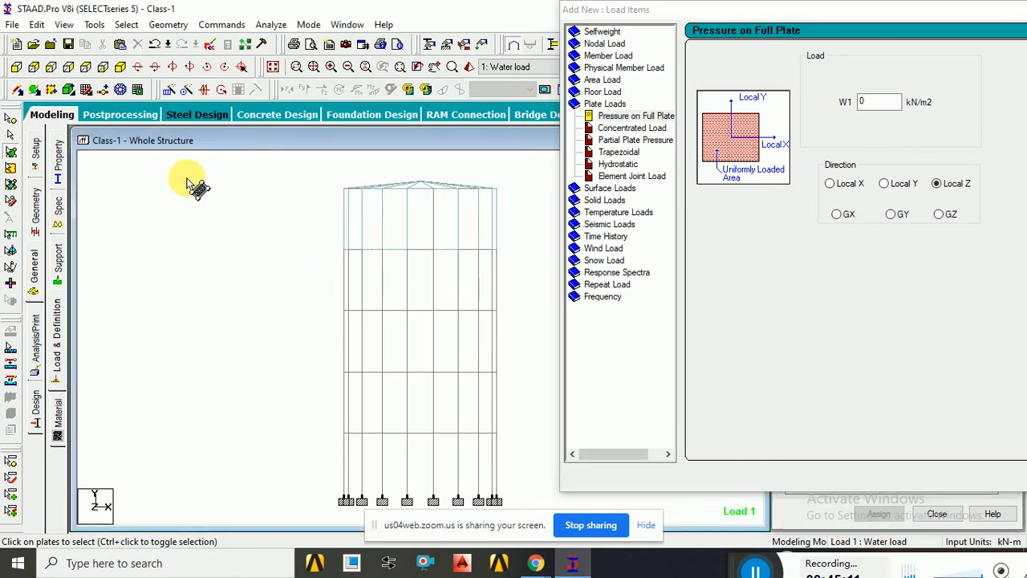
{"action": "left_click_drag", "start_coordinate": [327, 184], "coordinate": [381, 201]}
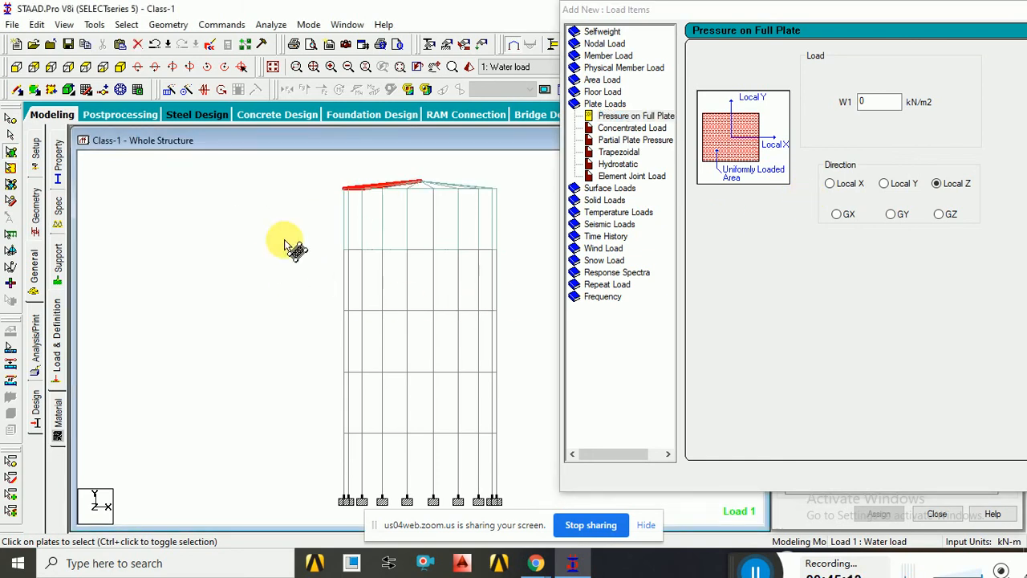
{"action": "left_click", "coordinate": [286, 241]}
{"action": "left_click_drag", "start_coordinate": [340, 238], "coordinate": [554, 269]}
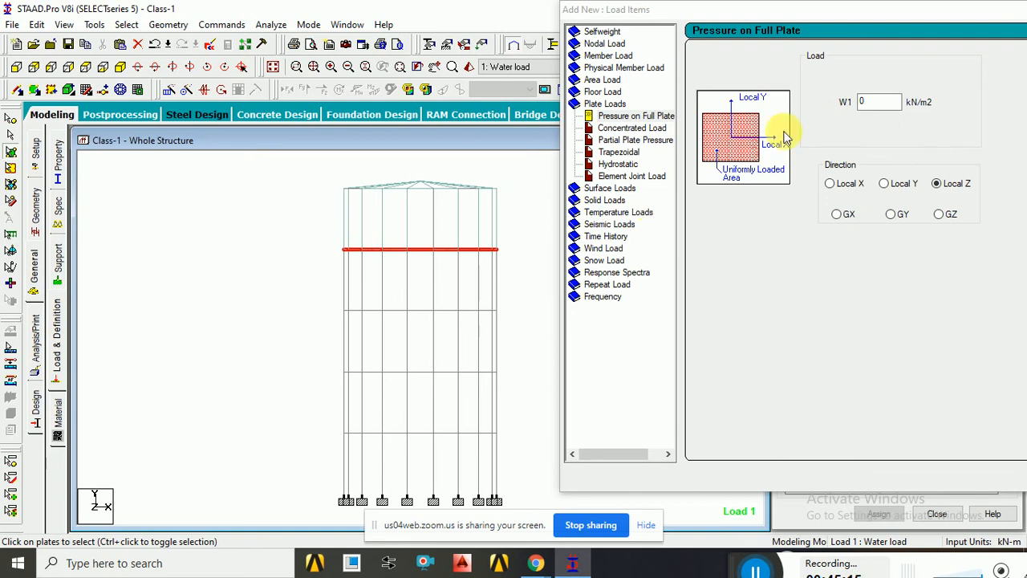
Add a full plate pressure of -80 kN/m2 in the GY direction and close the load items dialog.
{"action": "left_click", "coordinate": [874, 102]}
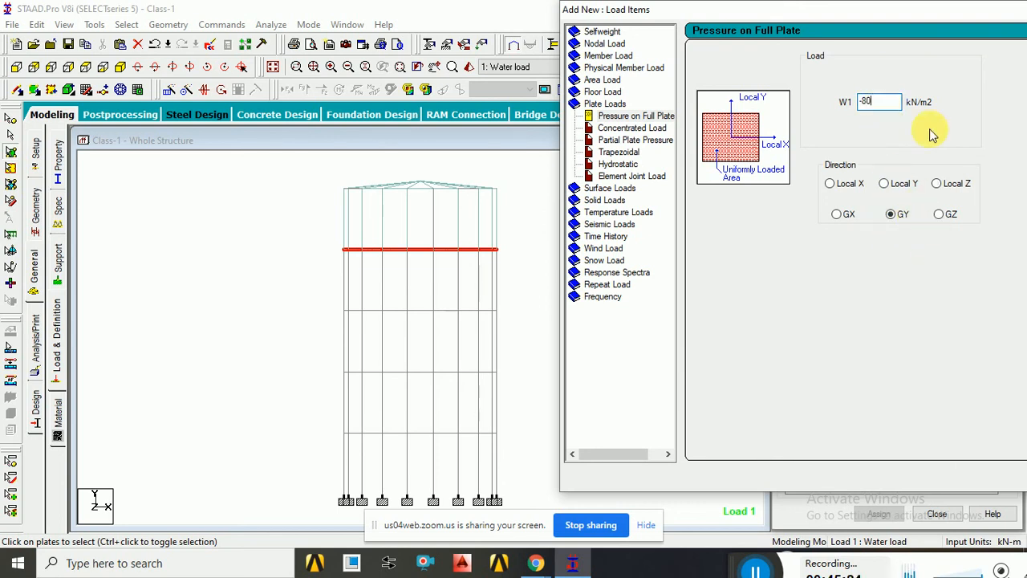
{"action": "left_click_drag", "start_coordinate": [889, 18], "coordinate": [184, 4]}
{"action": "left_click", "coordinate": [407, 478]}
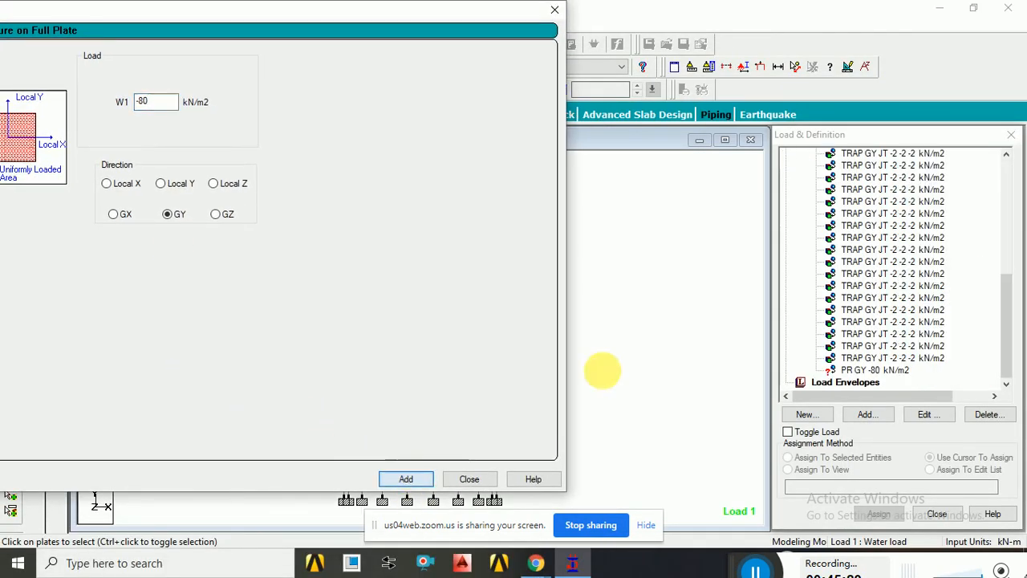
{"action": "left_click", "coordinate": [469, 479]}
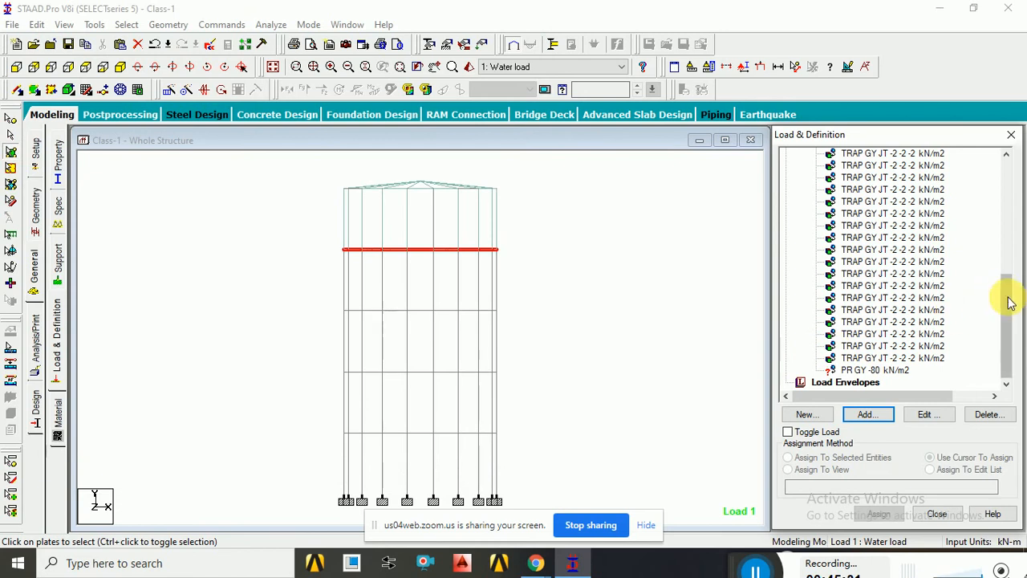
Assign the SELFWEIGHT Y -1 item of the Water load case to the whole structure using the Assign To View method.
{"action": "left_click_drag", "start_coordinate": [1003, 294], "coordinate": [1004, 142]}
{"action": "left_click", "coordinate": [902, 190]}
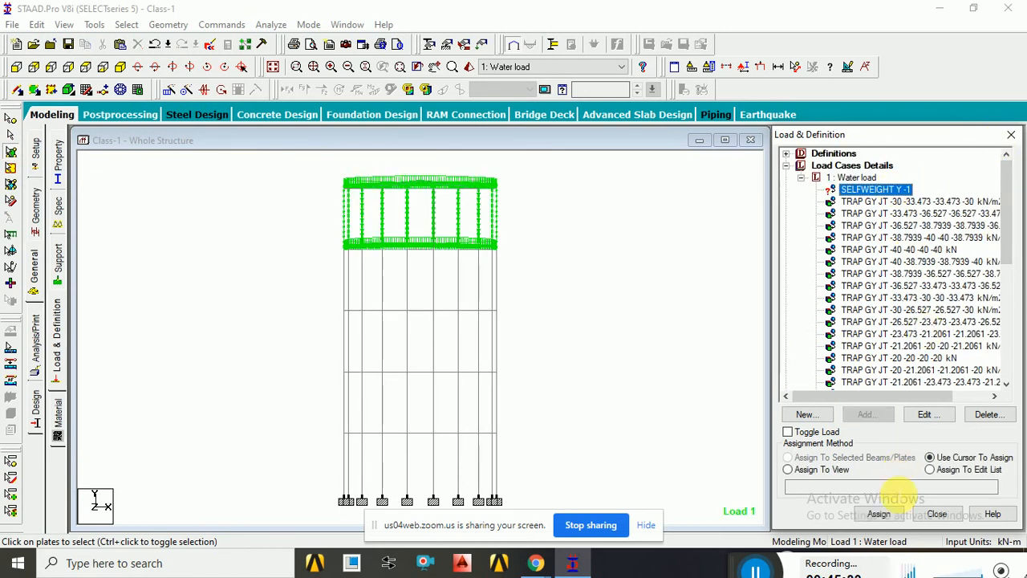
{"action": "left_click", "coordinate": [826, 469]}
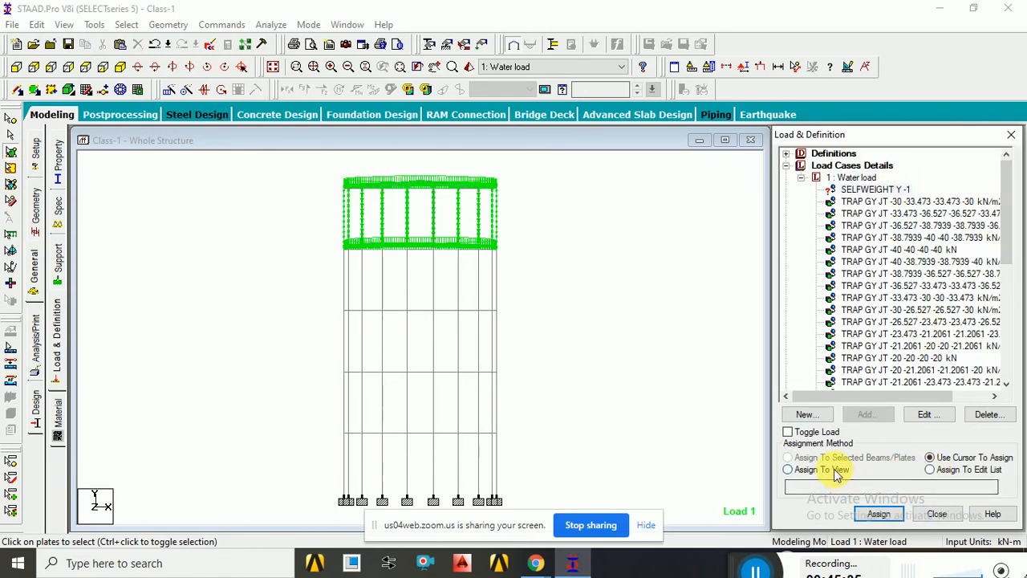
{"action": "left_click", "coordinate": [879, 515]}
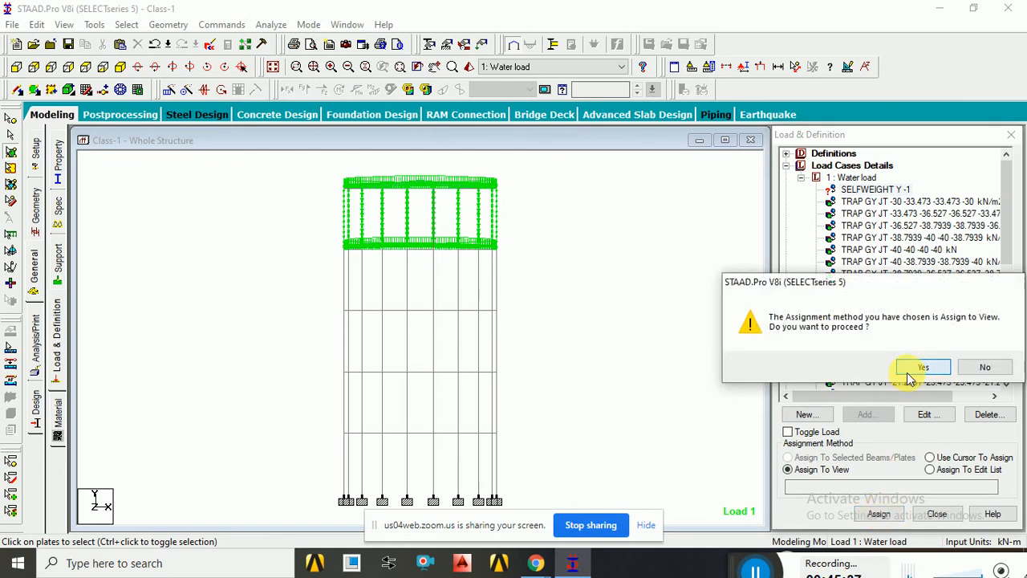
{"action": "left_click", "coordinate": [912, 368]}
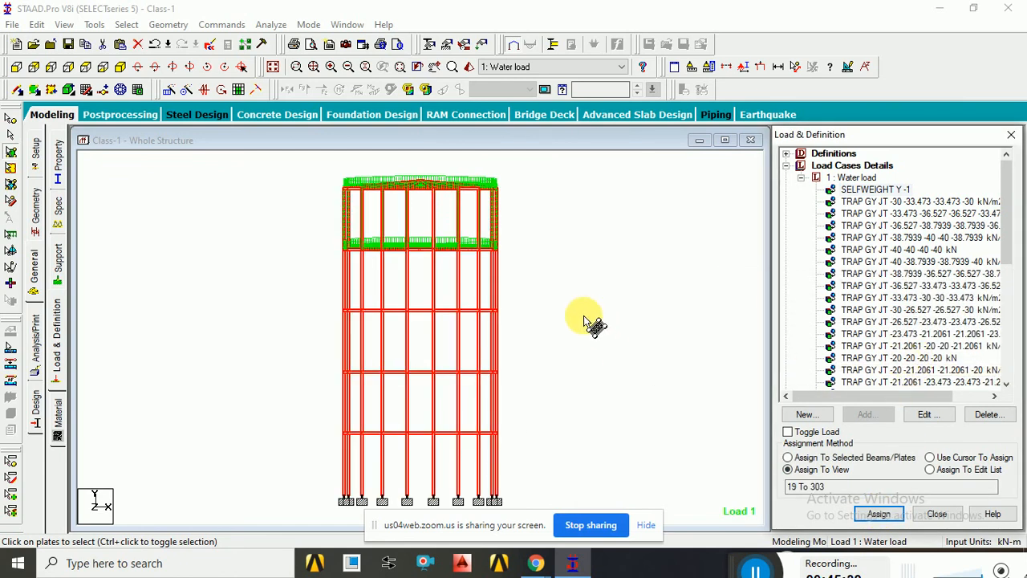
{"action": "left_click", "coordinate": [586, 322]}
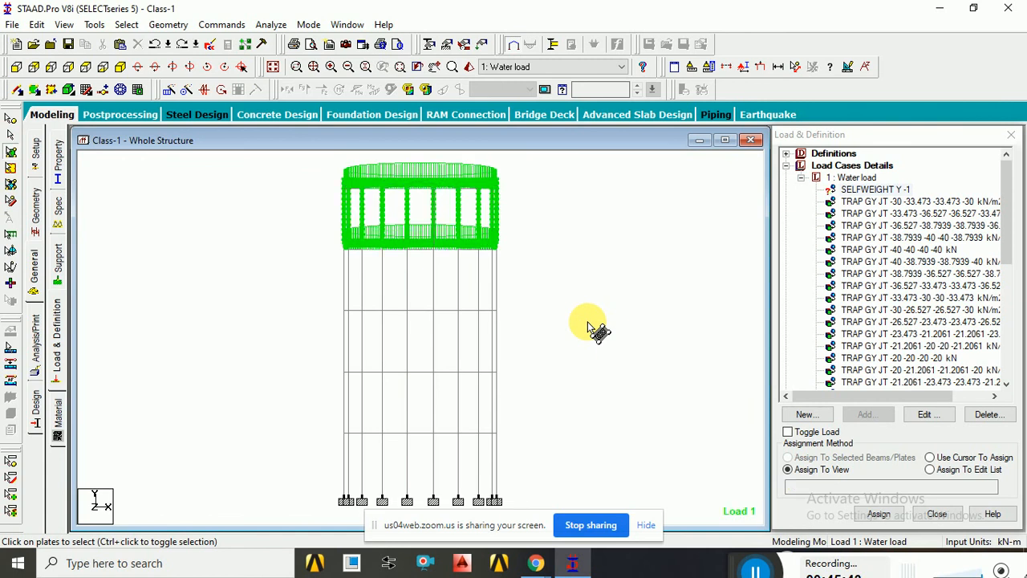
Repeat the selfweight assignment to the entire view and clear the resulting member and plate selection.
{"action": "left_click", "coordinate": [871, 190]}
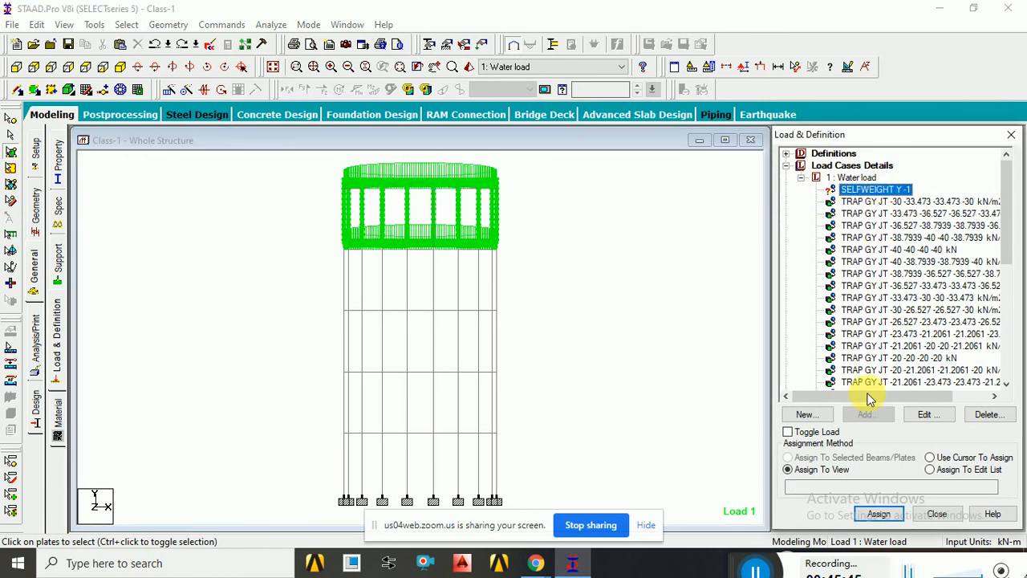
{"action": "left_click", "coordinate": [673, 386]}
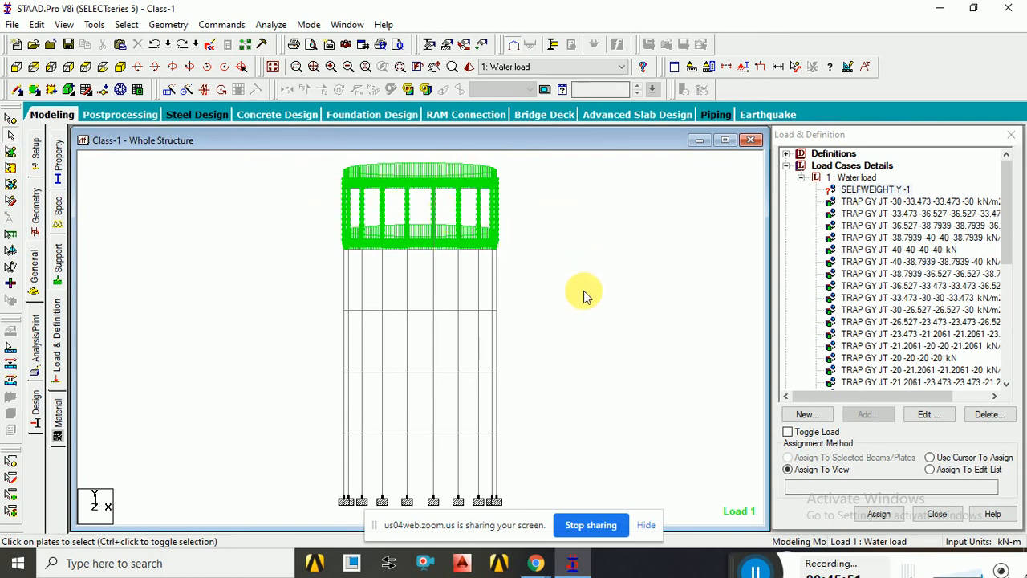
{"action": "left_click", "coordinate": [870, 189]}
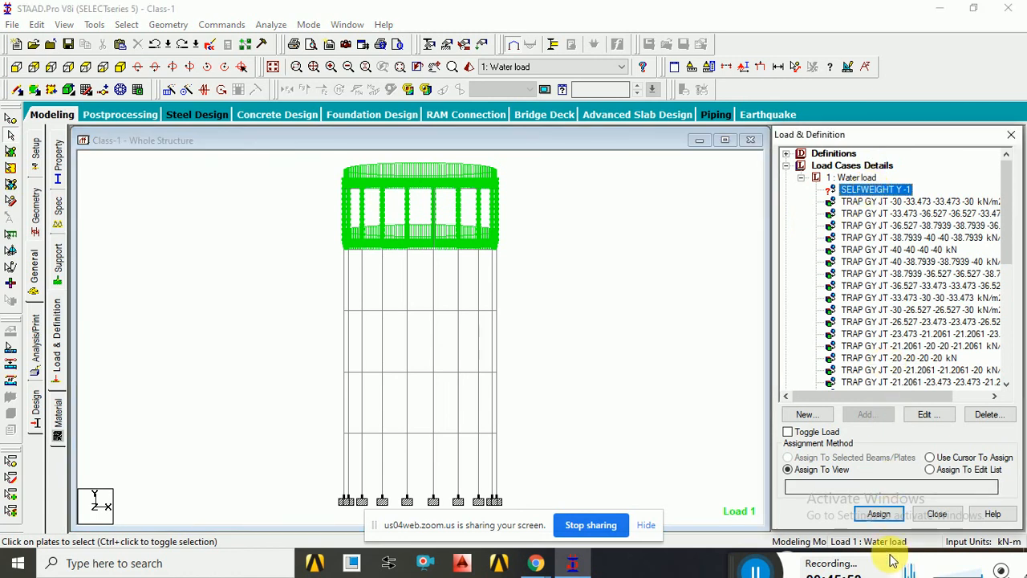
{"action": "left_click", "coordinate": [878, 514]}
{"action": "left_click", "coordinate": [917, 367]}
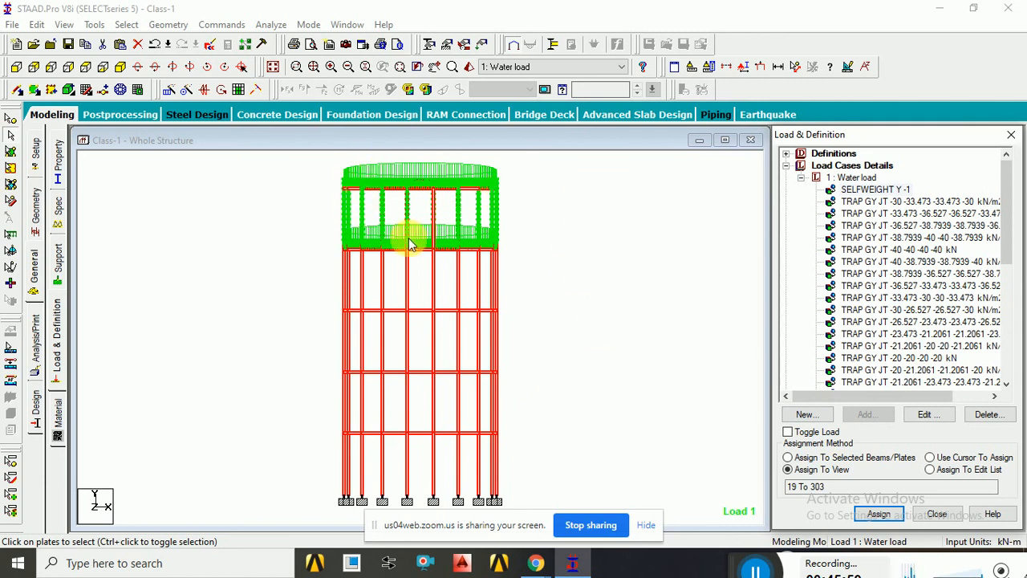
{"action": "left_click", "coordinate": [614, 337]}
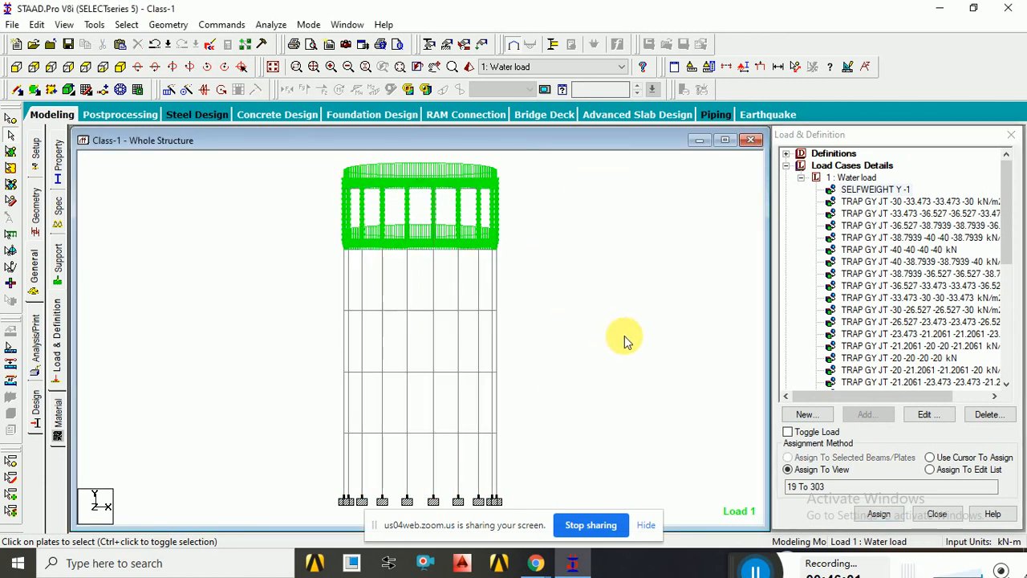
Assign the PR GY -80 kN/m2 pressure to the selected floor plates at the base of the tank wall, and close the load definitions.
{"action": "left_click_drag", "start_coordinate": [1007, 233], "coordinate": [986, 379]}
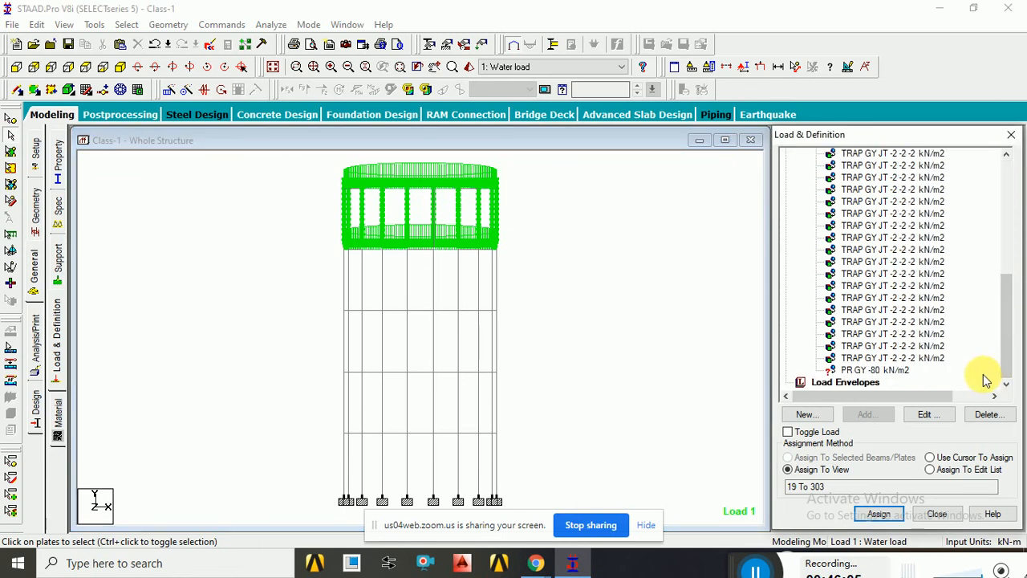
{"action": "left_click", "coordinate": [878, 371]}
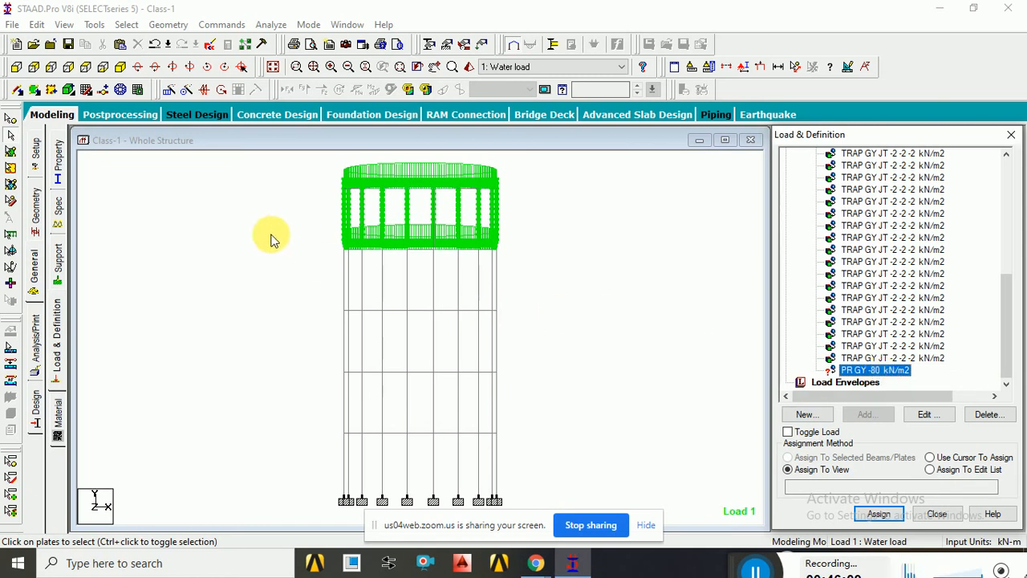
{"action": "left_click", "coordinate": [302, 231]}
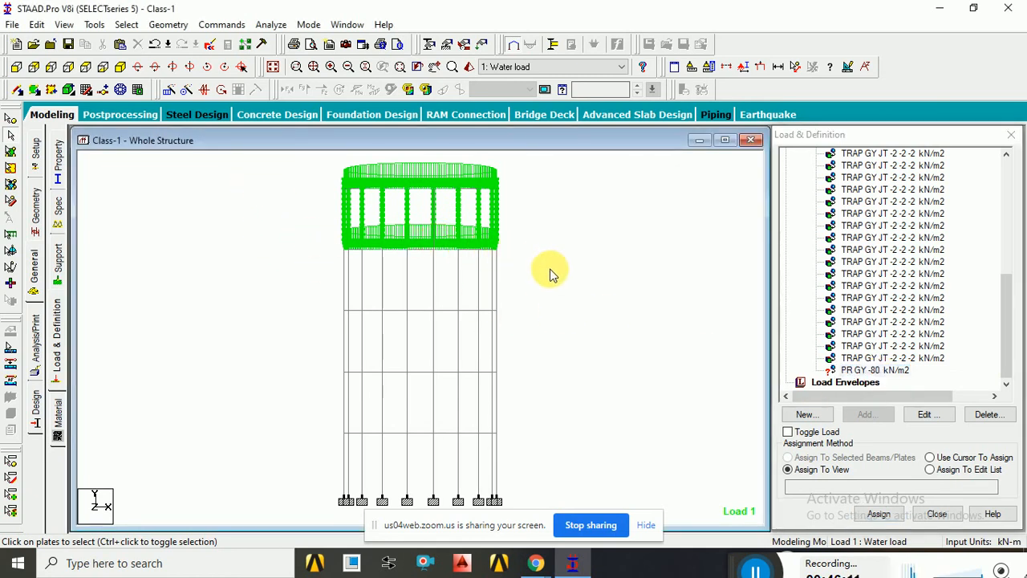
{"action": "left_click", "coordinate": [873, 370]}
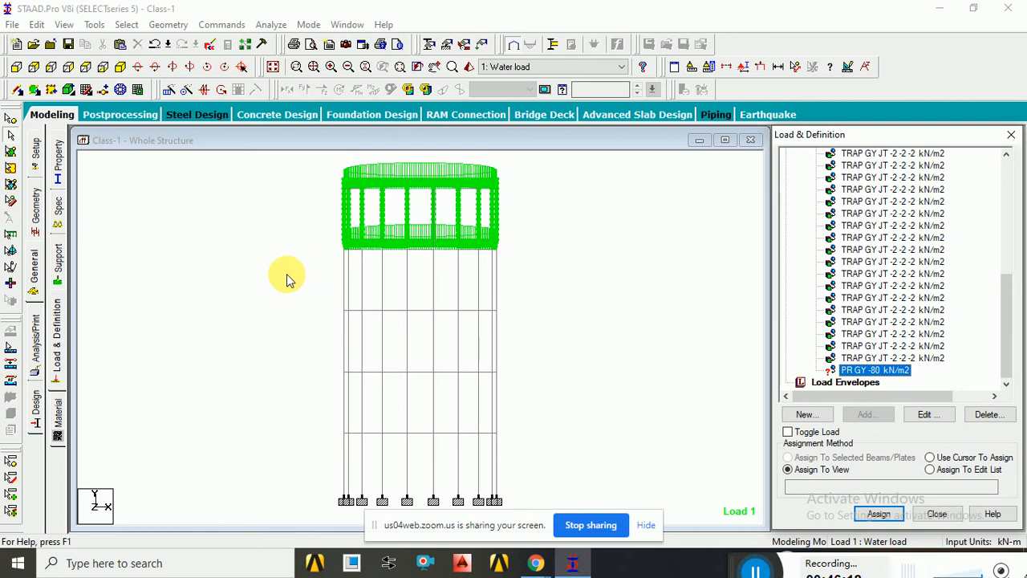
{"action": "left_click", "coordinate": [10, 167]}
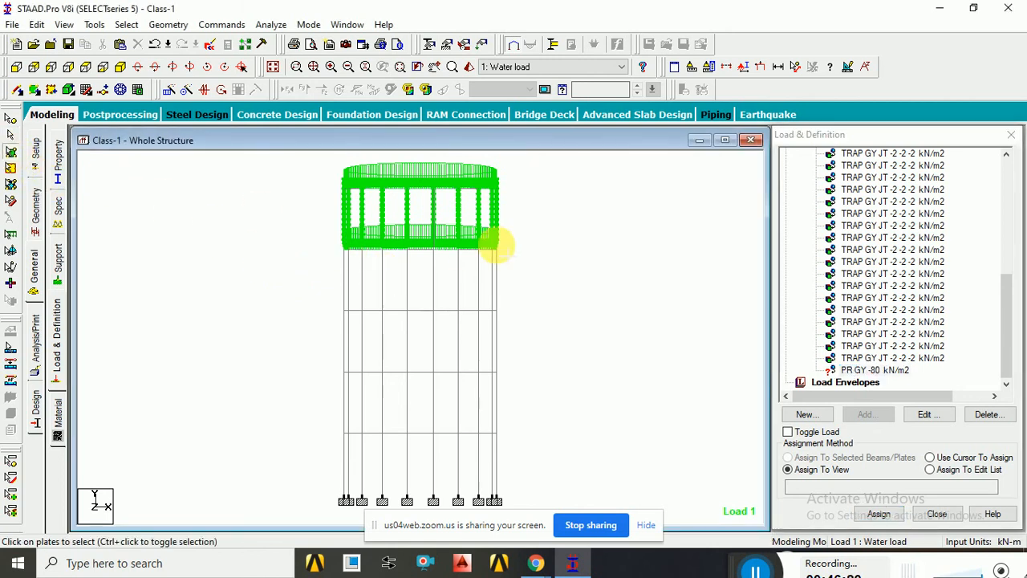
{"action": "left_click", "coordinate": [496, 247]}
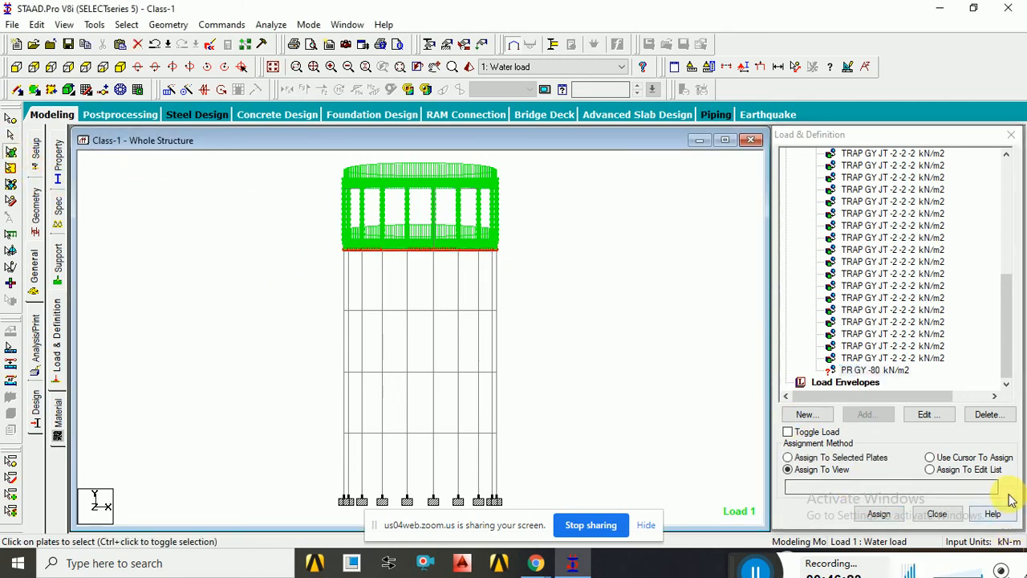
{"action": "left_click", "coordinate": [834, 458]}
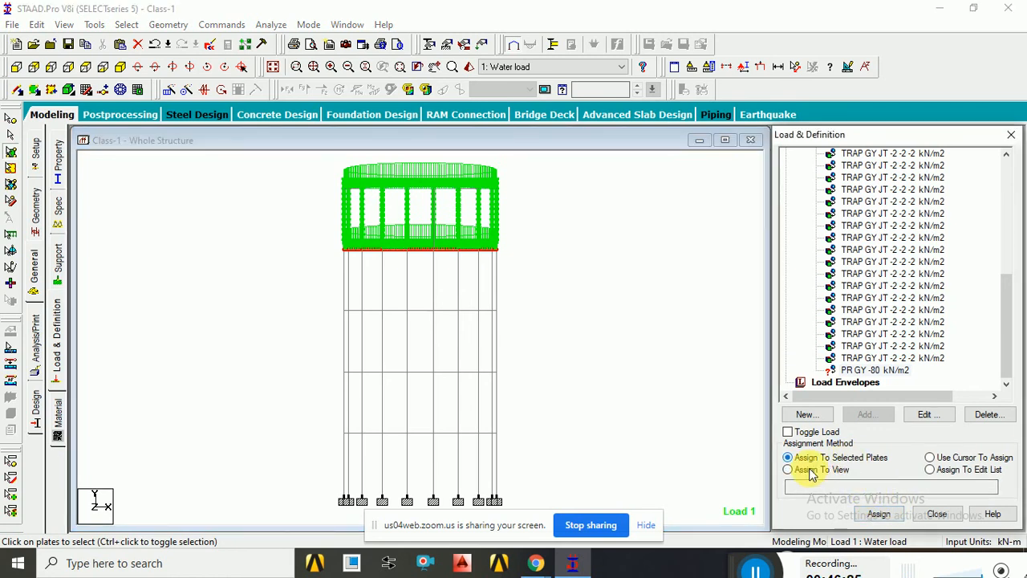
{"action": "left_click", "coordinate": [878, 515]}
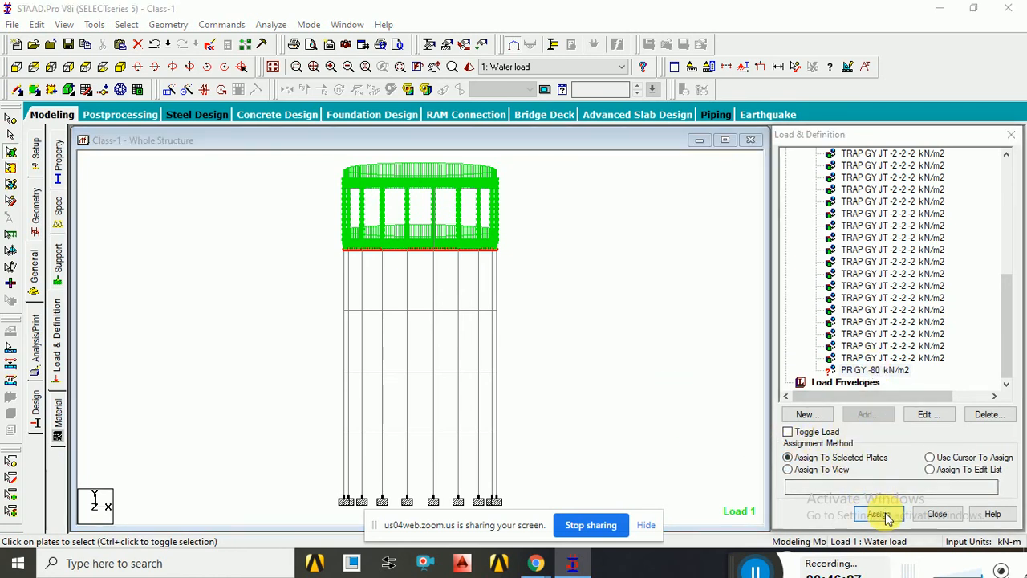
{"action": "left_click", "coordinate": [922, 370]}
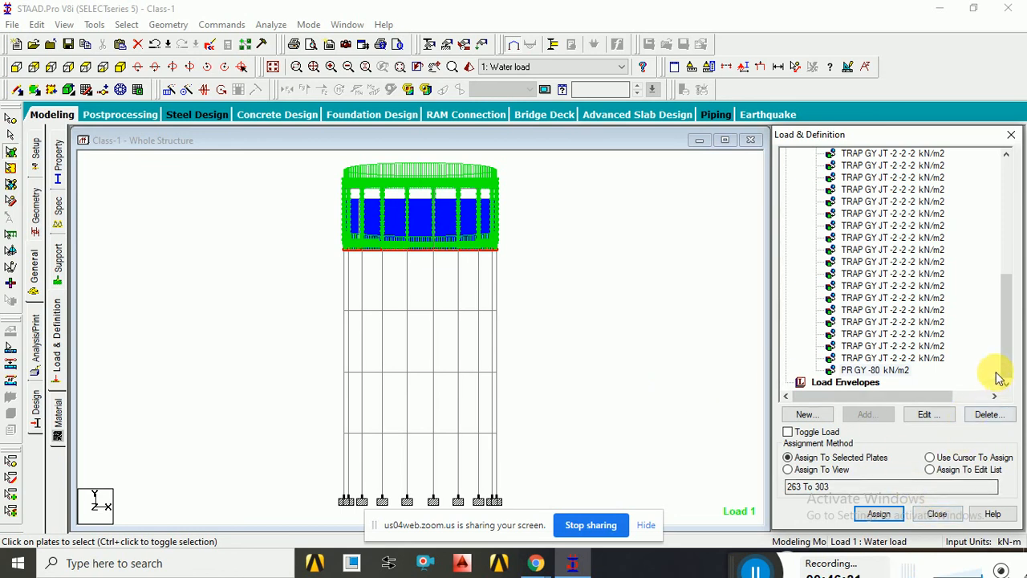
{"action": "left_click_drag", "start_coordinate": [1011, 355], "coordinate": [1005, 393]}
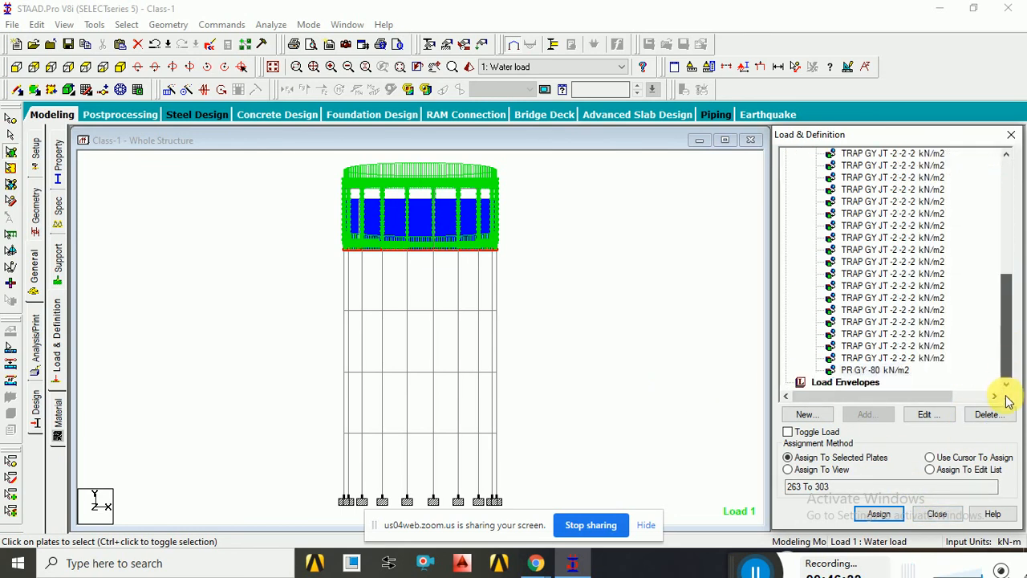
{"action": "left_click", "coordinate": [936, 513]}
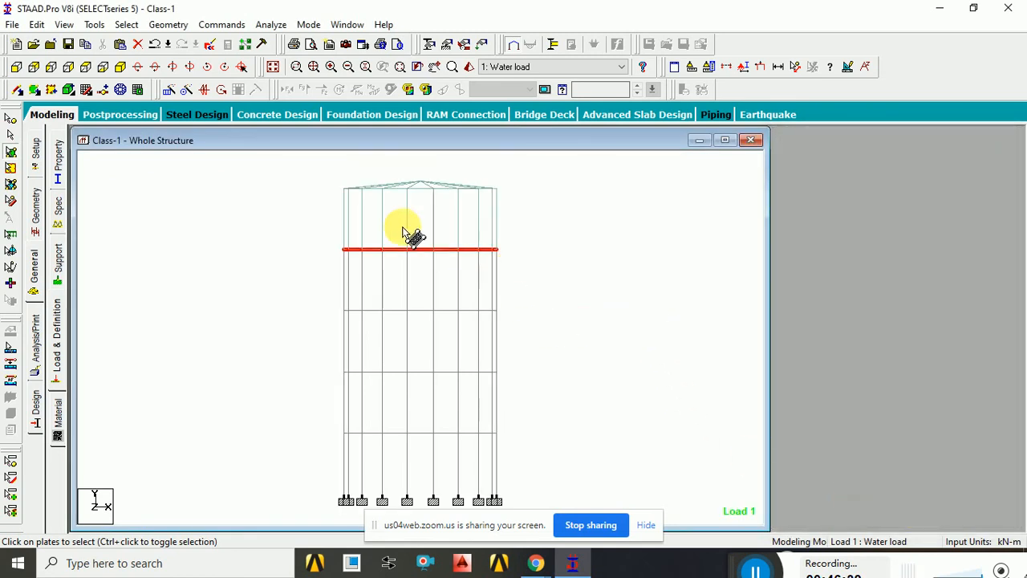
{"action": "left_click", "coordinate": [271, 24]}
{"action": "left_click", "coordinate": [277, 39]}
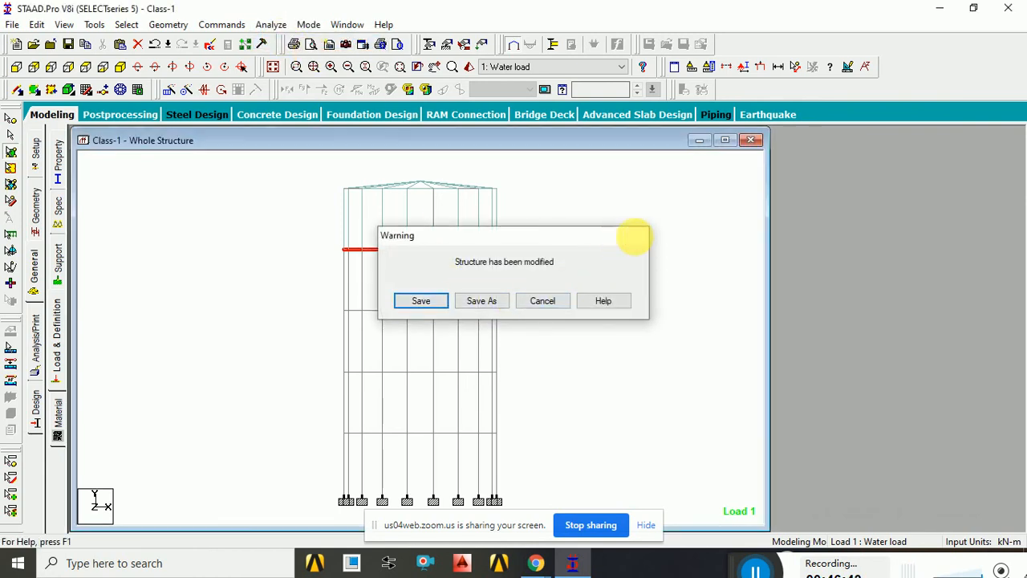
{"action": "left_click", "coordinate": [636, 235]}
Add a Perform Analysis command with the print option set to All.
{"action": "left_click", "coordinate": [223, 24]}
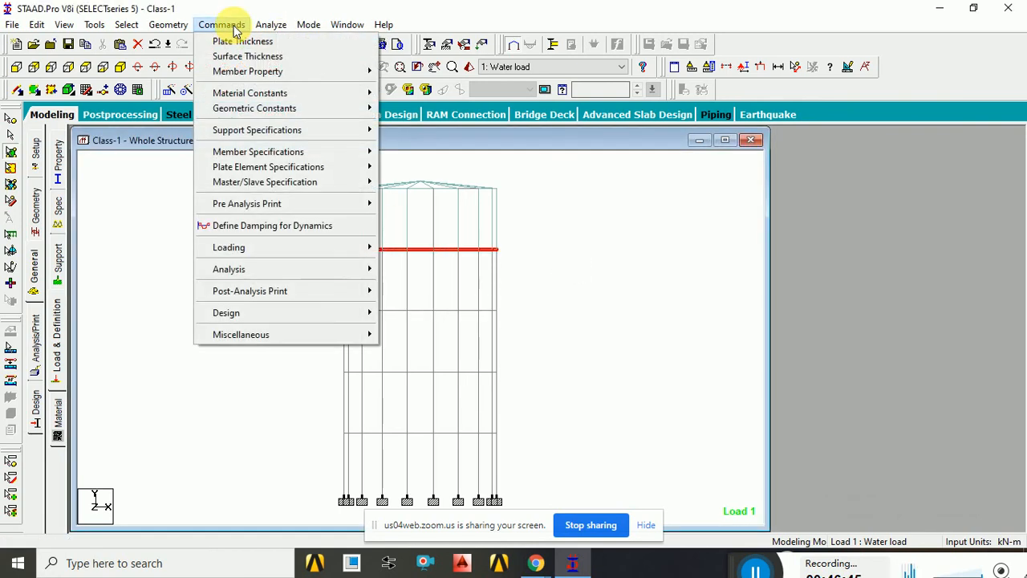
{"action": "mouse_move", "coordinate": [328, 271]}
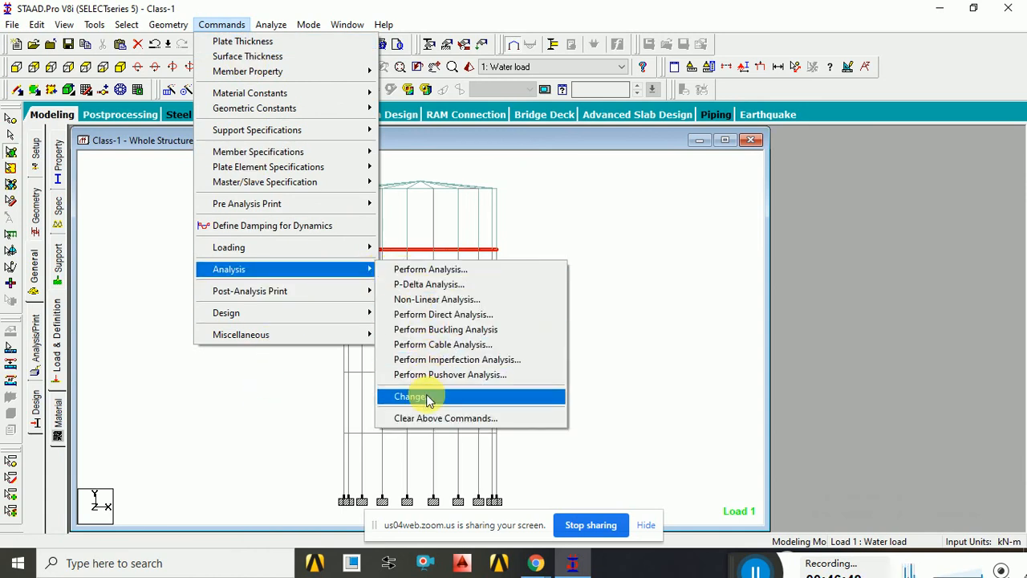
{"action": "left_click", "coordinate": [419, 271]}
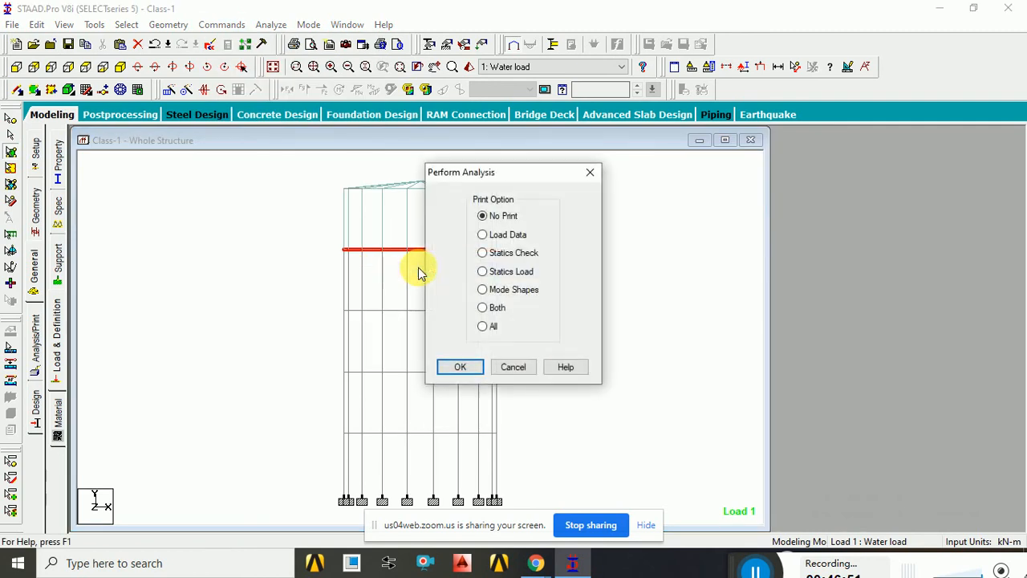
{"action": "left_click", "coordinate": [490, 327]}
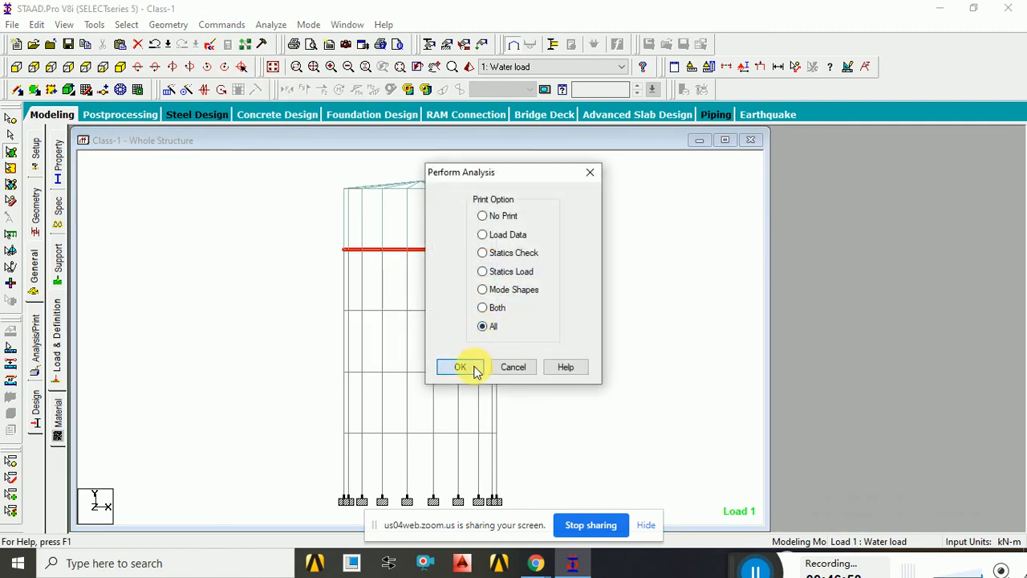
{"action": "left_click", "coordinate": [466, 366]}
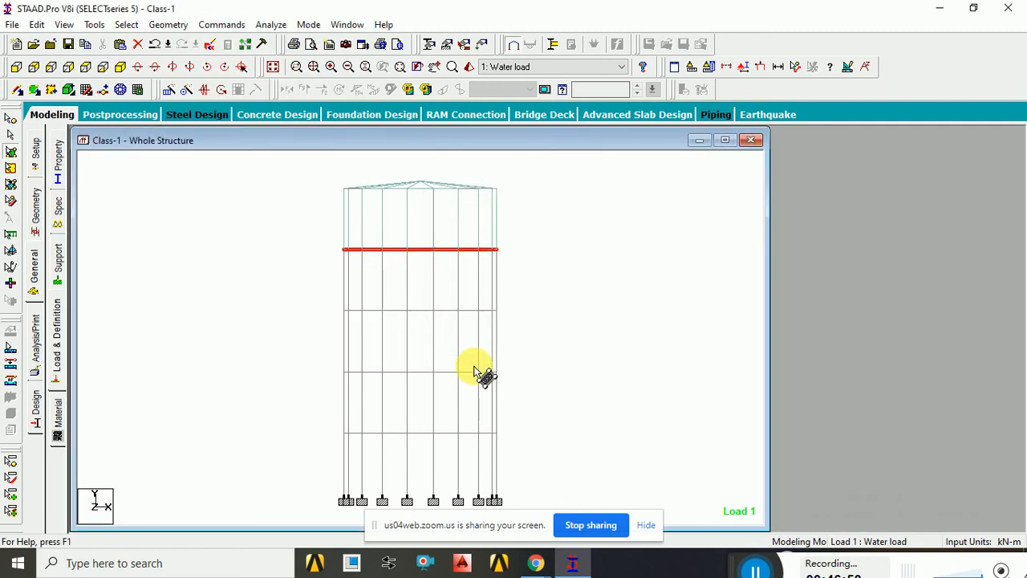
Run the analysis, saving the modified structure, and open the output file when it completes.
{"action": "left_click", "coordinate": [271, 25]}
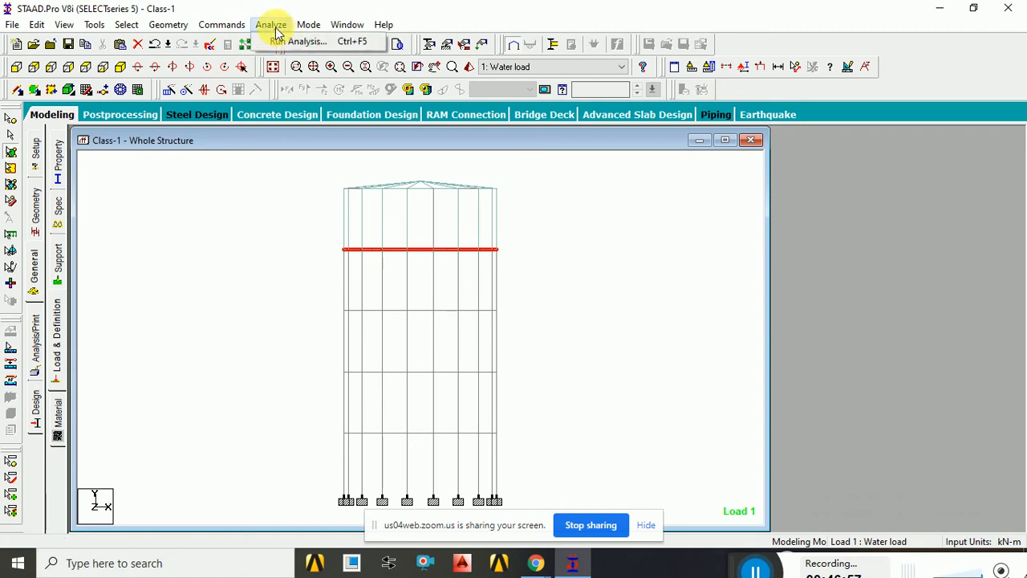
{"action": "left_click", "coordinate": [296, 43]}
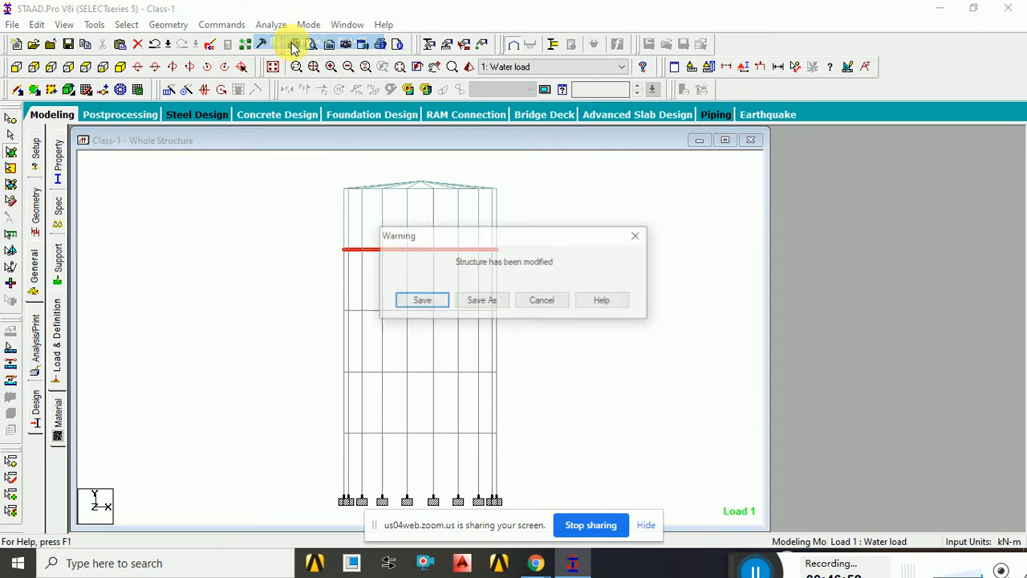
{"action": "left_click", "coordinate": [422, 302]}
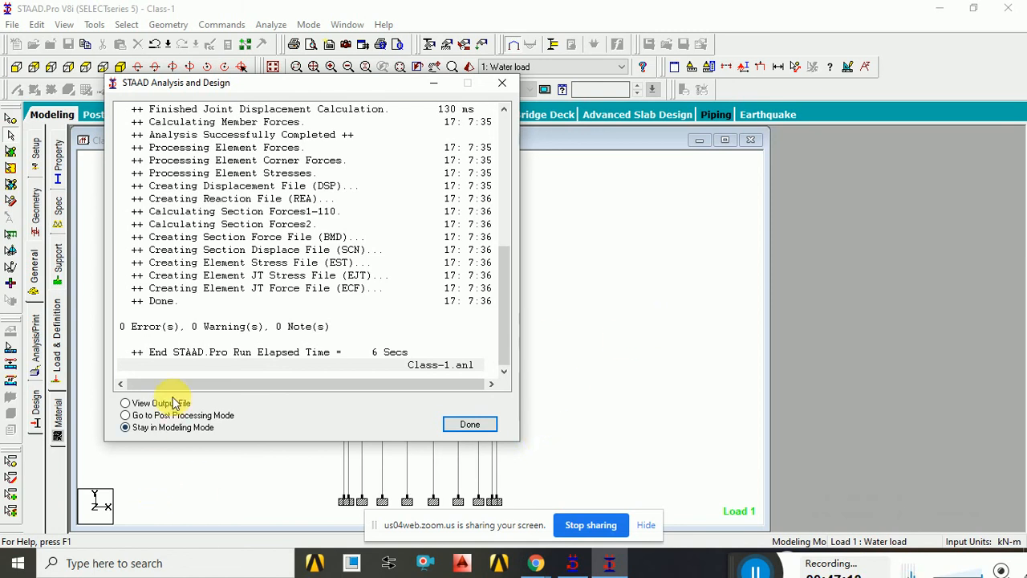
{"action": "left_click", "coordinate": [453, 424]}
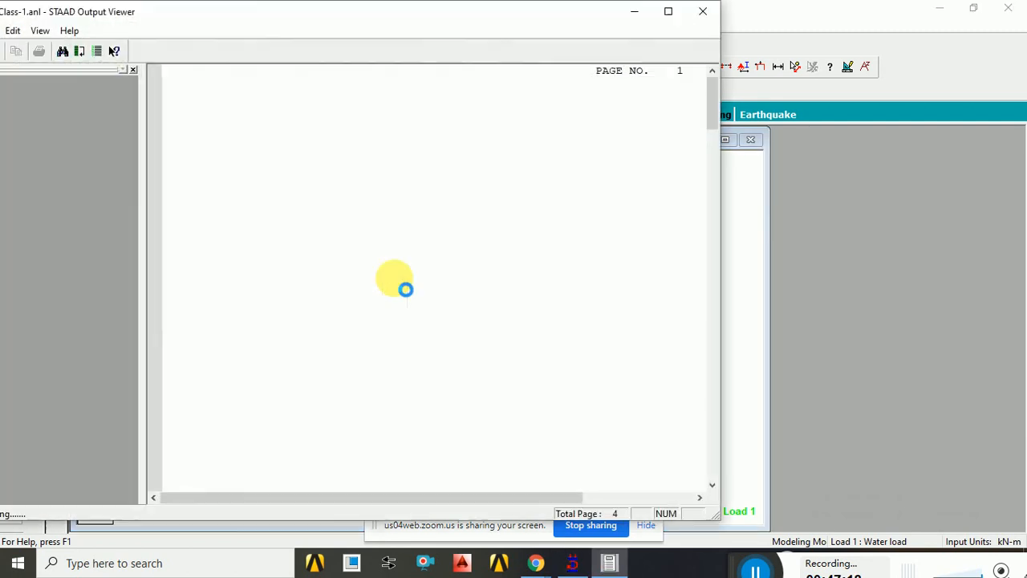
Print the analysis output to a PDF document named c-1 in the STAAD.Pro desktop folder, and close the output viewer.
{"action": "left_click", "coordinate": [39, 51]}
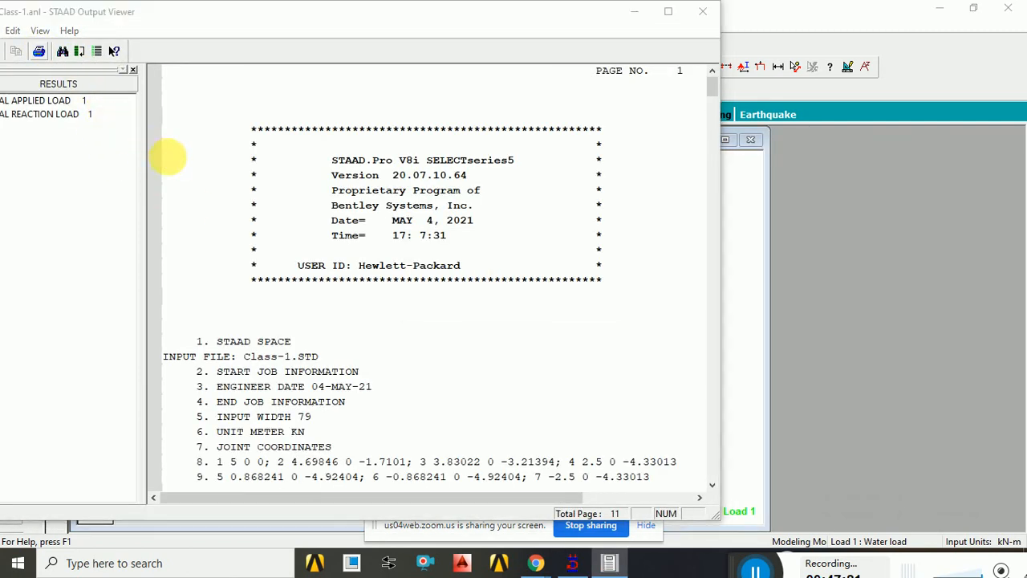
{"action": "left_click", "coordinate": [411, 367]}
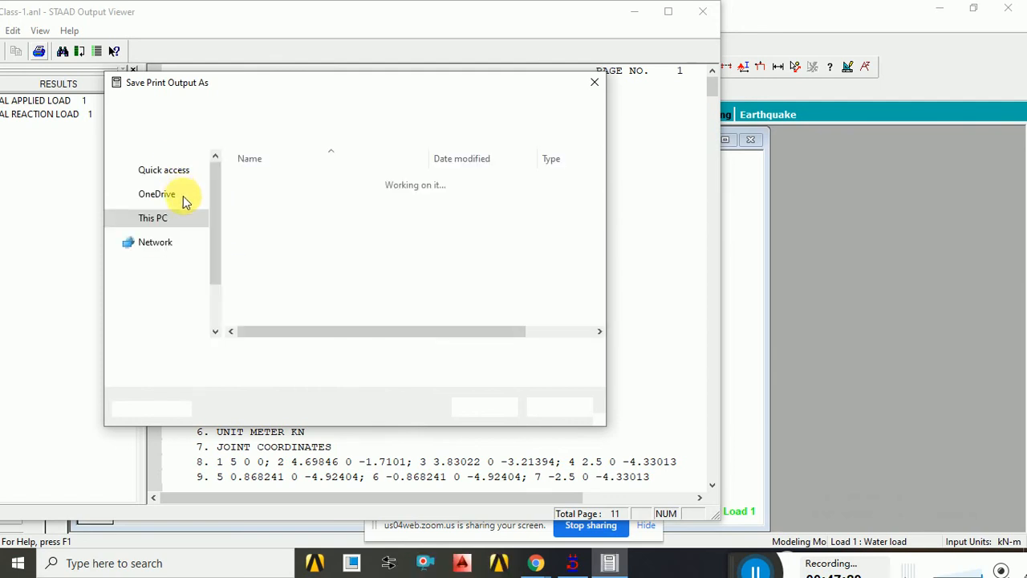
{"action": "type", "text": "c"}
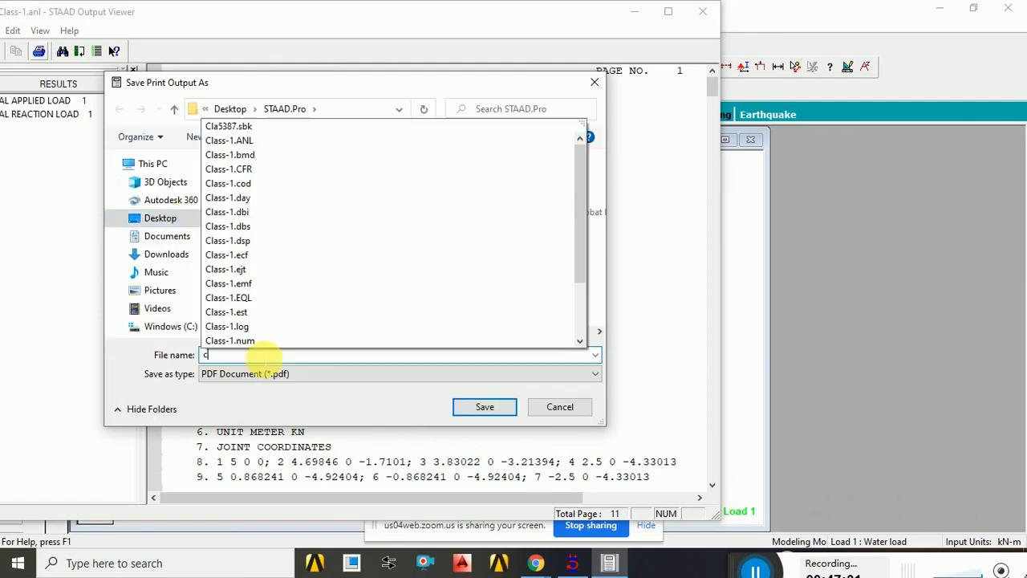
{"action": "type", "text": "-1"}
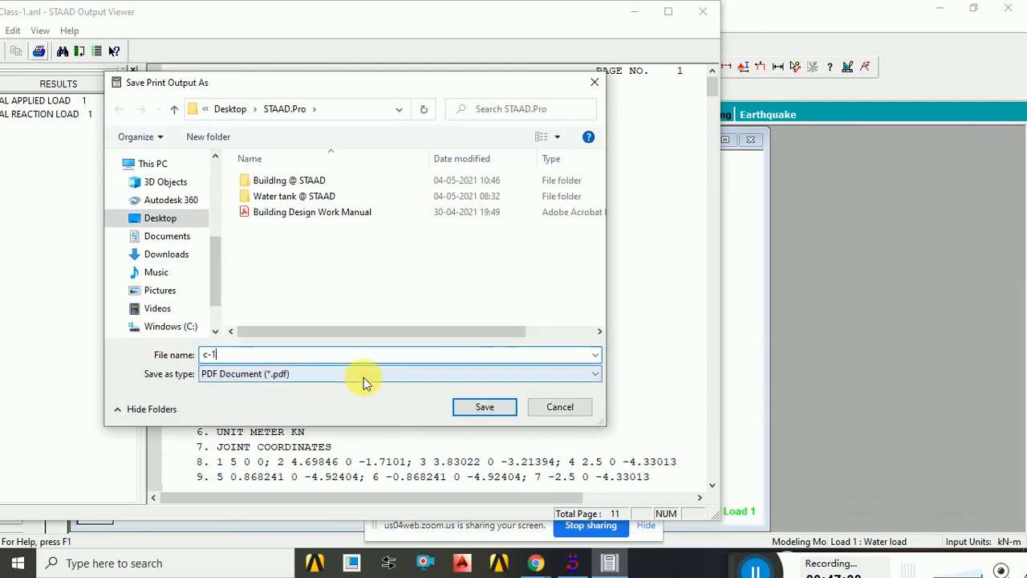
{"action": "left_click", "coordinate": [502, 413]}
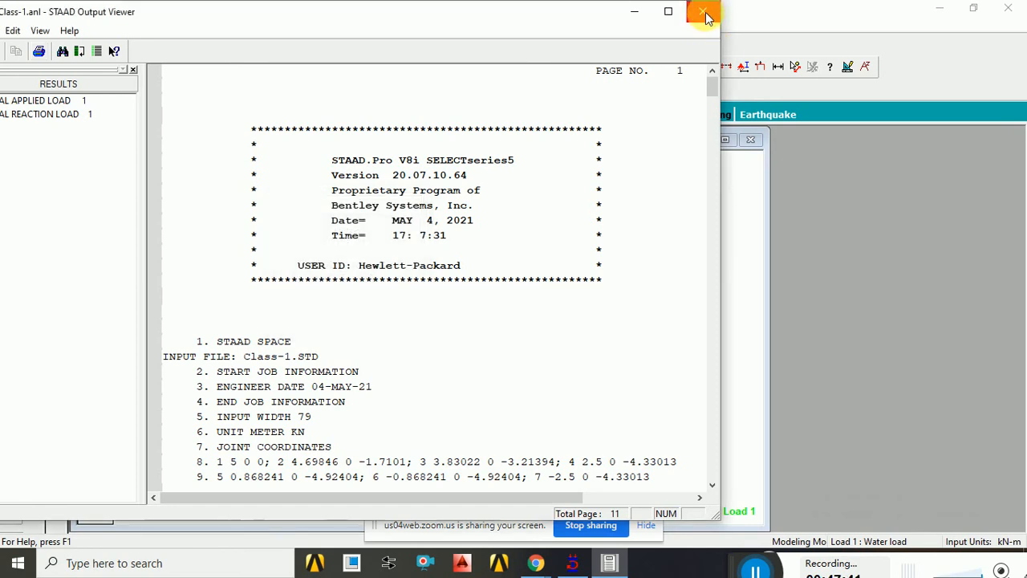
{"action": "left_click", "coordinate": [704, 13]}
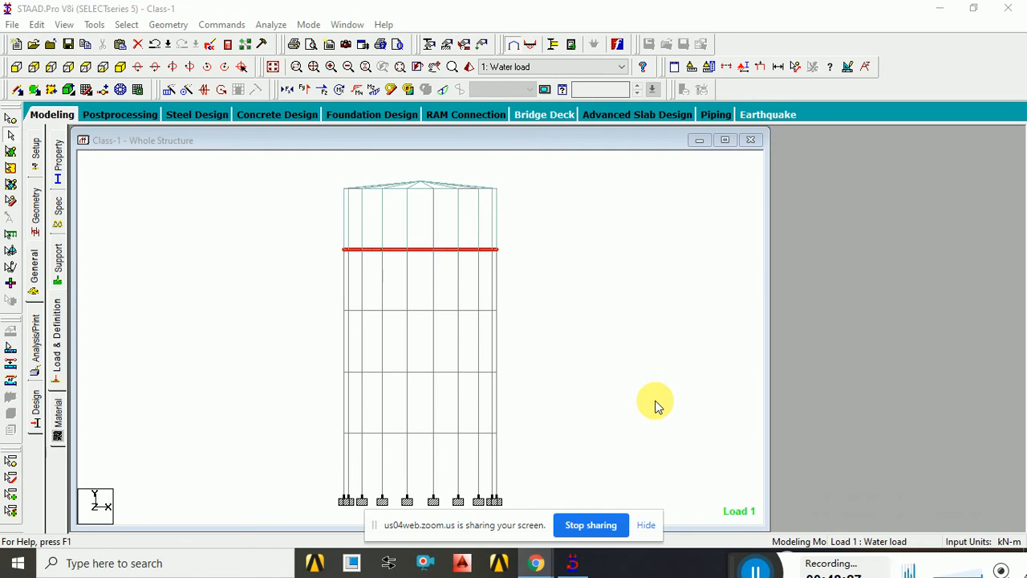
Stop sharing the screen in the Zoom meeting.
{"action": "left_click", "coordinate": [606, 526]}
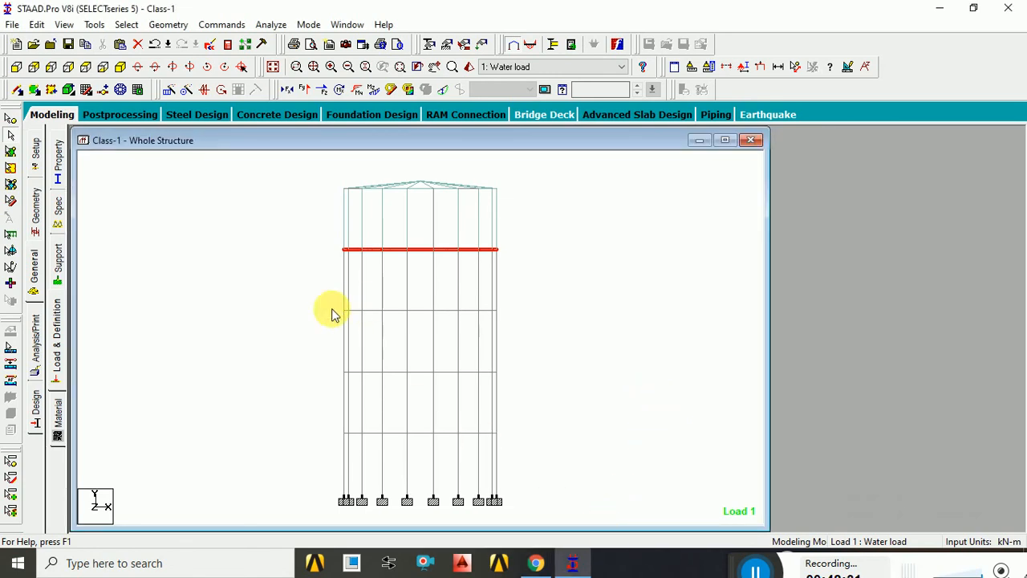
Save the Class-1 model under its current name, accepting the deletion of its result files, and close the program.
{"action": "left_click", "coordinate": [67, 44]}
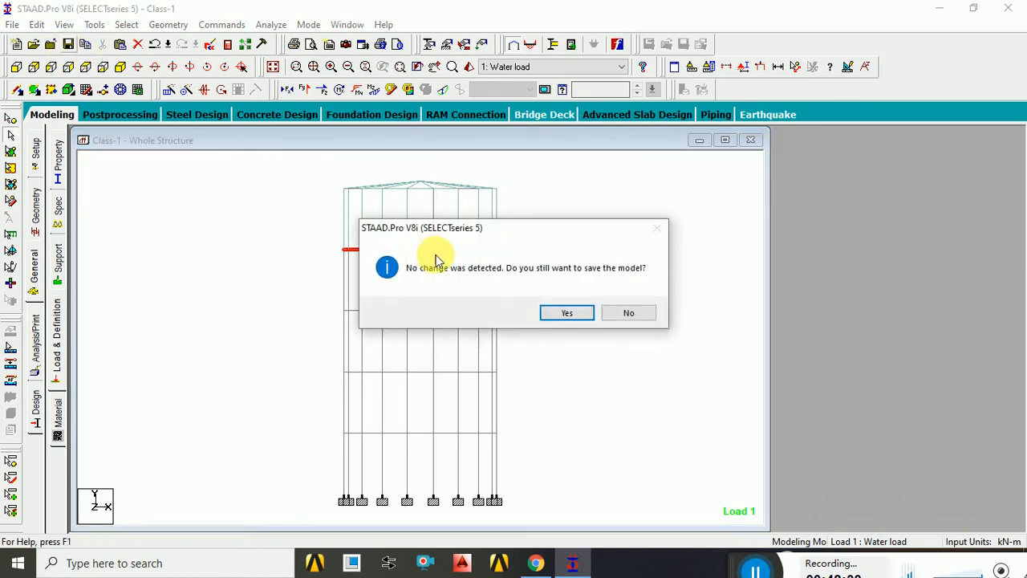
{"action": "left_click", "coordinate": [572, 313]}
{"action": "left_click", "coordinate": [443, 317]}
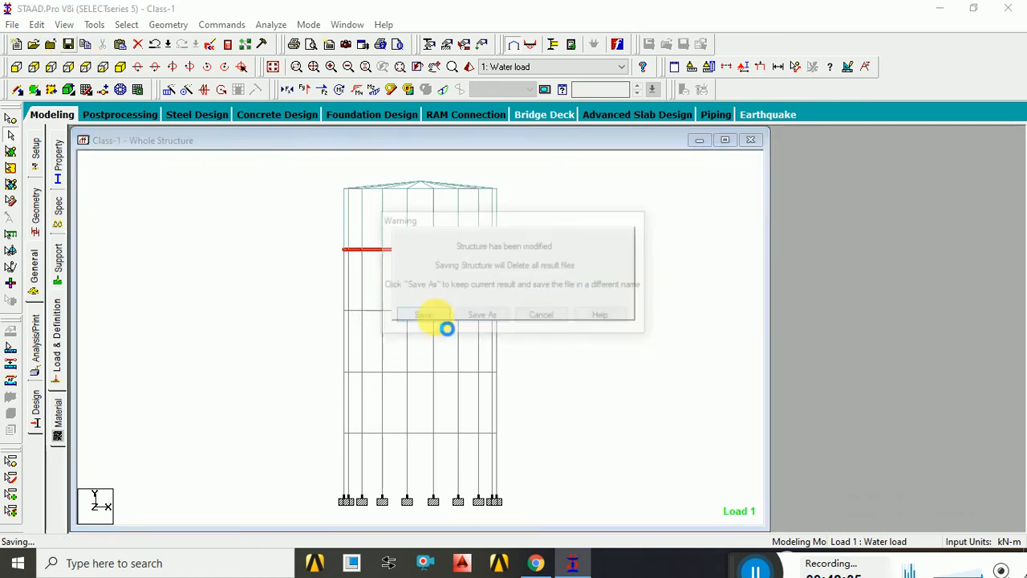
{"action": "left_click", "coordinate": [1017, 7]}
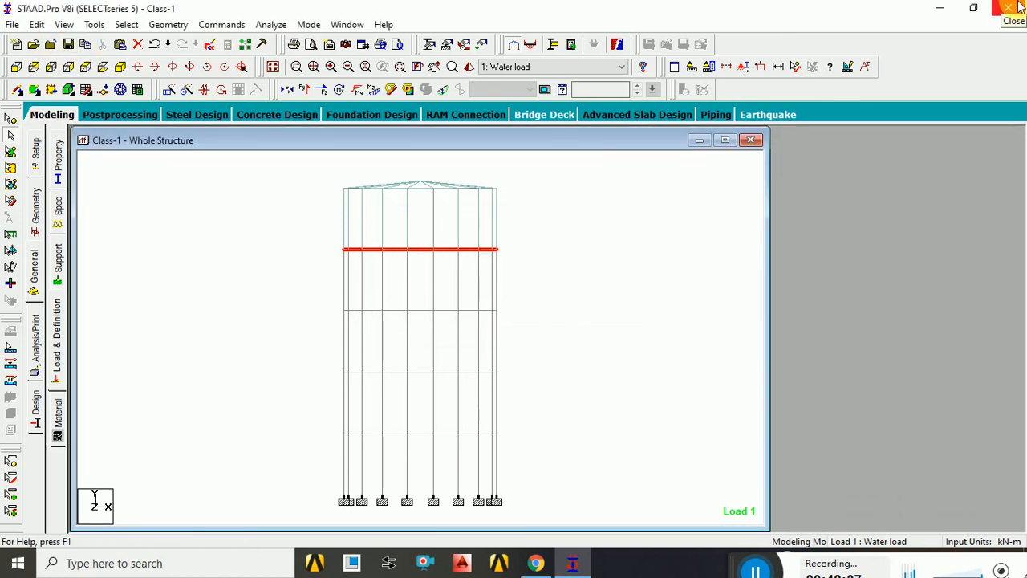